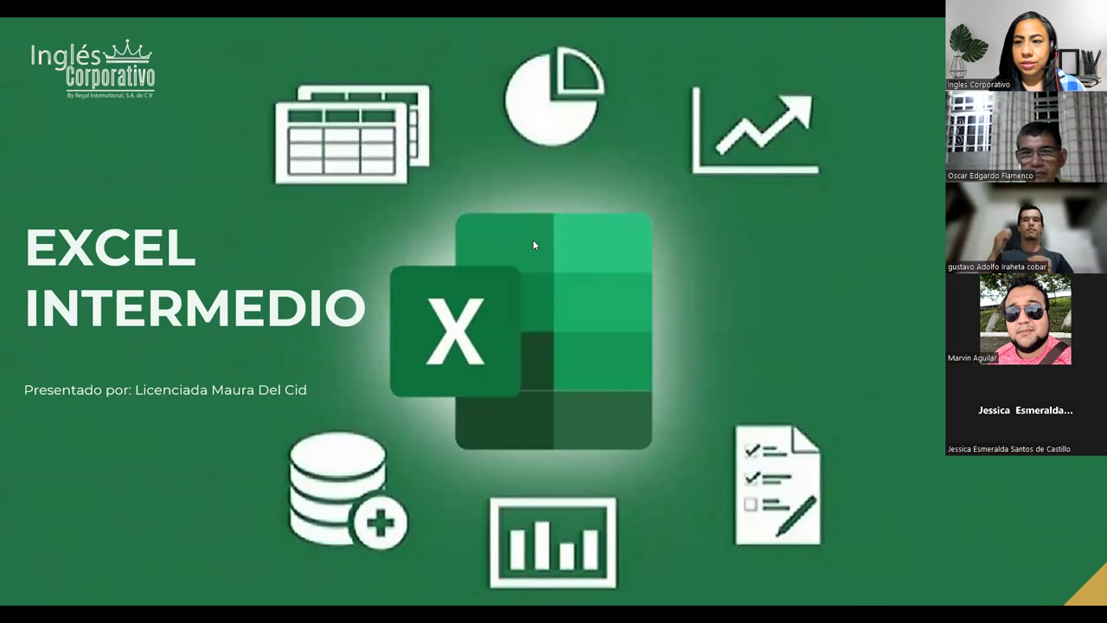
- Advance the shared Excel Intermedio slideshow from its title slide to the Agenda slide
scroll(533, 239, down, 1)
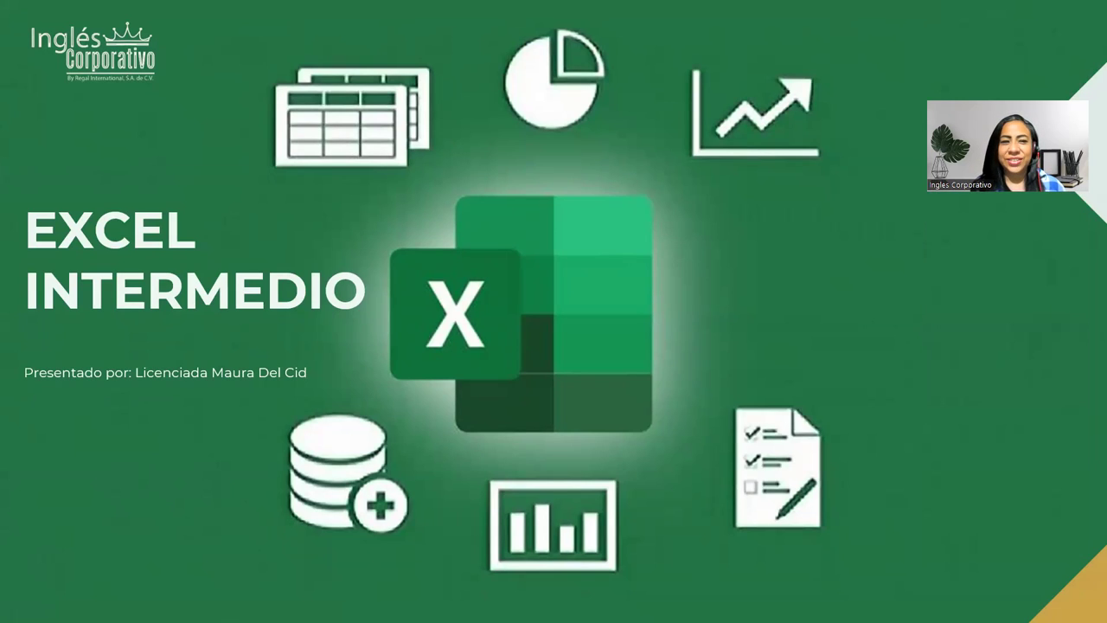
click(1052, 340)
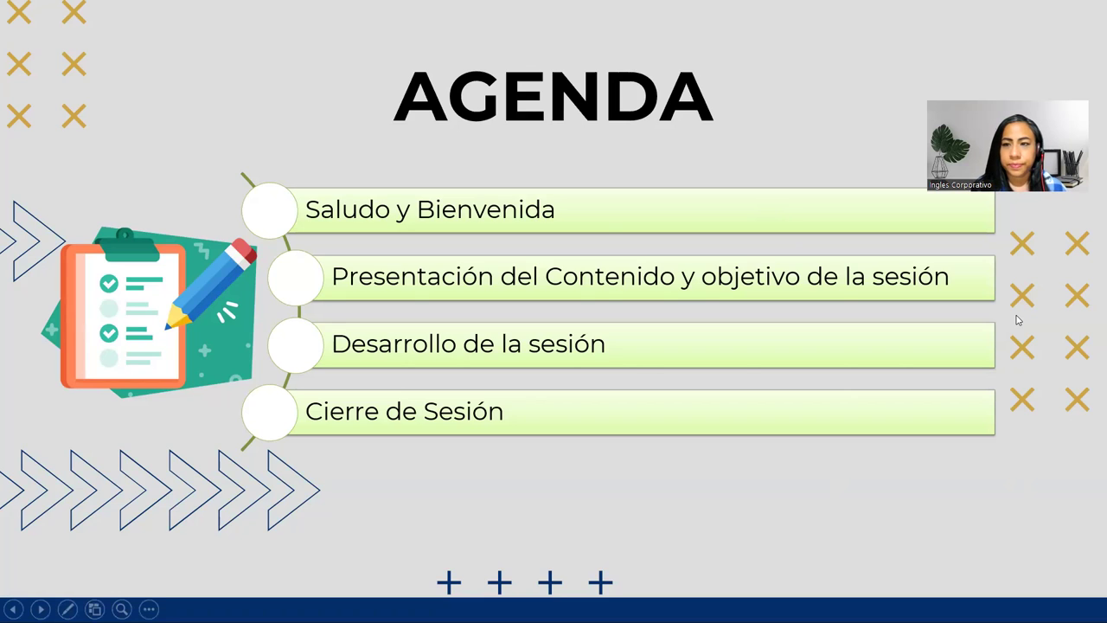
- Step past the Sesión 5 and Contenido slides to the Objetivo slide
key(Right)
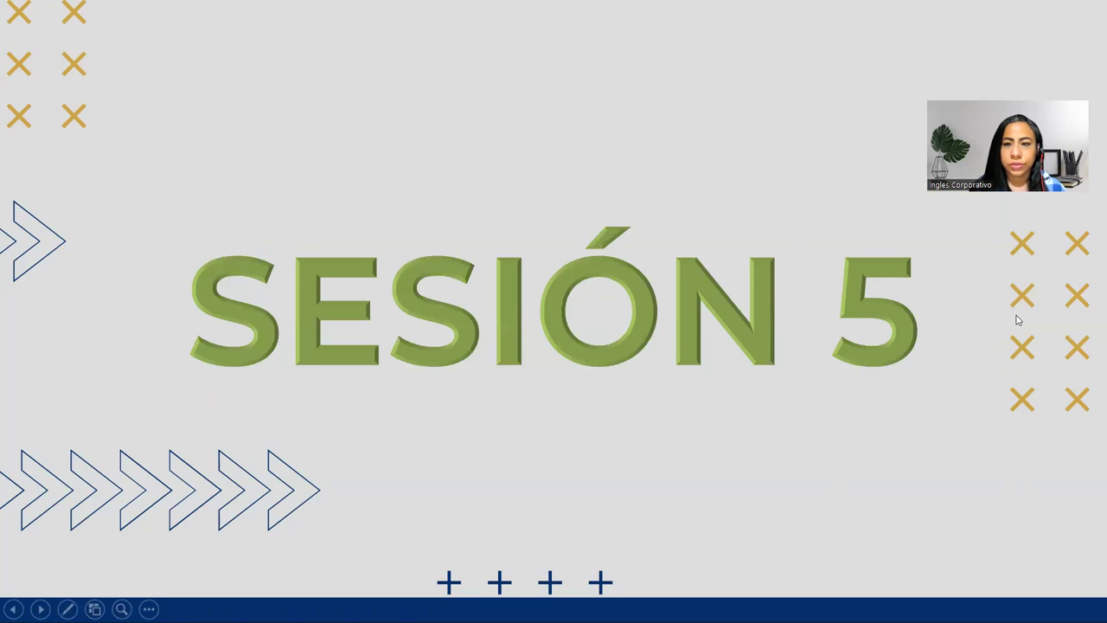
key(Right)
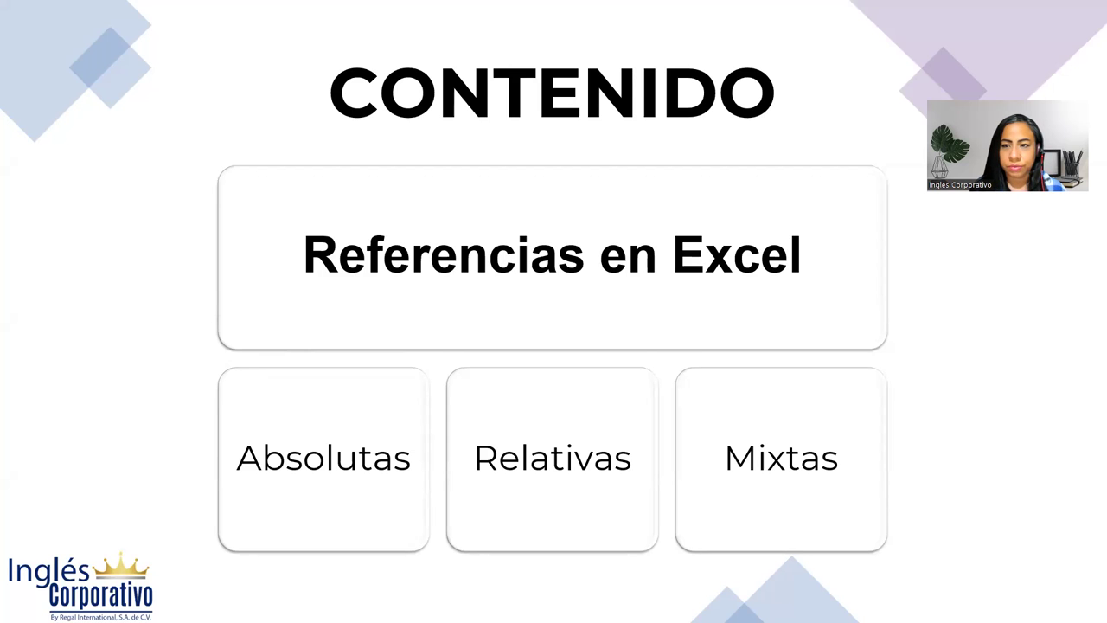
key(Right)
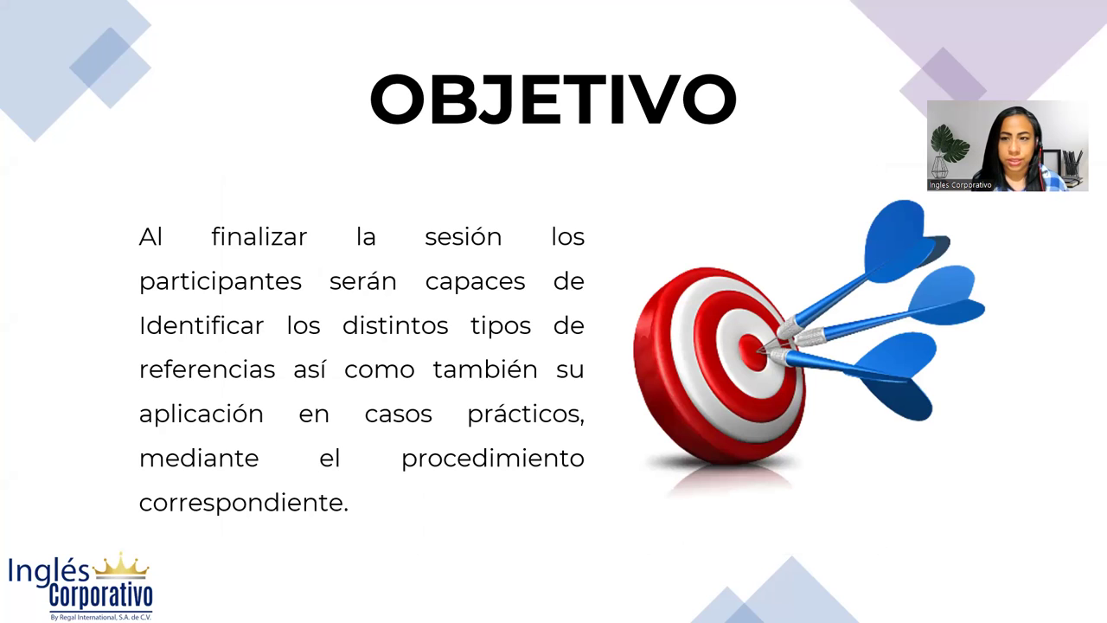
- Advance to the '¿Que son las referencia?' slide with its B3 cell example
key(Right)
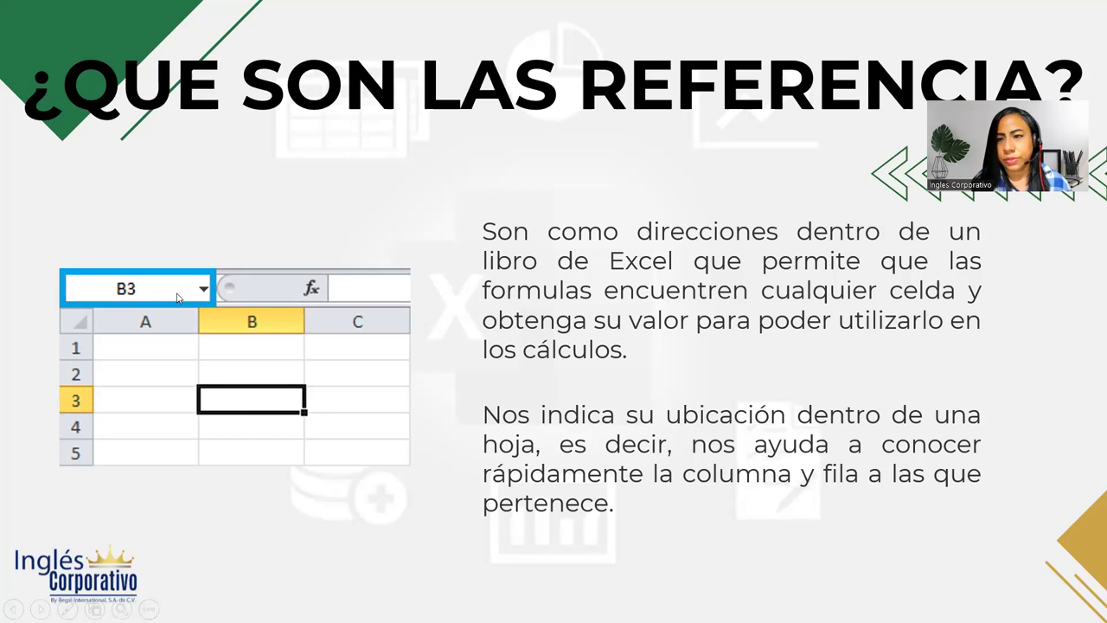
- Advance to the slide contrasting relative A7, absolute $A$7 and mixed $A7/A$7 references
click(1046, 340)
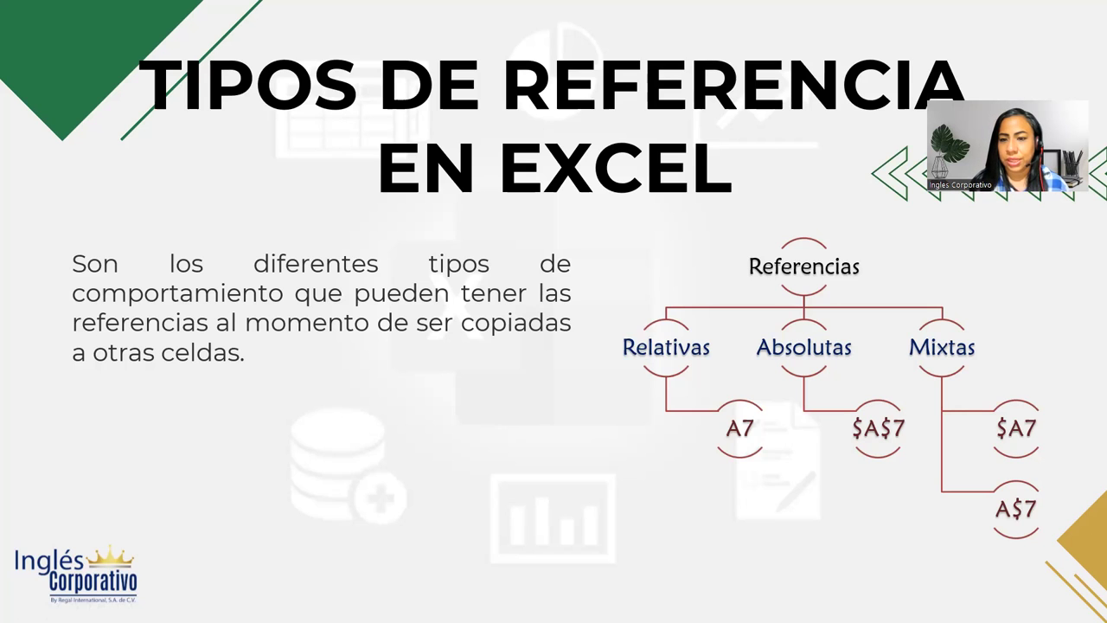
- Advance to 'Referencias relativas o variables' with its copied =A1+B1 spreadsheet clip
key(Right)
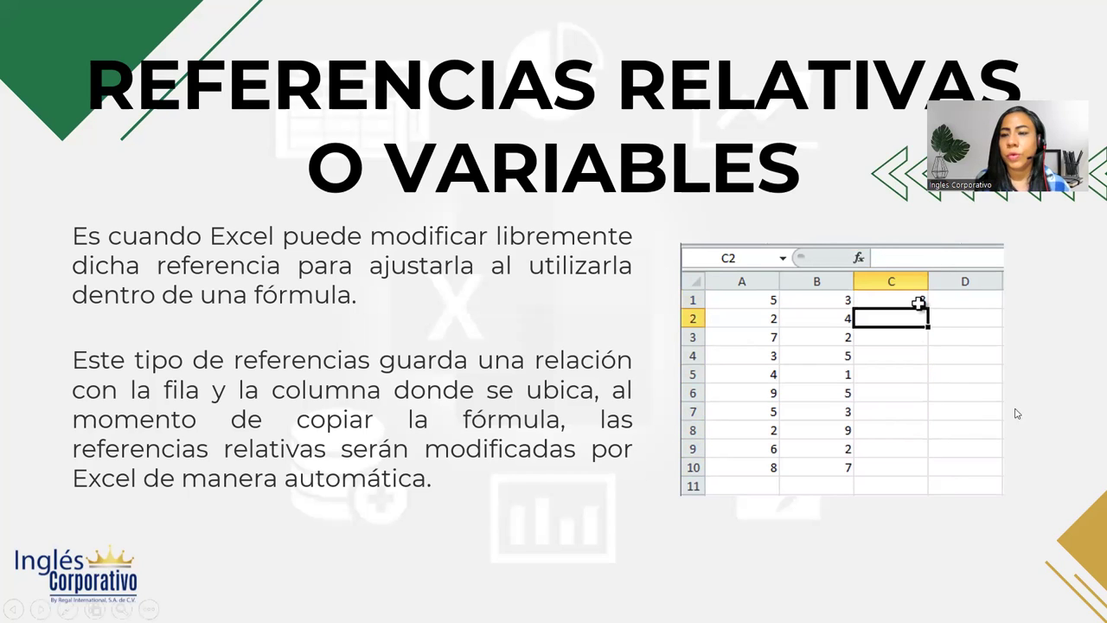
- Advance to 'Referencias absolutas o constantes', showing the circle-area formula =$F$1*B2^2
key(Right)
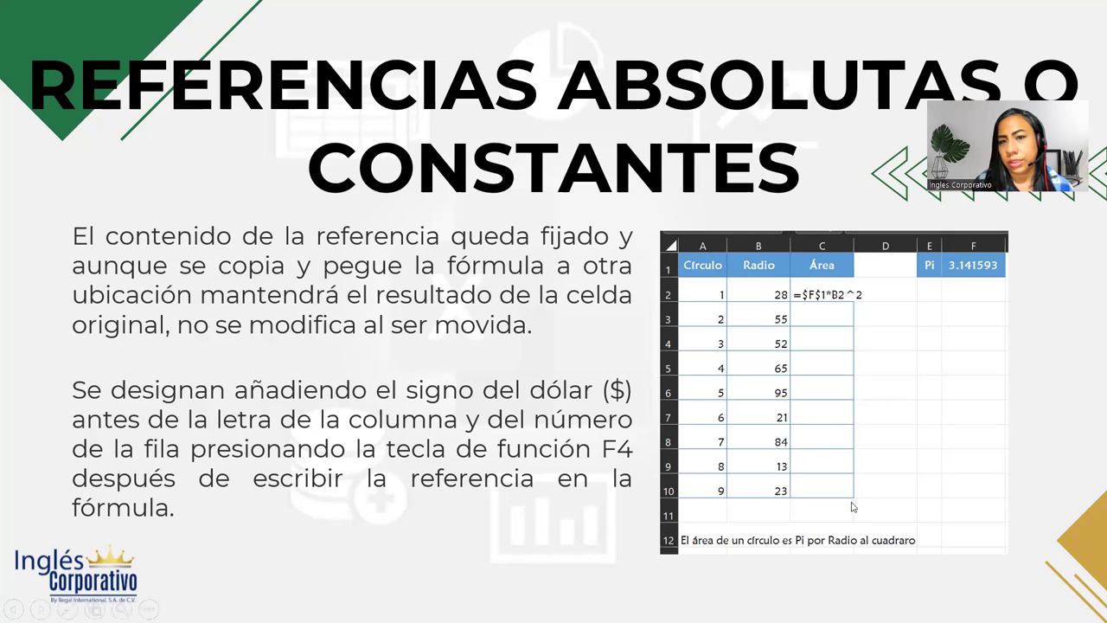
- Move back and forth between the absolute-references and 'Referencias mixtas' slides
click(875, 449)
key(Left)
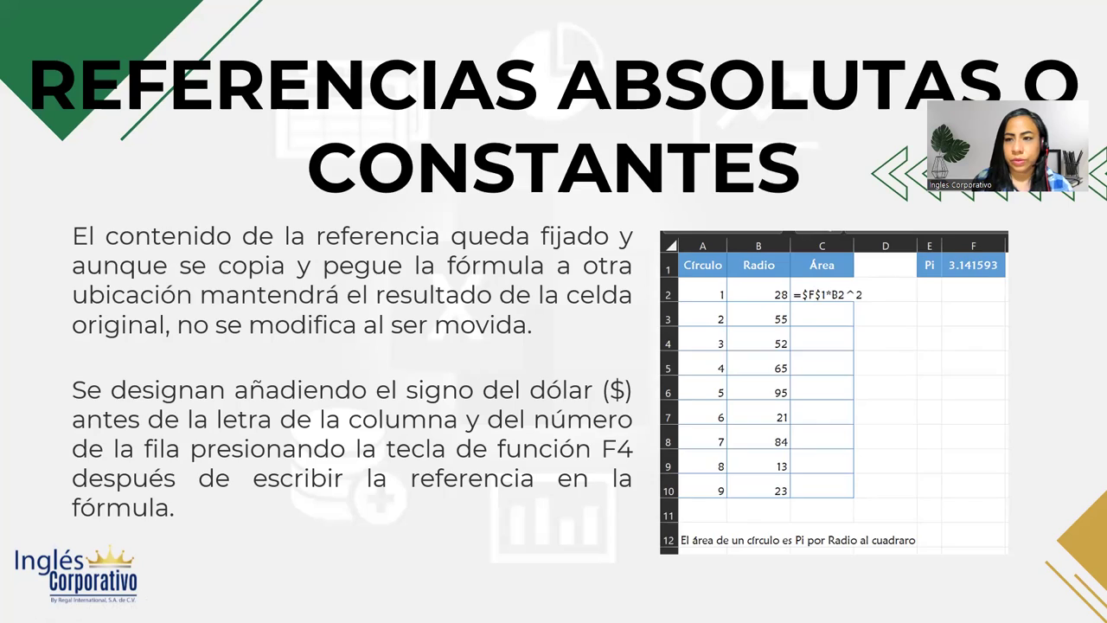
key(Right)
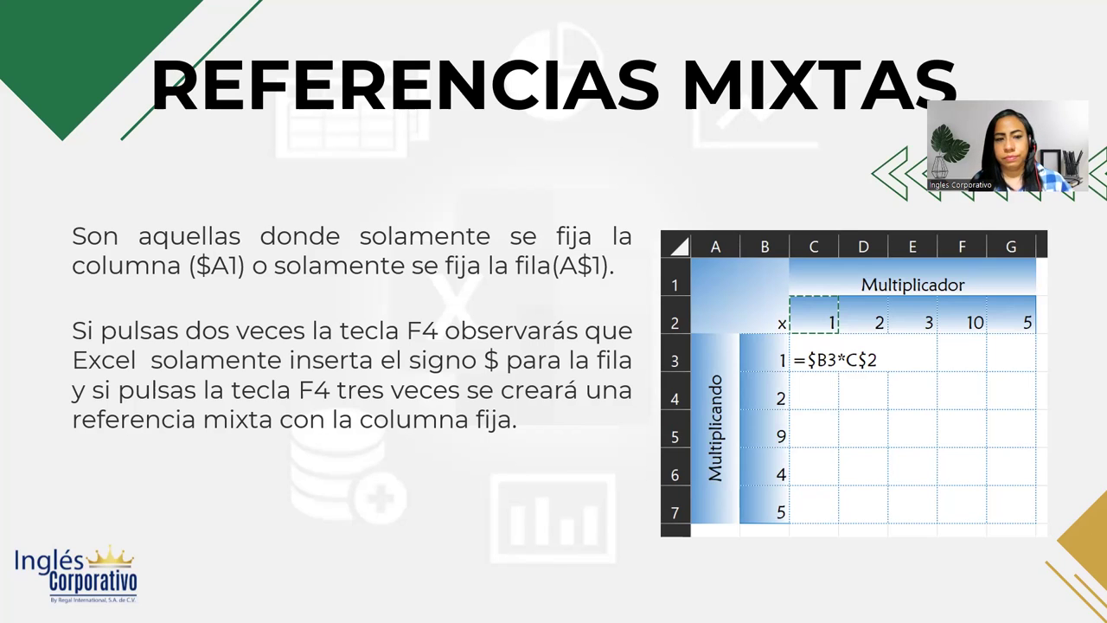
click(1006, 401)
key(Left)
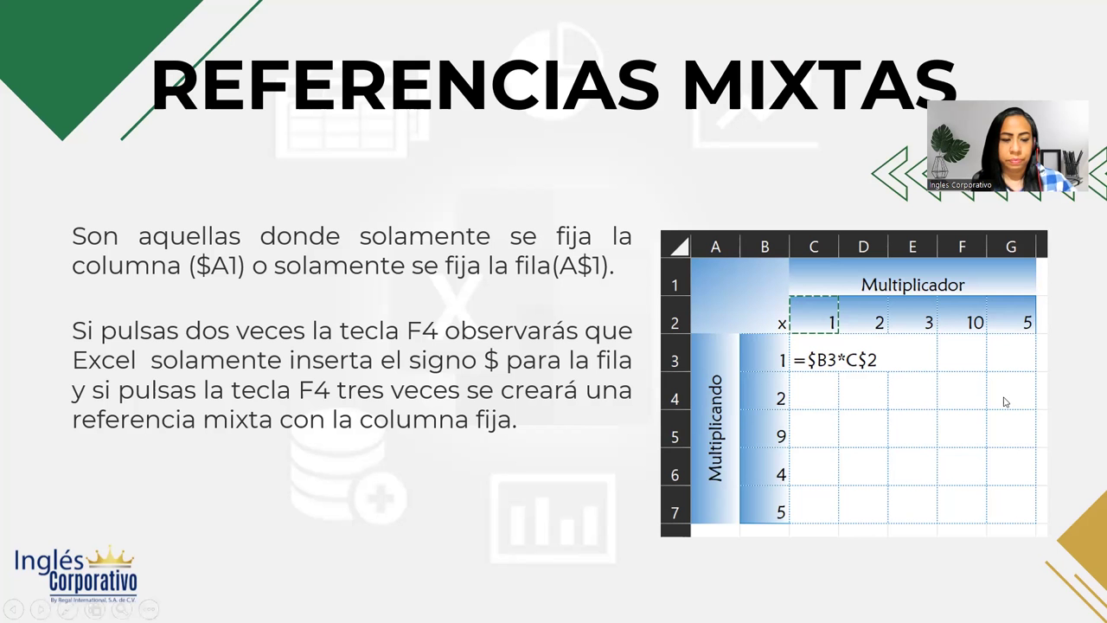
key(super)
- Go from Presentaciones up to the course folder, into Archivos para la sesión, and open Práctica Sesión 5
click(586, 597)
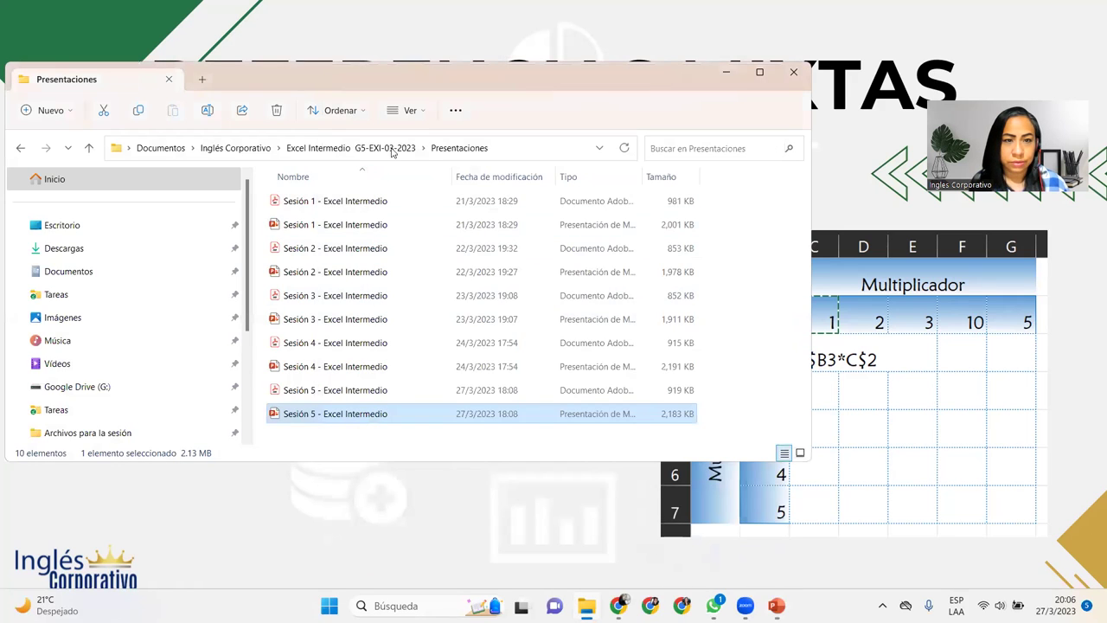
click(394, 148)
click(318, 202)
double_click(319, 202)
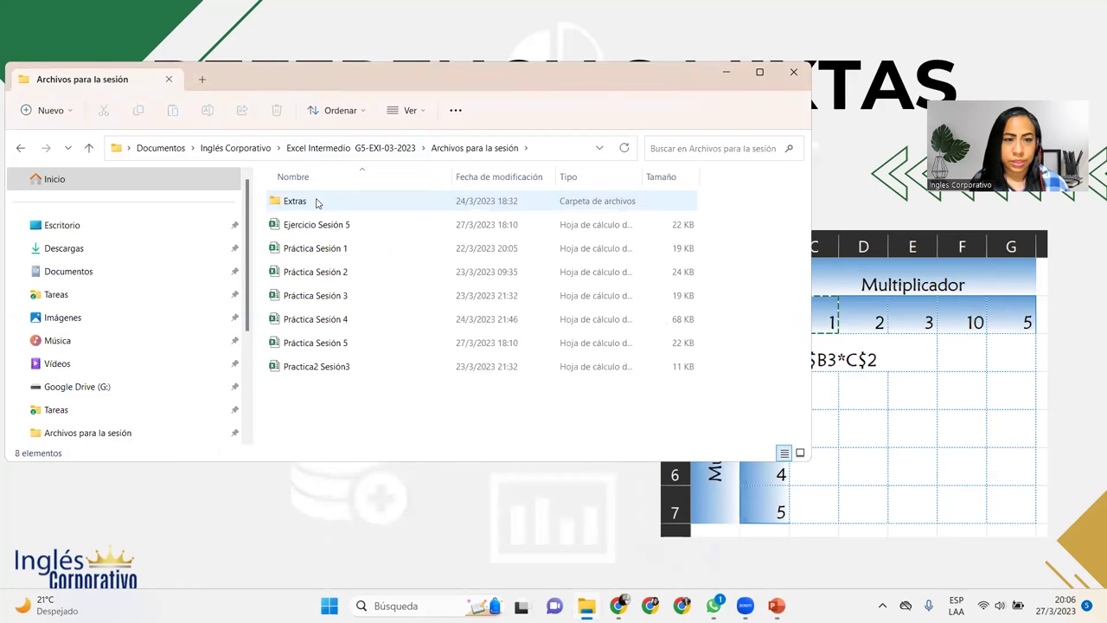
double_click(342, 341)
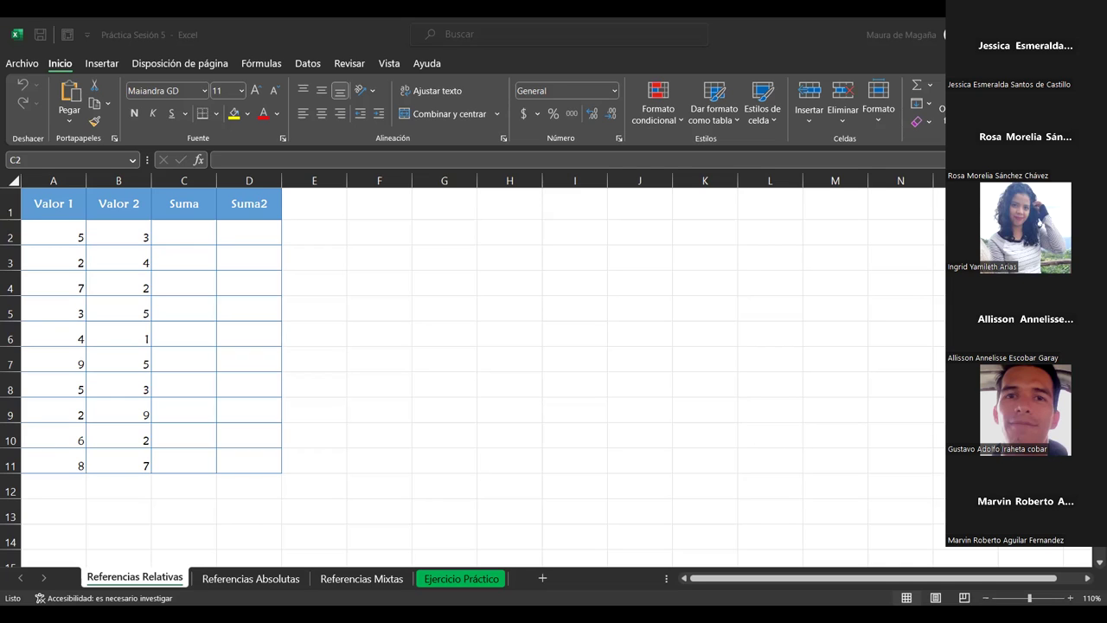
click(183, 232)
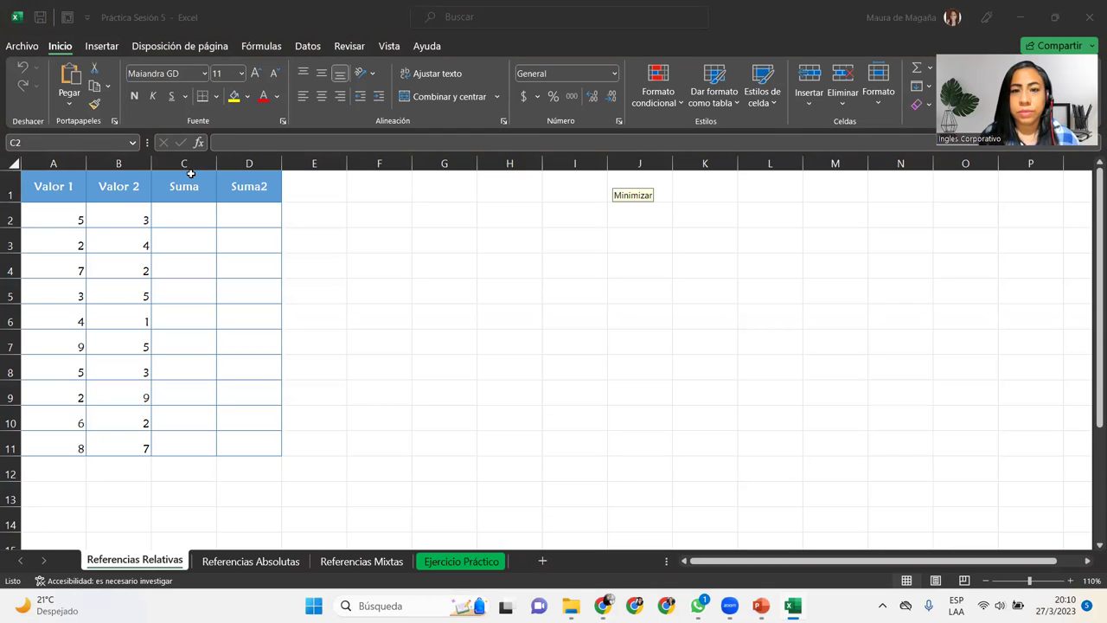
click(512, 93)
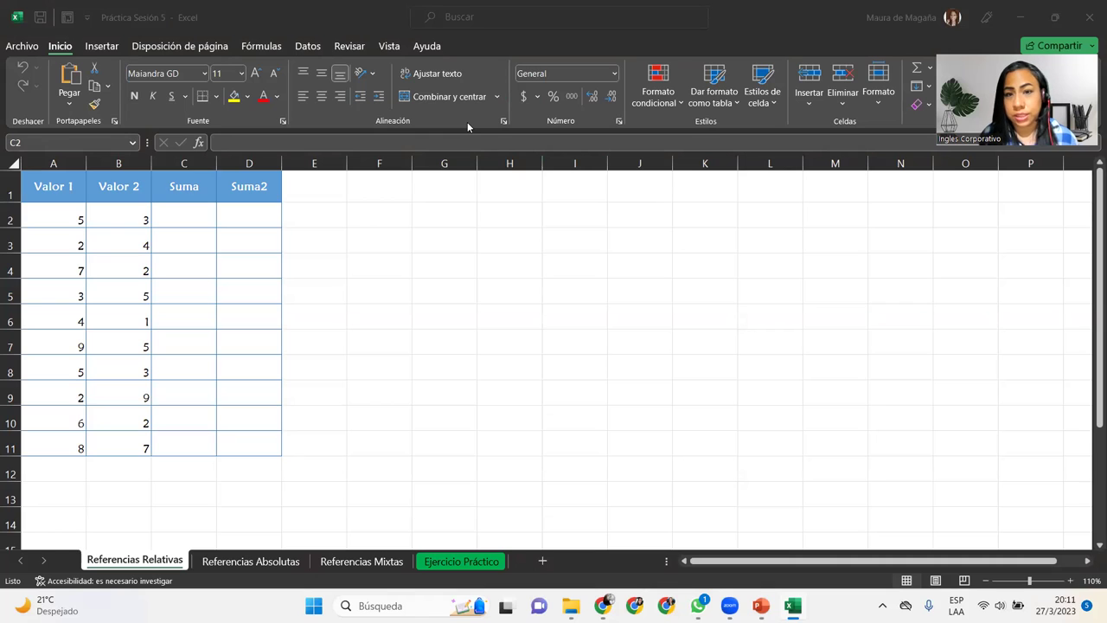
click(197, 223)
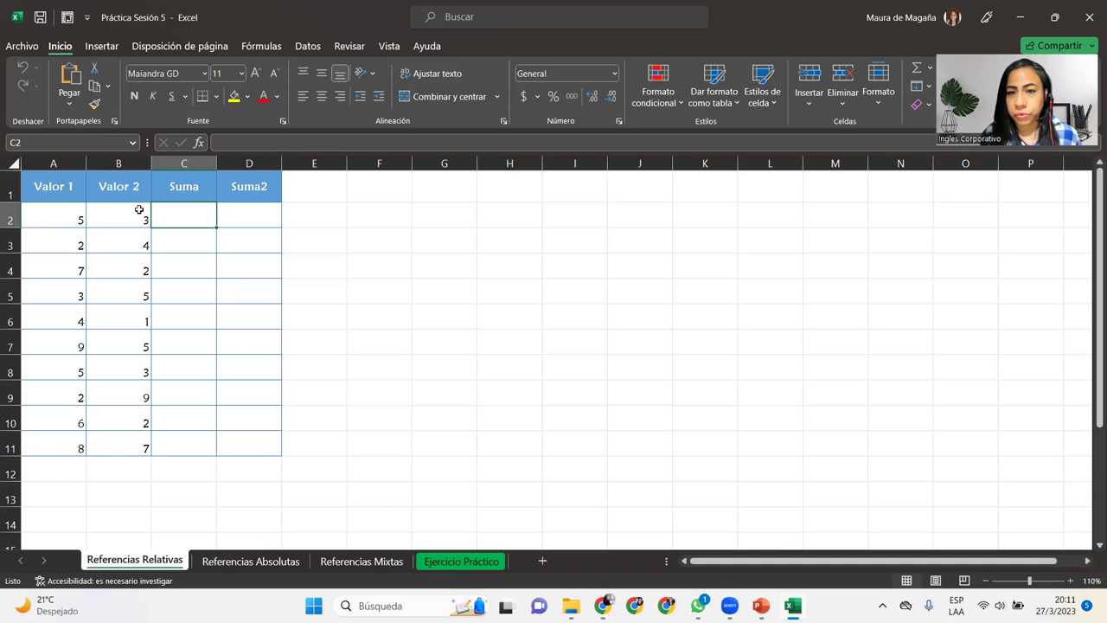
- Zoom the Referencias Relativas sheet in to 140%
click(1070, 580)
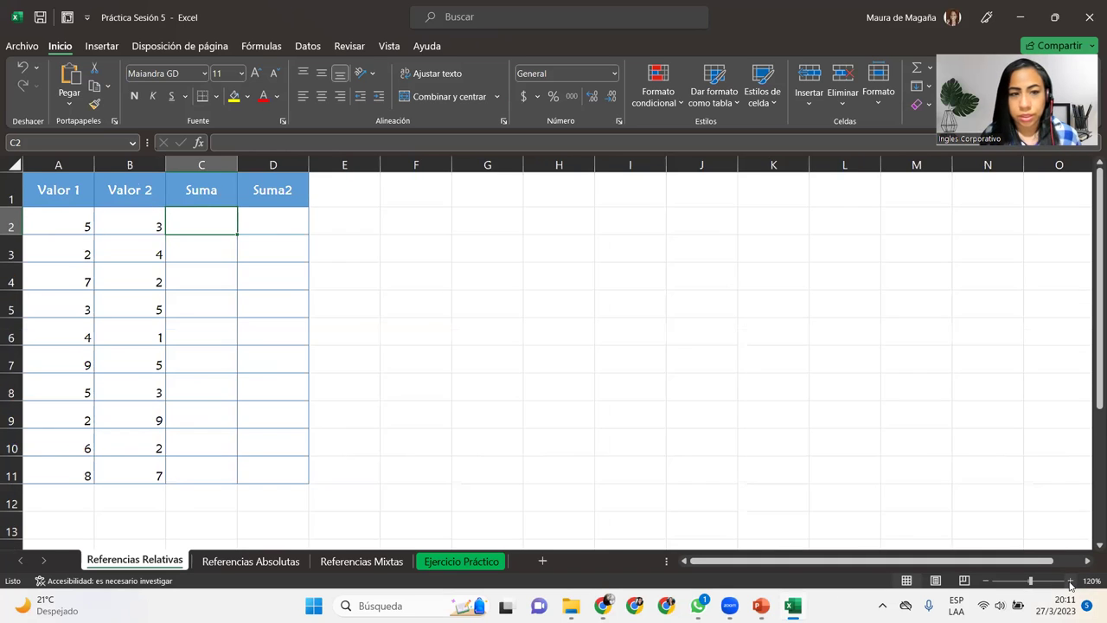
click(1071, 580)
click(1070, 581)
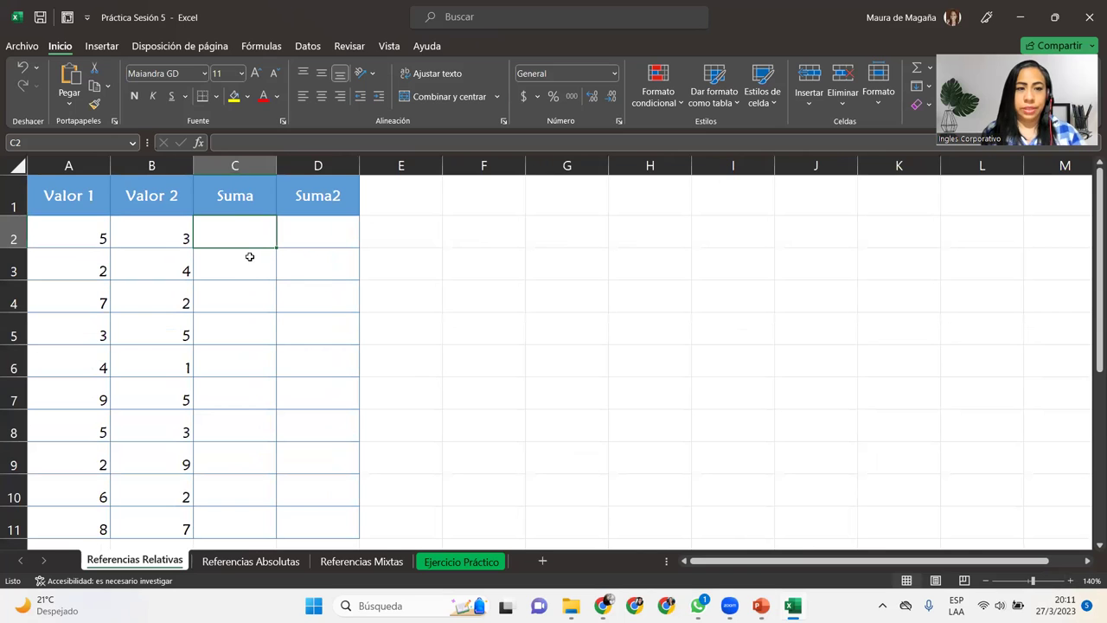
- Enter =A2+B2 in C2 so it shows a Suma of 8, then reselect C2
text(=)
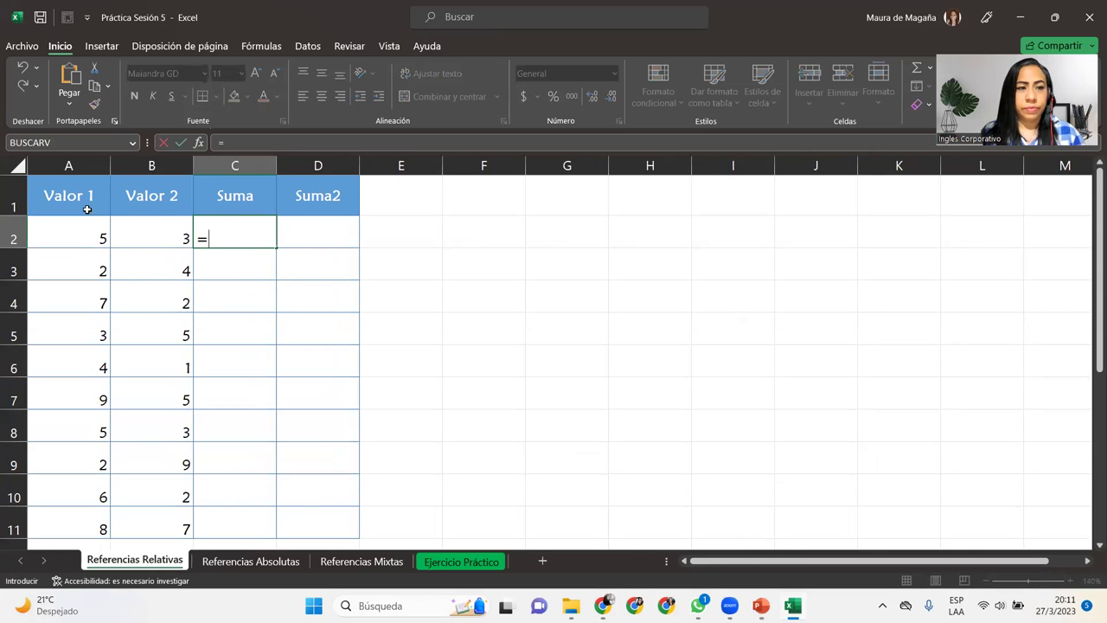
click(77, 230)
text(+)
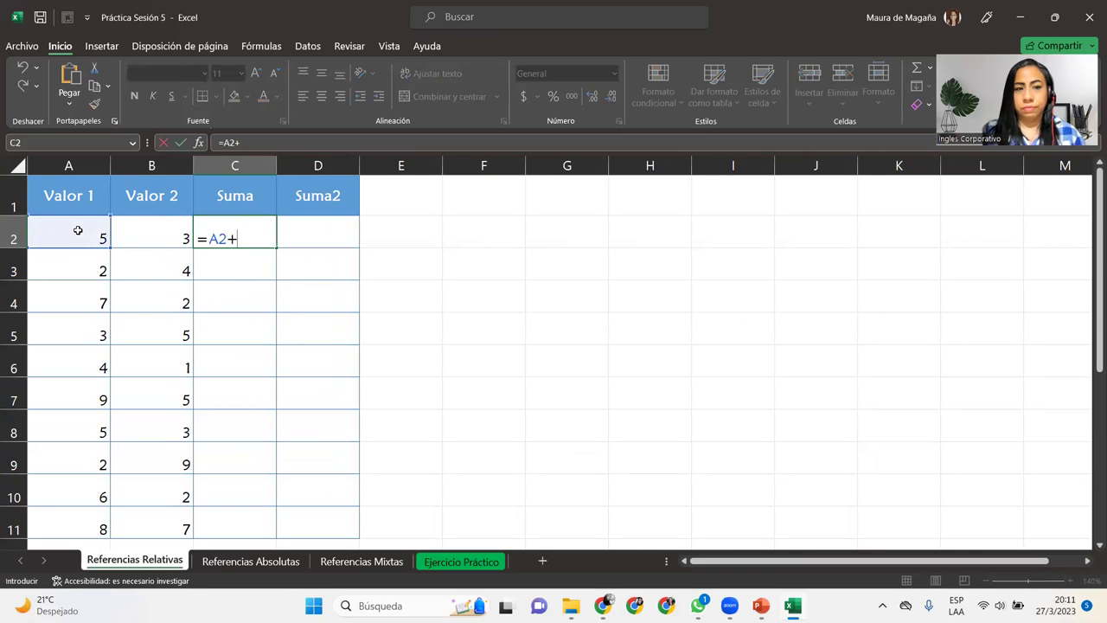
click(162, 238)
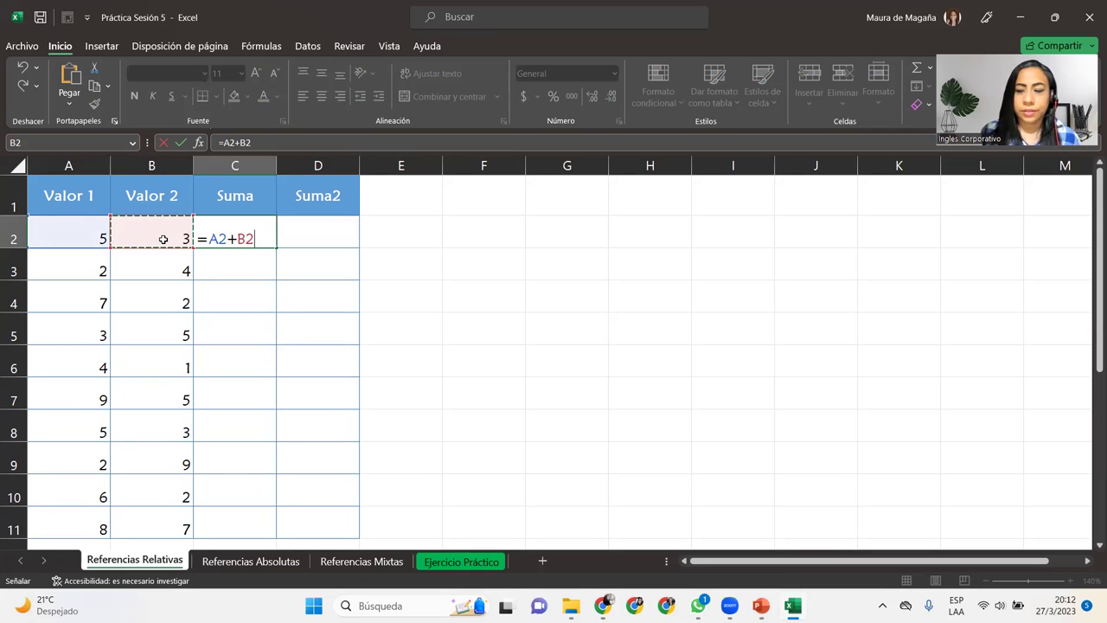
key(Return)
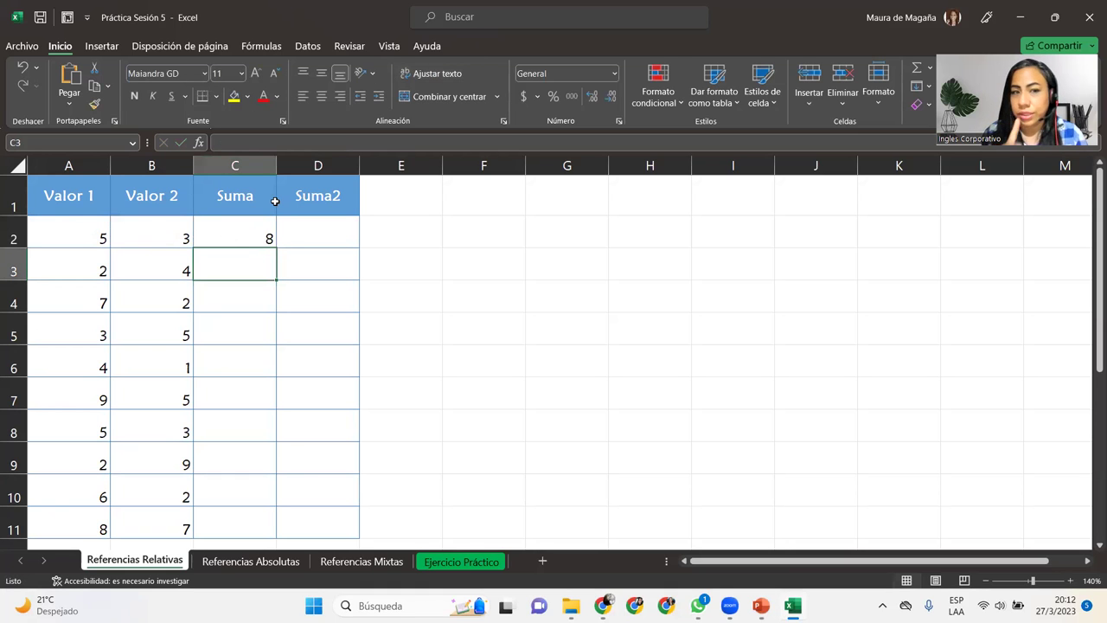
click(257, 235)
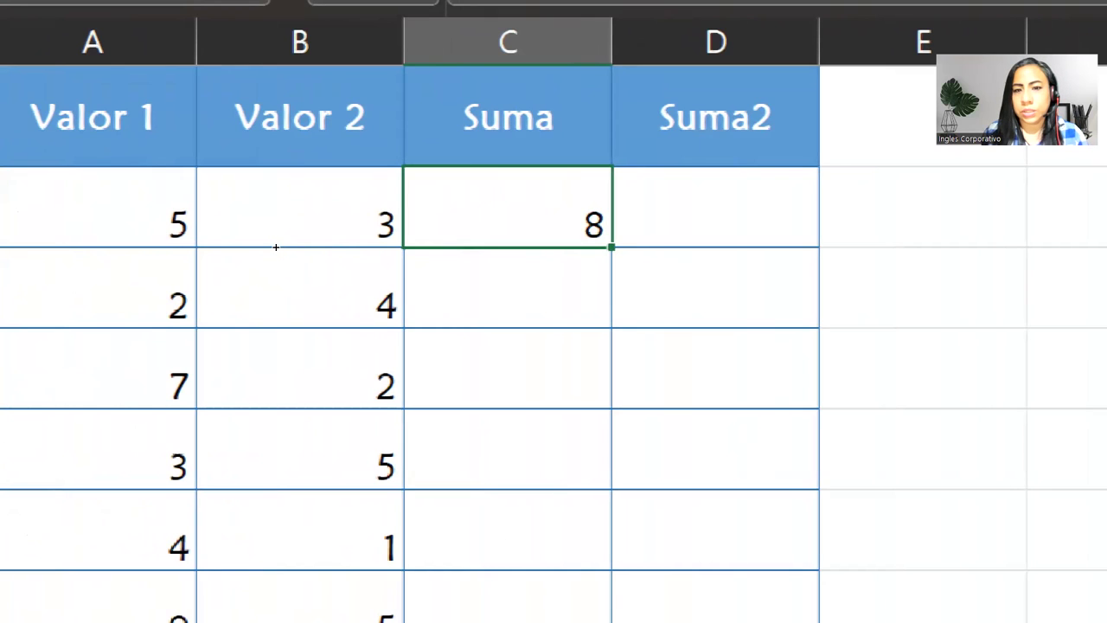
- Fill the C2 sum down to C11 with Ctrl+D, check C3–C5, and show Zoom participants
key(ctrl+shift+Down)
key(ctrl+d)
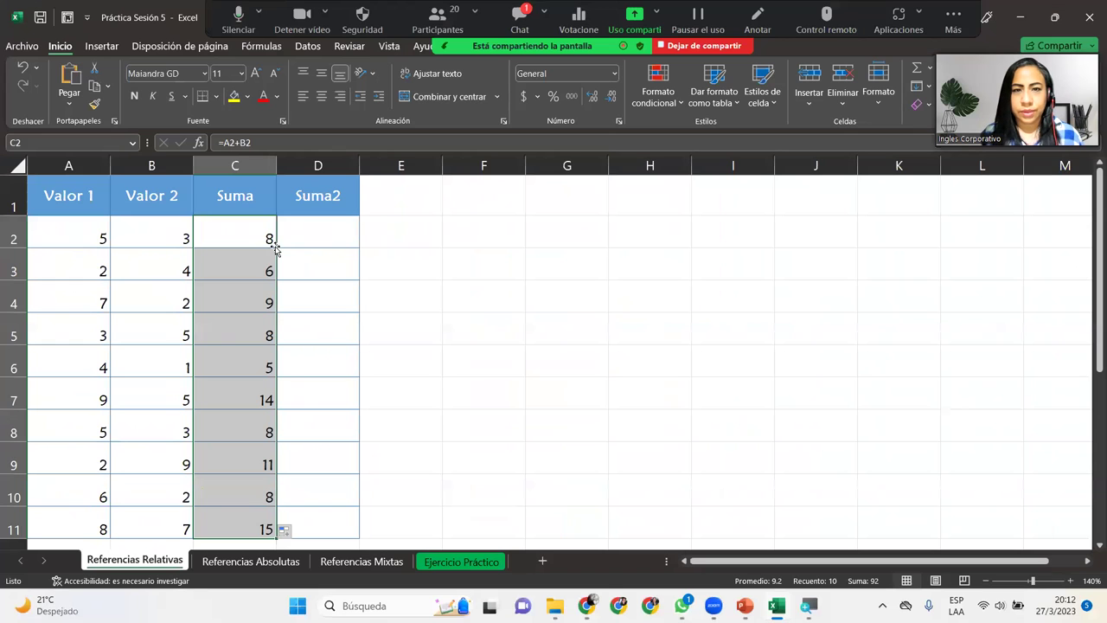
click(237, 270)
click(241, 296)
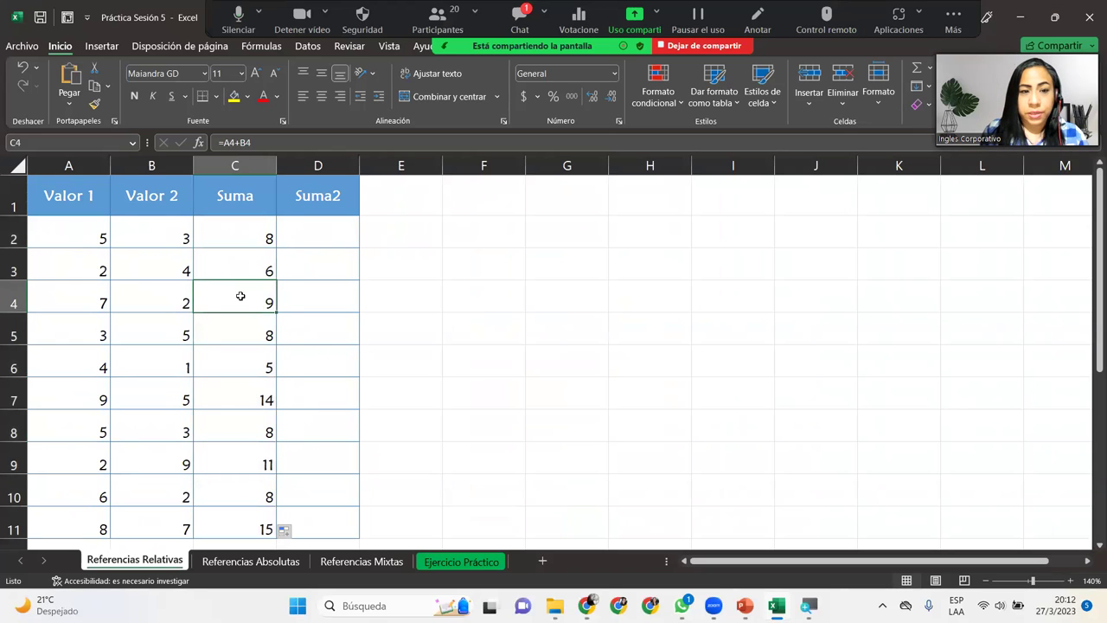
click(241, 321)
click(253, 243)
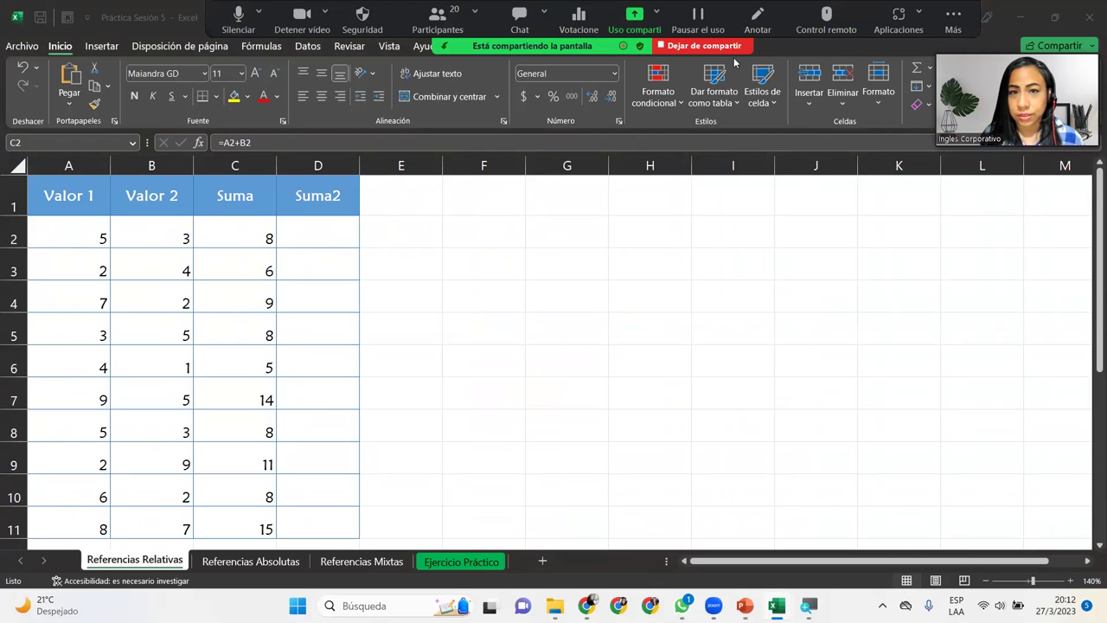
key(alt+u)
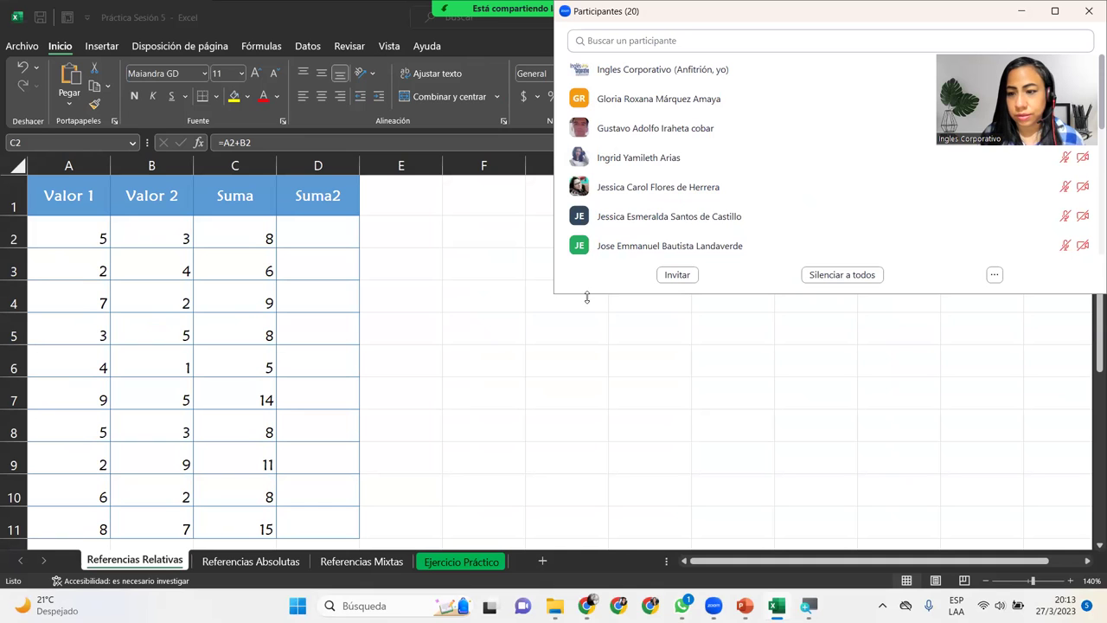
- Expand the meeting participants list, then switch to the Fórmulas ribbon
double_click(778, 17)
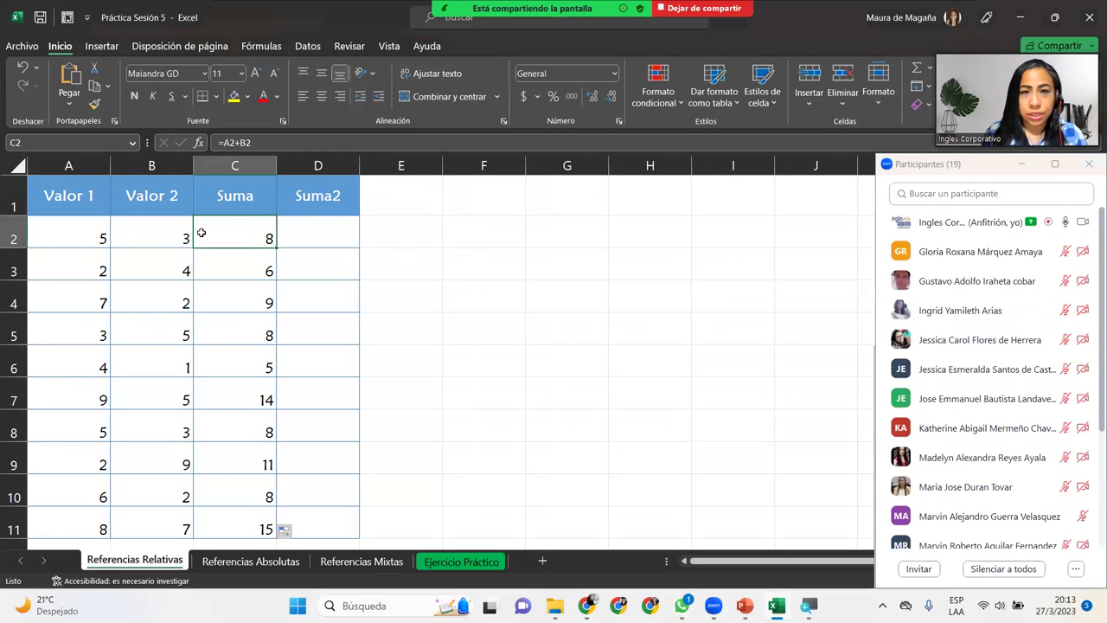
click(262, 46)
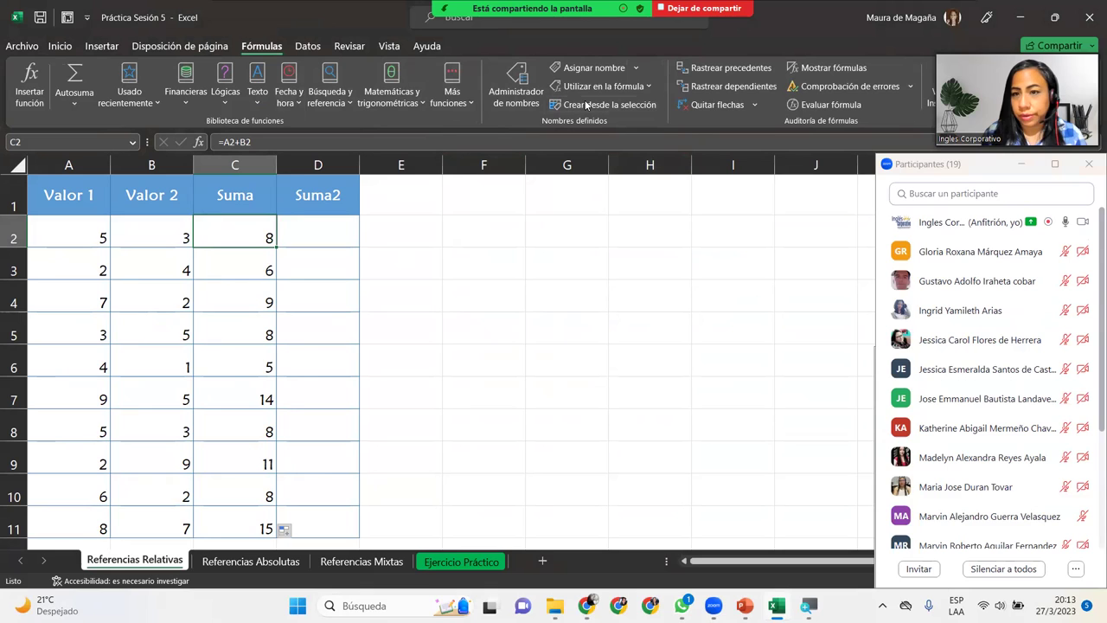
click(830, 67)
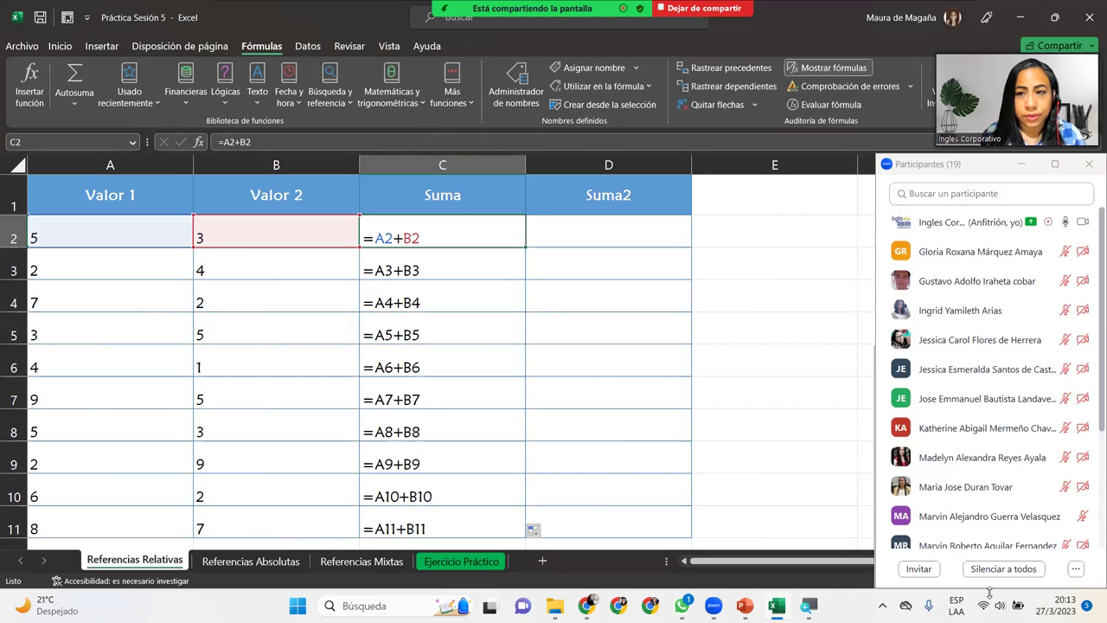
drag(989, 591, 989, 593)
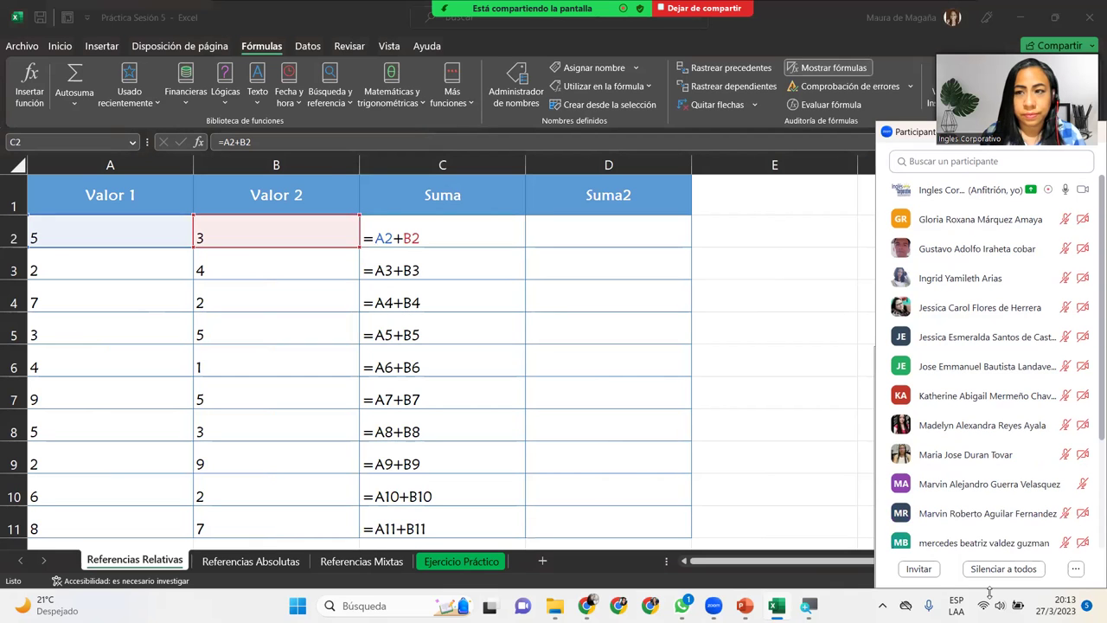
key(alt+u)
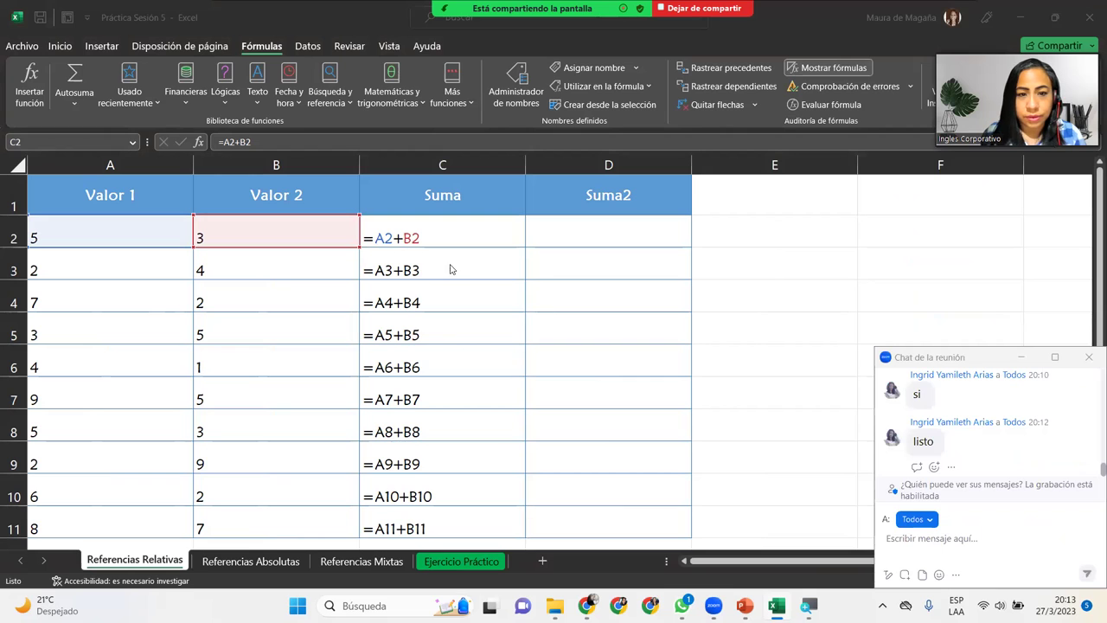
click(447, 262)
click(447, 262)
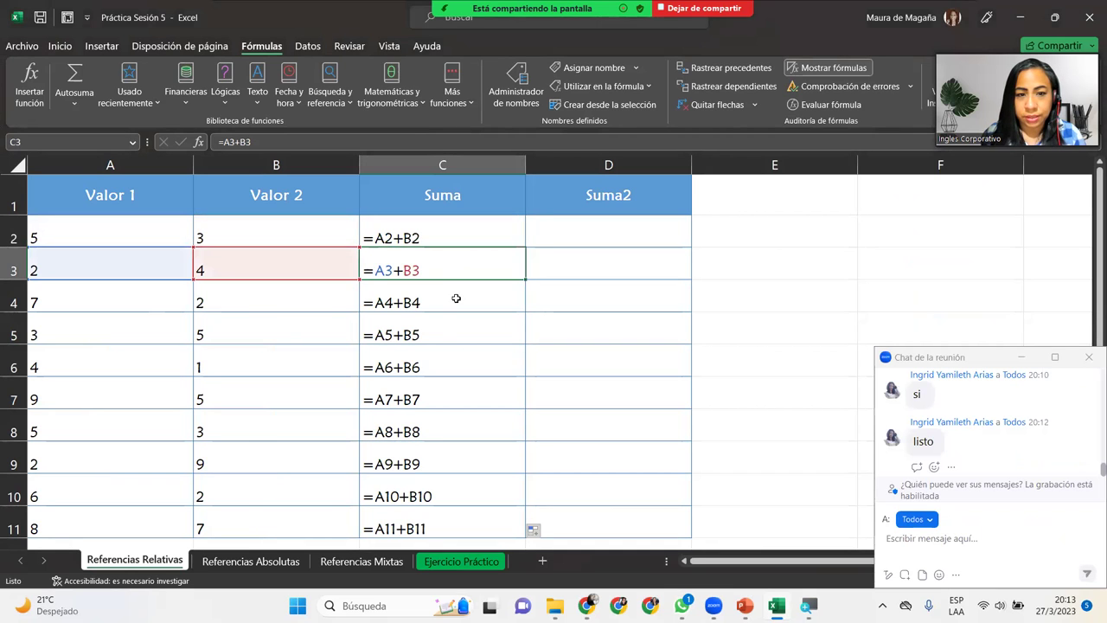
click(454, 299)
click(452, 329)
click(450, 370)
click(452, 391)
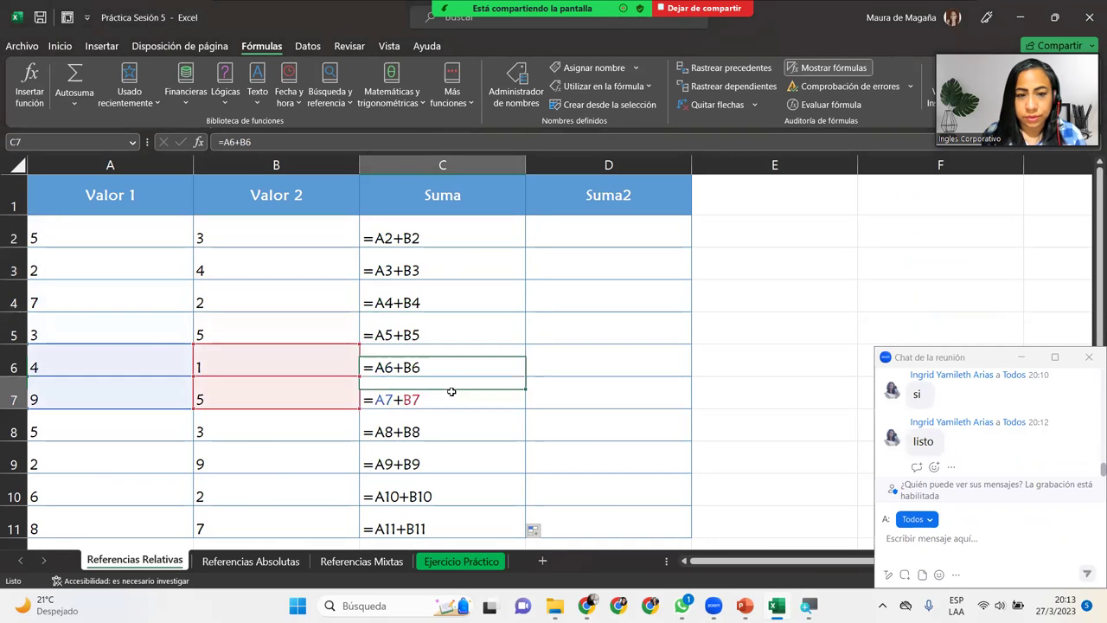
click(473, 234)
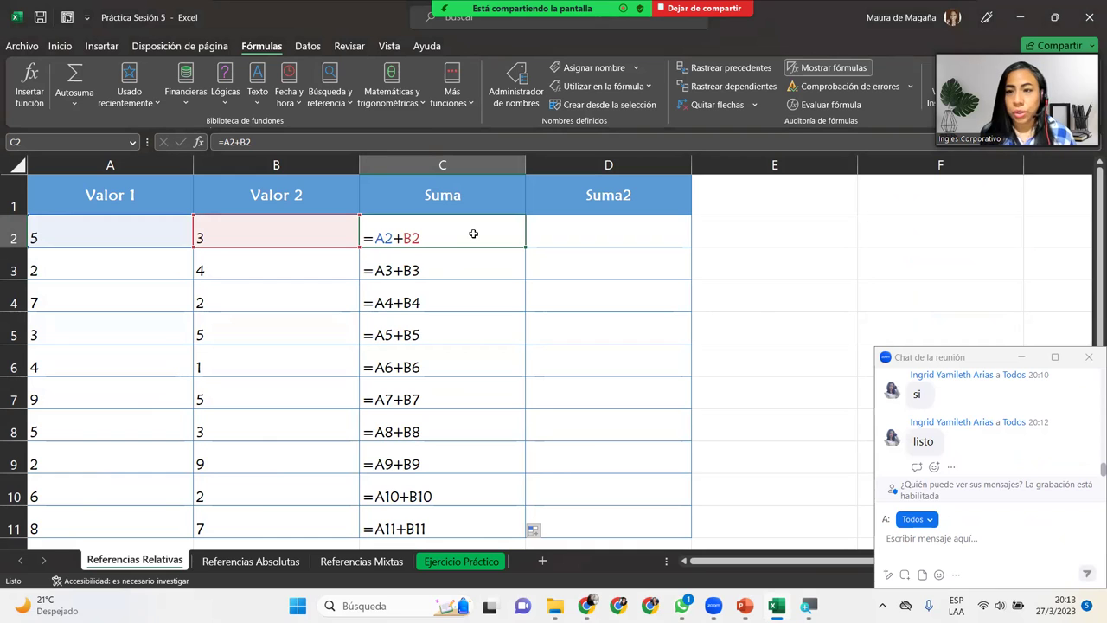
click(458, 263)
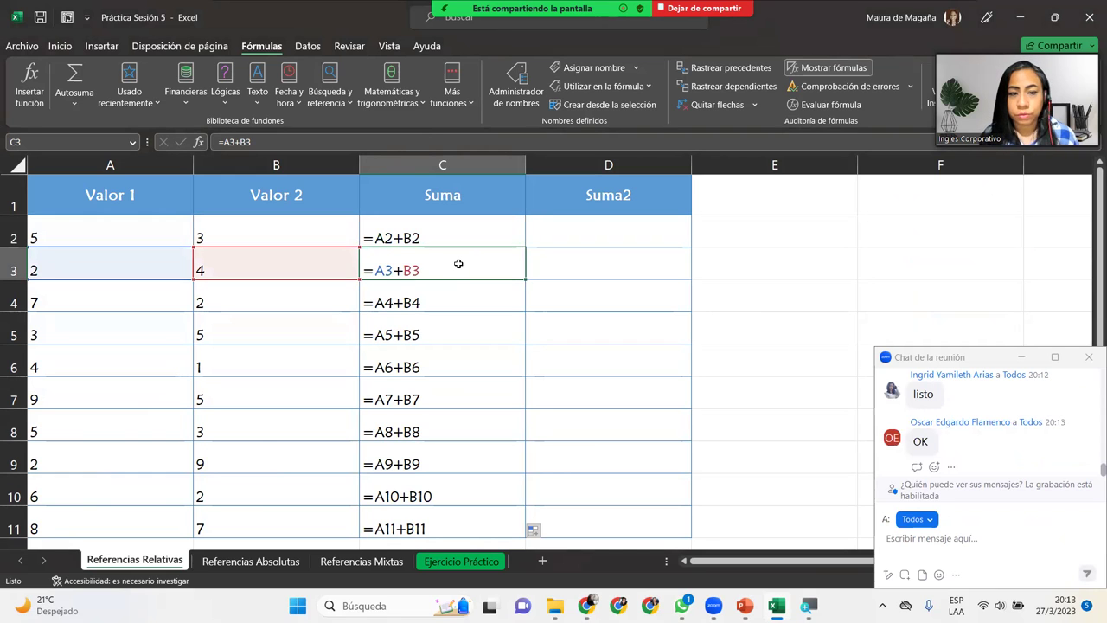
click(457, 289)
click(461, 328)
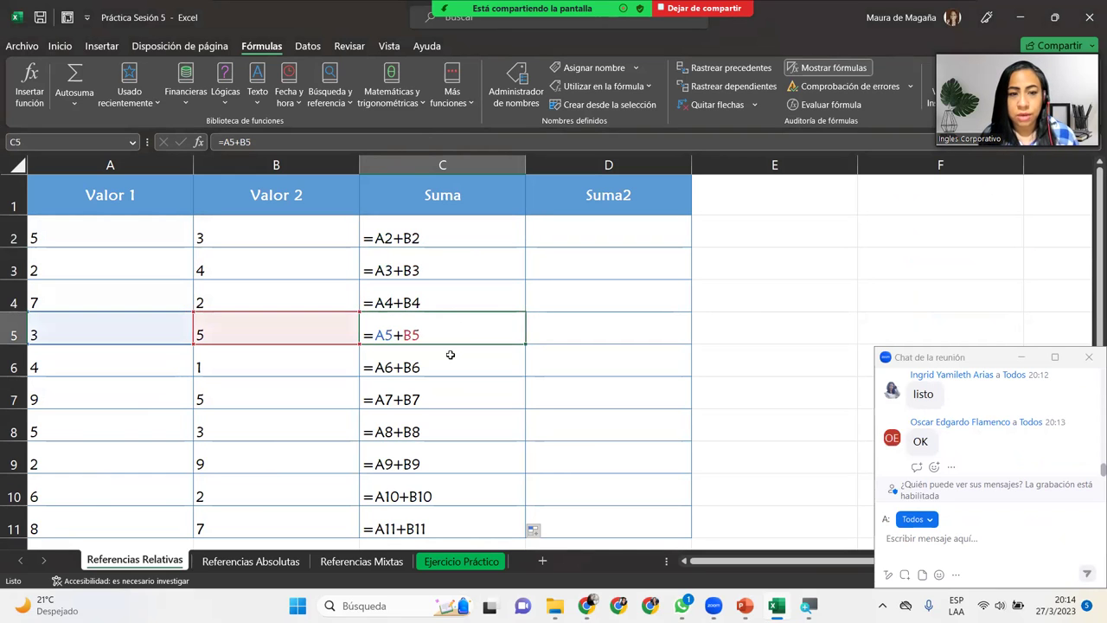
click(450, 367)
click(445, 394)
click(444, 424)
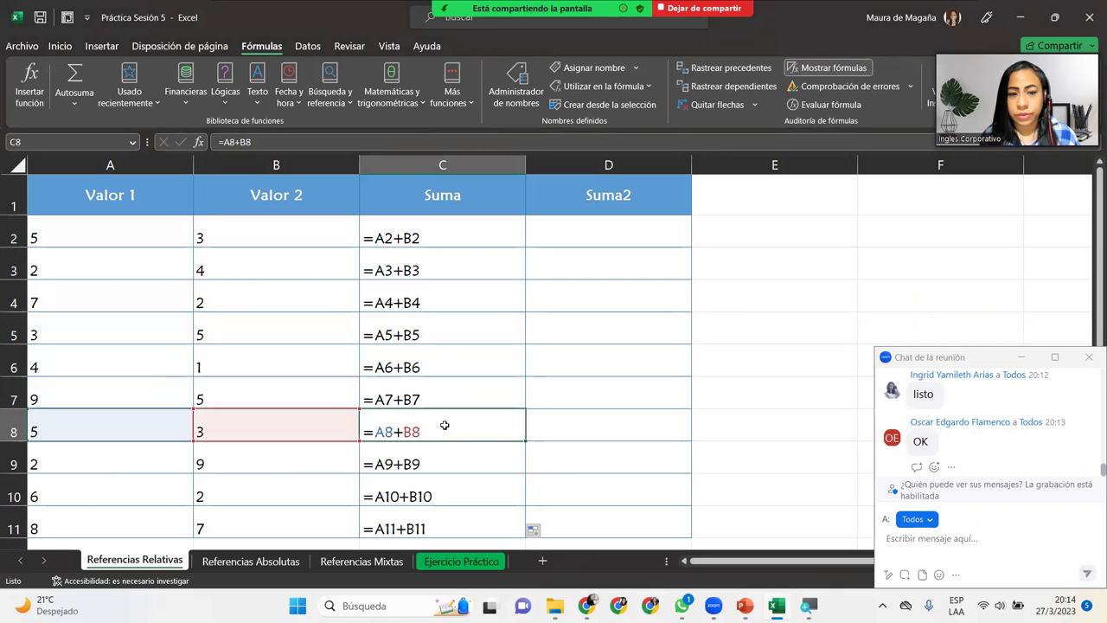
click(448, 459)
click(450, 488)
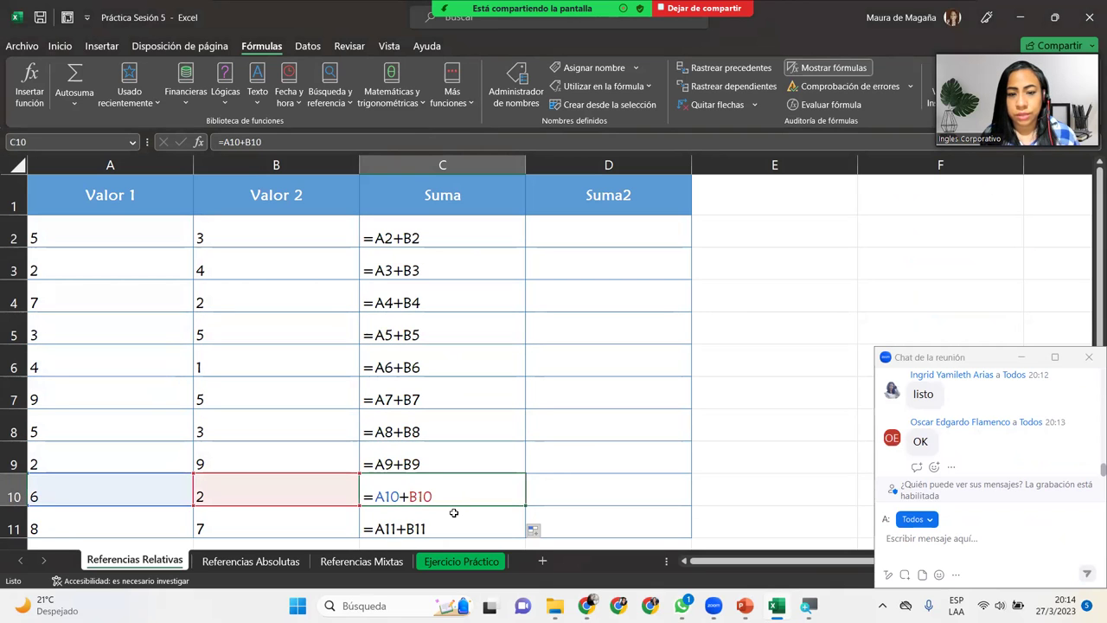
click(454, 513)
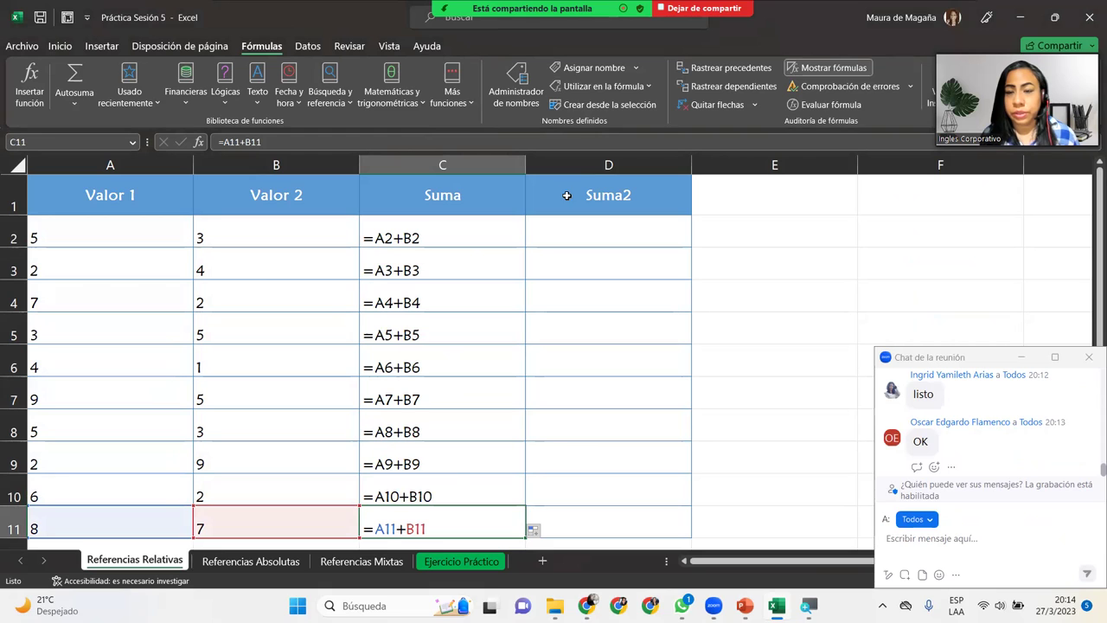
click(837, 71)
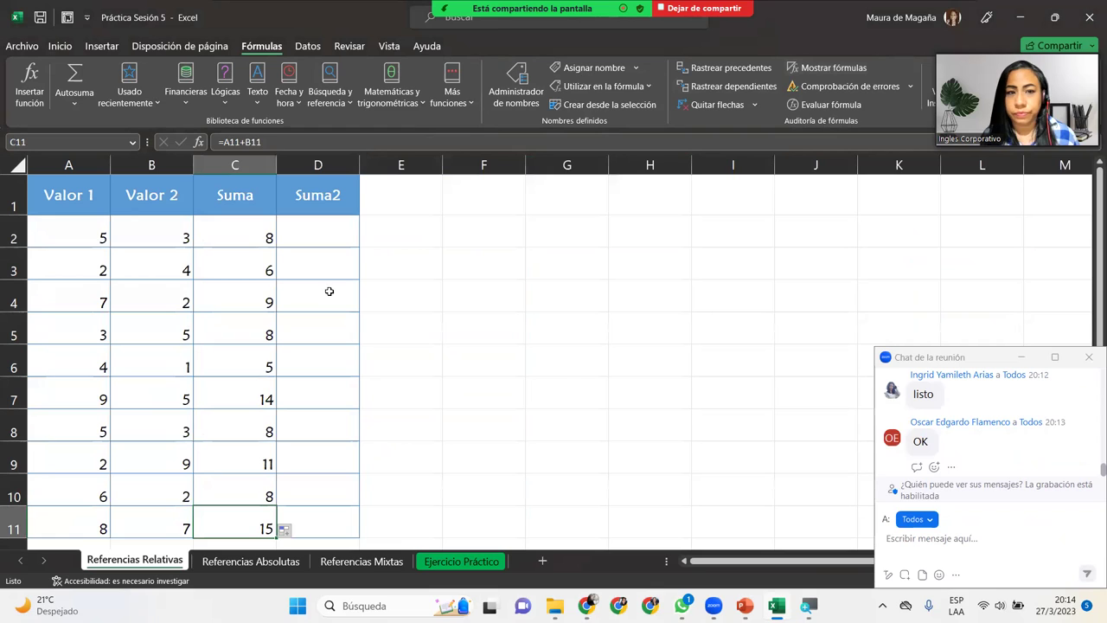
- Fill C2's sum right into D2 and toggle Mostrar fórmulas to confirm =B2+C2
click(263, 238)
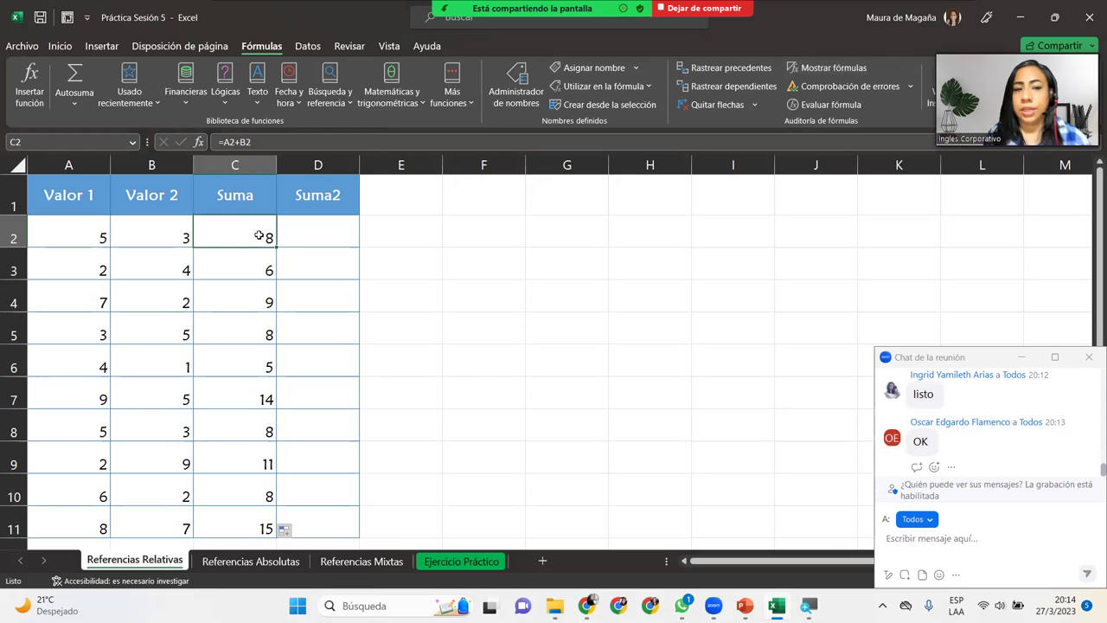
drag(276, 247, 346, 248)
click(346, 234)
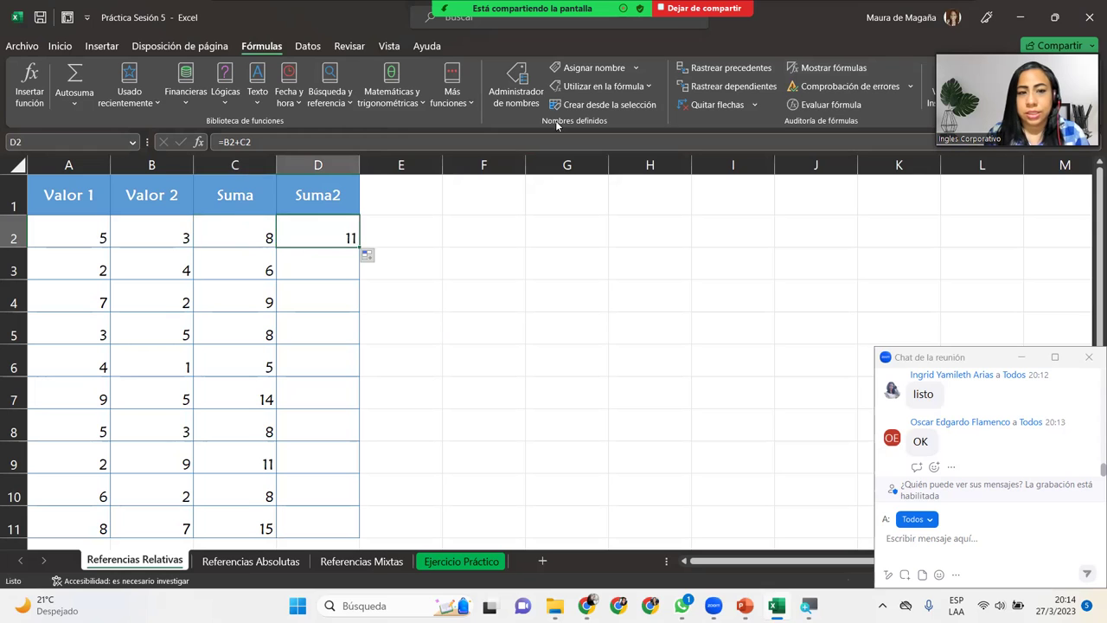
click(829, 68)
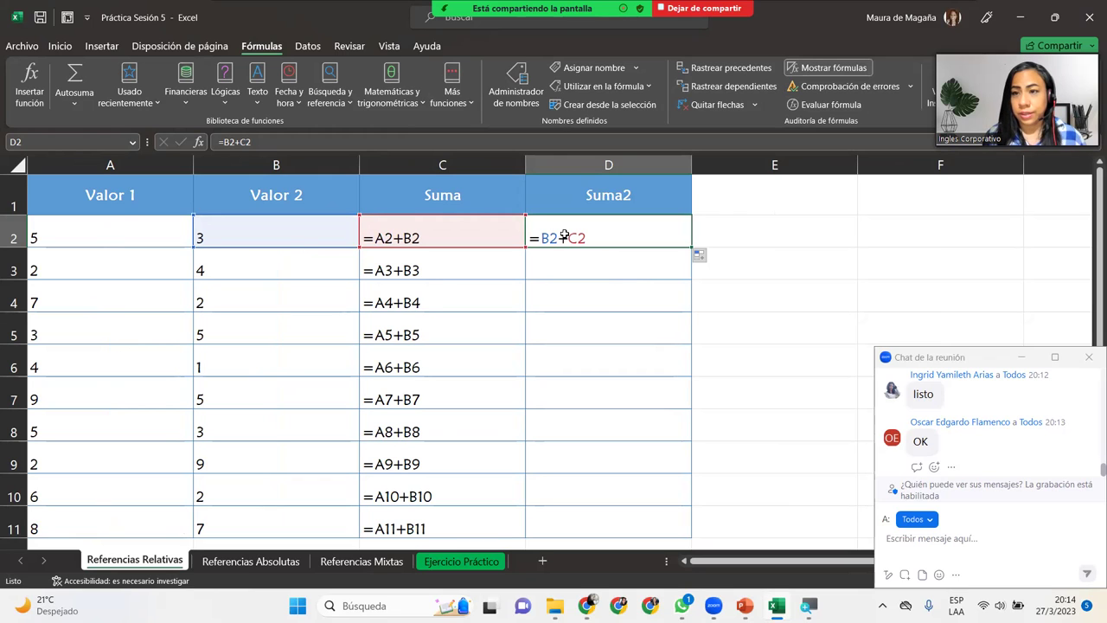
click(814, 74)
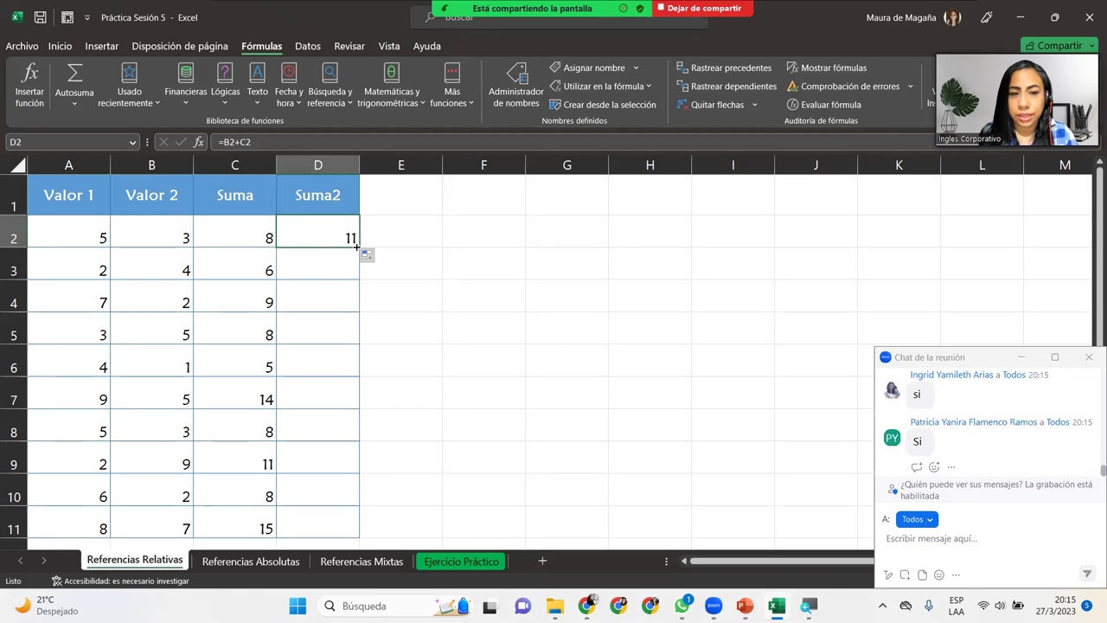
double_click(355, 248)
click(314, 287)
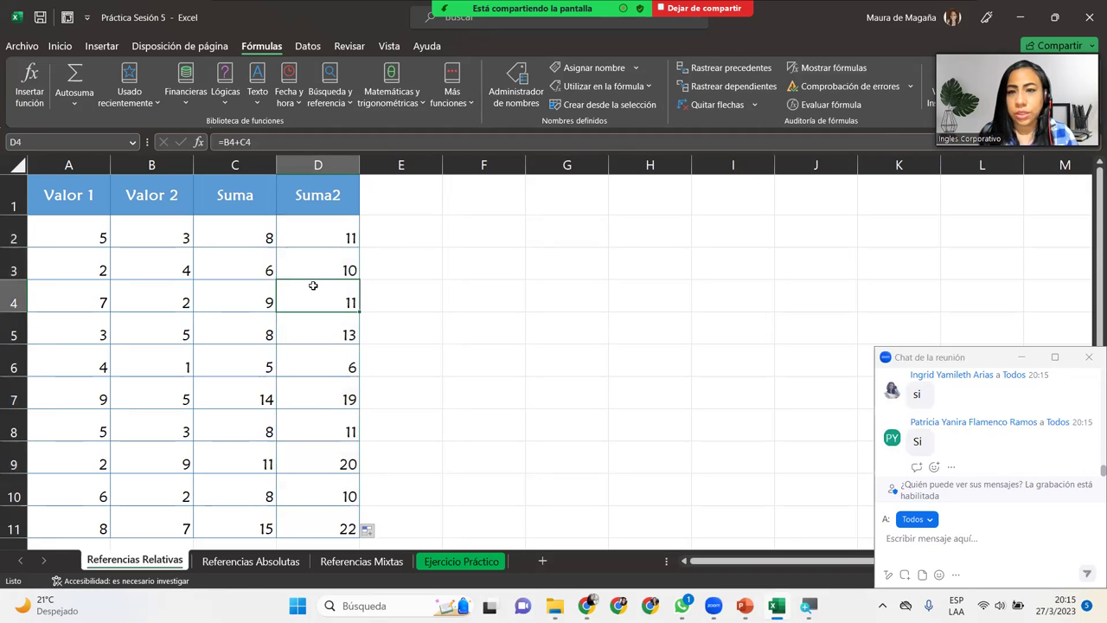
click(815, 69)
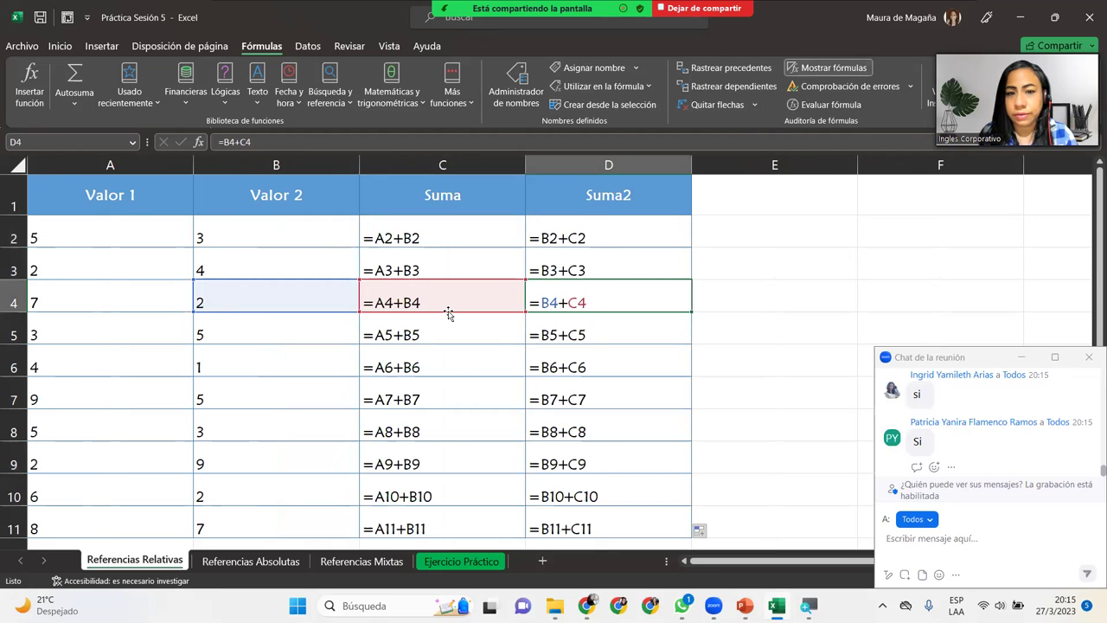
click(600, 368)
click(597, 387)
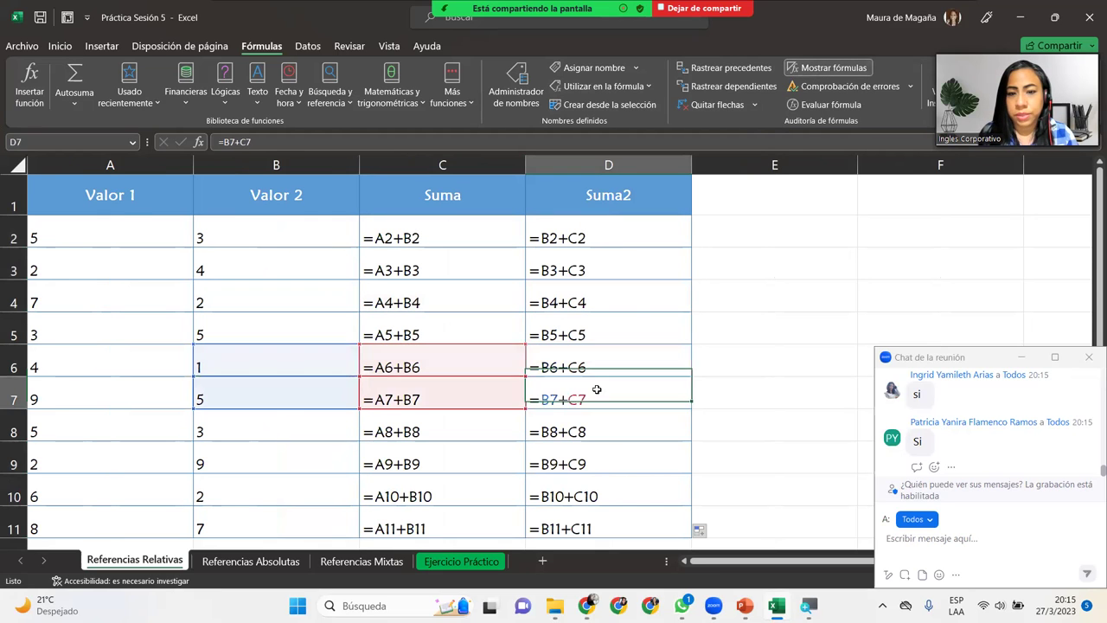
click(595, 431)
click(593, 460)
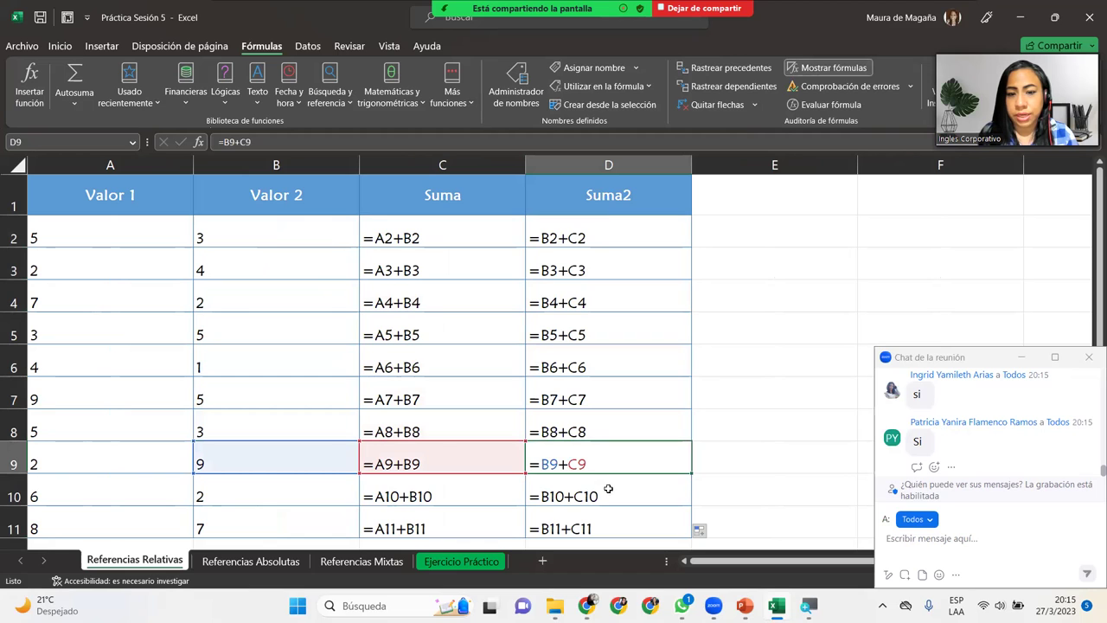
click(609, 487)
click(619, 529)
click(623, 429)
click(621, 362)
click(620, 291)
click(620, 262)
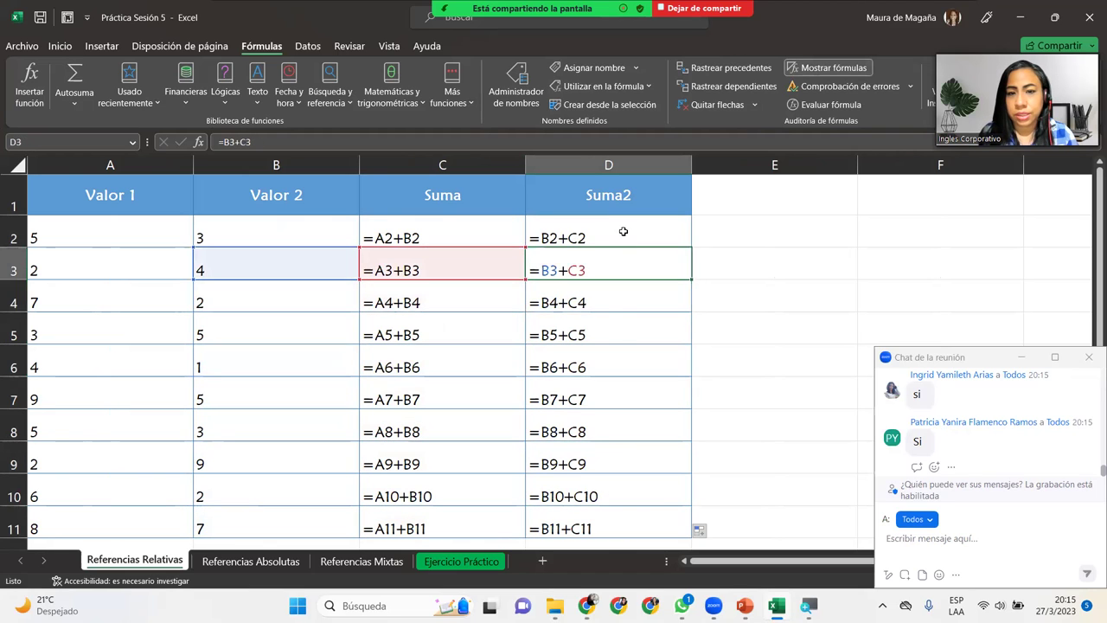
click(623, 234)
click(608, 333)
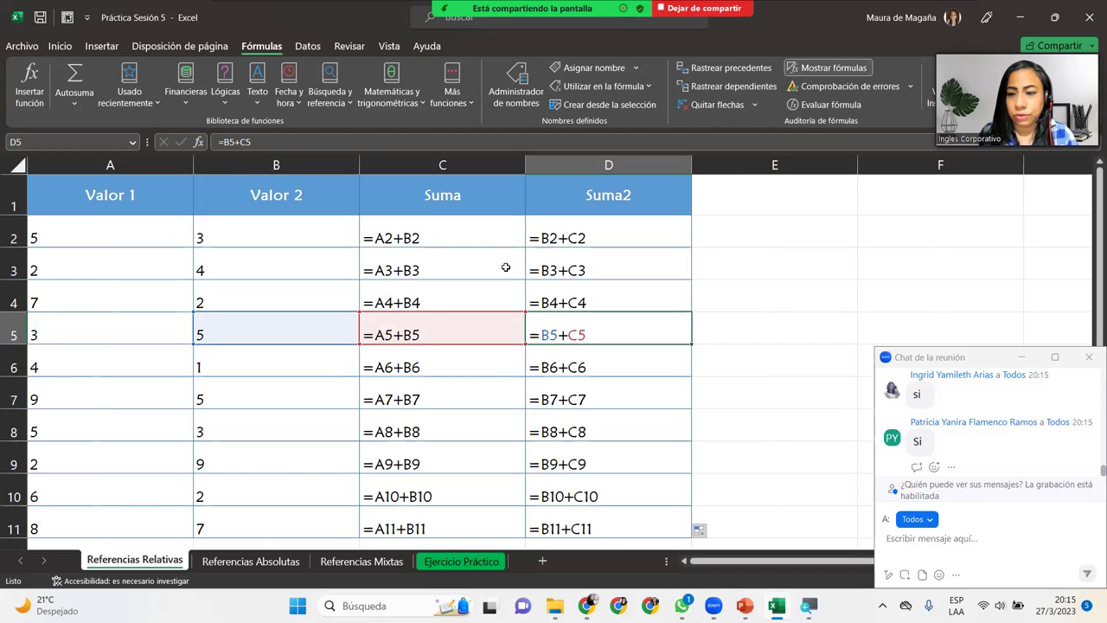
click(829, 68)
click(264, 243)
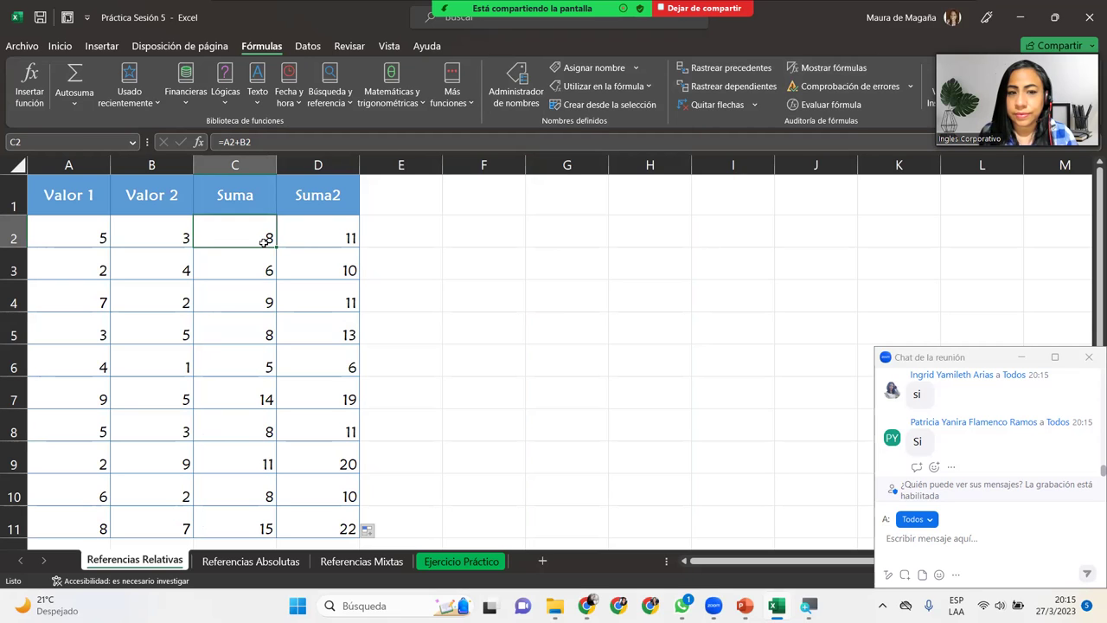
- On Referencias Absolutas, build =$F$1*B2^2 in C2, locking Pi in F1 with F4
click(246, 562)
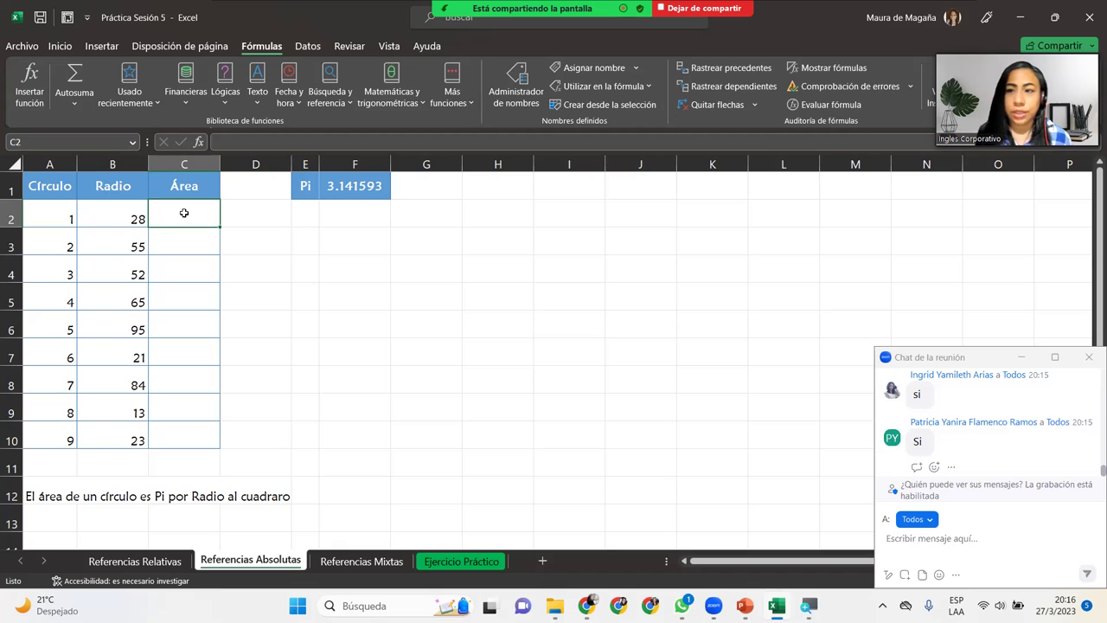
text(=)
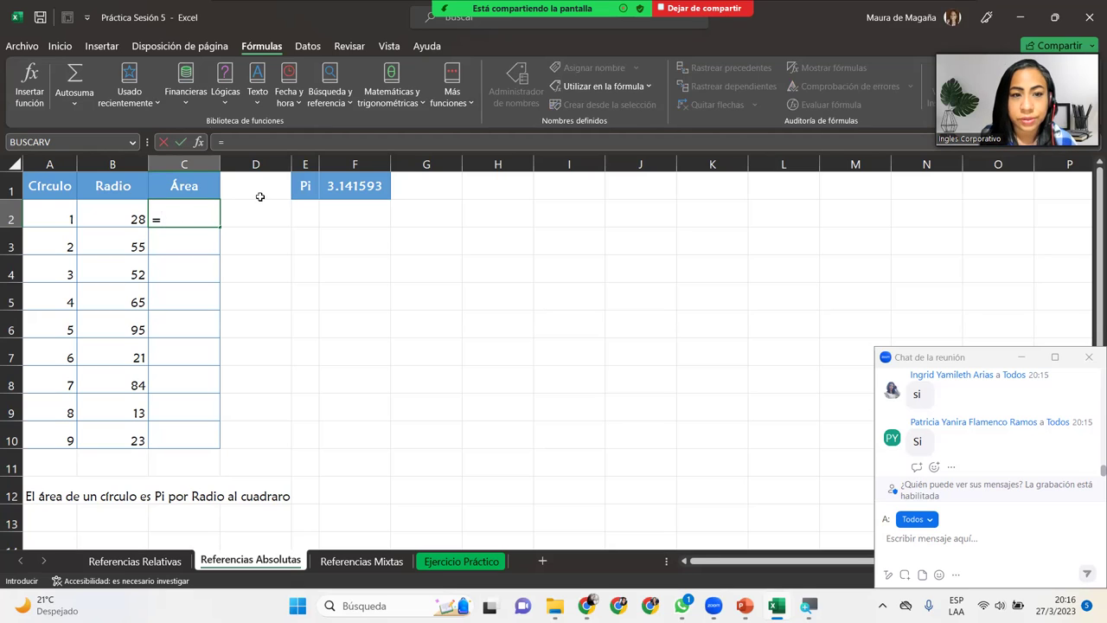
click(354, 185)
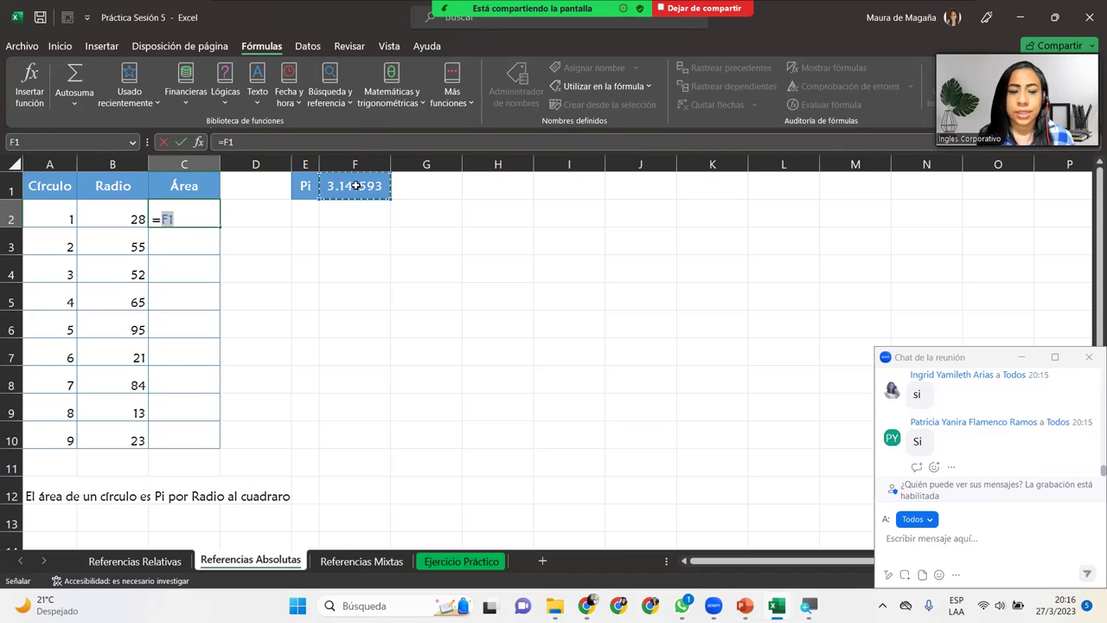
key(F4)
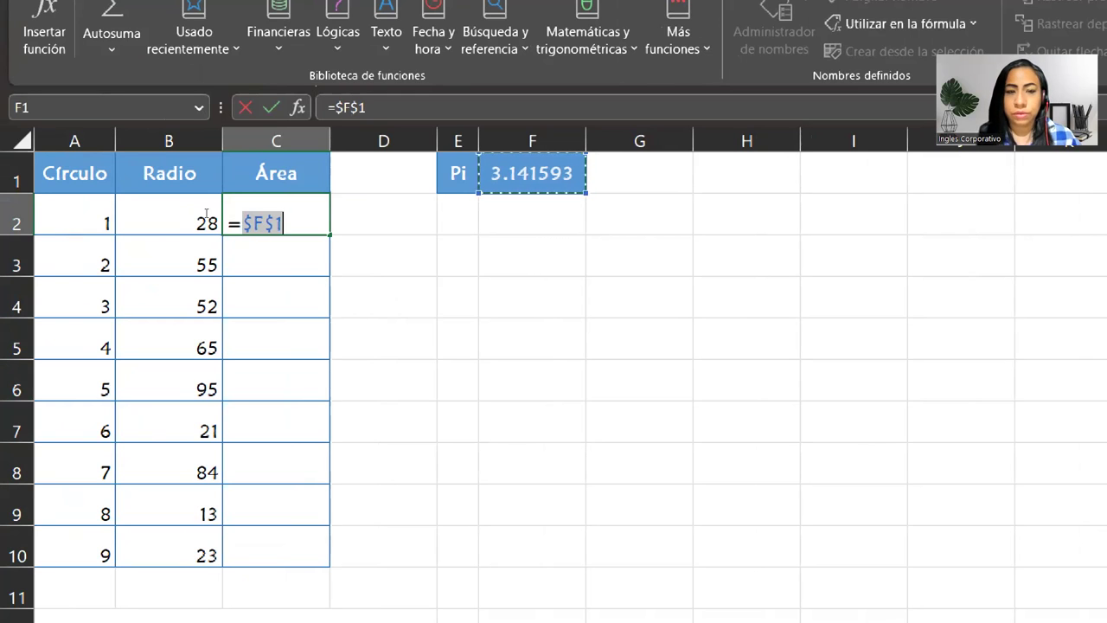
text(*)
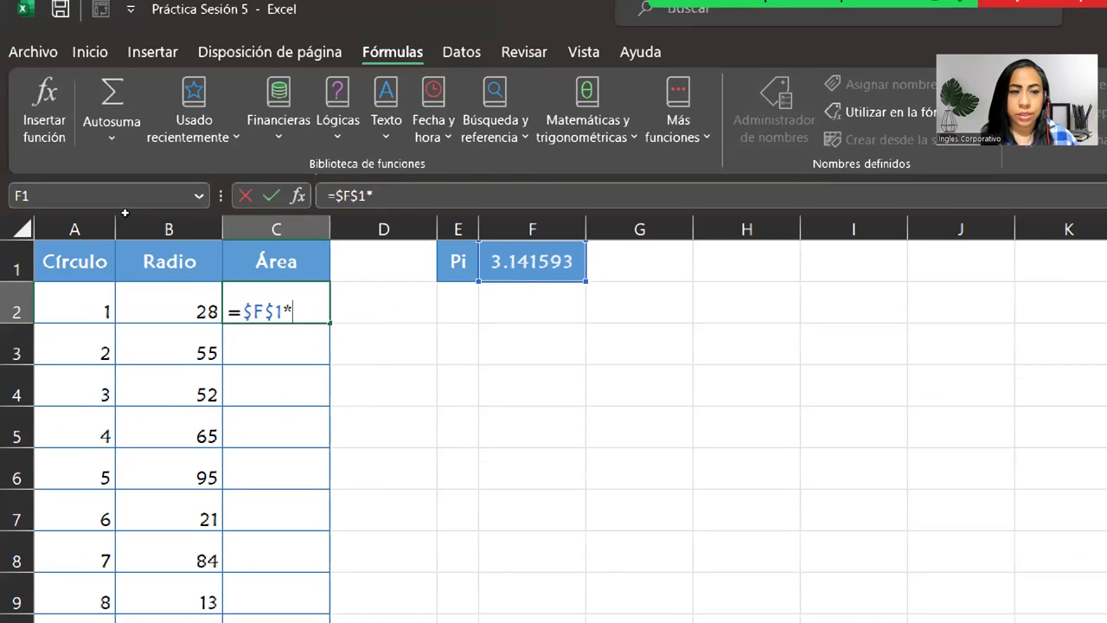
key(Left)
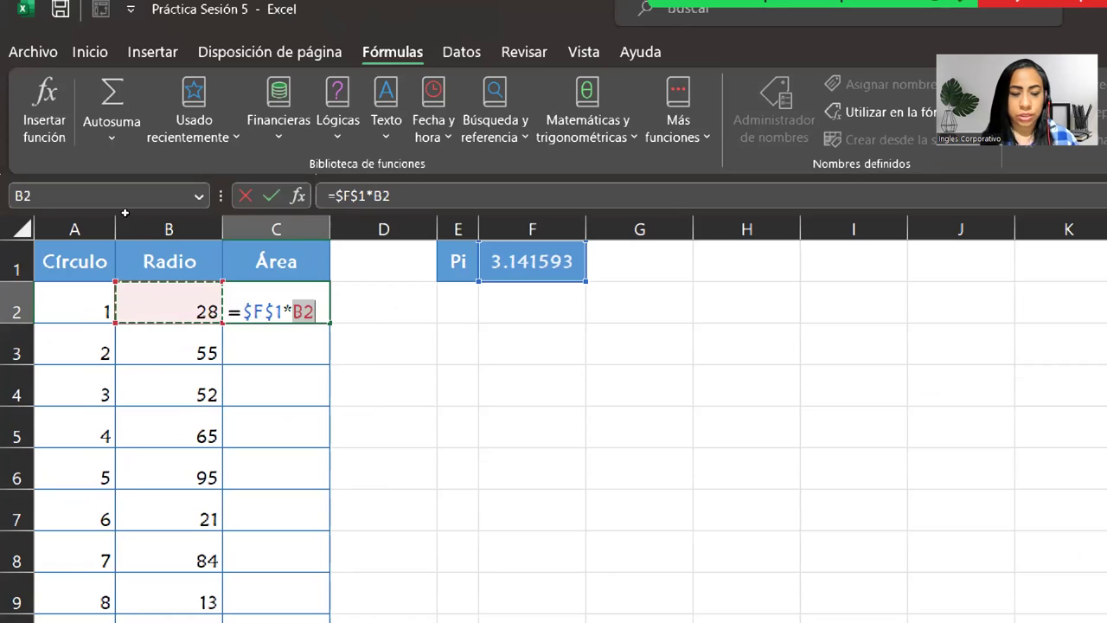
text(^2)
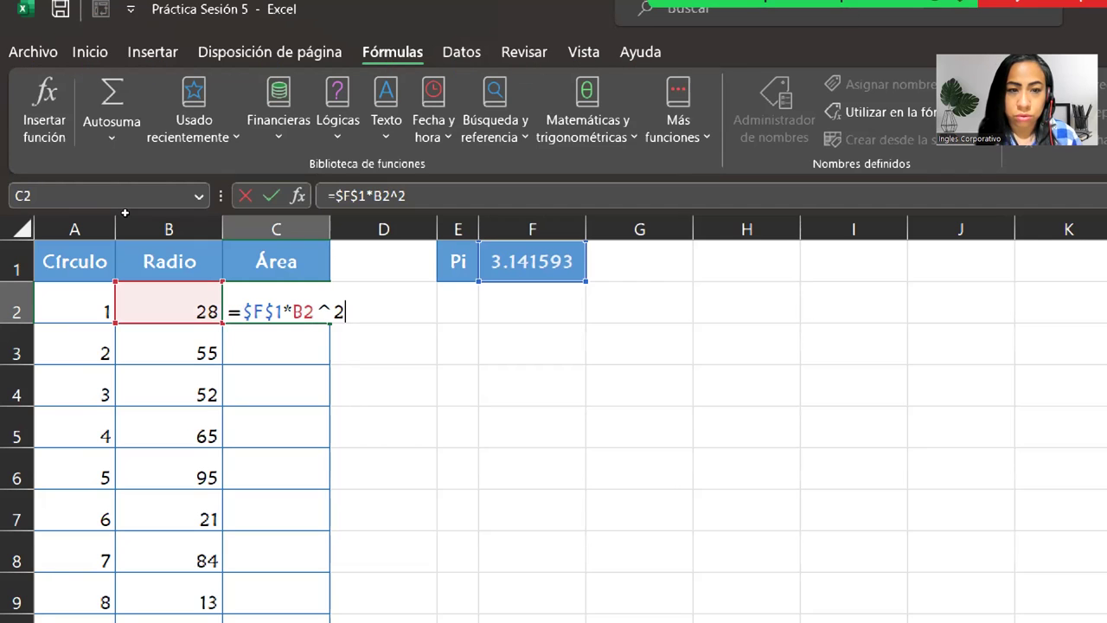
key(BackSpace)
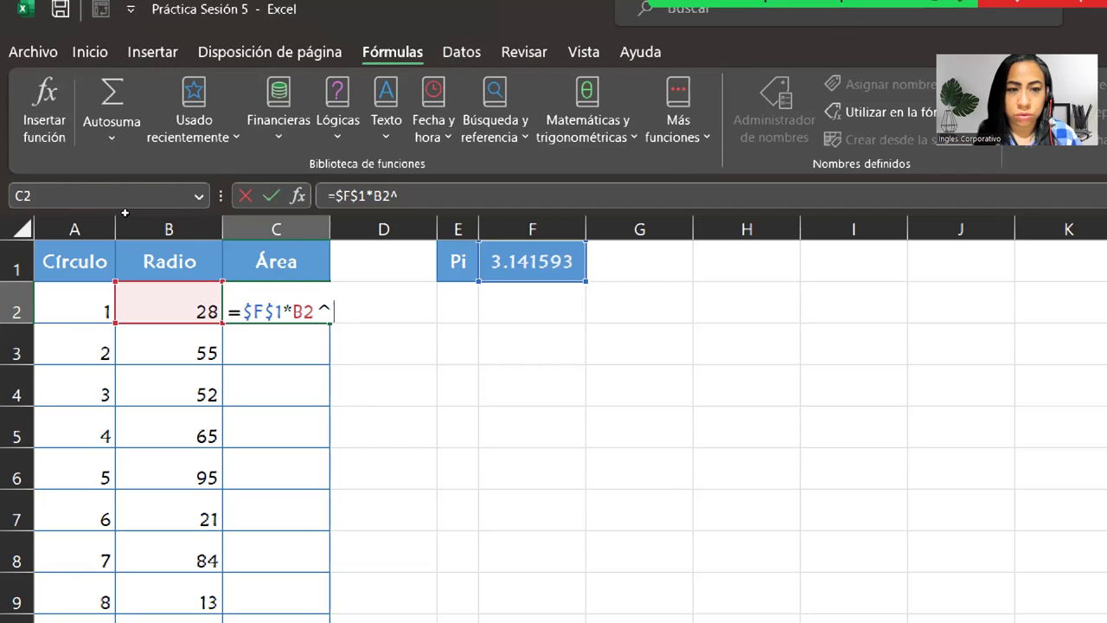
text(2)
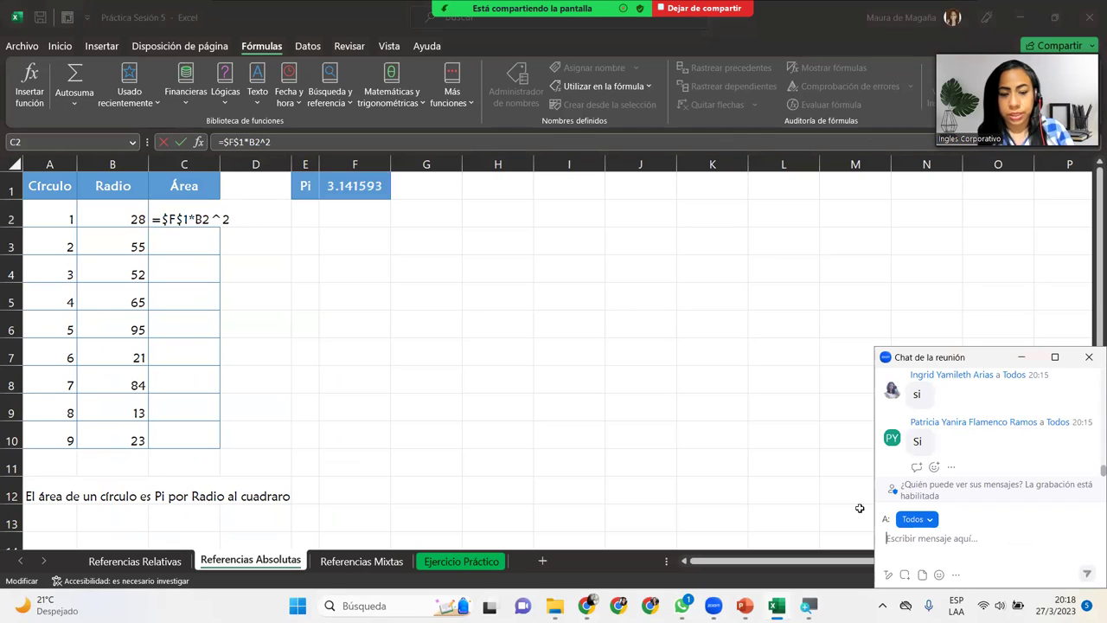
- Retype the ^ in C2's formula and commit =$F$1*B2^2, giving area 2463.01
text(^)
key(Return)
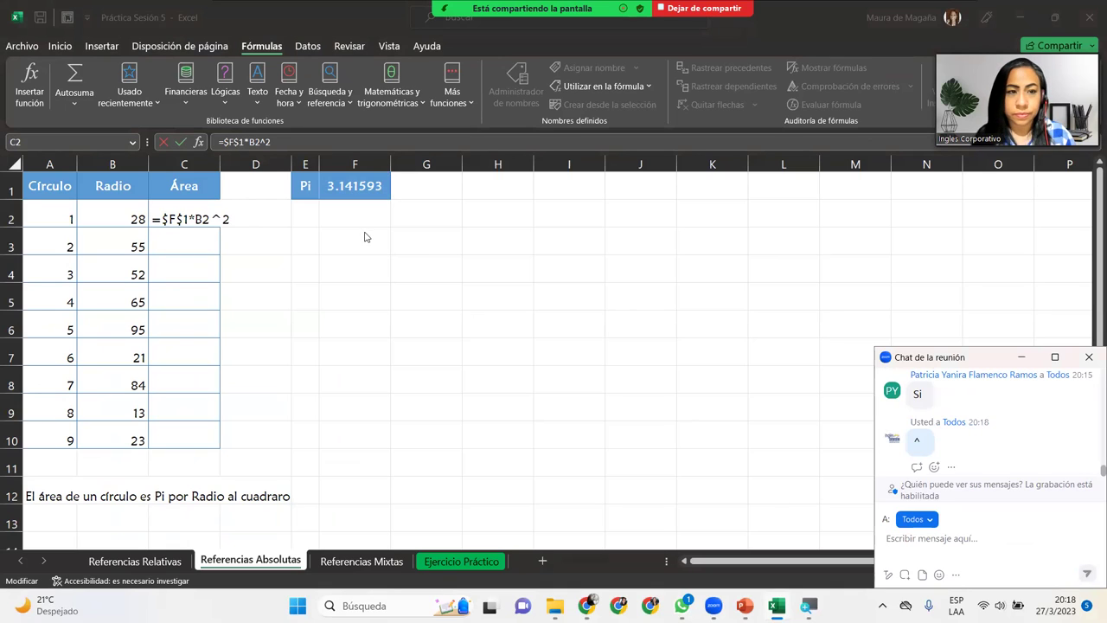
click(246, 213)
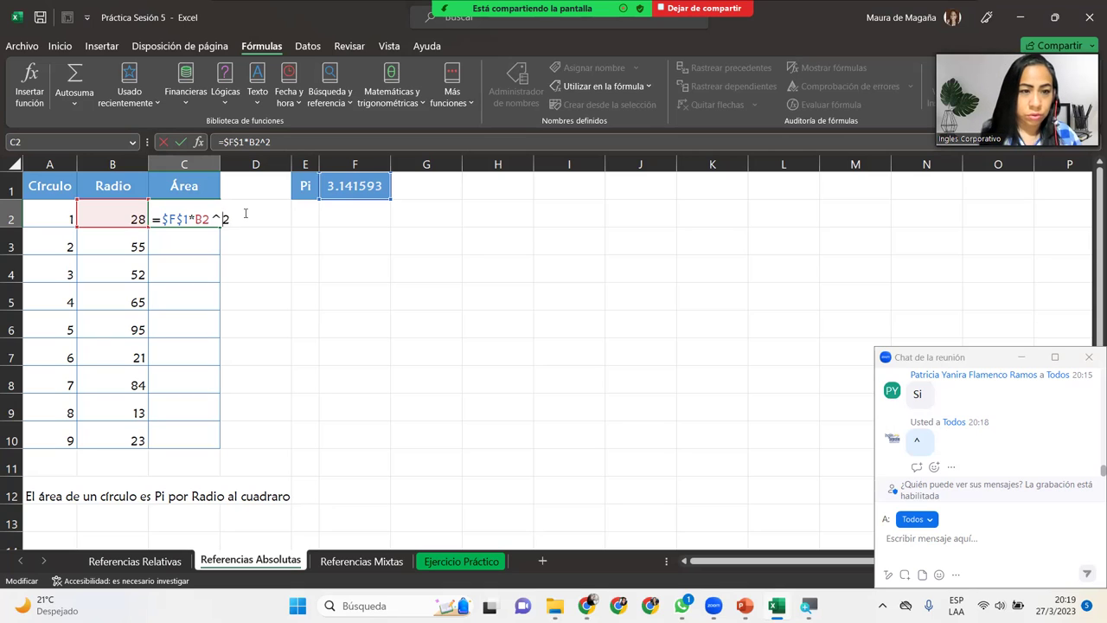
key(BackSpace)
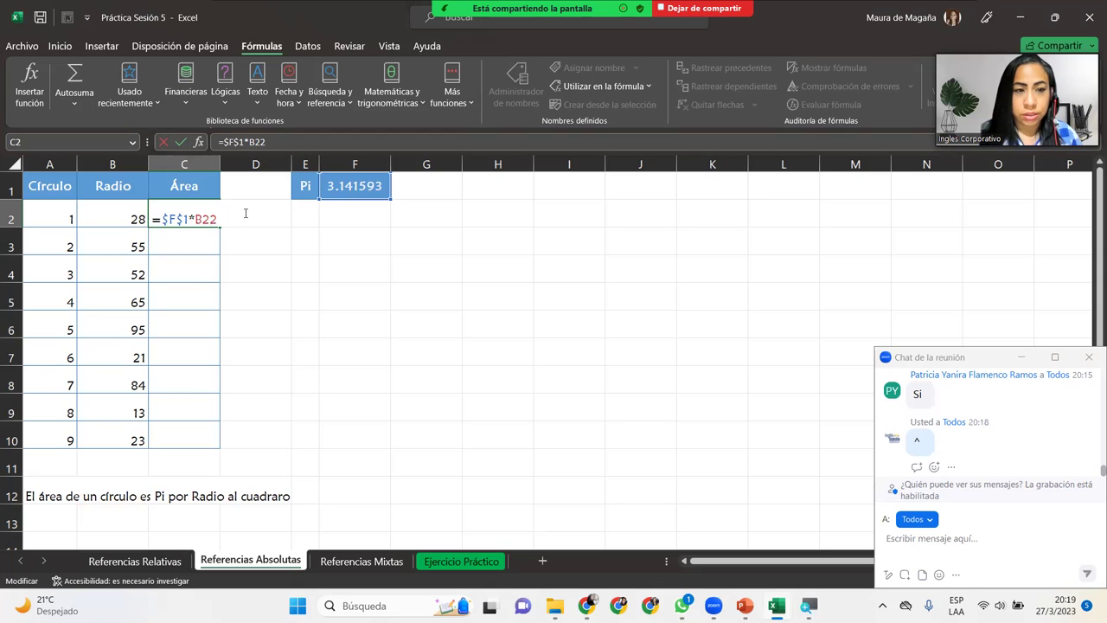
text(^)
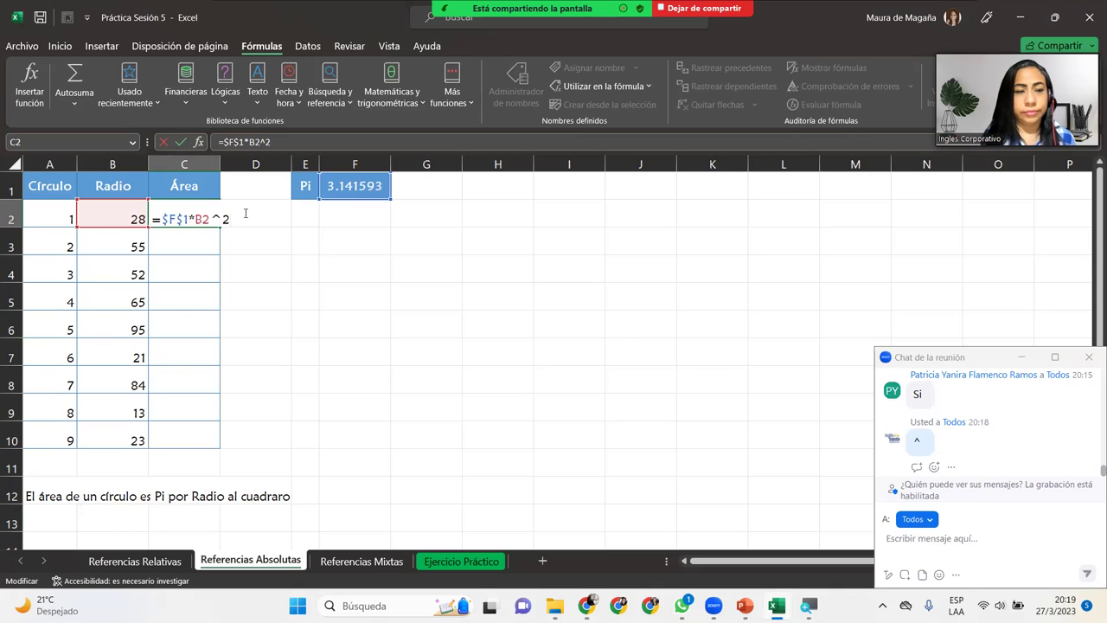
key(Return)
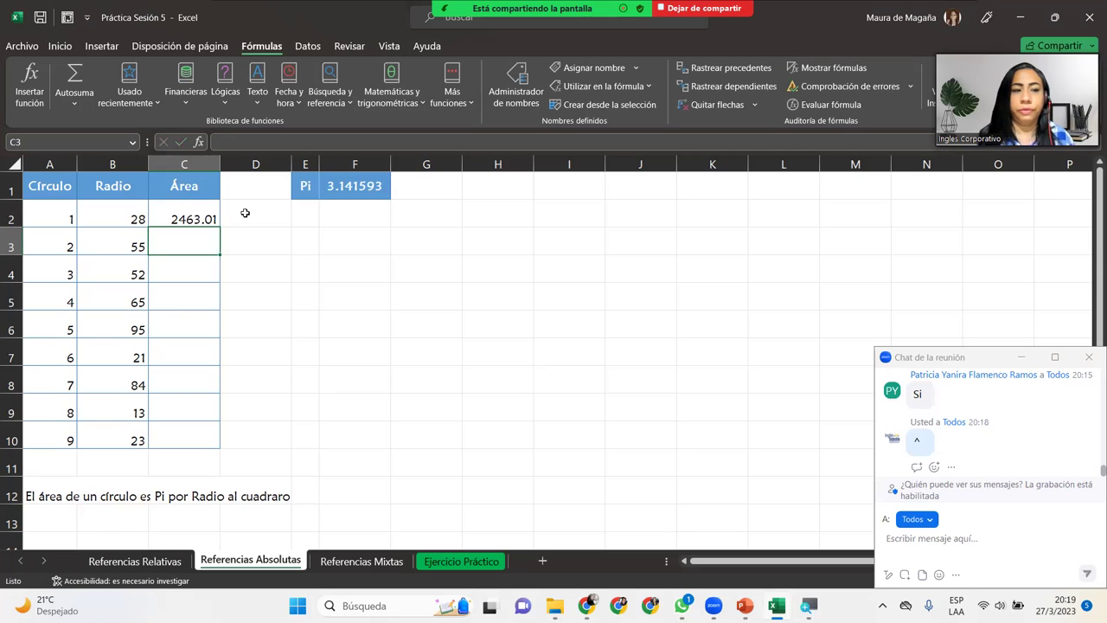
- Fill the area formula down to C10, apply Contabilidad with no decimals, and autofit column C
click(211, 217)
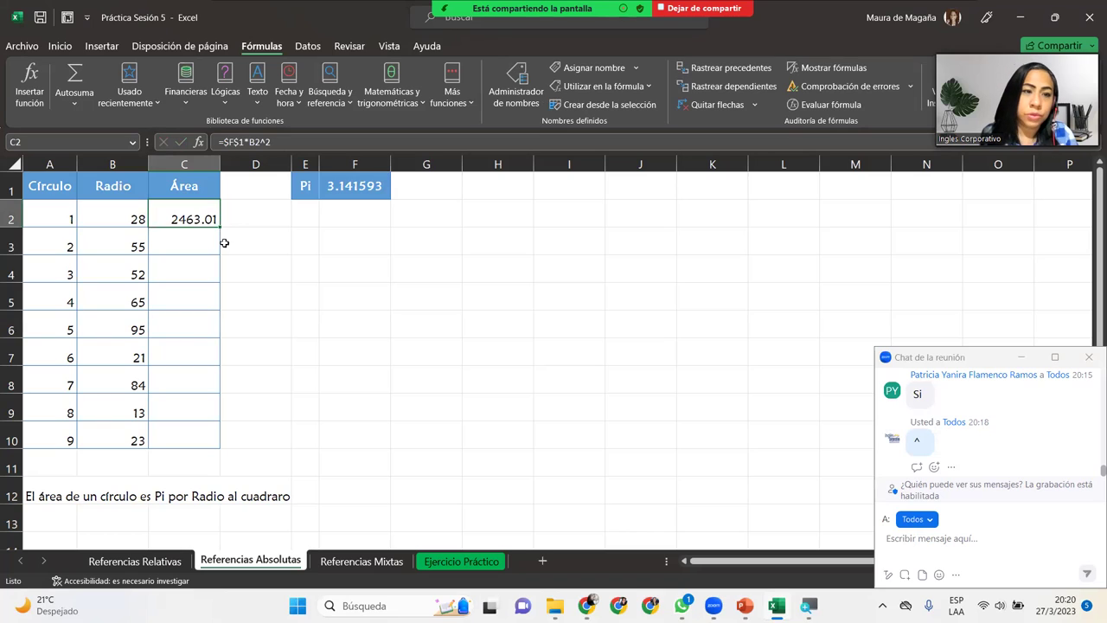
double_click(218, 232)
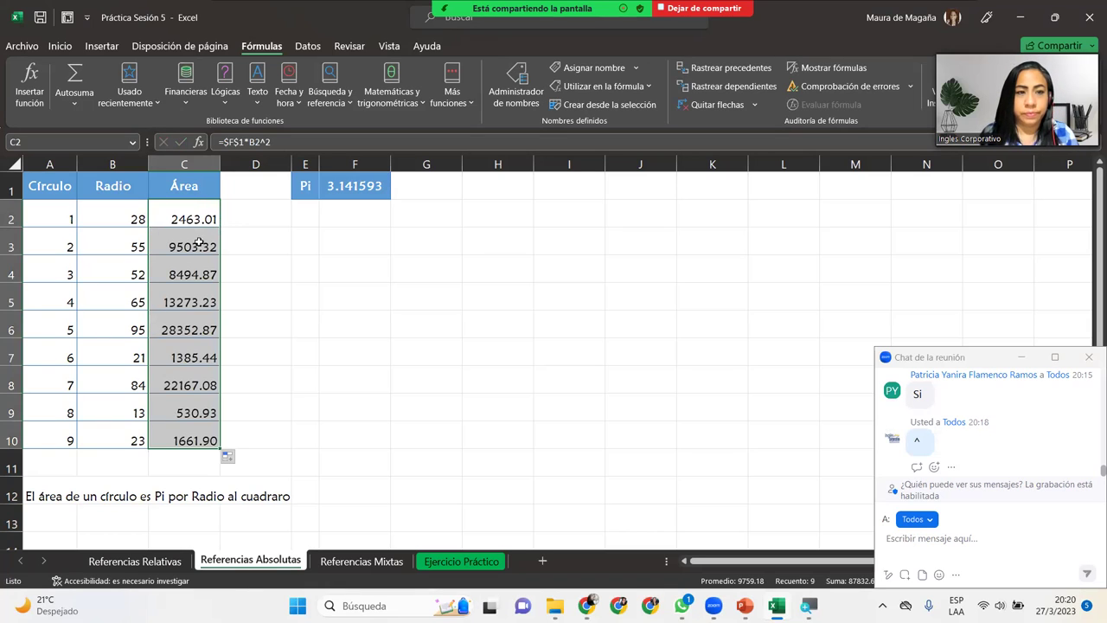
click(59, 45)
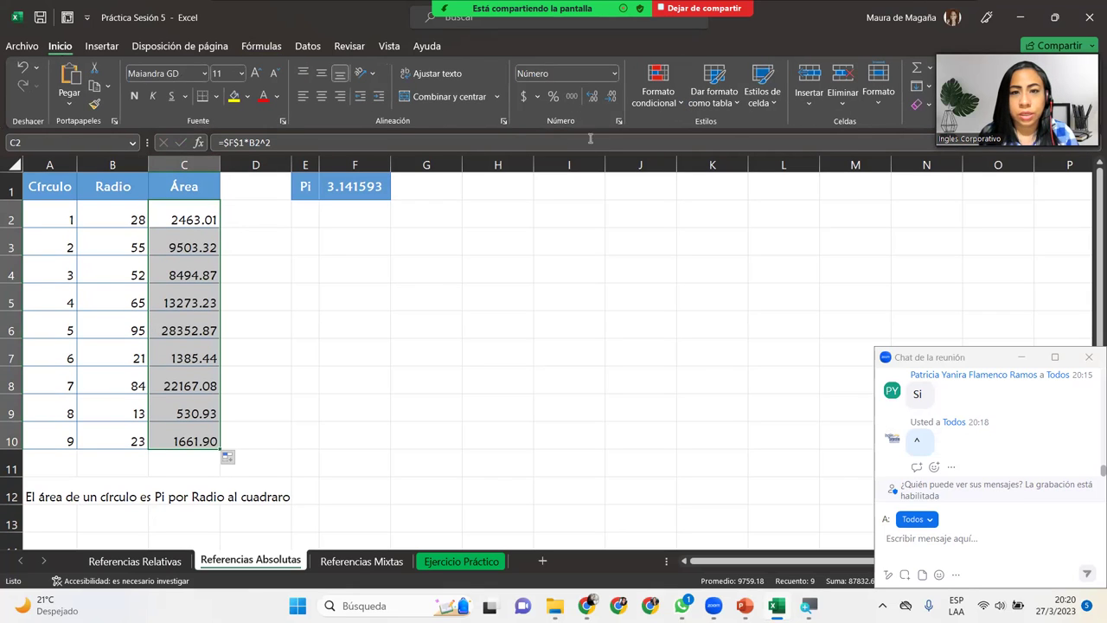
click(572, 97)
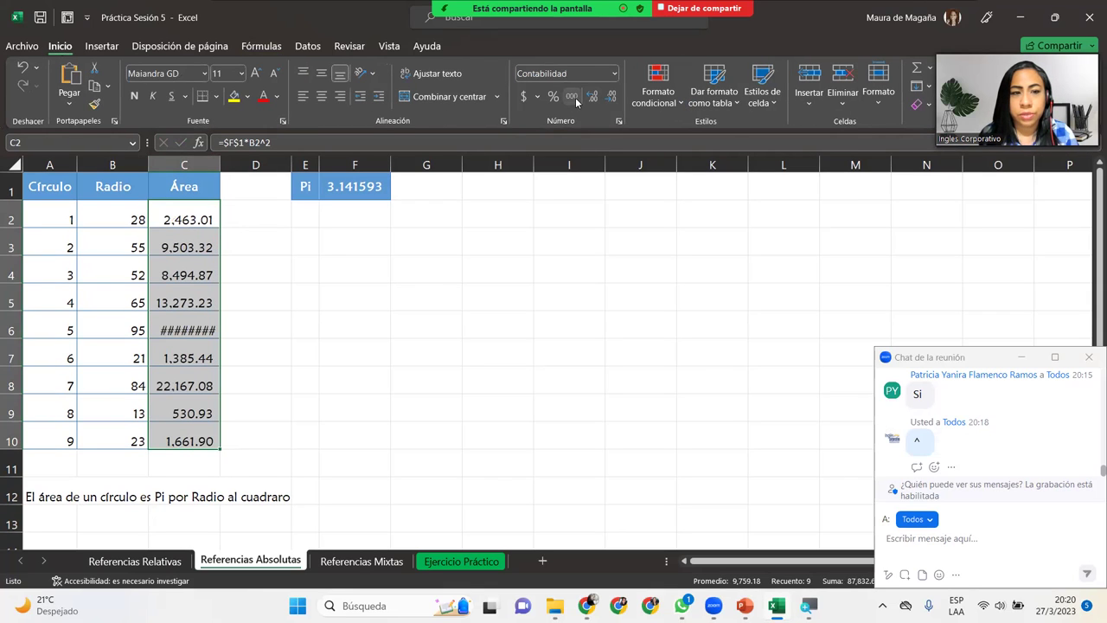
double_click(221, 161)
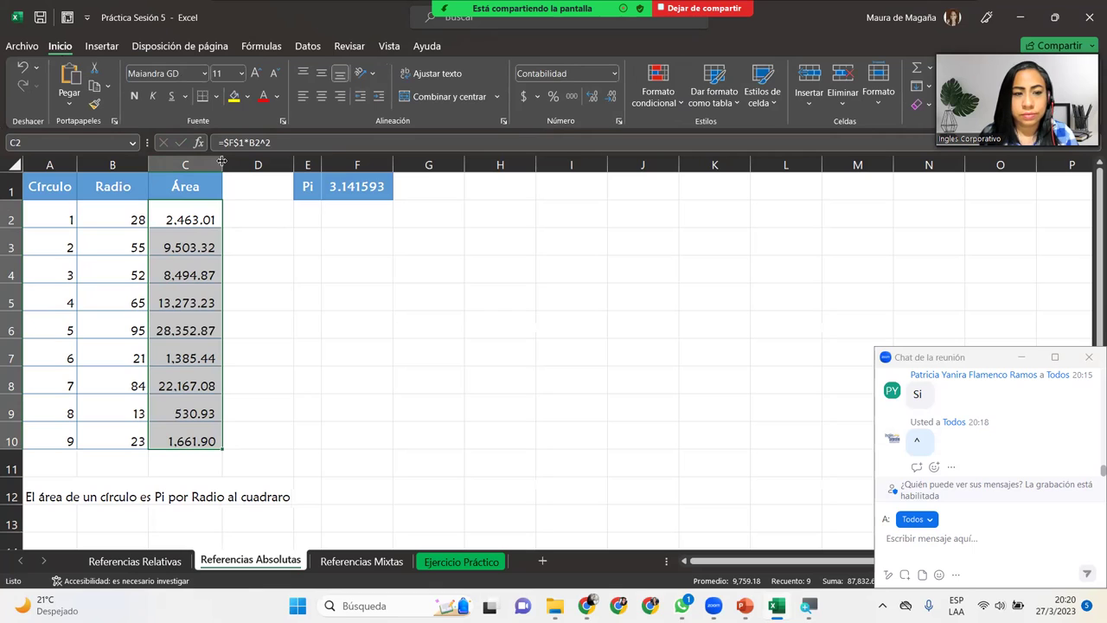
click(613, 96)
click(612, 97)
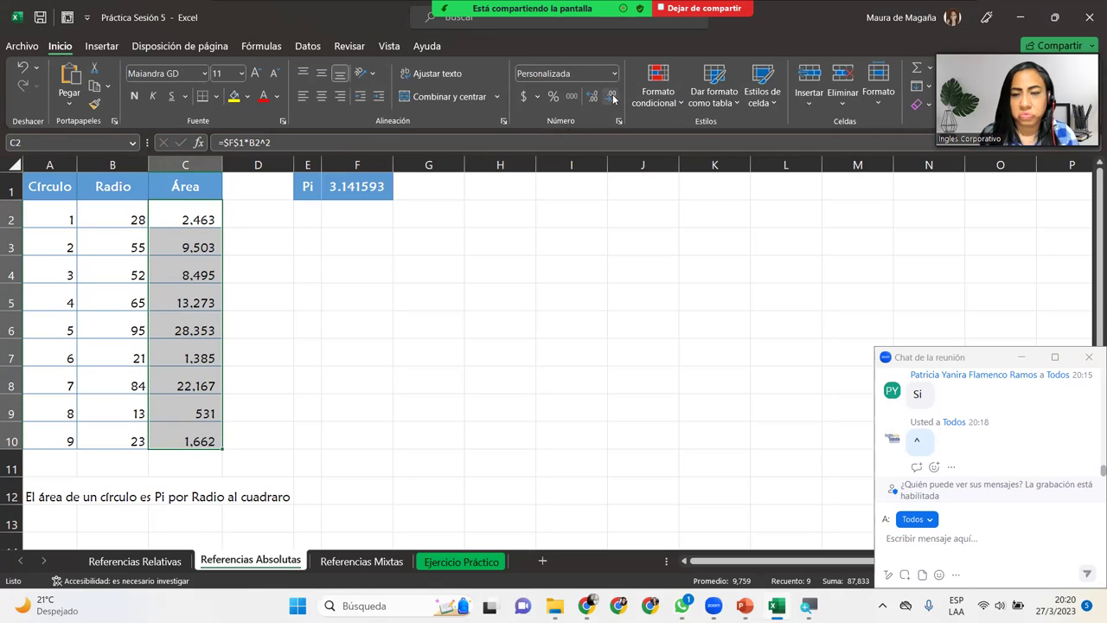
click(190, 208)
click(259, 48)
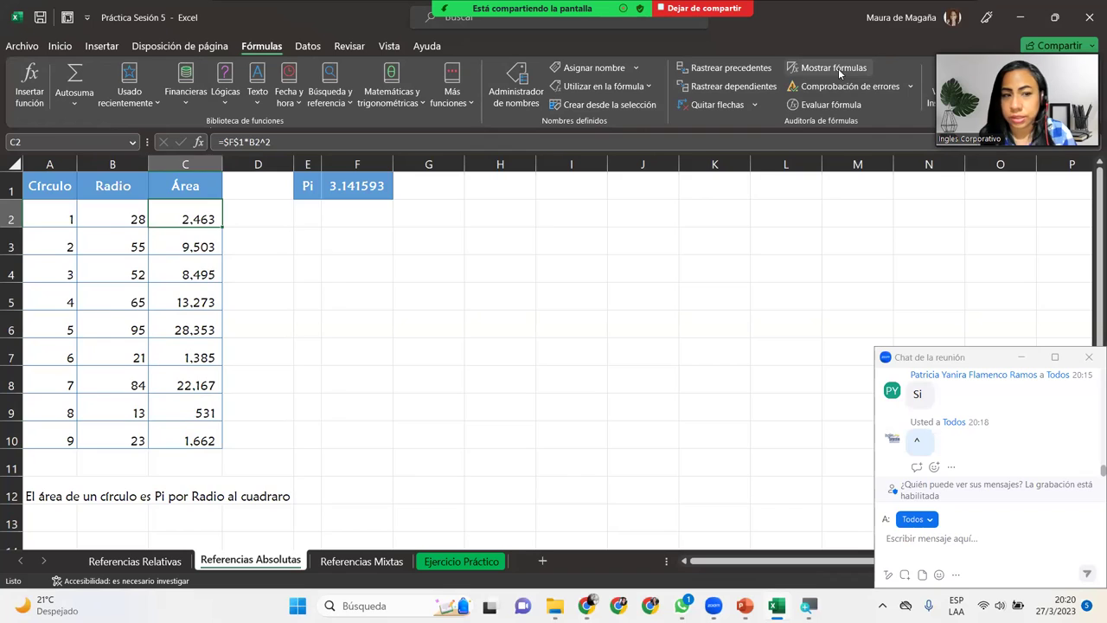
click(838, 68)
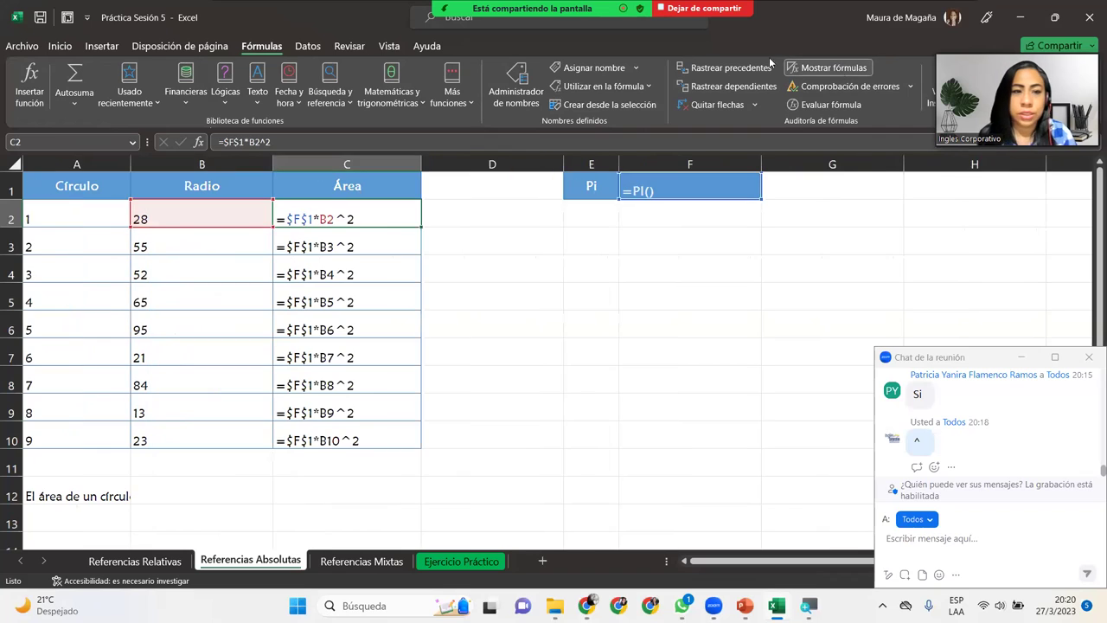
click(379, 234)
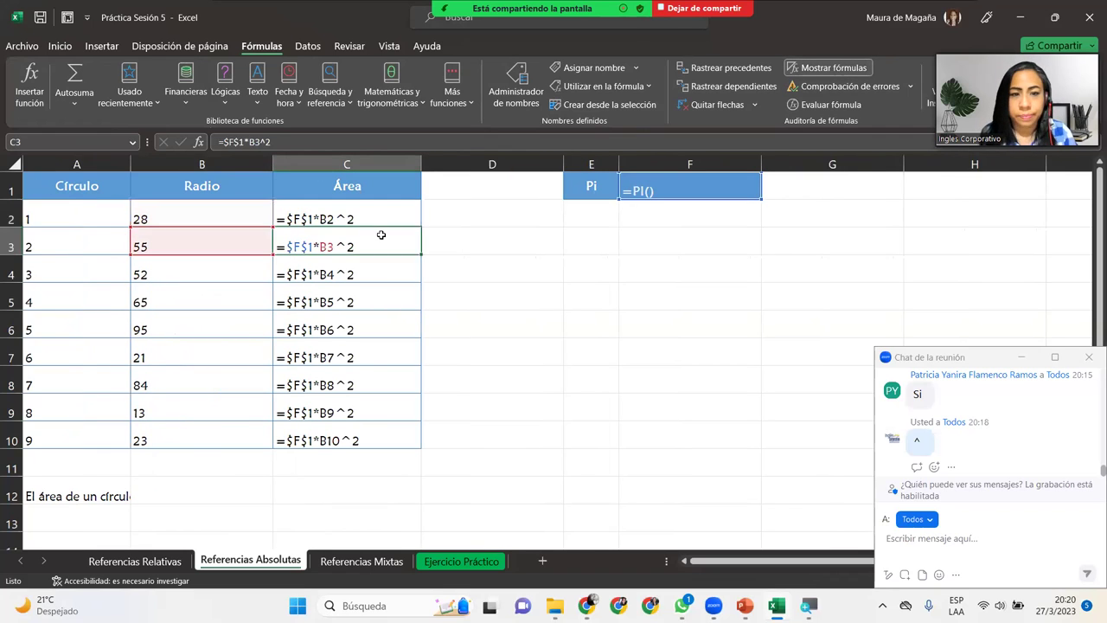
click(390, 212)
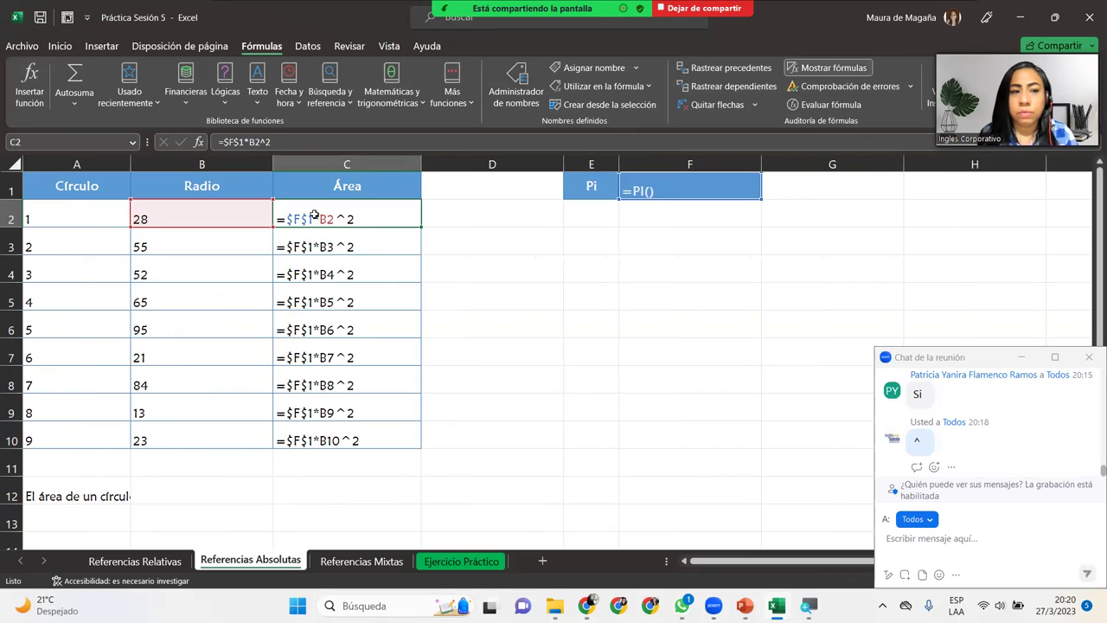
click(381, 241)
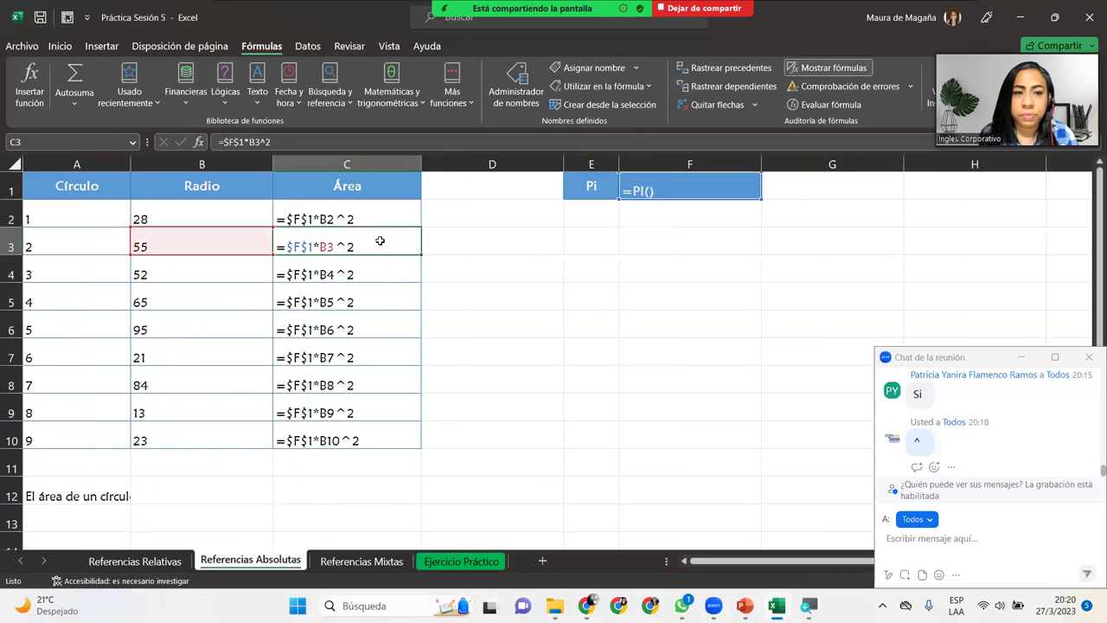
click(388, 273)
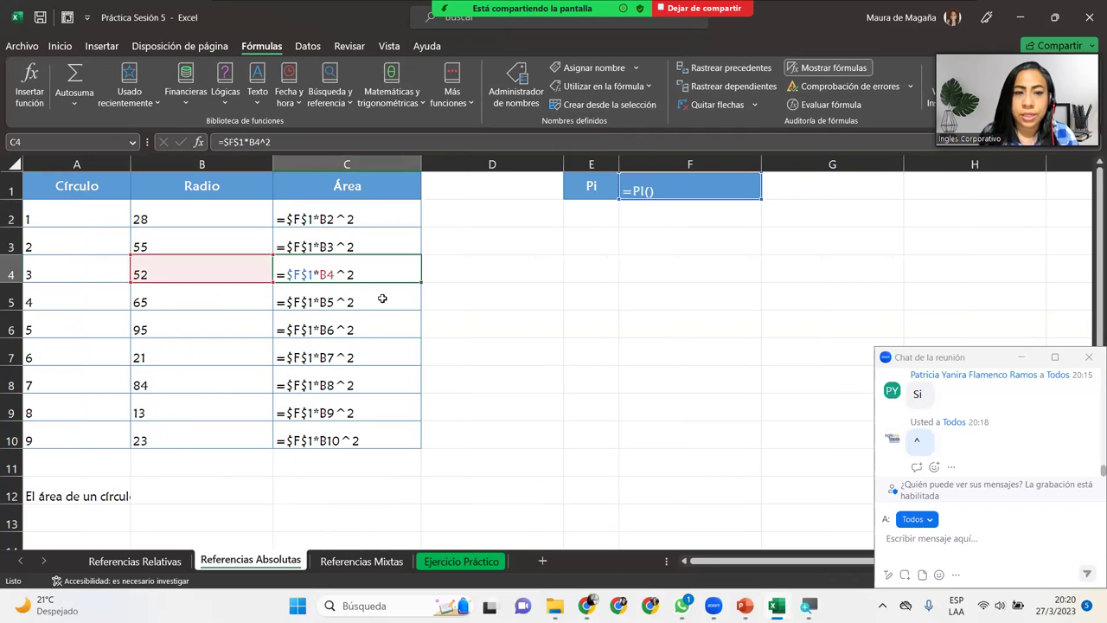
click(382, 298)
click(387, 320)
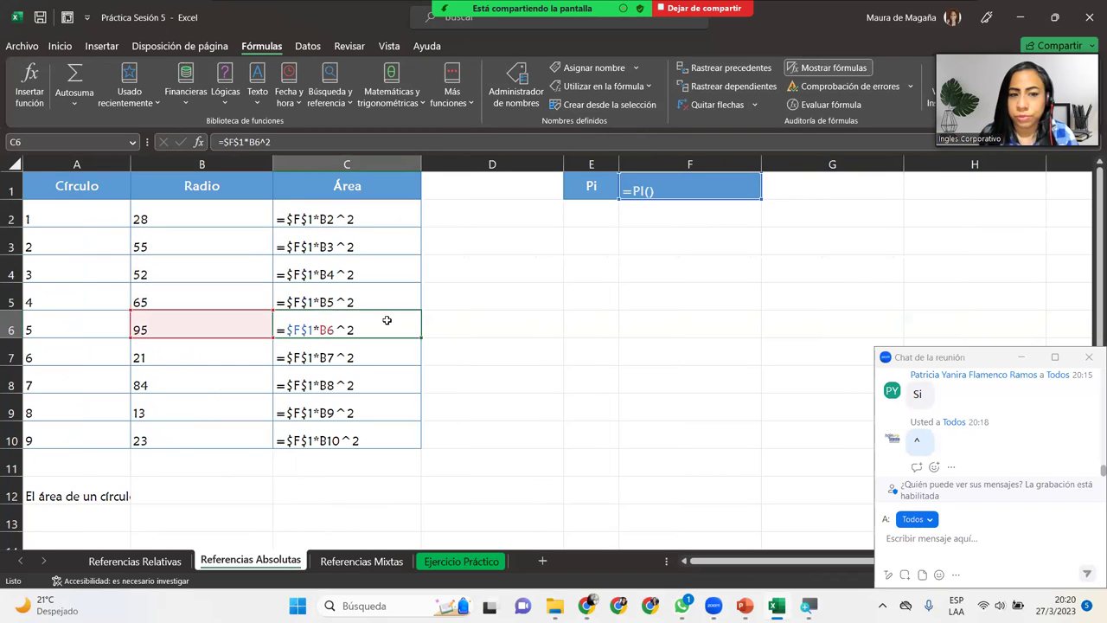
click(391, 350)
click(393, 377)
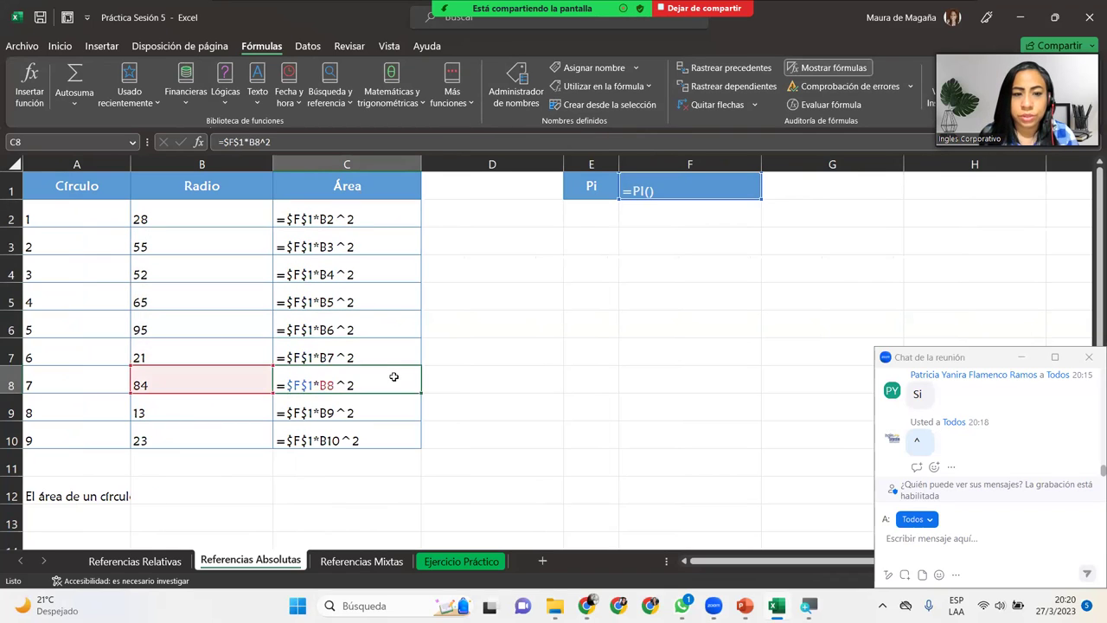
click(394, 403)
click(394, 432)
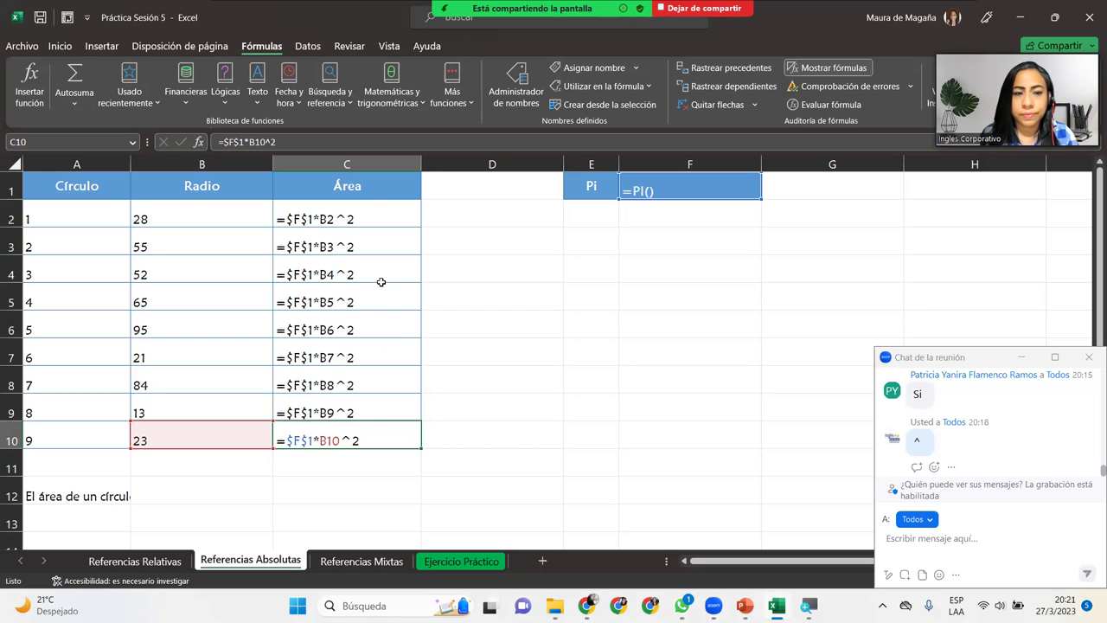
click(824, 67)
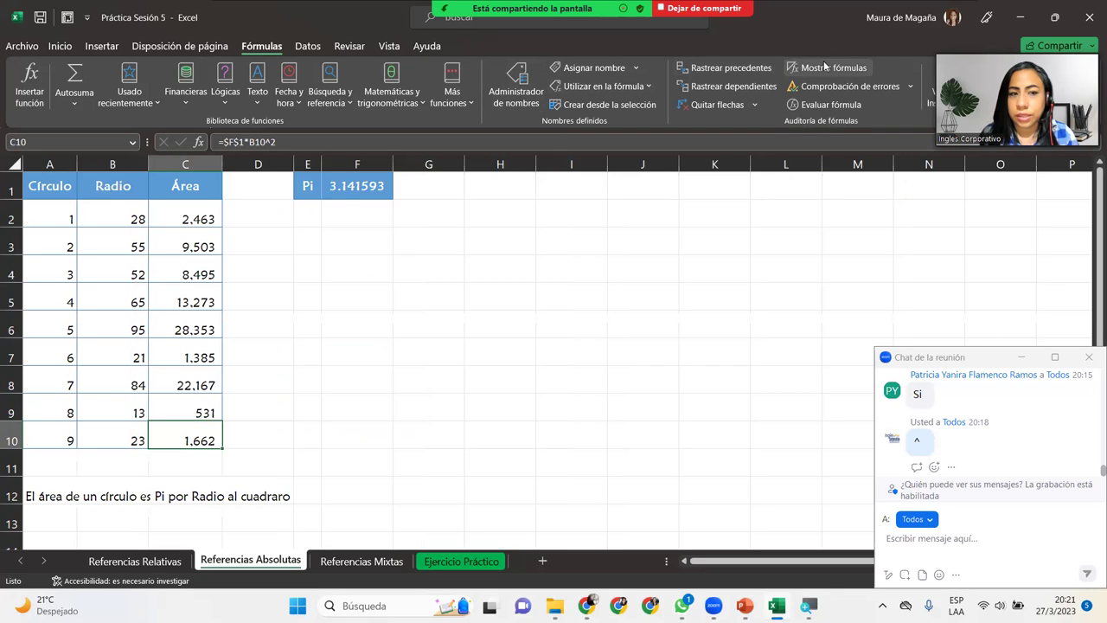
click(685, 605)
click(686, 604)
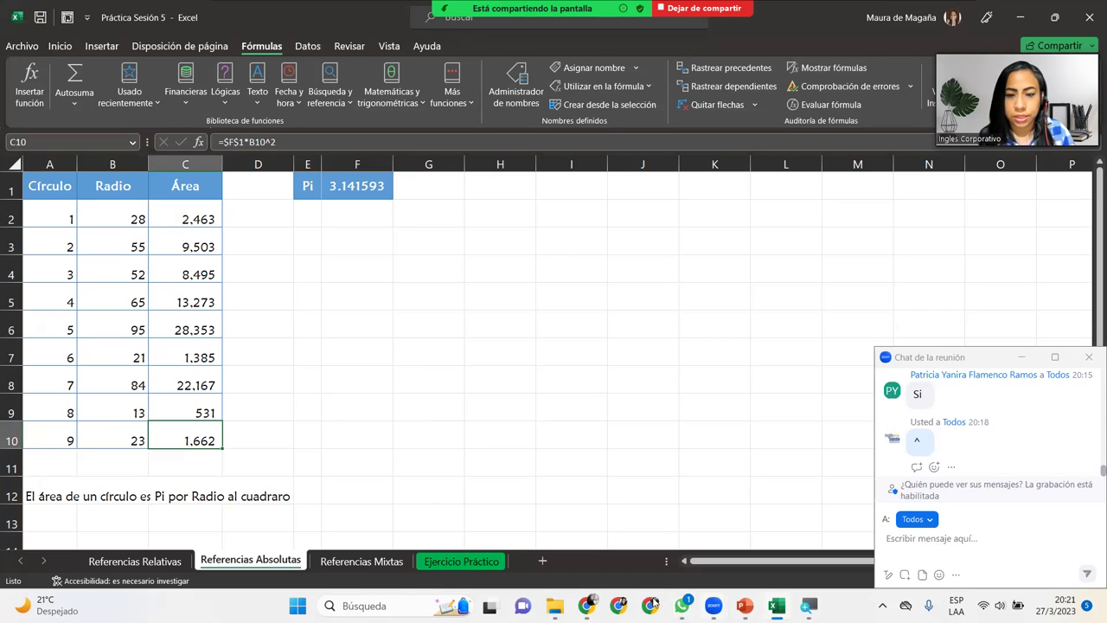
- Send '^' in the G5-EXI-03-2023 WhatsApp group, then minimize Chrome back to Excel
click(592, 605)
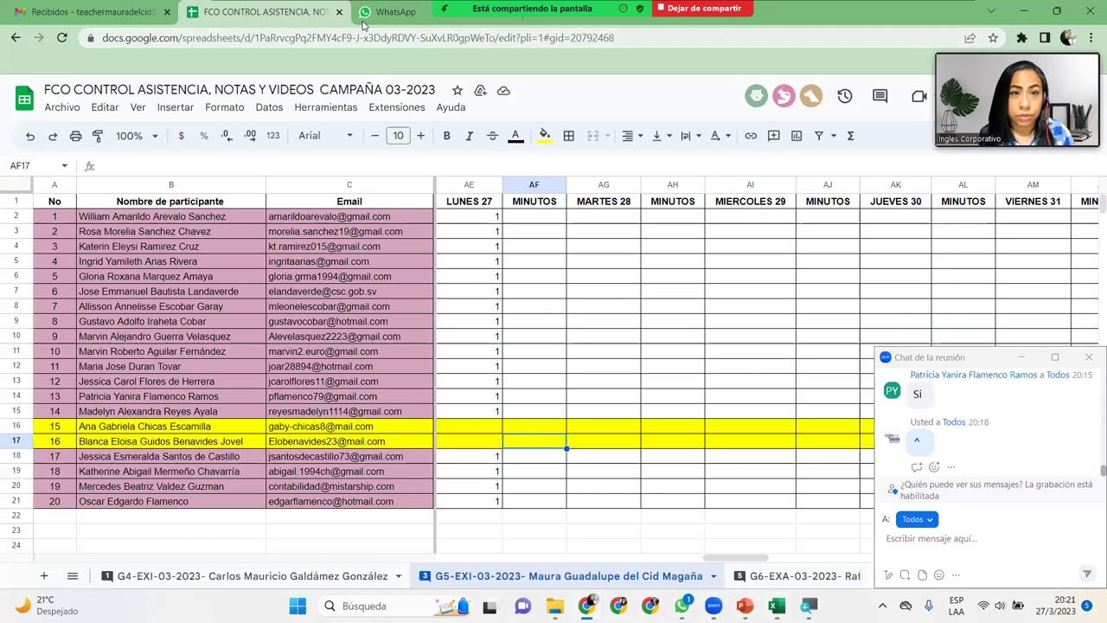
click(385, 12)
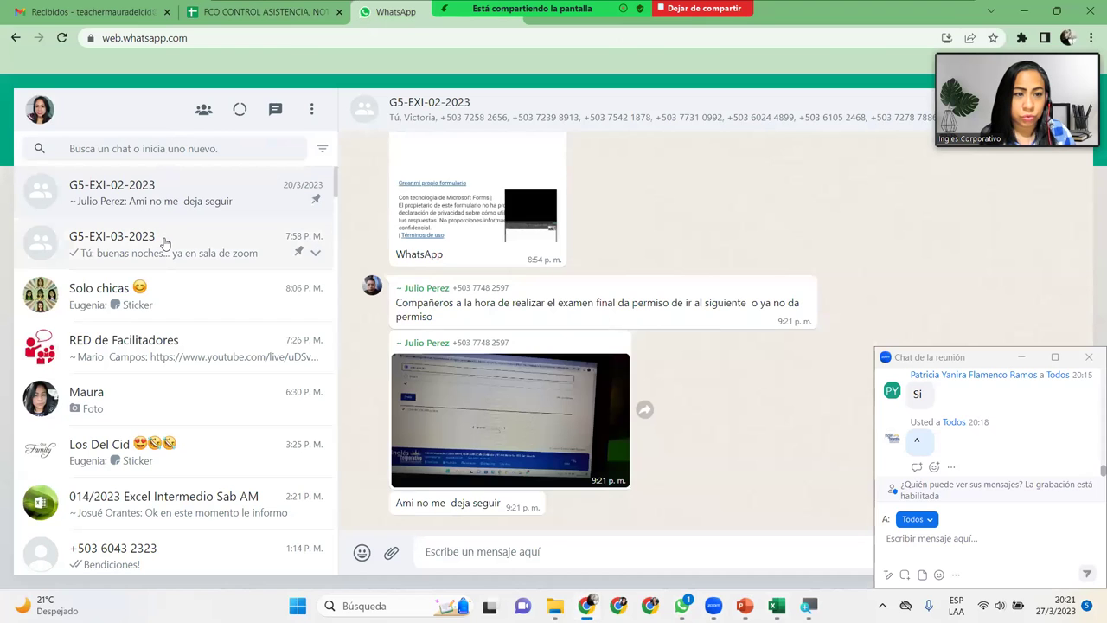
click(172, 246)
click(514, 559)
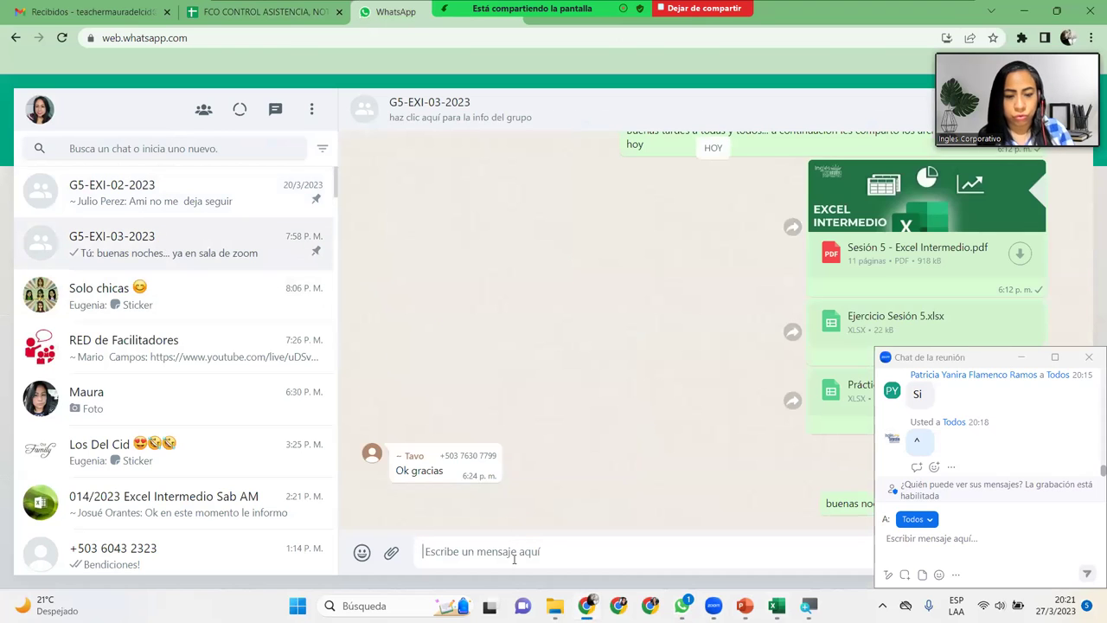
text(^)
key(Return)
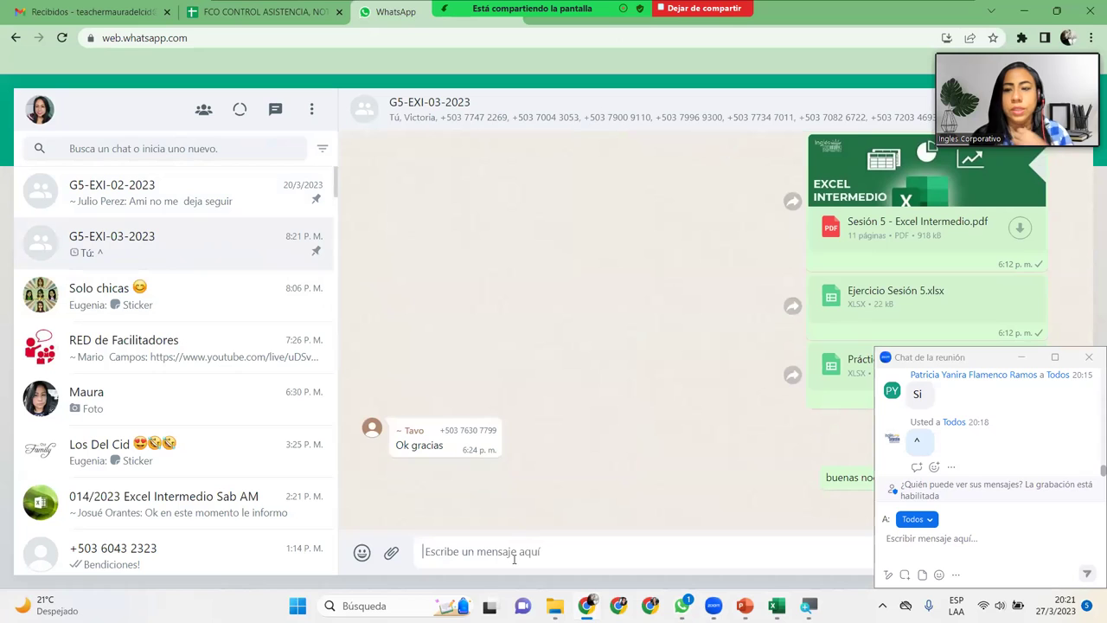
click(871, 321)
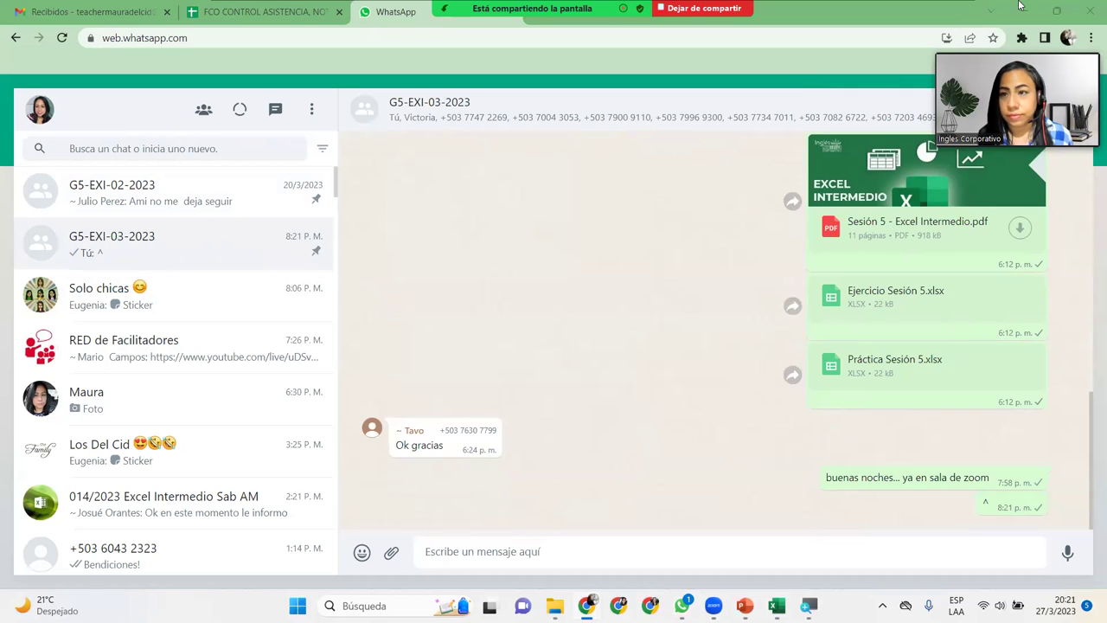
click(1027, 10)
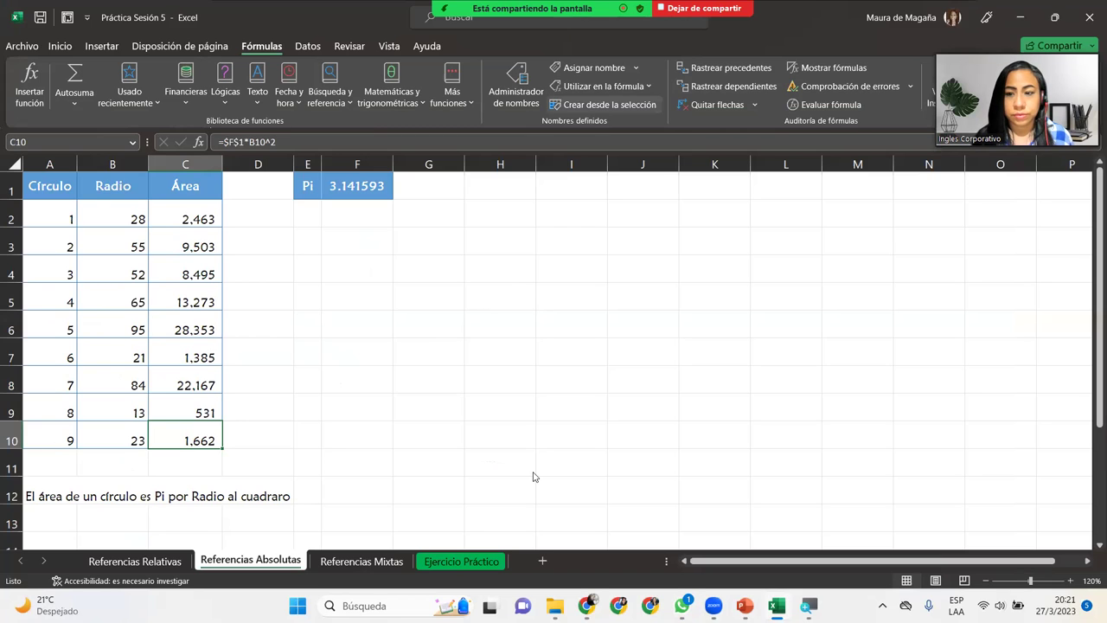
- Shrink the meeting overlay to a mini bar and select the Área values C2:C10
key(alt+h)
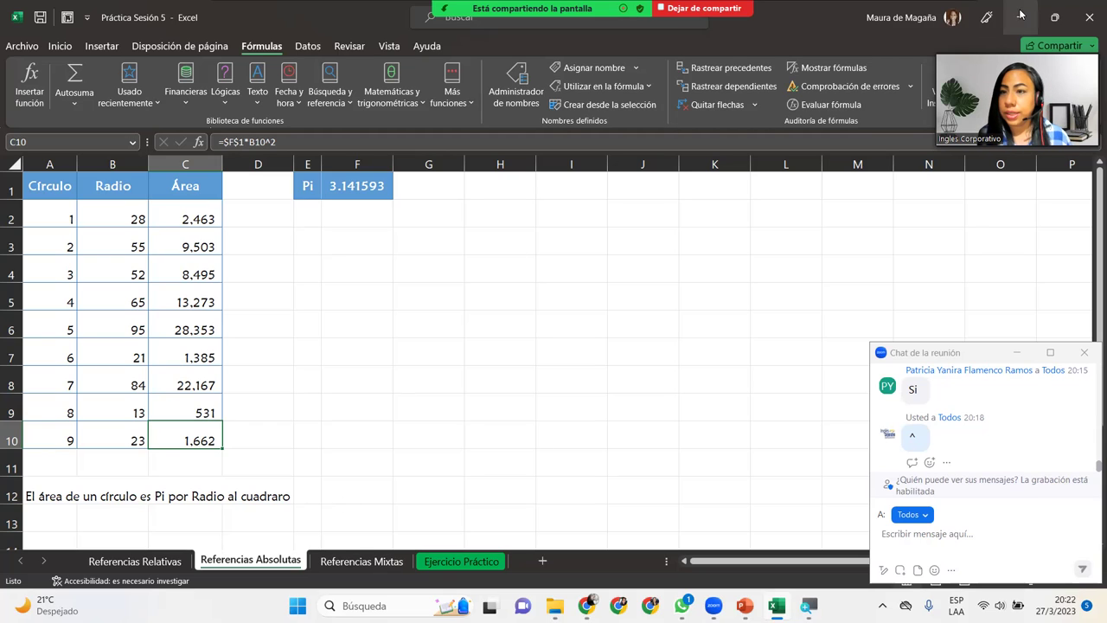
click(946, 53)
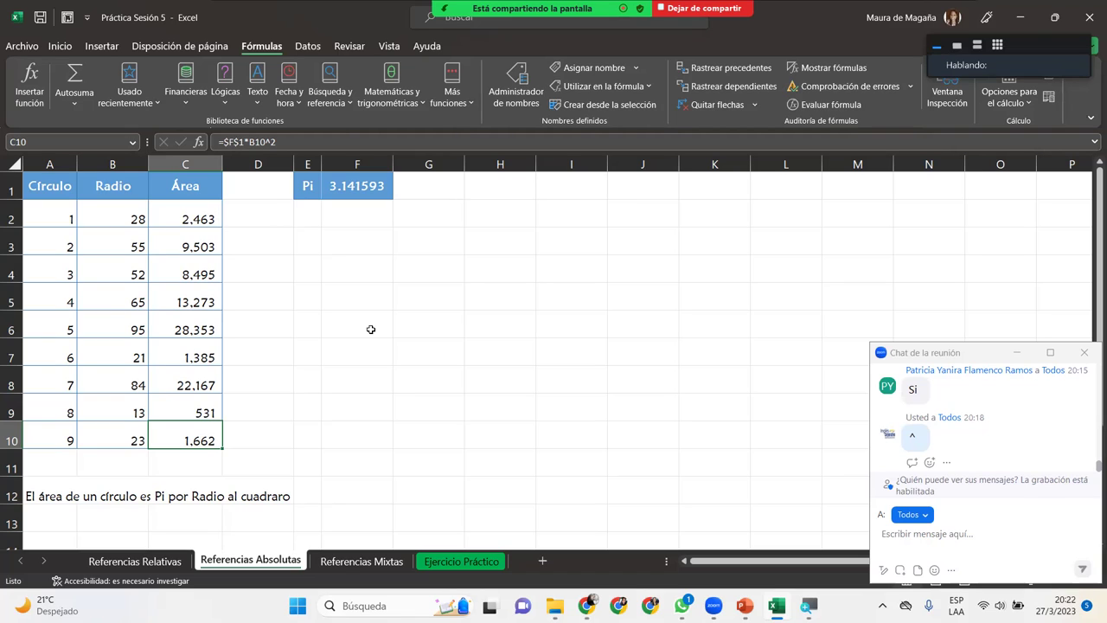
click(977, 83)
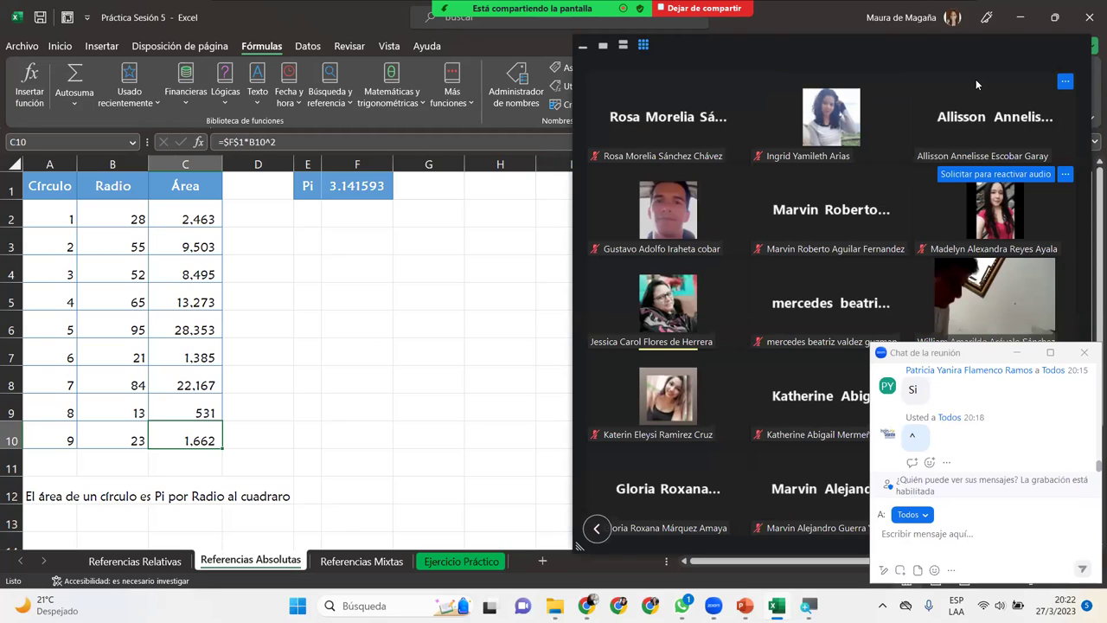
click(976, 78)
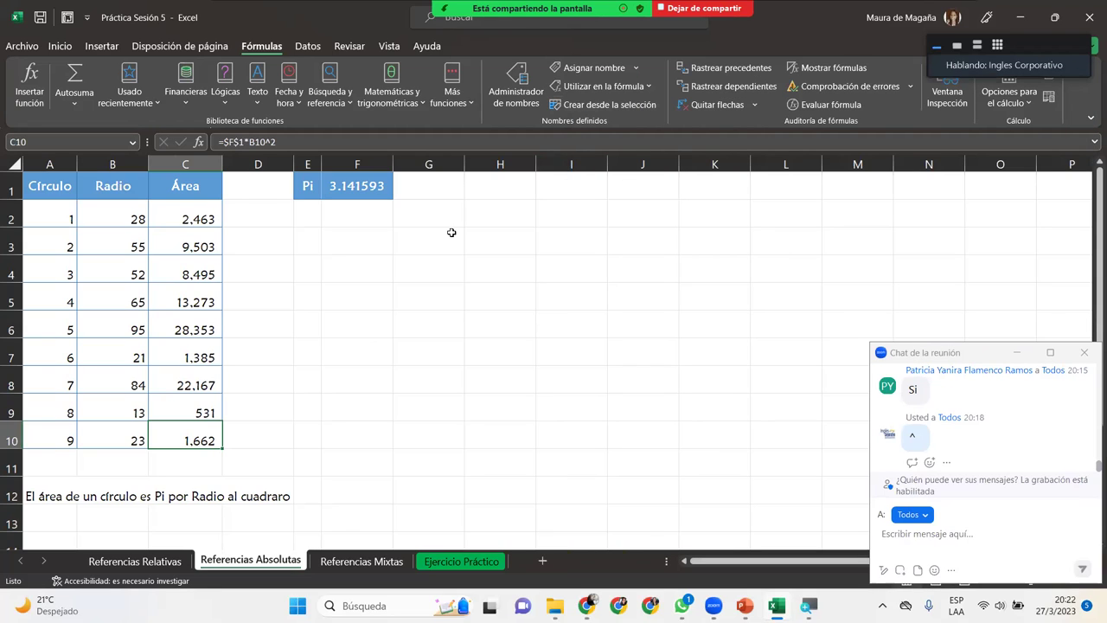
drag(185, 219, 190, 440)
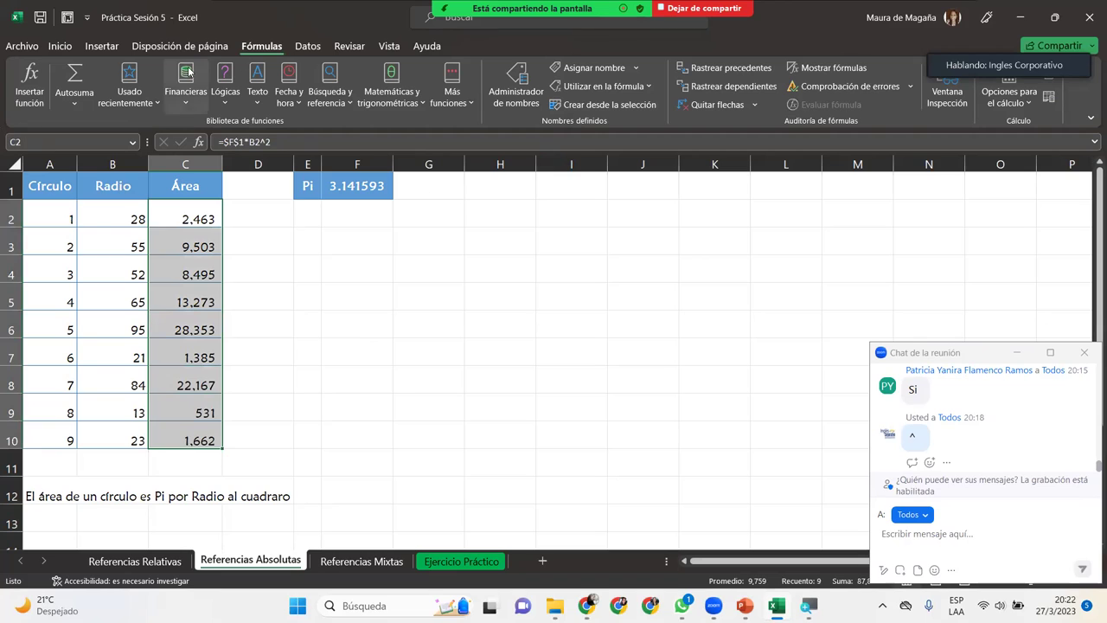
- Show the C2:C10 areas with two decimals, check C3, and switch to Referencias Mixtas
click(60, 48)
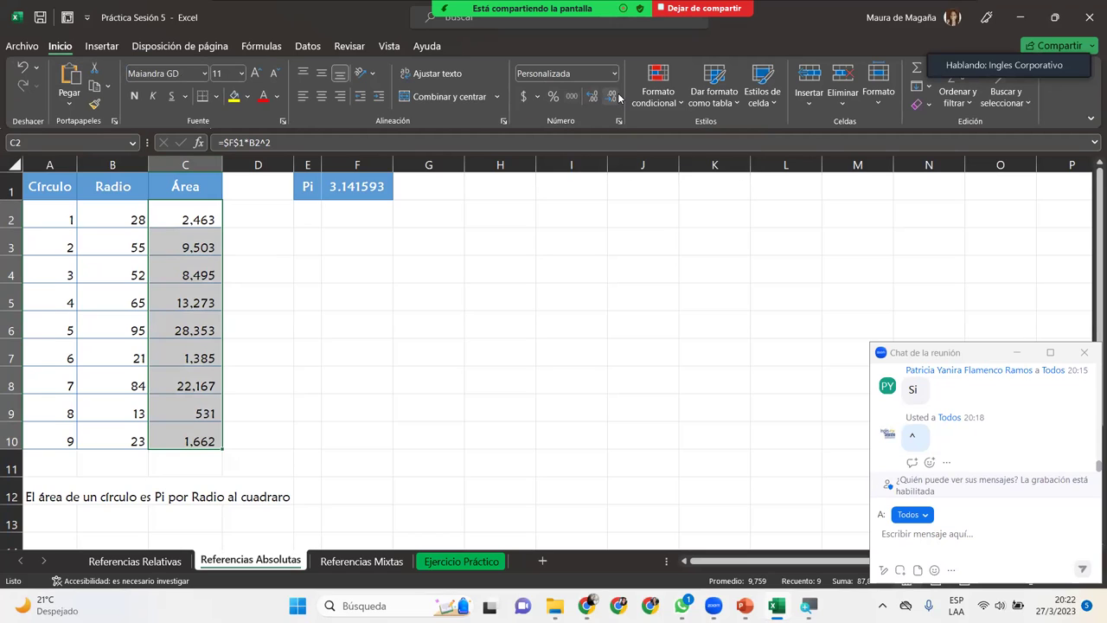
click(592, 96)
click(592, 96)
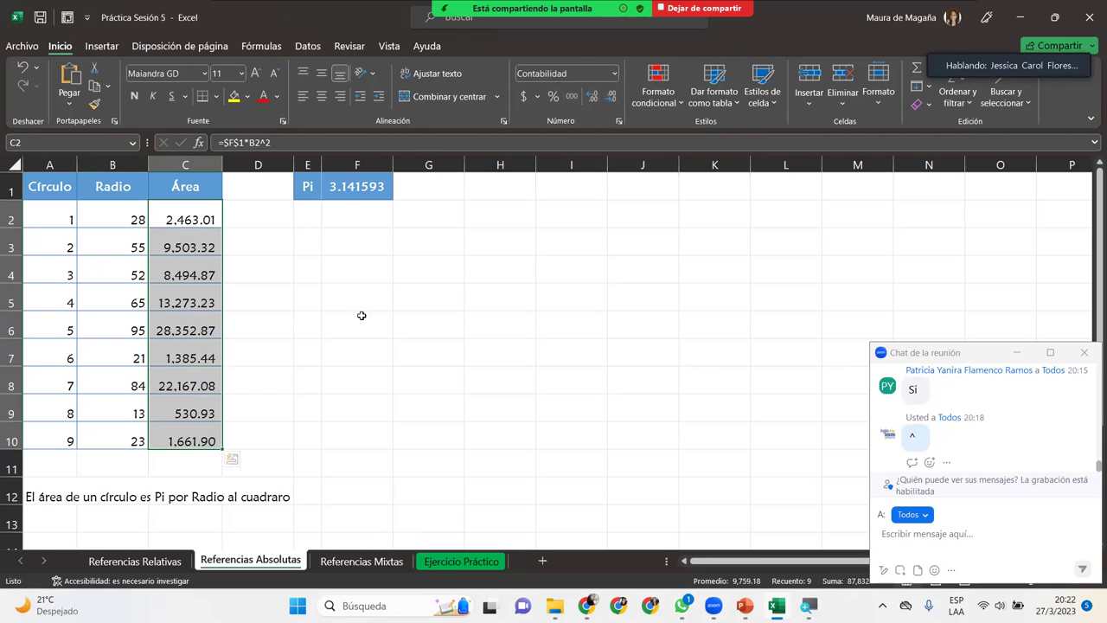
click(208, 238)
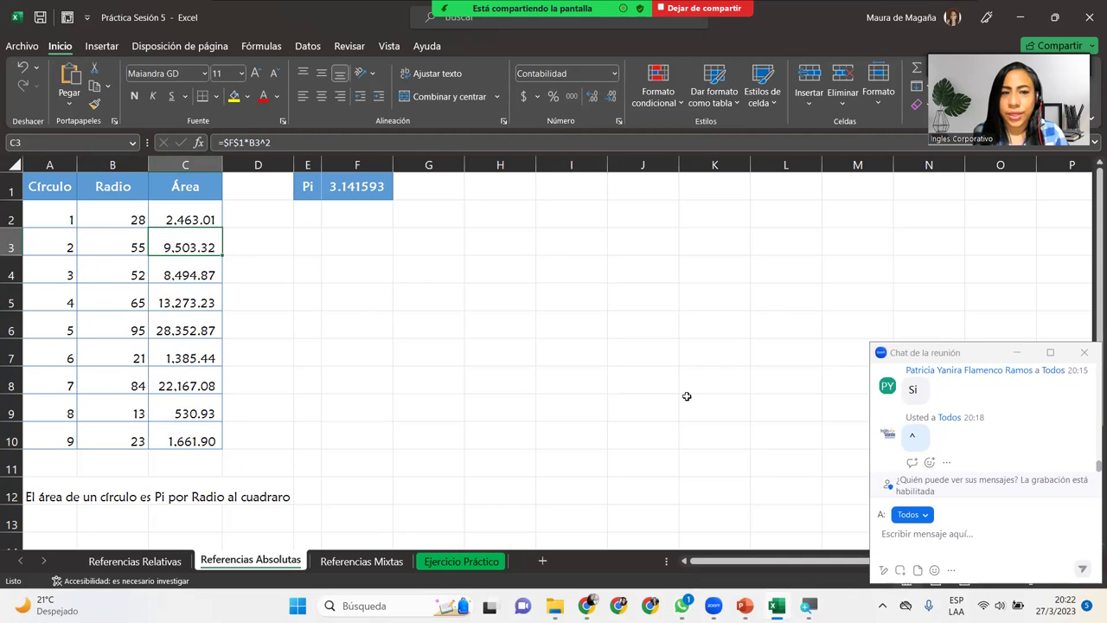
click(361, 564)
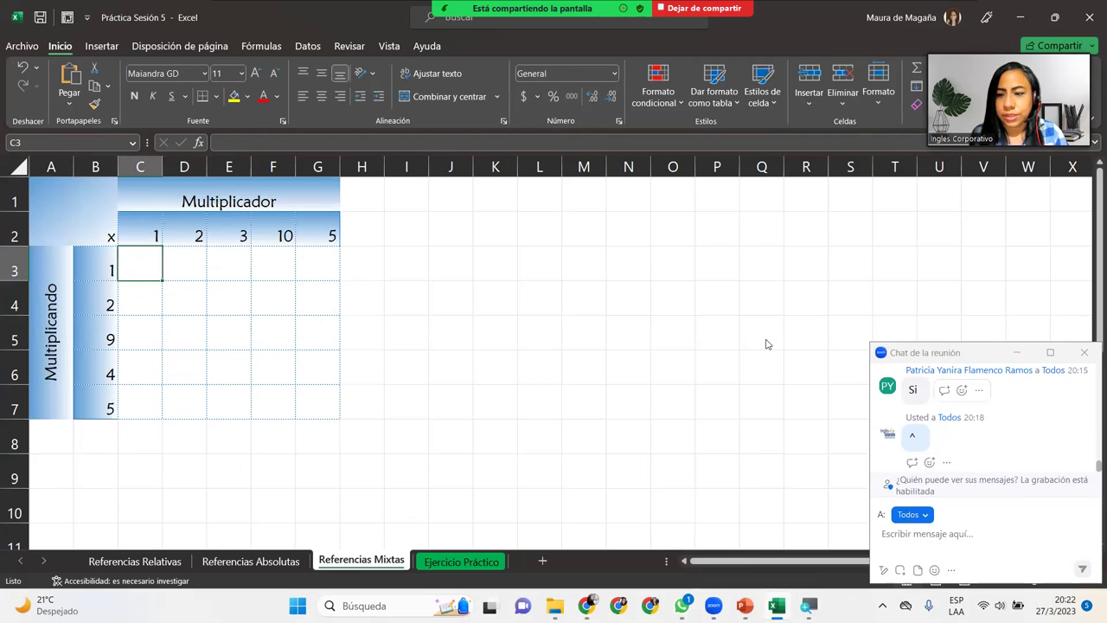
- Zoom in four steps and highlight multipliers C2:G2 and multiplicands B3:B7, ending on C3
click(1071, 580)
click(1071, 581)
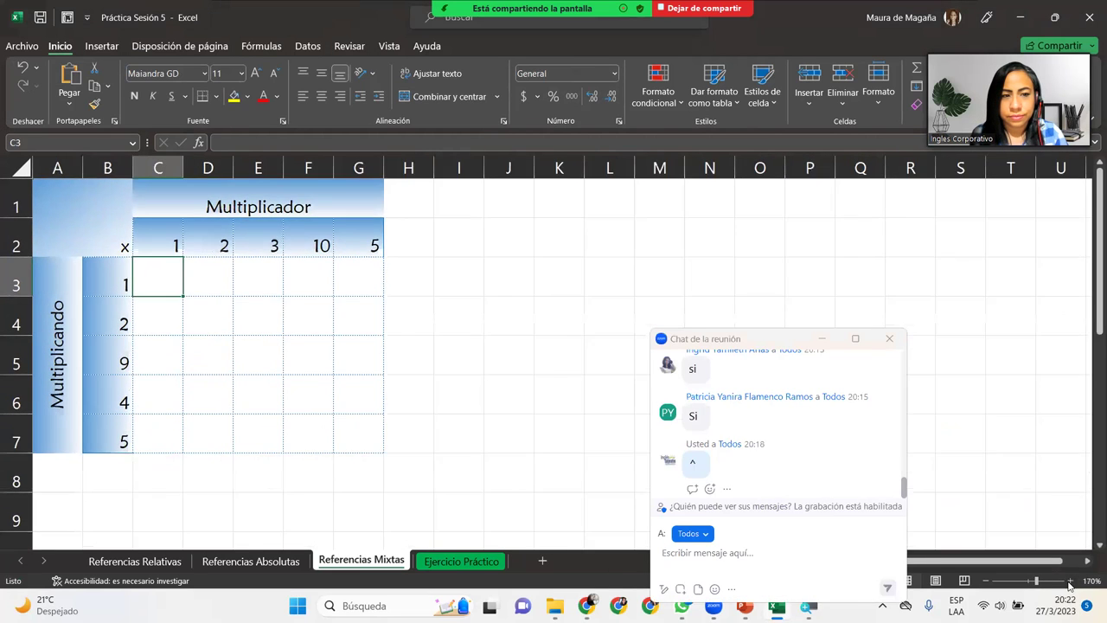
click(1071, 581)
click(1071, 581)
click(1071, 581)
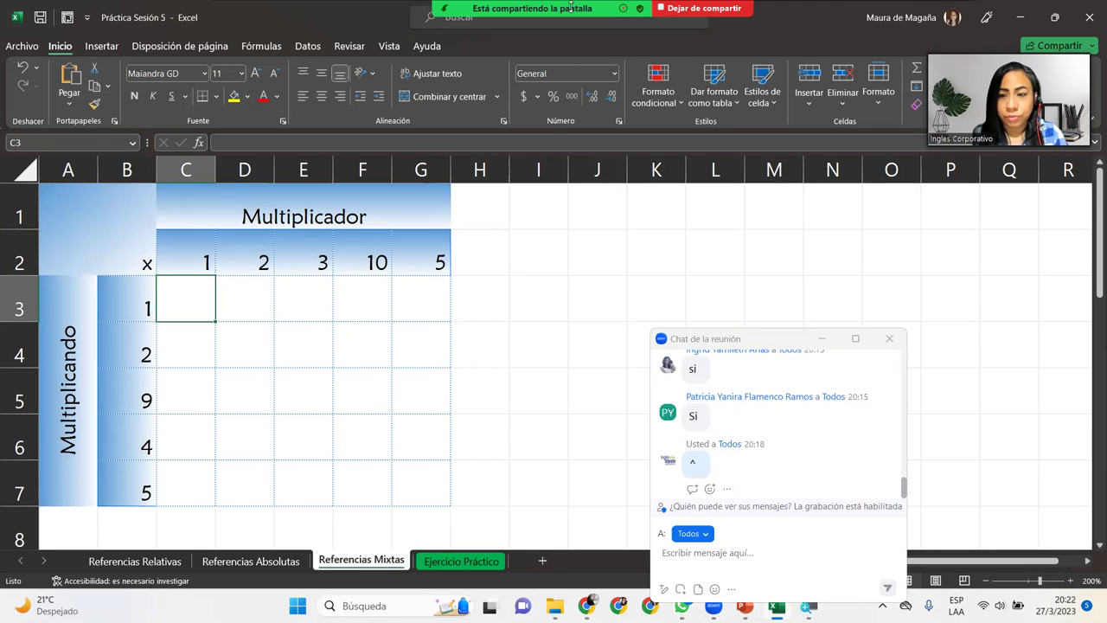
click(211, 303)
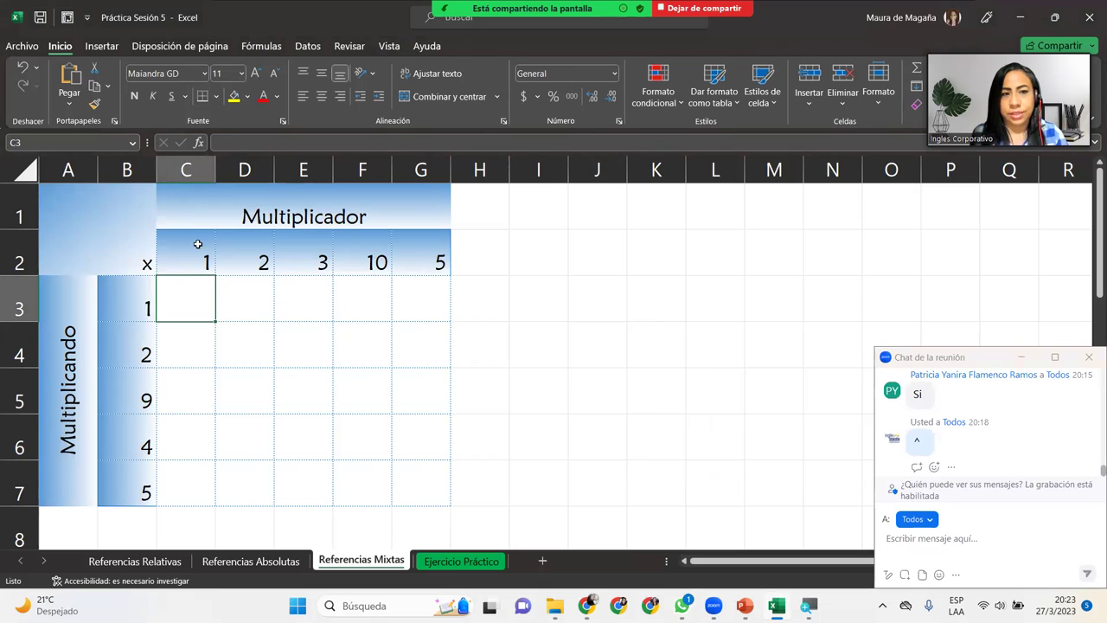
drag(178, 250, 438, 244)
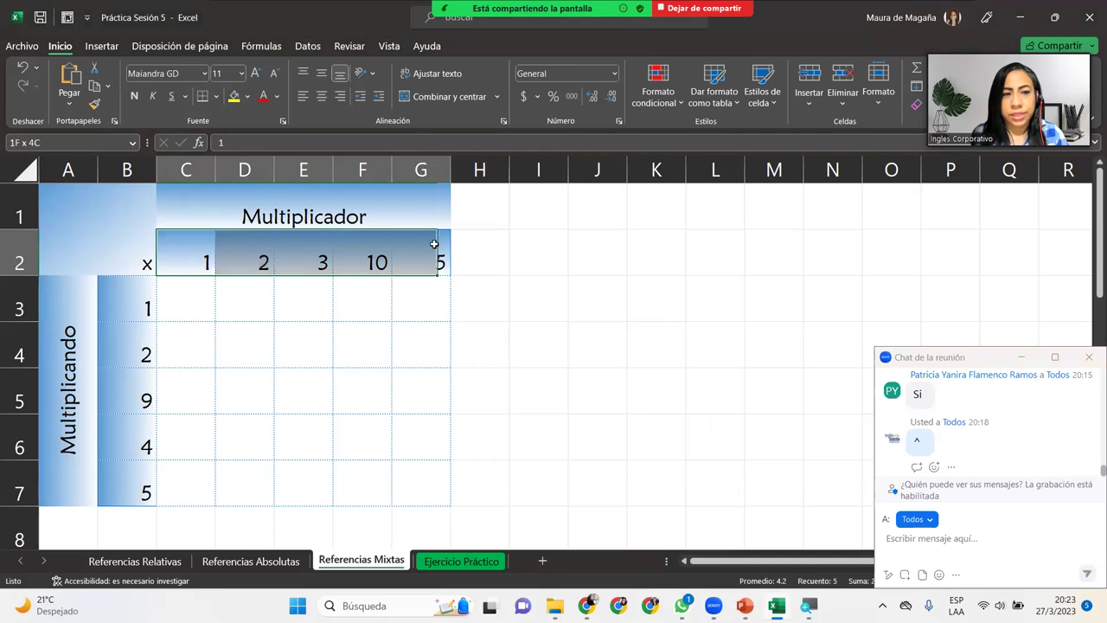
drag(131, 303, 128, 469)
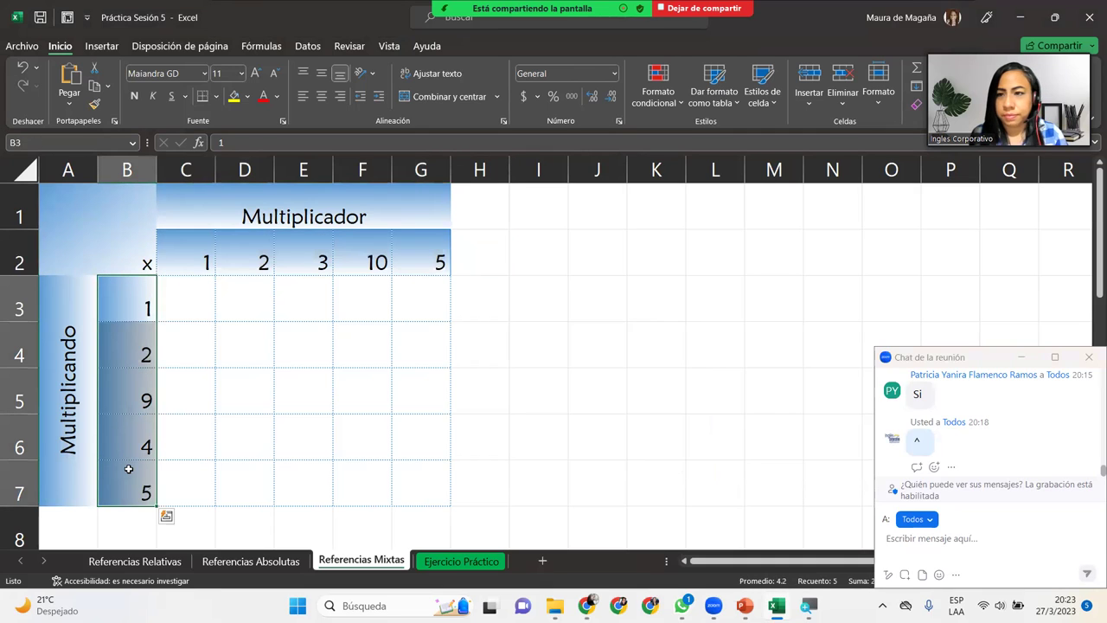
click(195, 303)
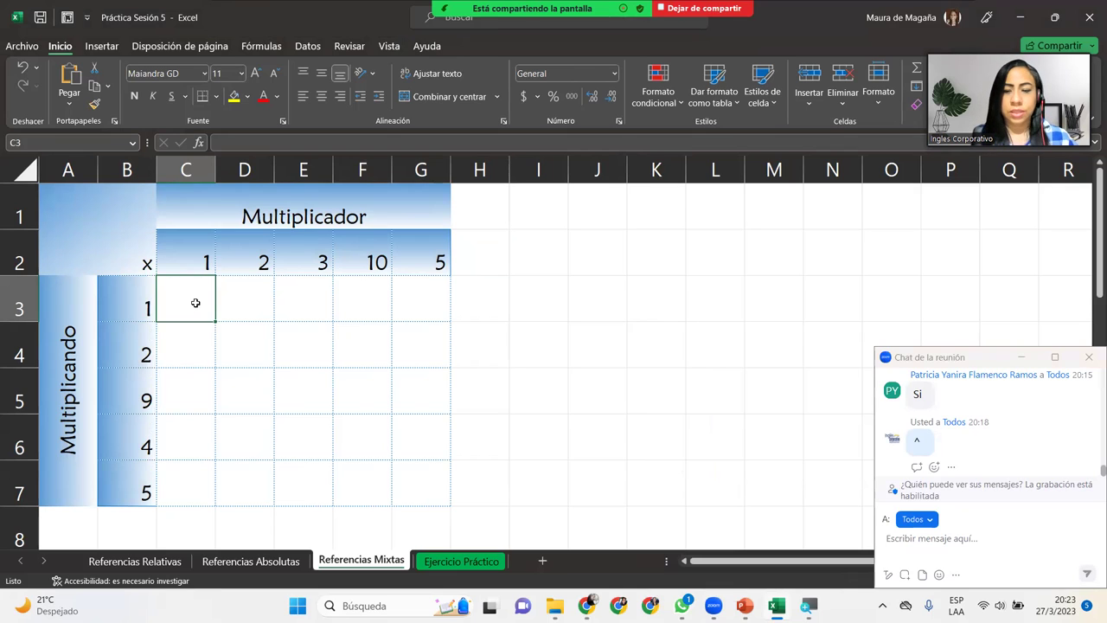
- Enter =$B3*C$2 in C3, using F4 to lock column B and row 2, showing 1
text(=)
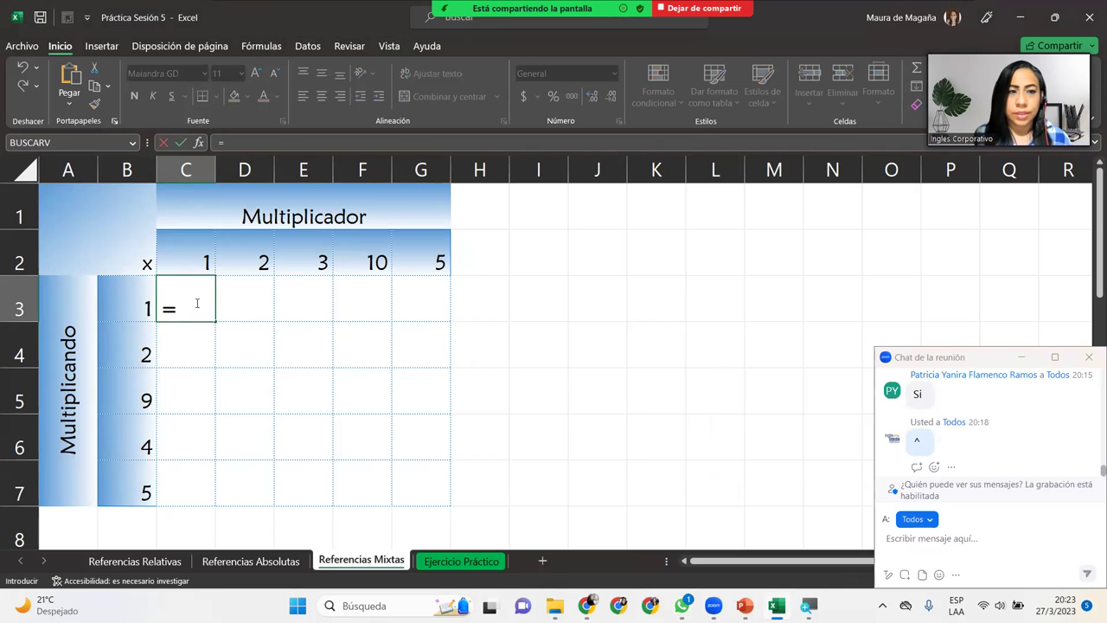
click(141, 303)
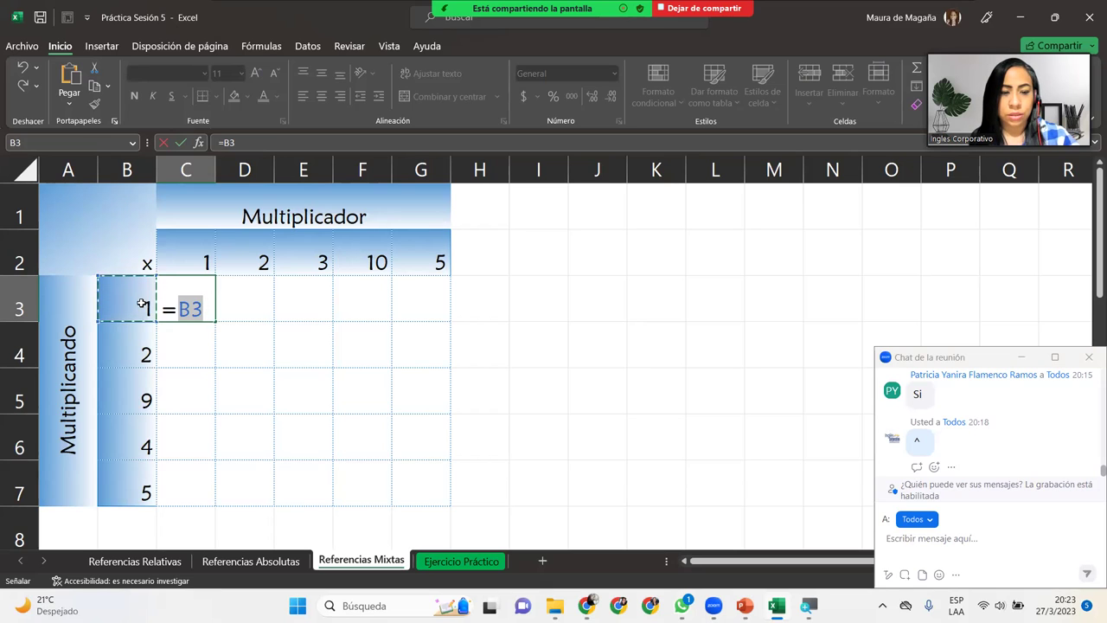
key(F4)
key(F4)
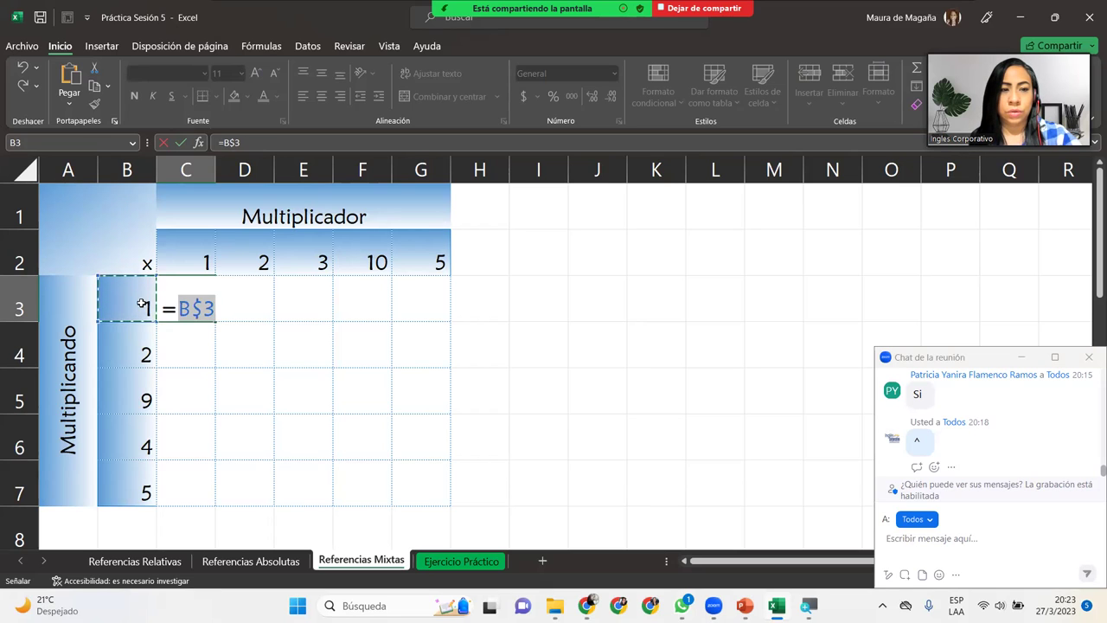
key(F4)
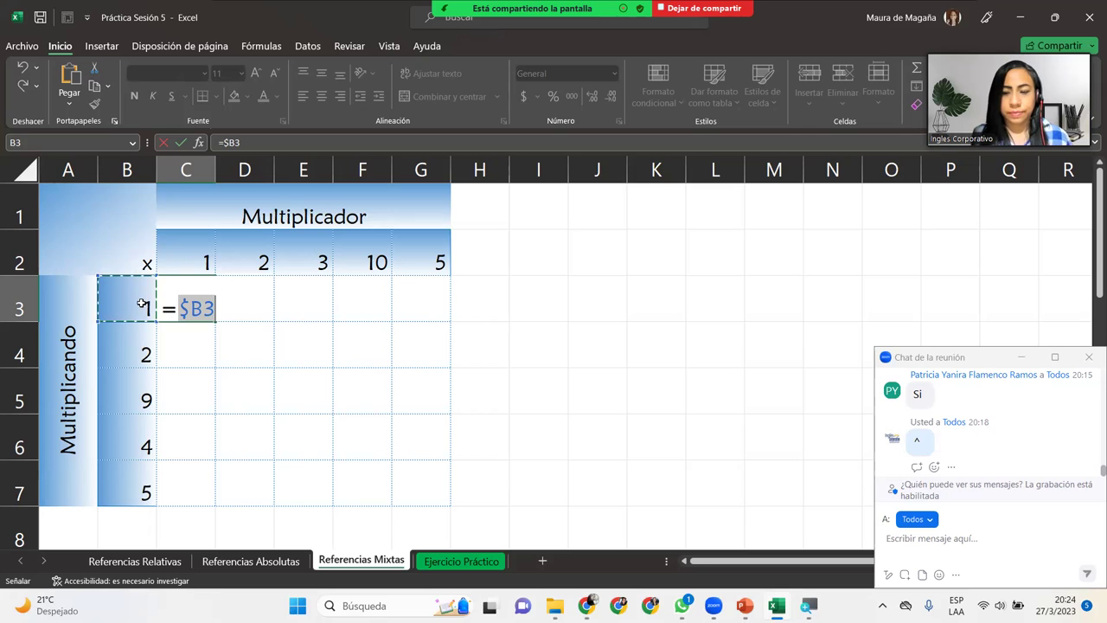
text(*)
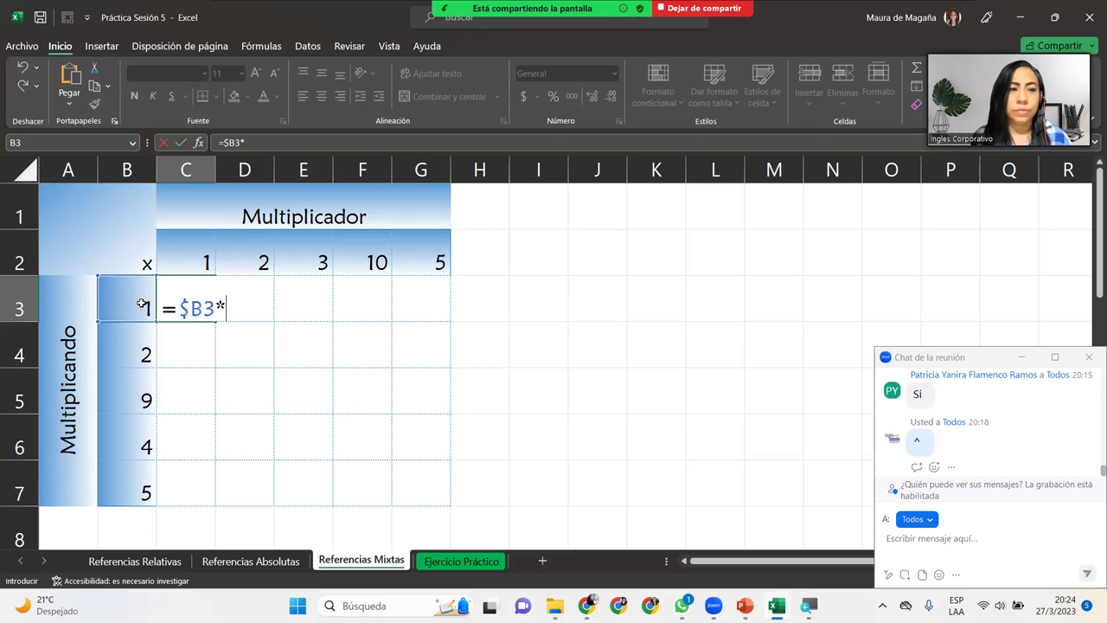
click(177, 253)
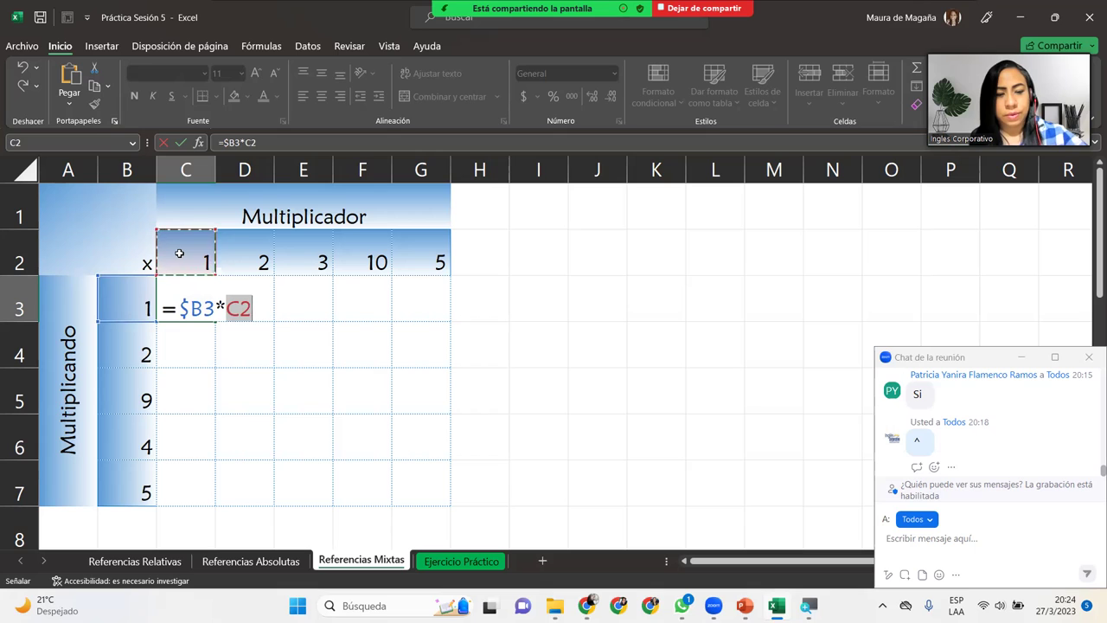
key(F4)
key(F4)
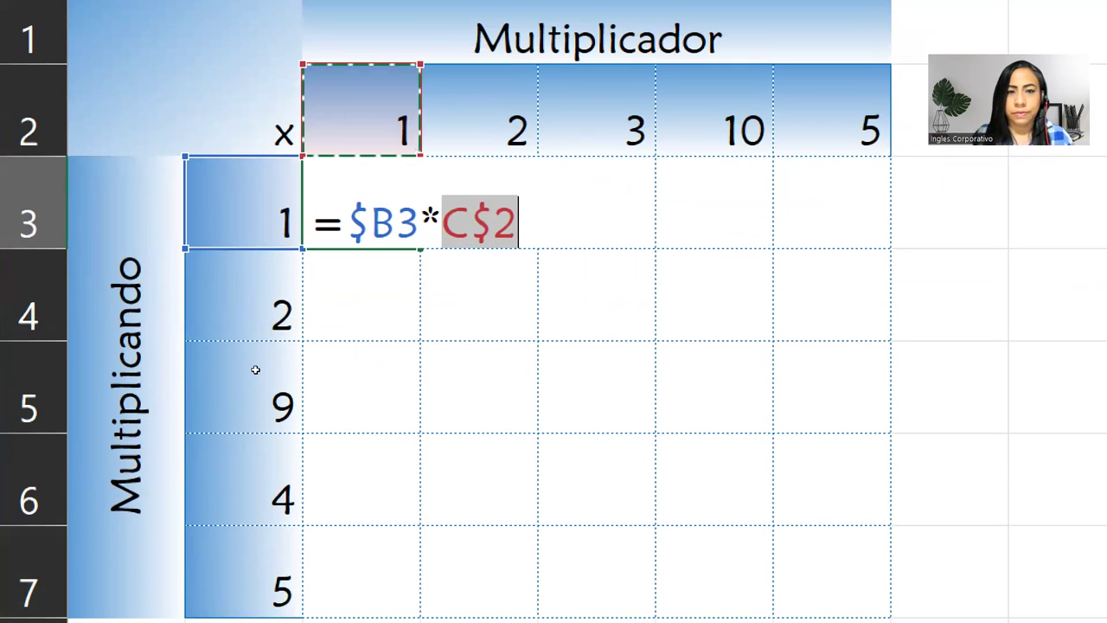
key(F2)
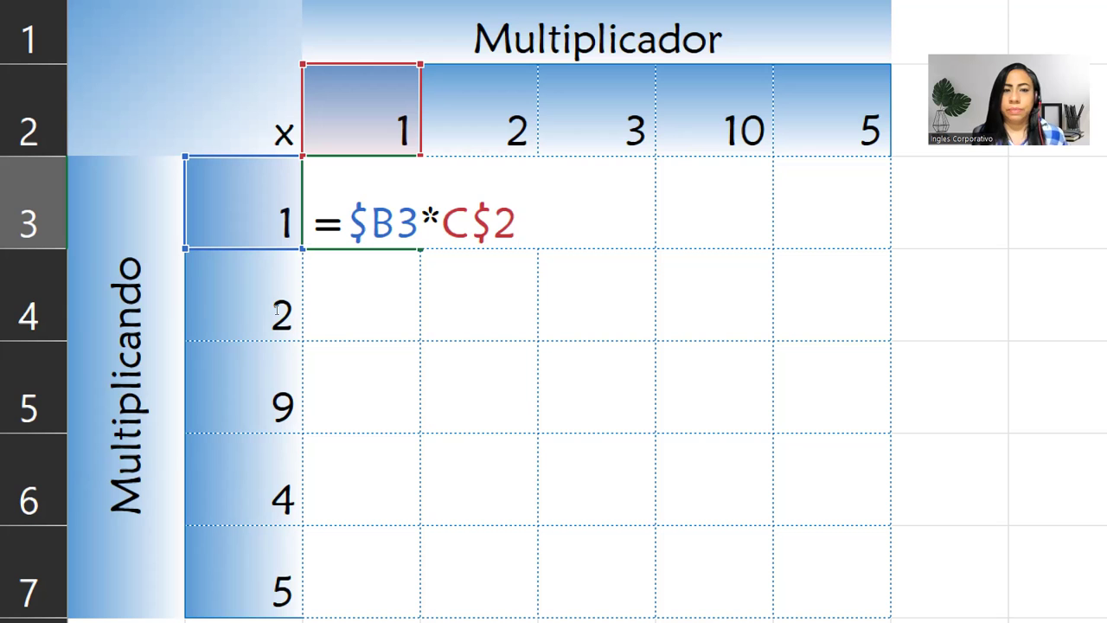
key(Return)
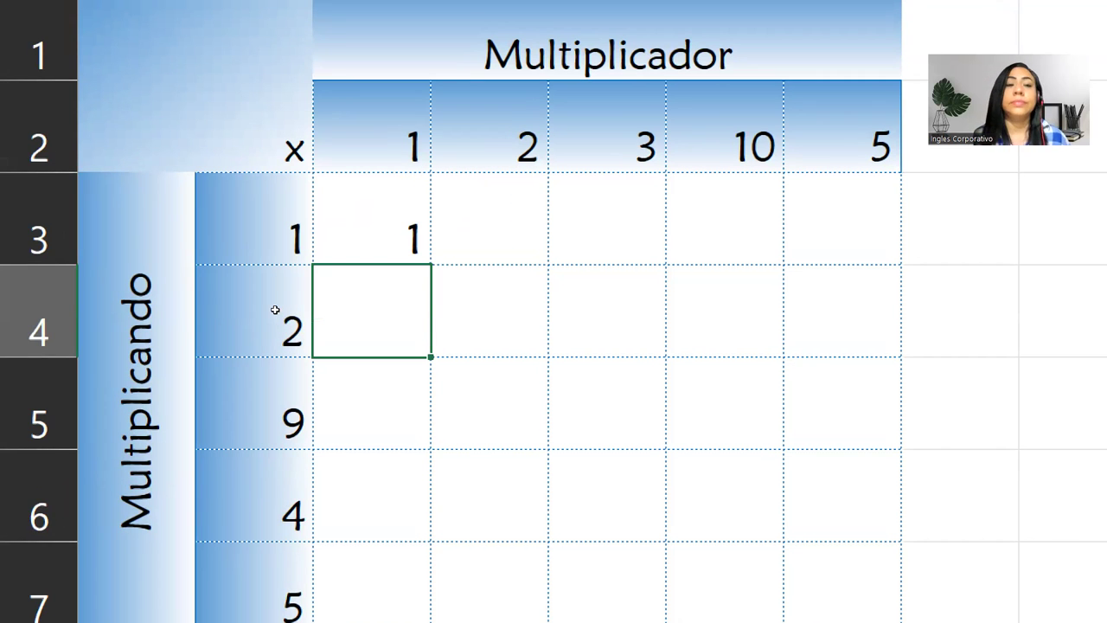
key(Up)
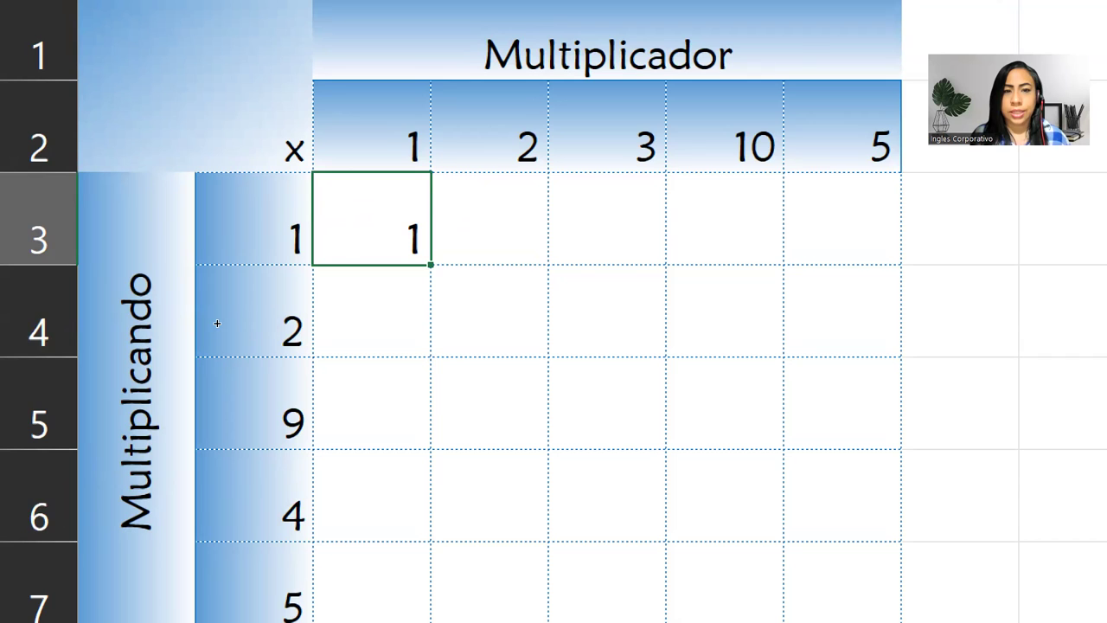
- Fill the formula across row 3 to G3, then down through row 7
key(shift+Right)
key(shift+Right)
key(shift+Right)
key(shift+Right)
key(ctrl+r)
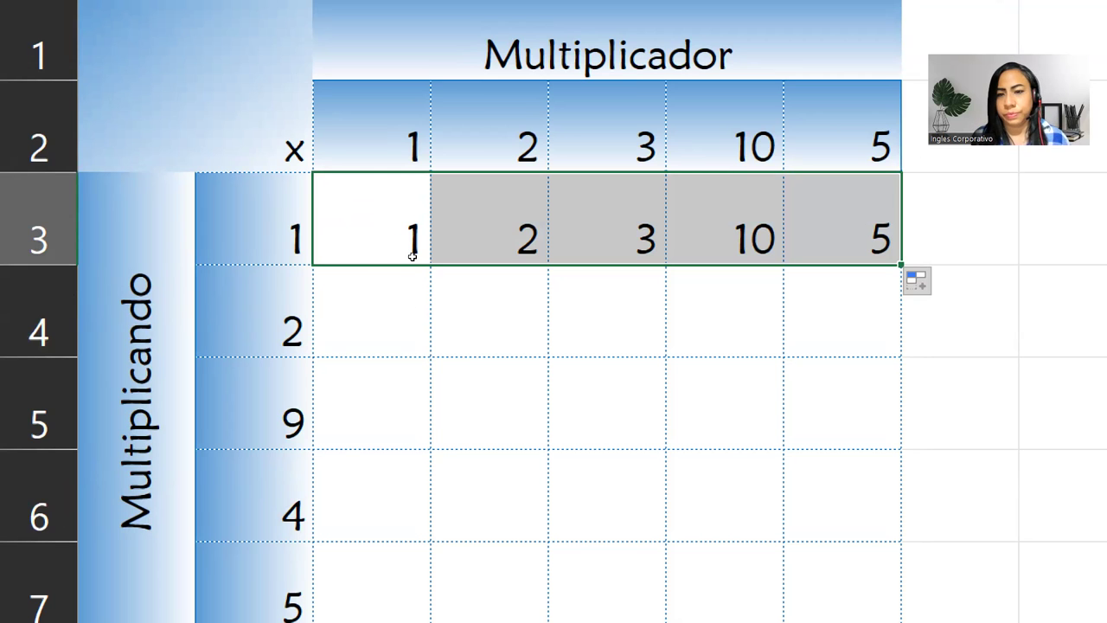
scroll(430, 477, down, 1)
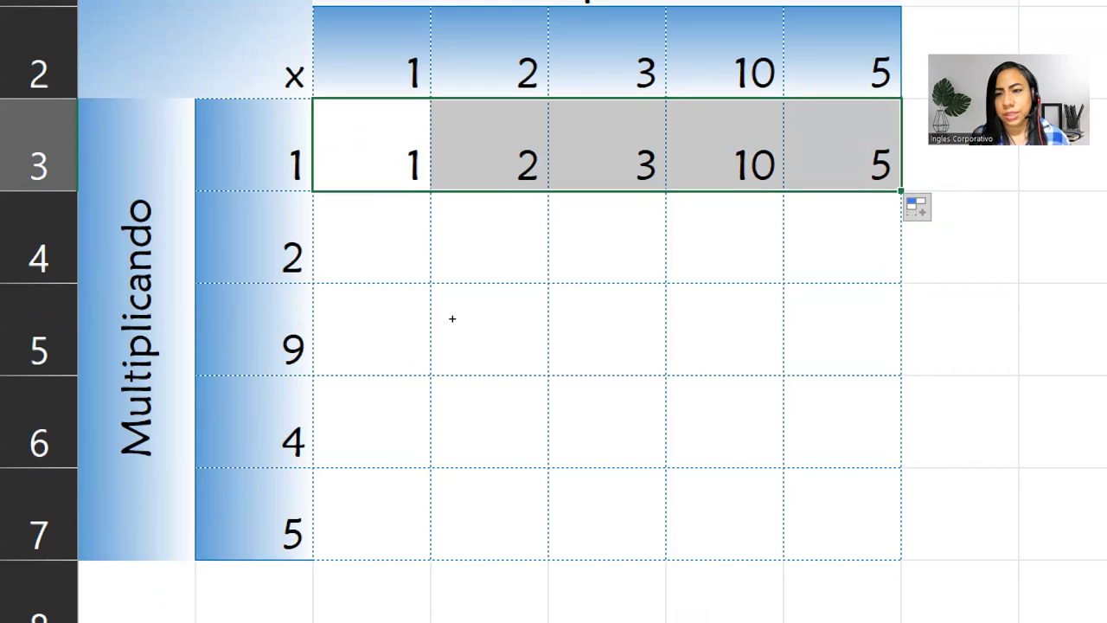
key(shift+Down)
key(shift+Down)
key(shift+Down)
key(ctrl+d)
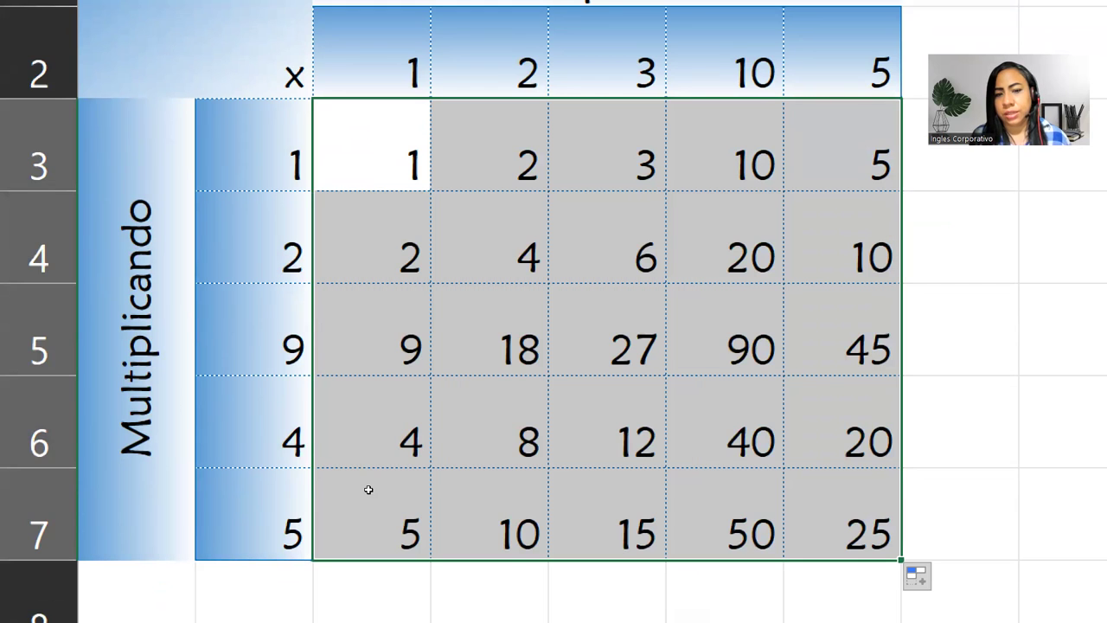
- Step through the filled product cells along row 7 to check the results
key(Down)
key(Down)
key(Down)
key(Right)
key(Right)
key(Right)
key(Left)
key(Left)
key(Left)
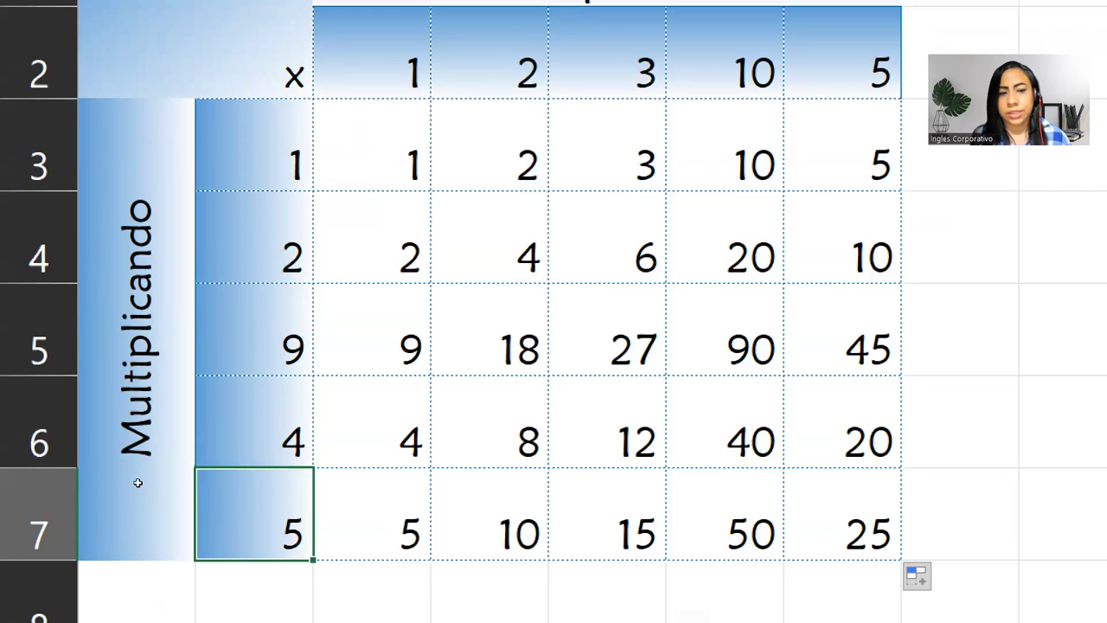
key(Right)
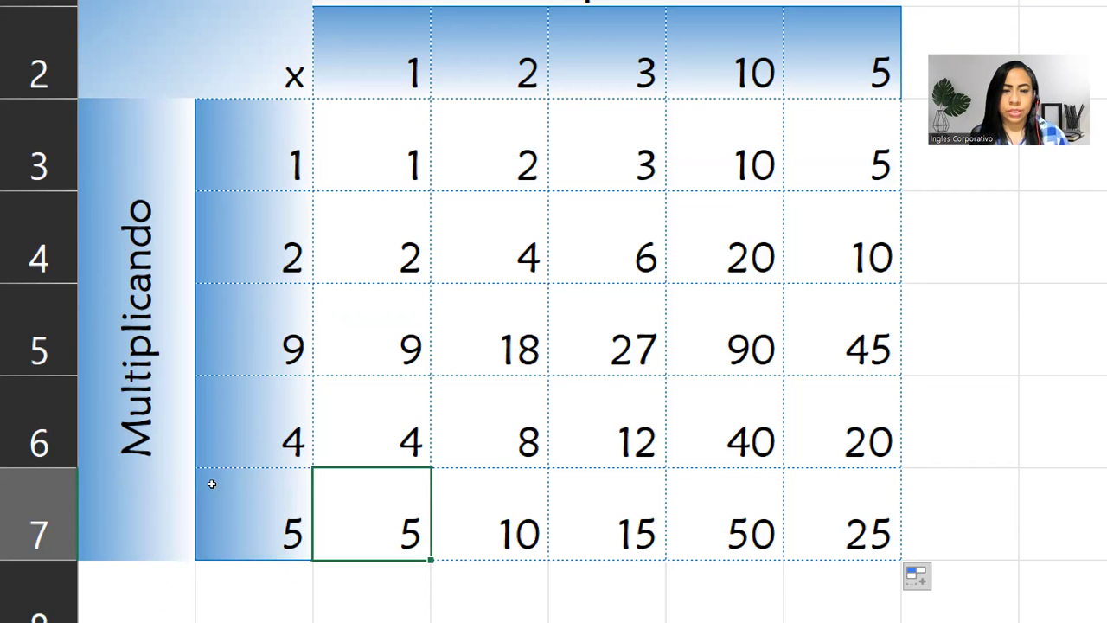
key(Right)
key(Right)
key(Right)
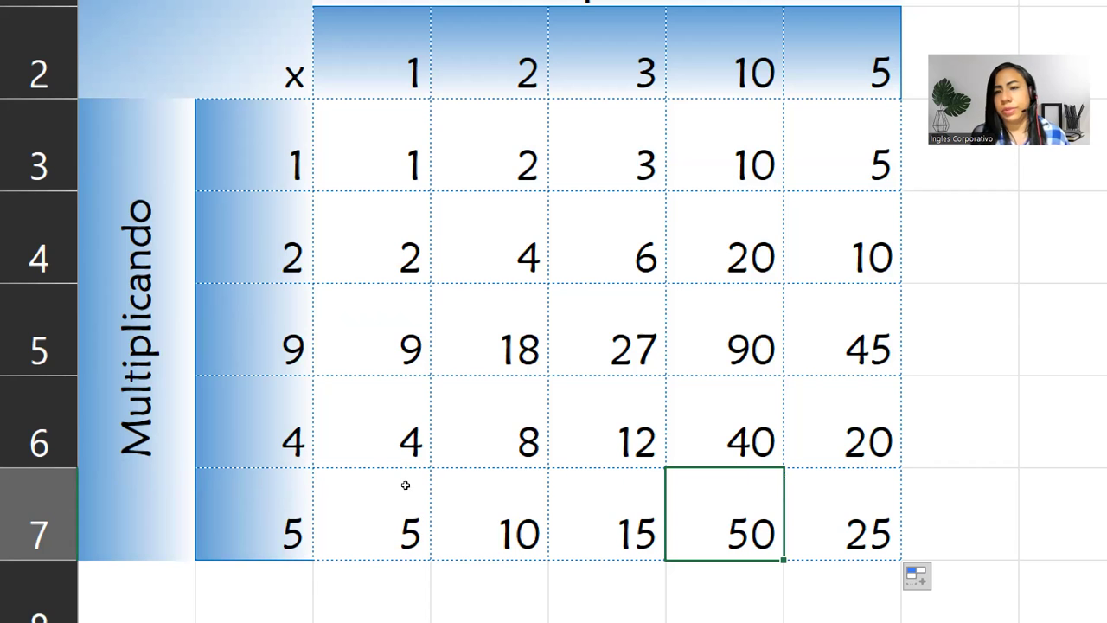
key(Right)
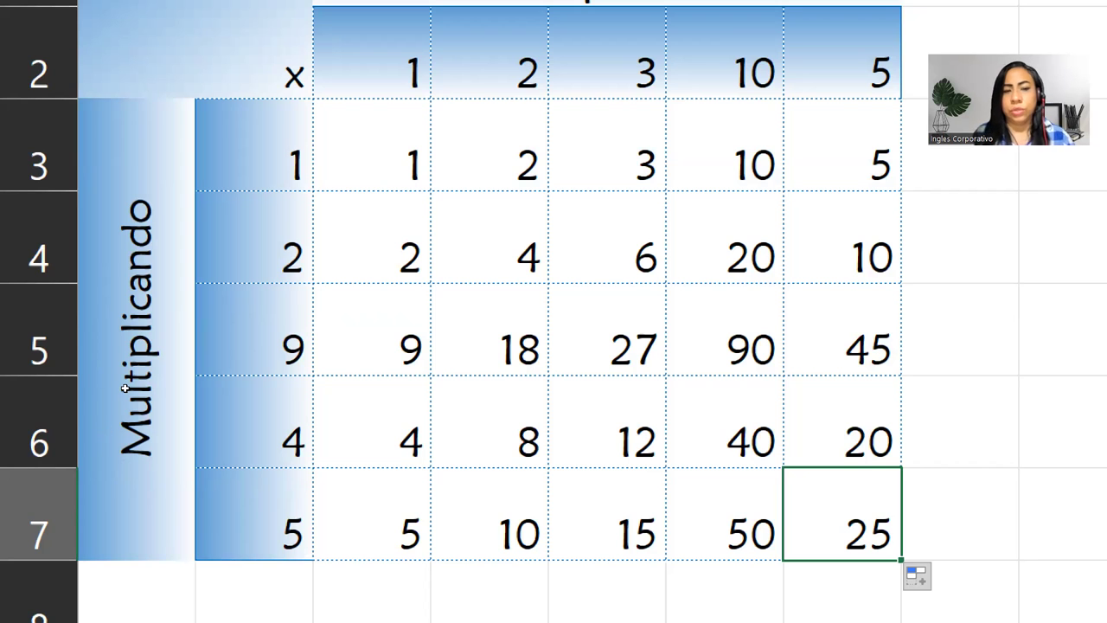
- Change the multiplicand in B5 to 3 and the multiplier in F2 to 4
key(Up)
key(Up)
key(Left)
key(Left)
key(Left)
key(Left)
text(3)
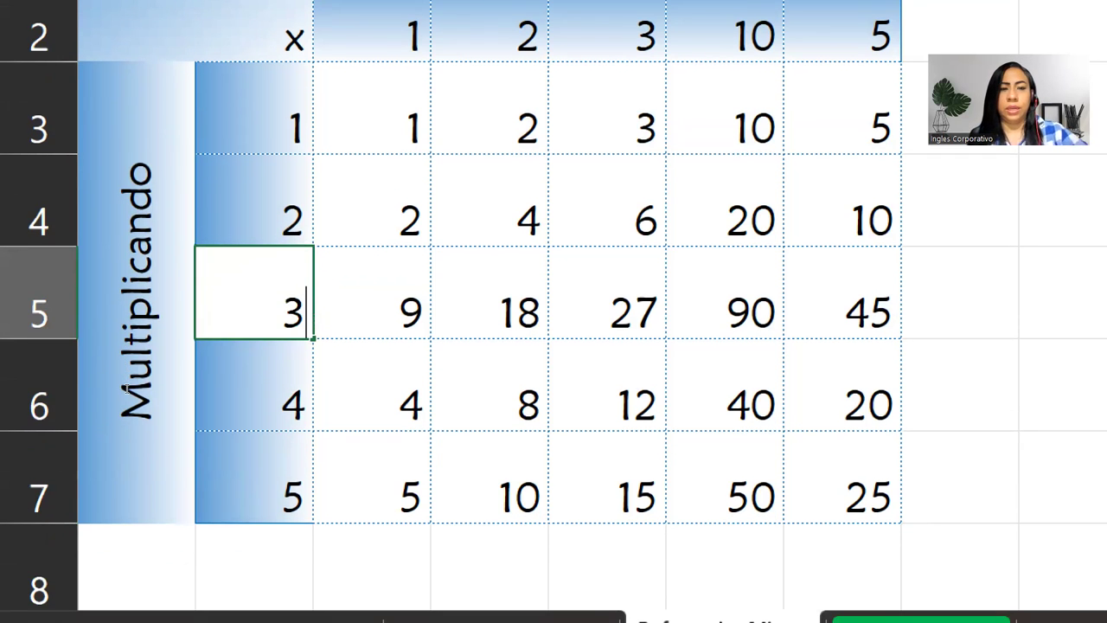
key(Return)
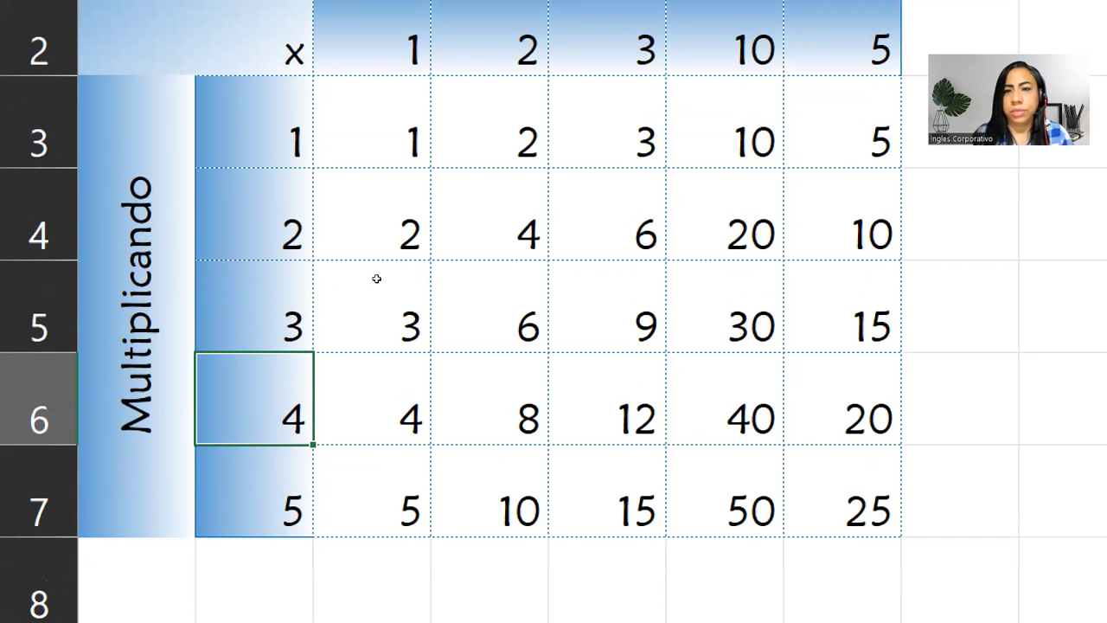
key(Up)
key(Up)
key(Up)
key(Right)
key(Right)
key(Right)
text(4)
key(Return)
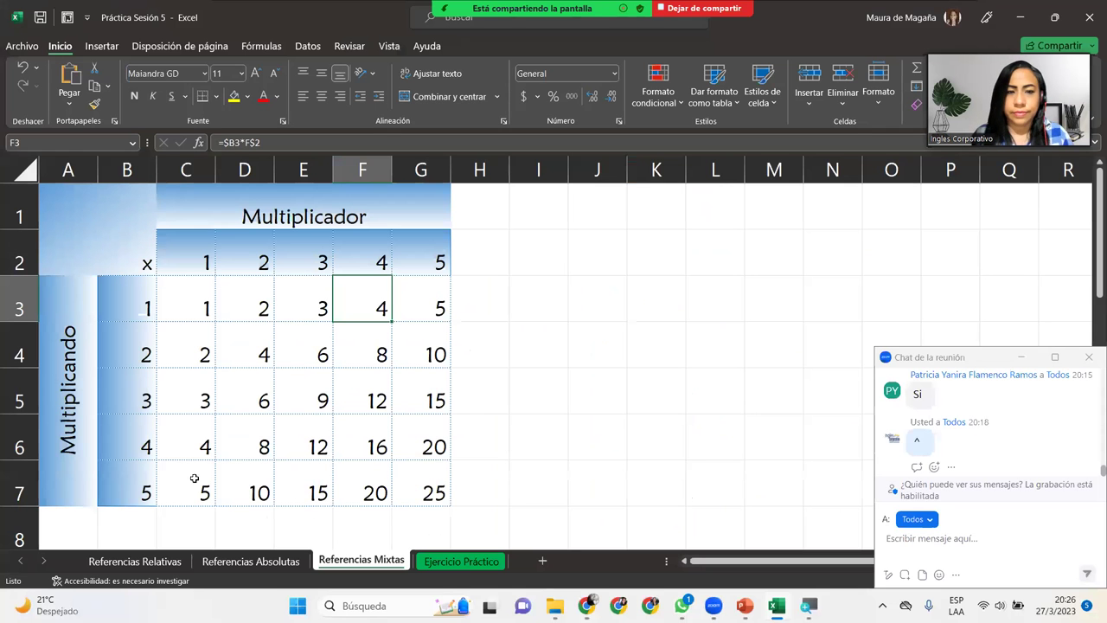
- Compare the formulas in C3, C4 and D4
click(198, 308)
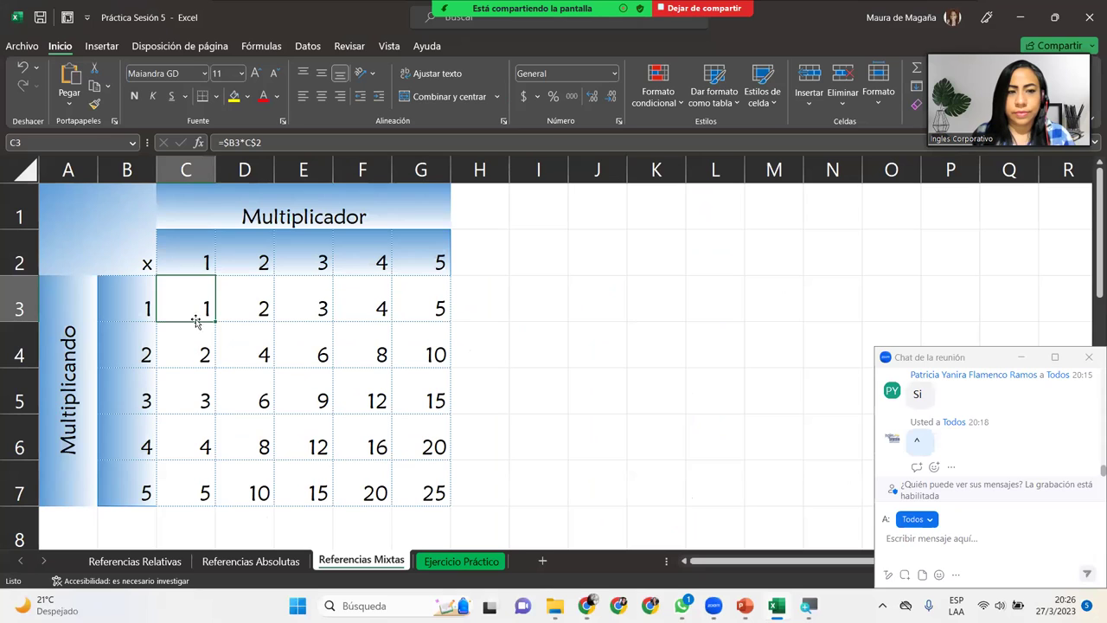
click(198, 344)
click(221, 344)
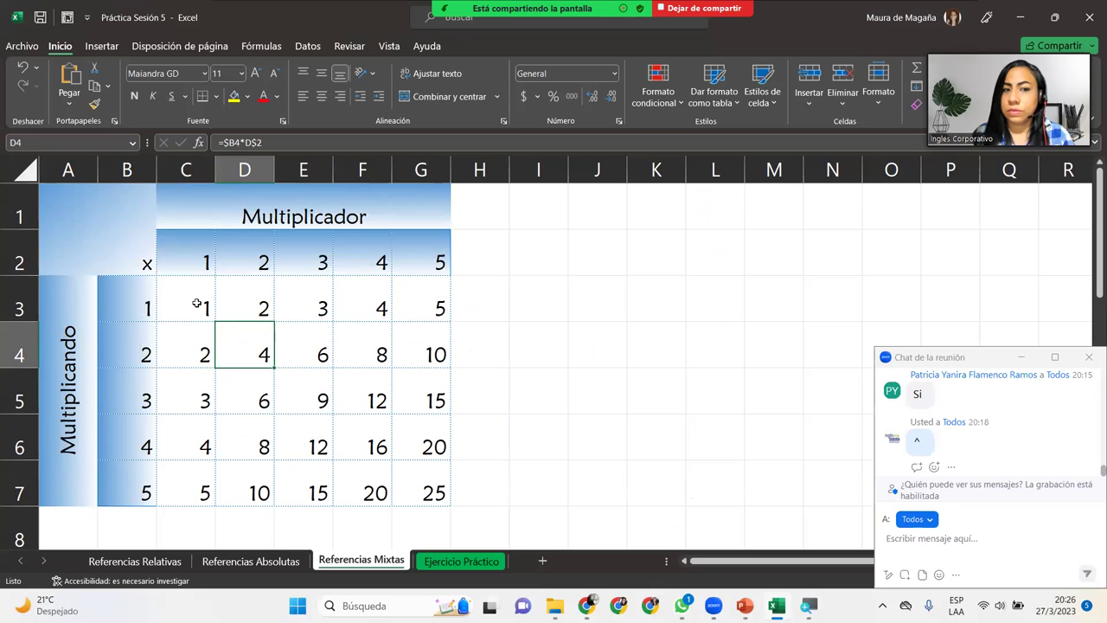
- Copy the C3 formula across to G3 and down to row 7, then check G3
click(198, 302)
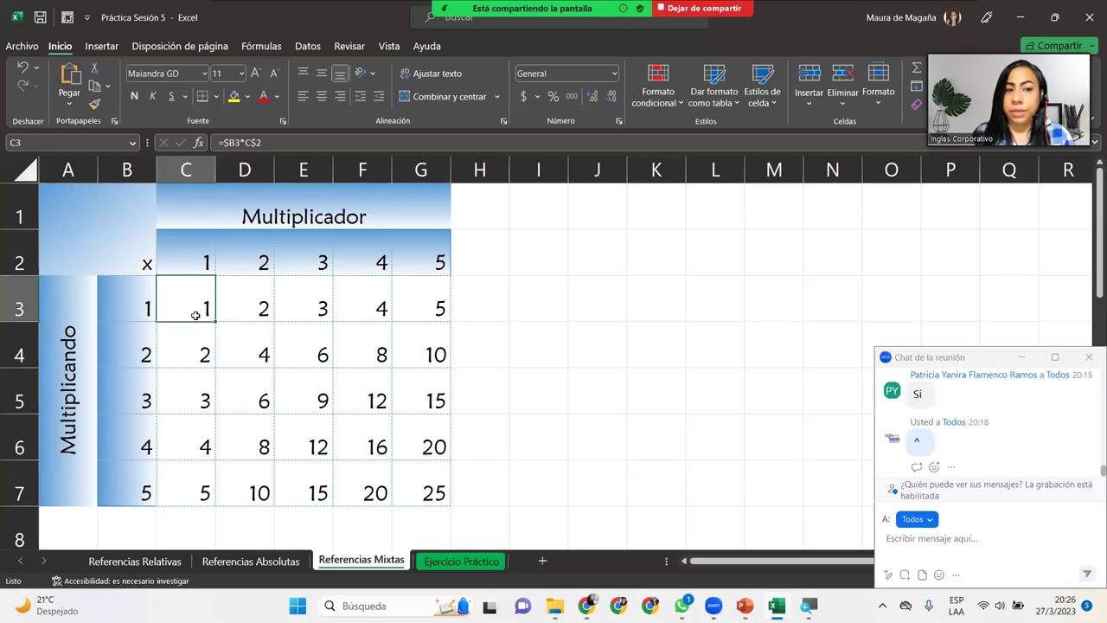
drag(215, 321, 425, 329)
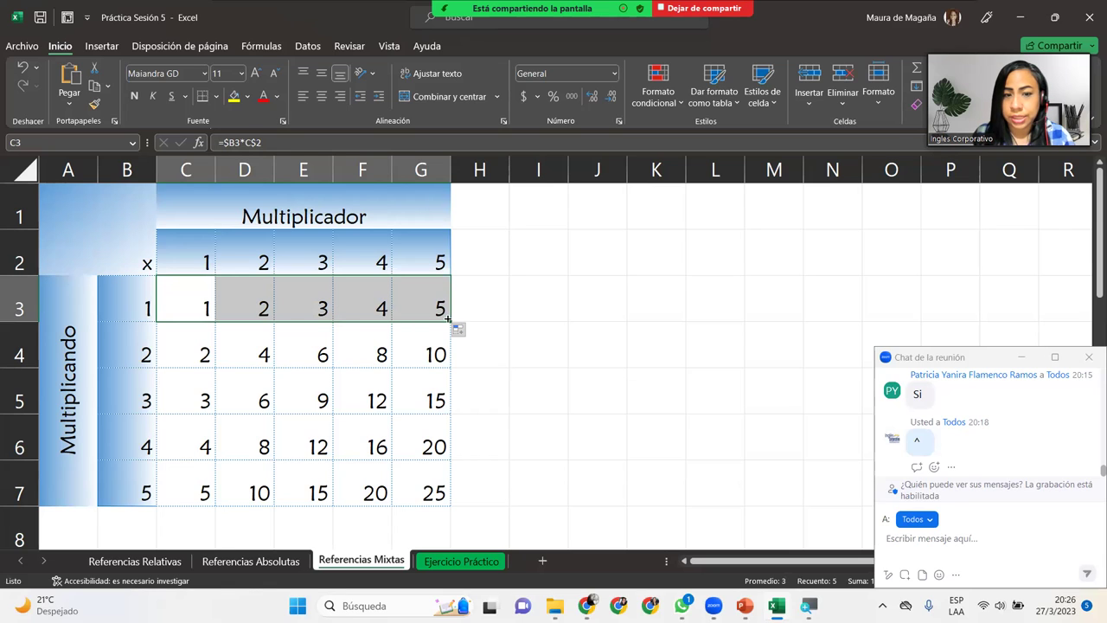
double_click(447, 319)
click(440, 308)
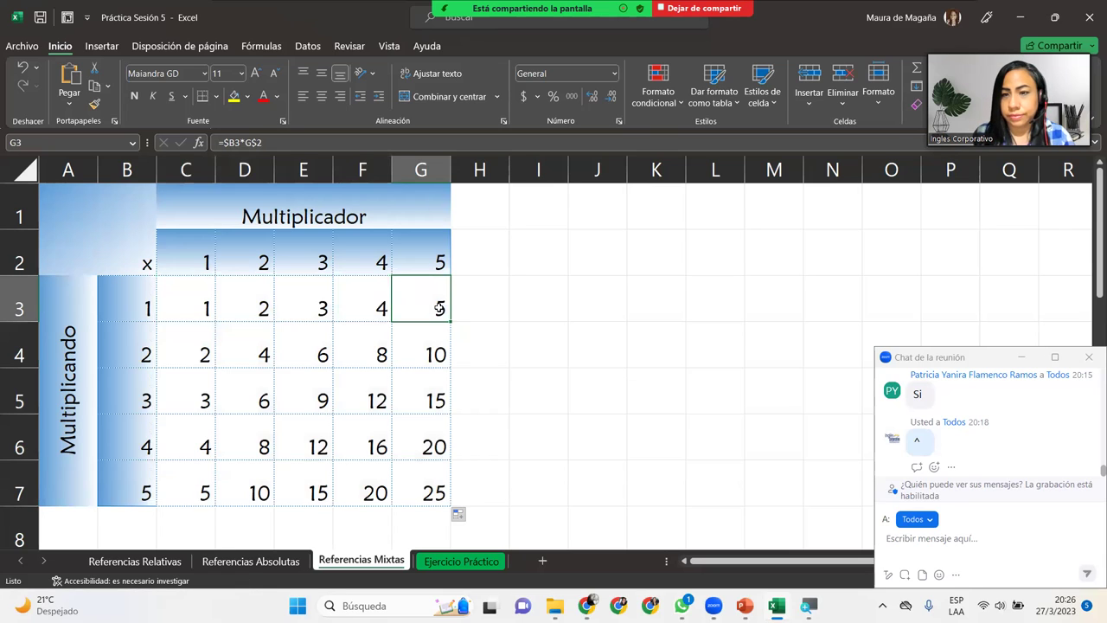
click(202, 297)
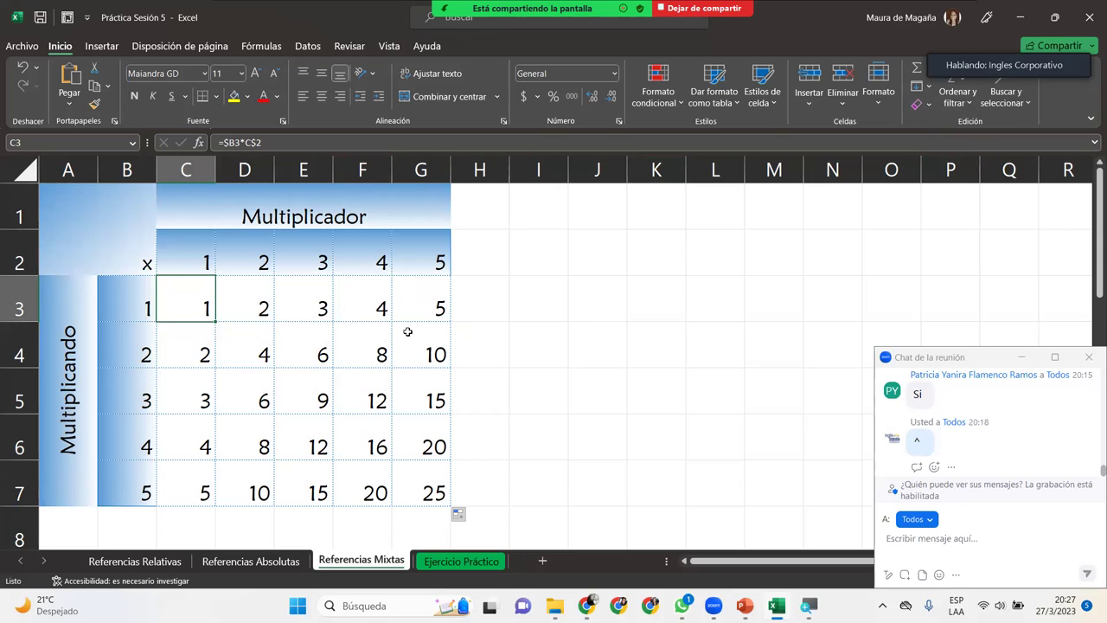
- Test the table by setting F2 to 10 and B5 to 9
click(370, 259)
text(10)
key(Return)
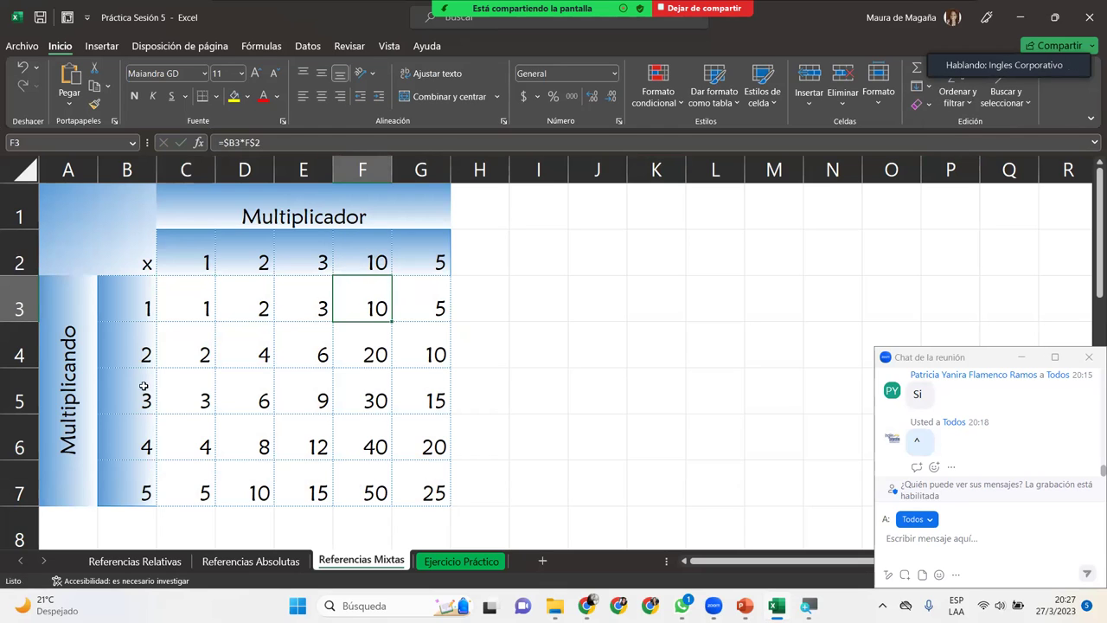
click(142, 387)
text(9)
key(Return)
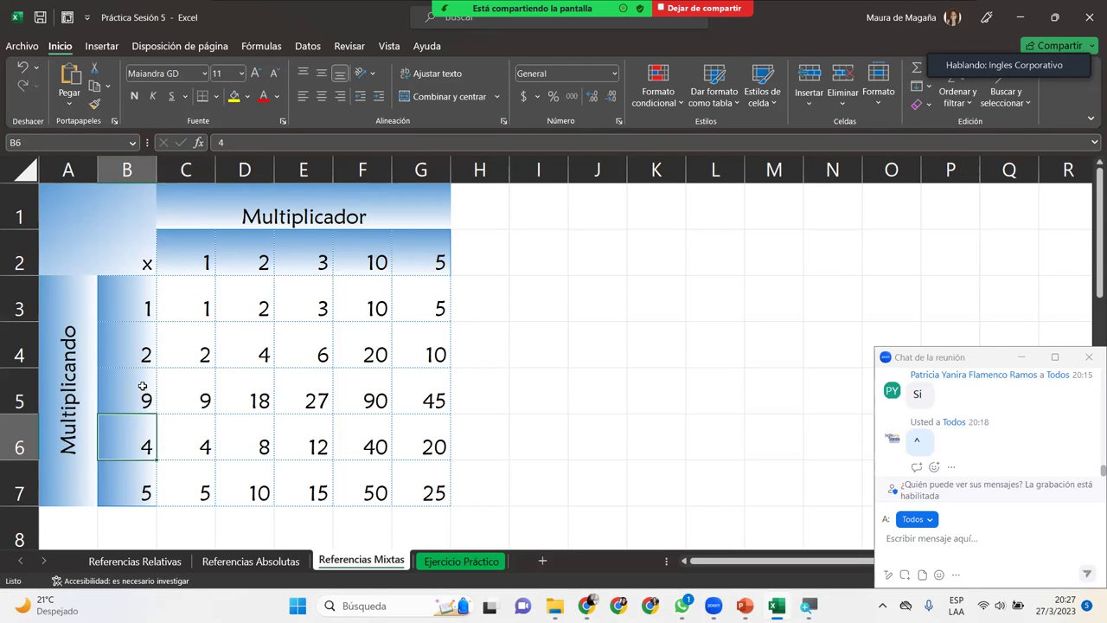
- Restore B5 to 3 and F2 to 4, then select C3
click(134, 378)
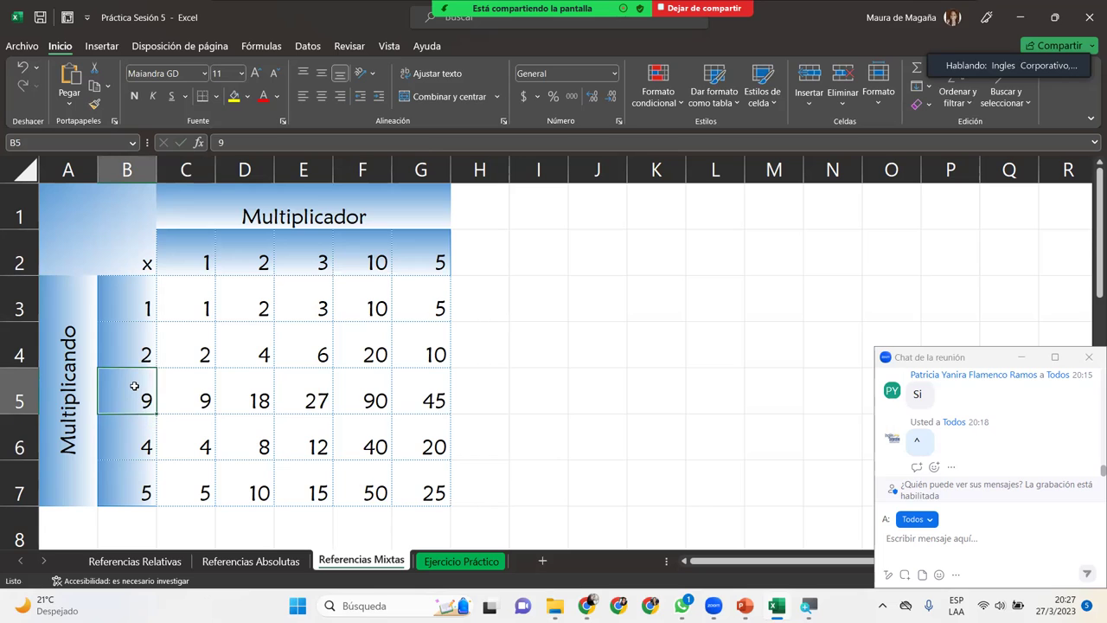
text(3)
click(376, 260)
text(4)
key(Return)
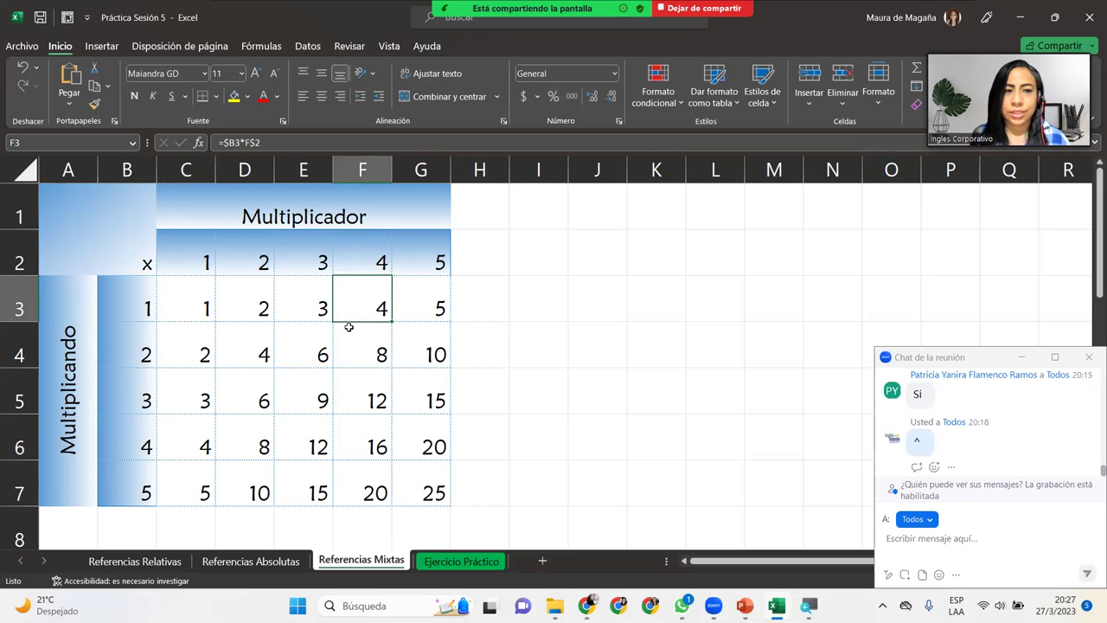
click(208, 305)
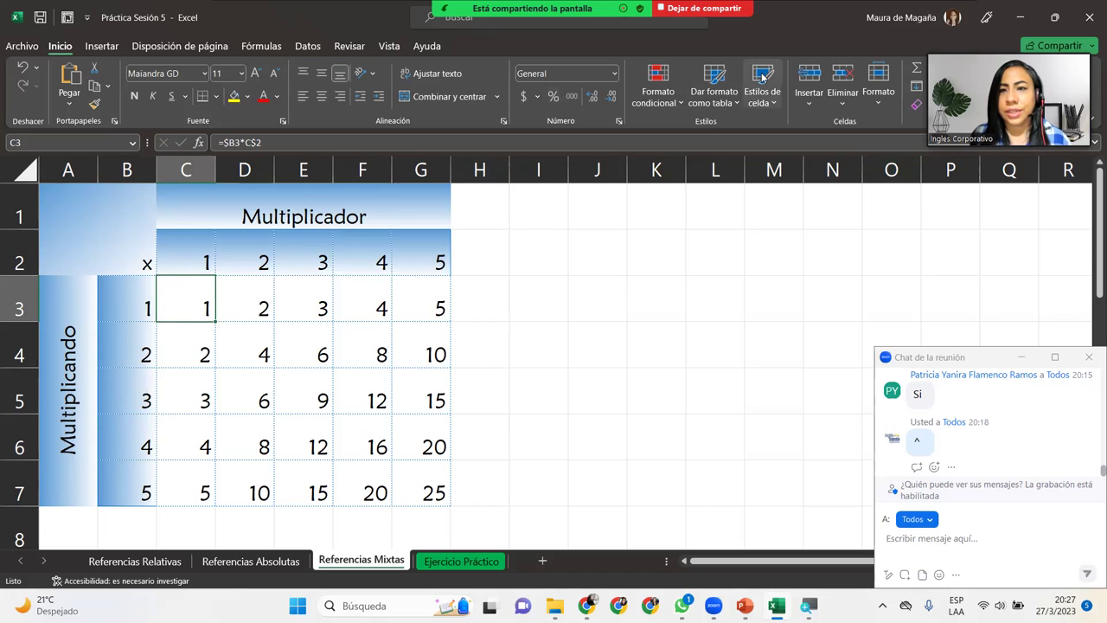
- Turn on Mostrar fórmulas and highlight the $B3 and C$2 references in C3's formula
click(264, 48)
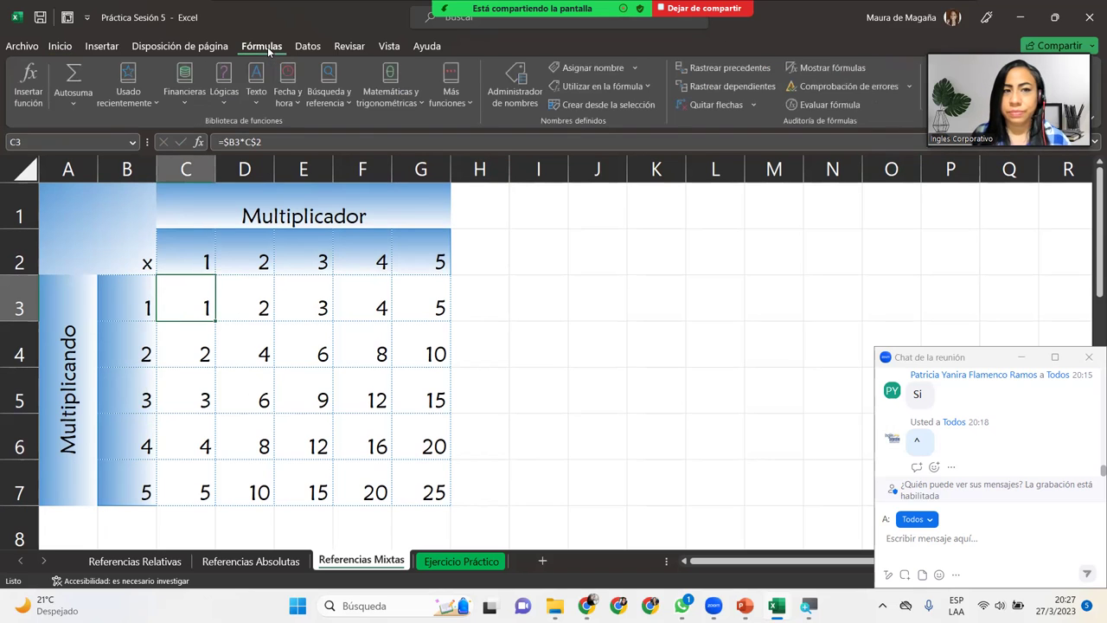
click(823, 69)
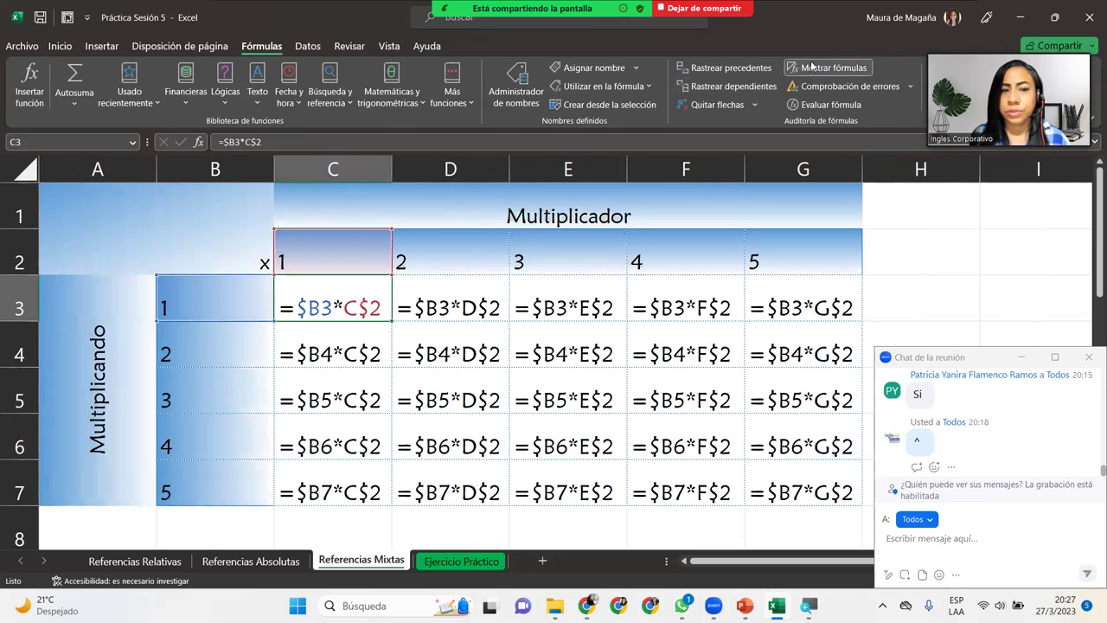
double_click(306, 310)
mouse_move(321, 308)
mouse_down()
mouse_move(295, 308)
mouse_move(334, 308)
mouse_up()
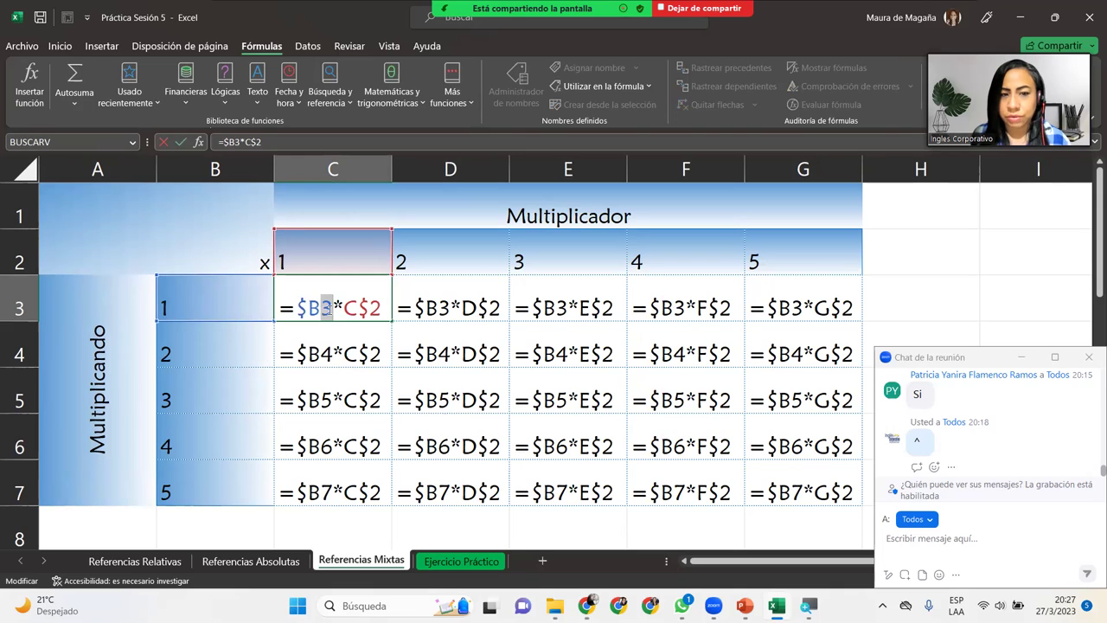
drag(344, 308, 384, 305)
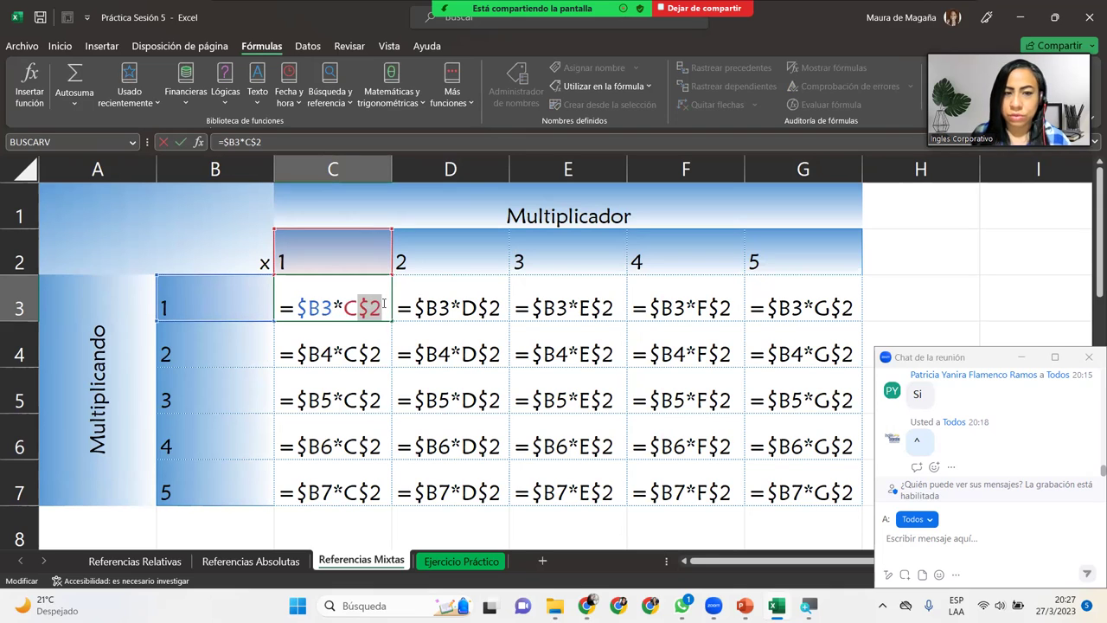
click(380, 351)
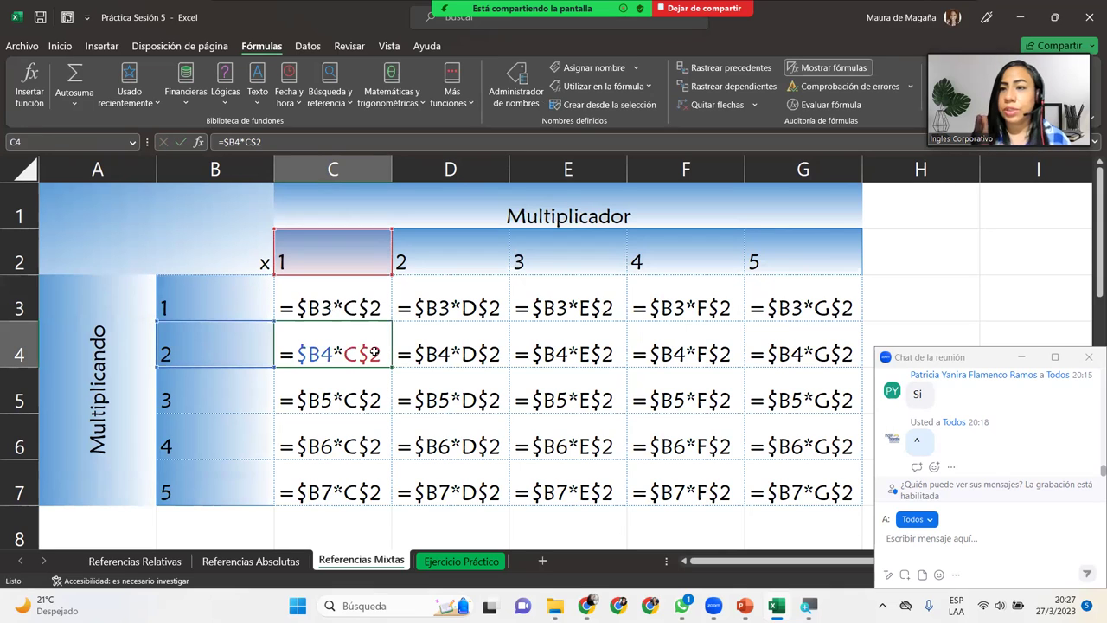
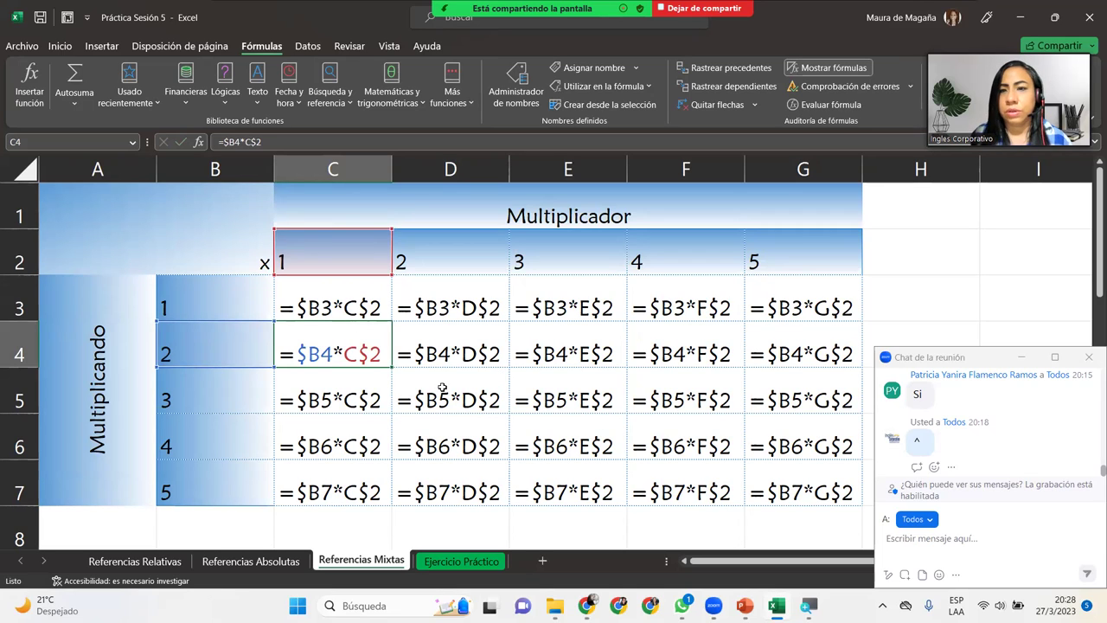
- Turn off Show Formulas and clear the table results in C3:G7
click(832, 68)
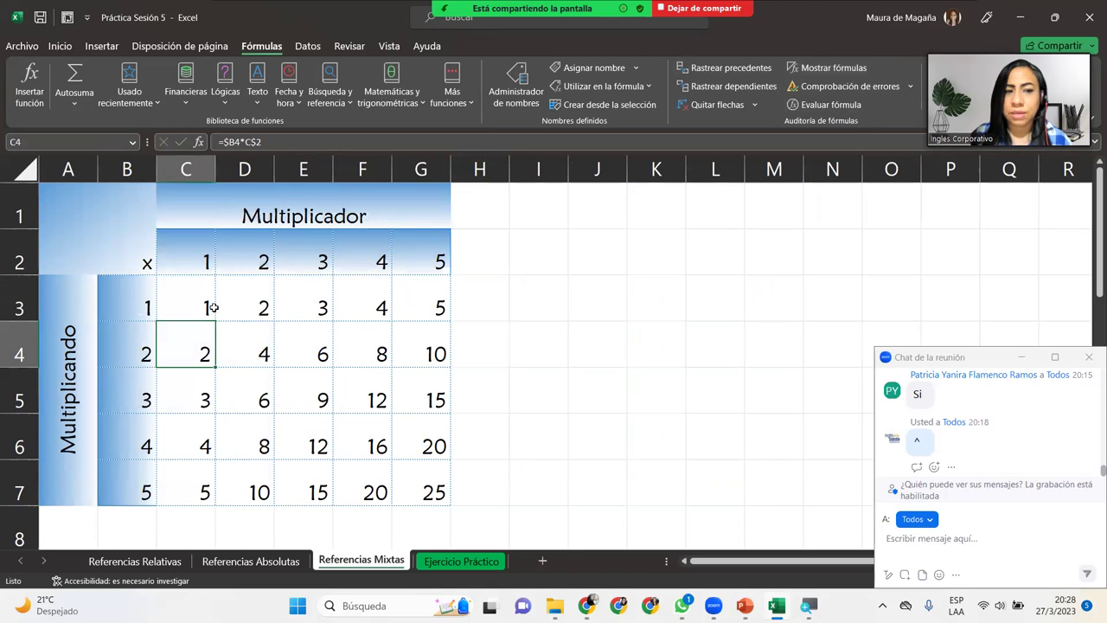
drag(213, 308, 422, 479)
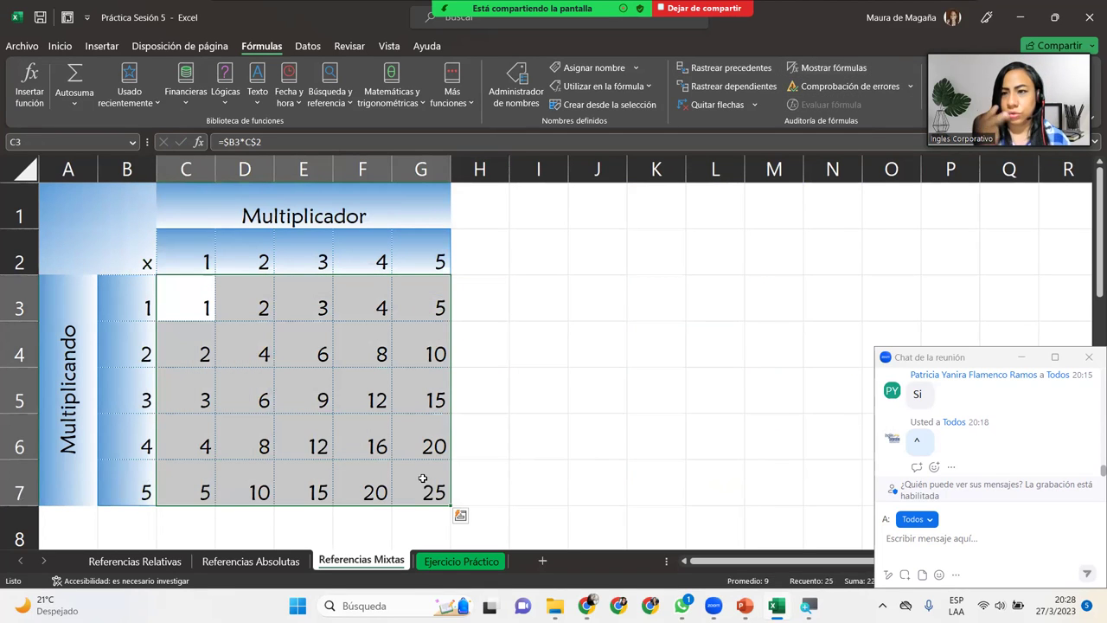
key(Delete)
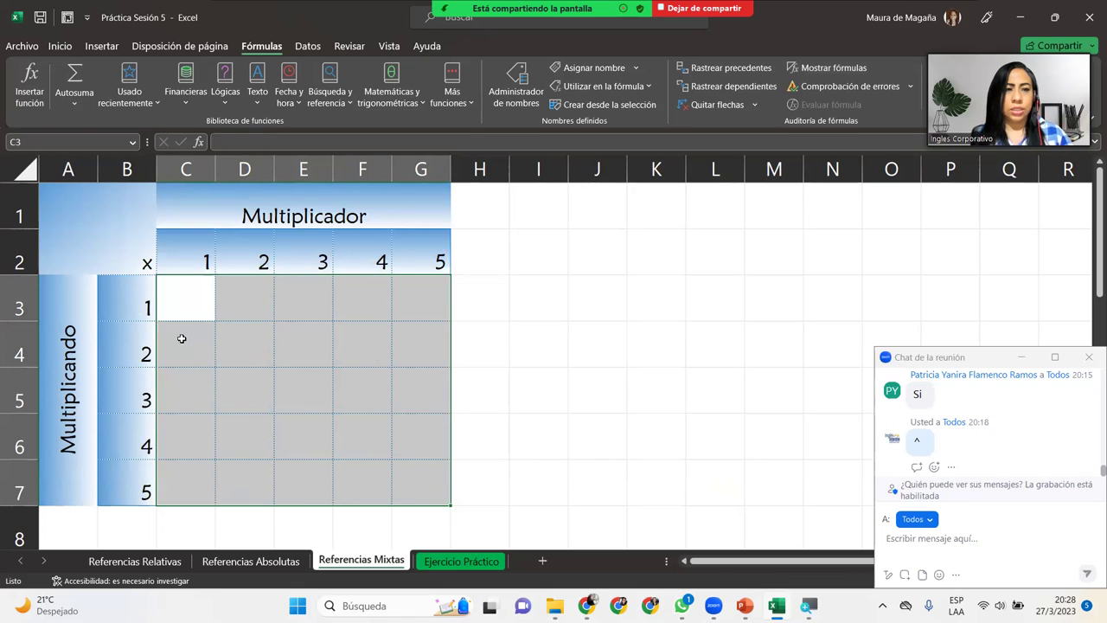
- Enter =B3*$C$2 in C3, making the C2 reference absolute
click(184, 307)
text(=)
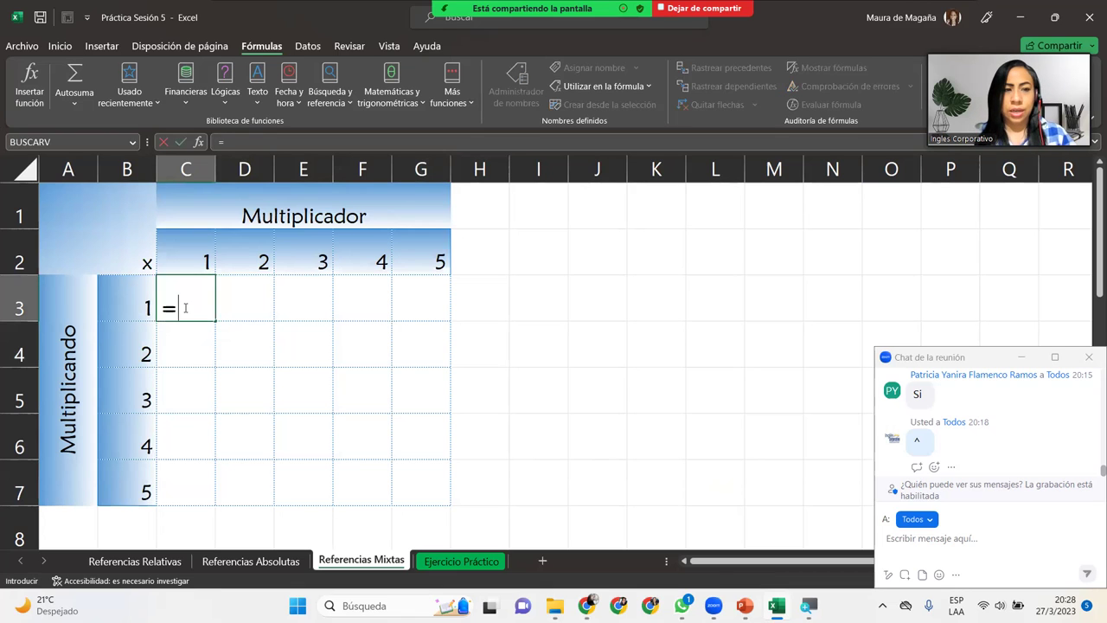
click(148, 307)
text(*)
click(214, 257)
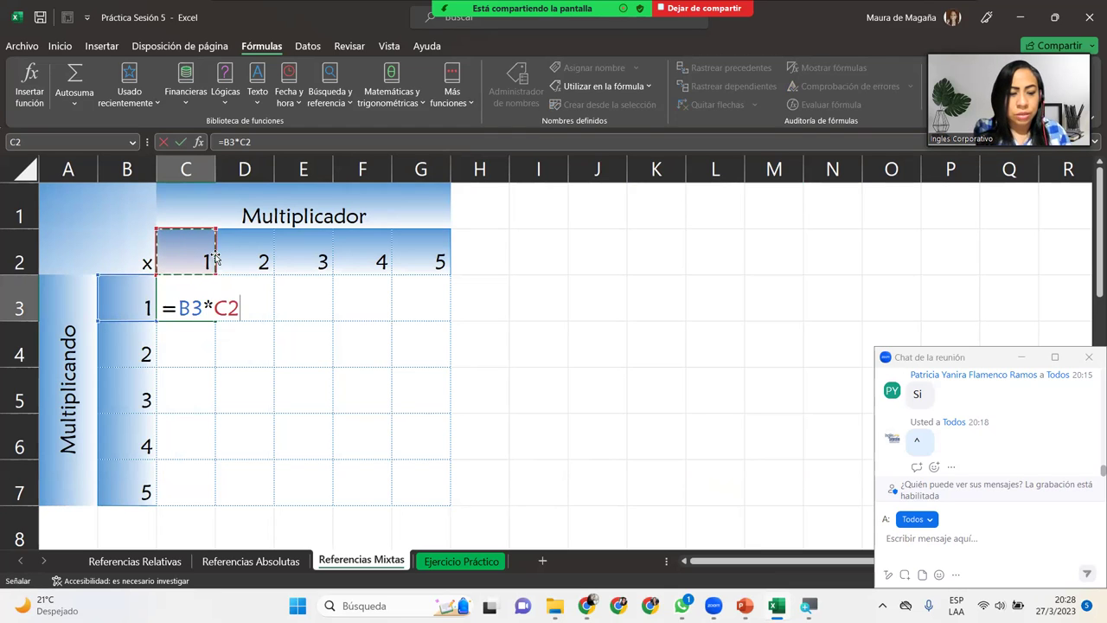
key(F4)
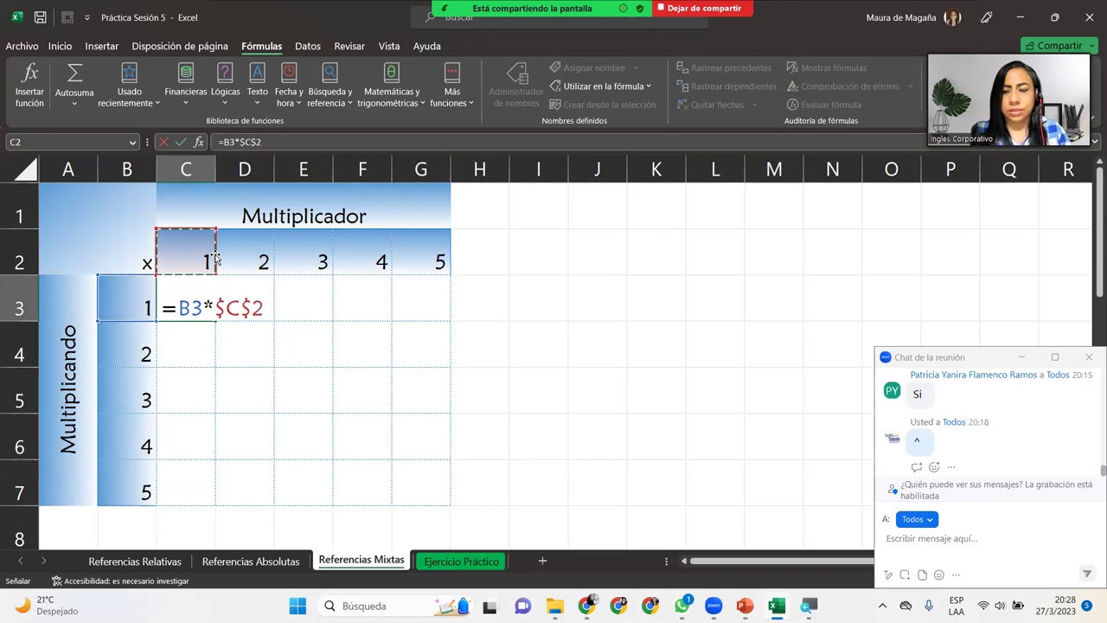
key(Return)
- Copy the C3 formula down to C7 and across to G3, checking the copied formulas
click(196, 280)
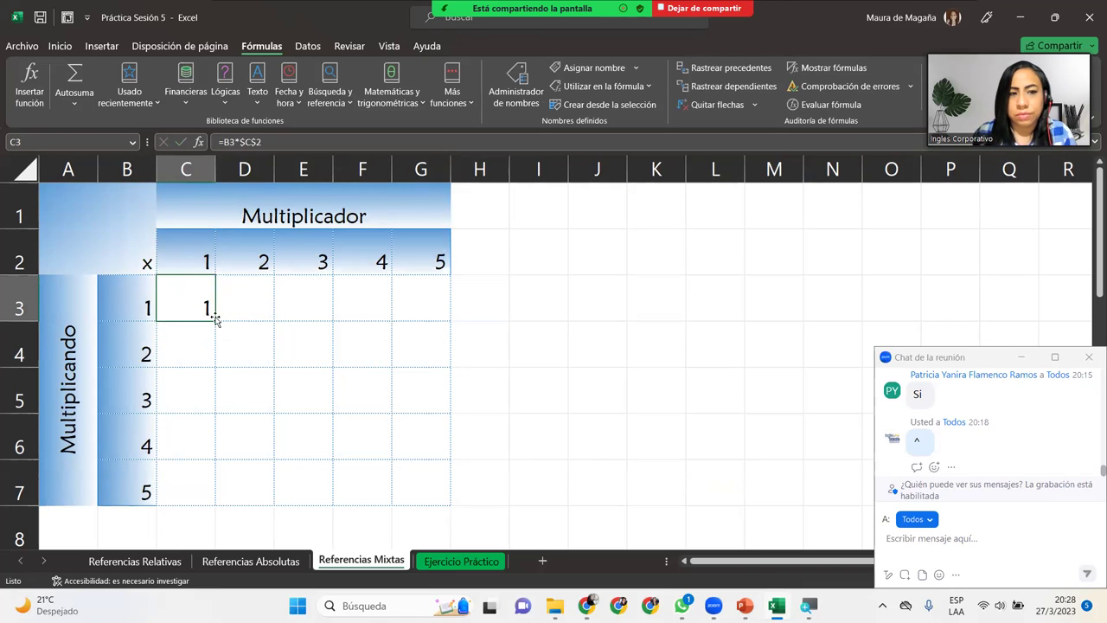
drag(215, 322, 204, 489)
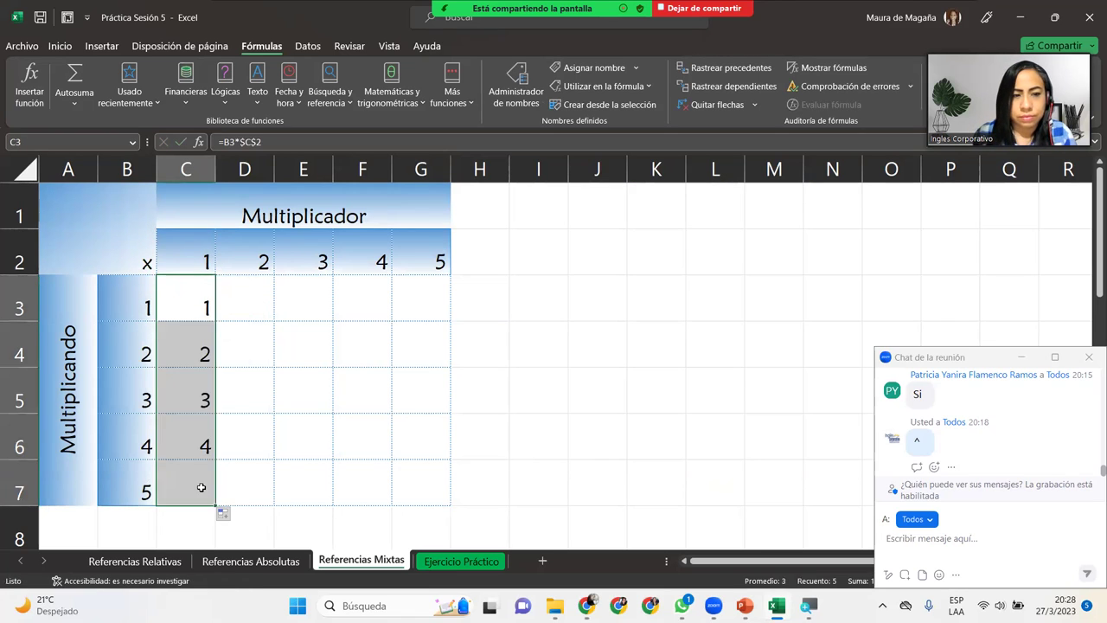
click(190, 435)
click(192, 355)
click(188, 311)
click(186, 355)
click(181, 391)
click(182, 428)
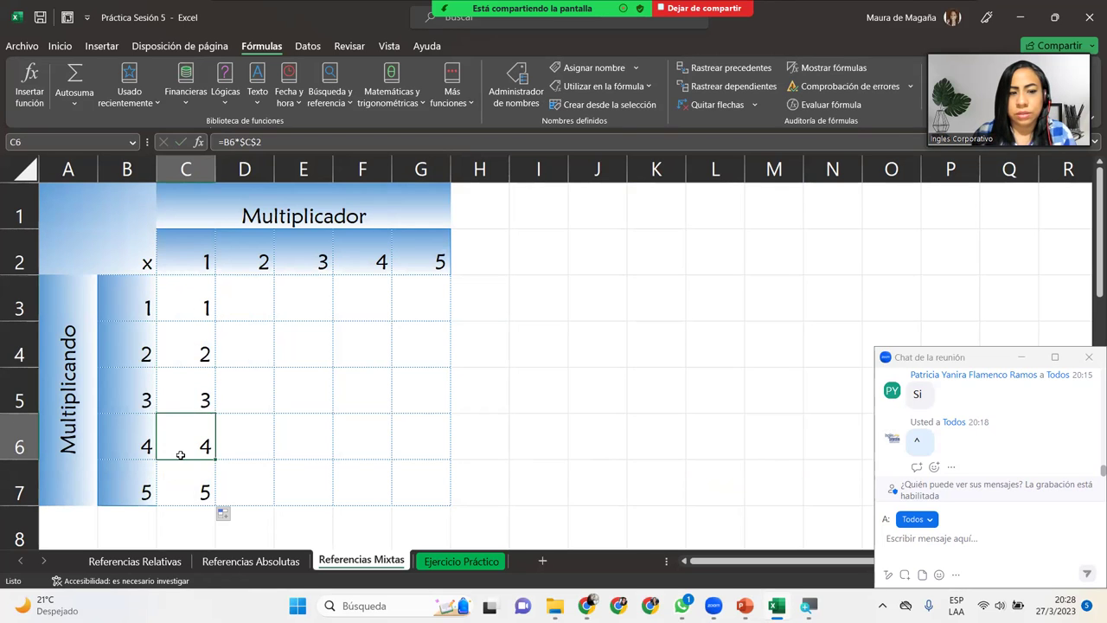
click(202, 329)
click(206, 309)
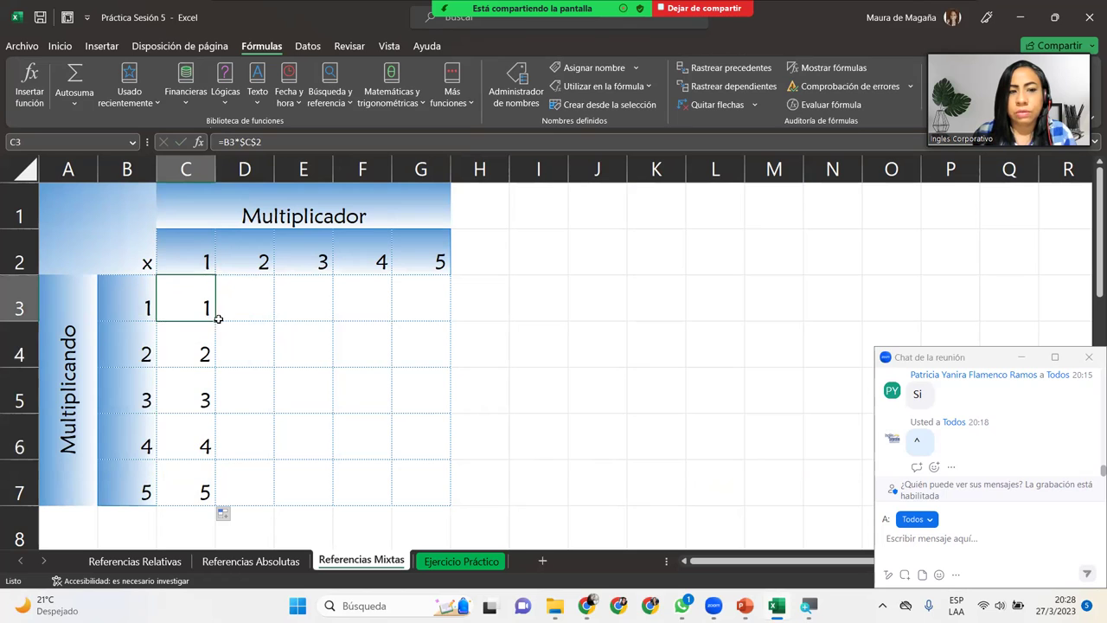
drag(215, 321, 438, 334)
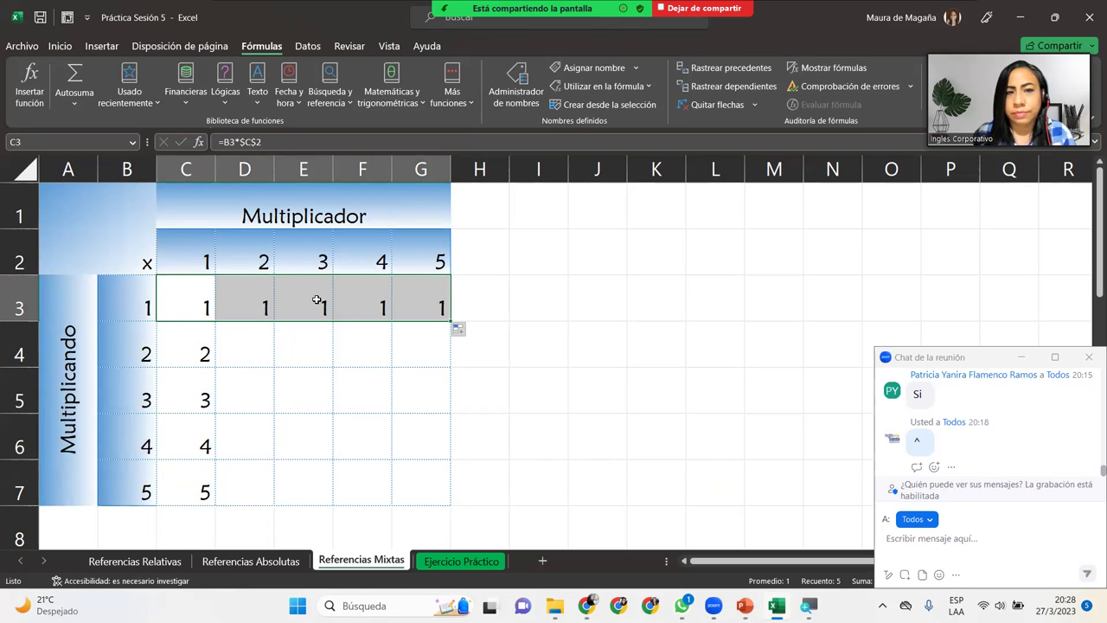
- Clear the incorrect results in D3:G3 and the formula in C3
drag(255, 295, 419, 300)
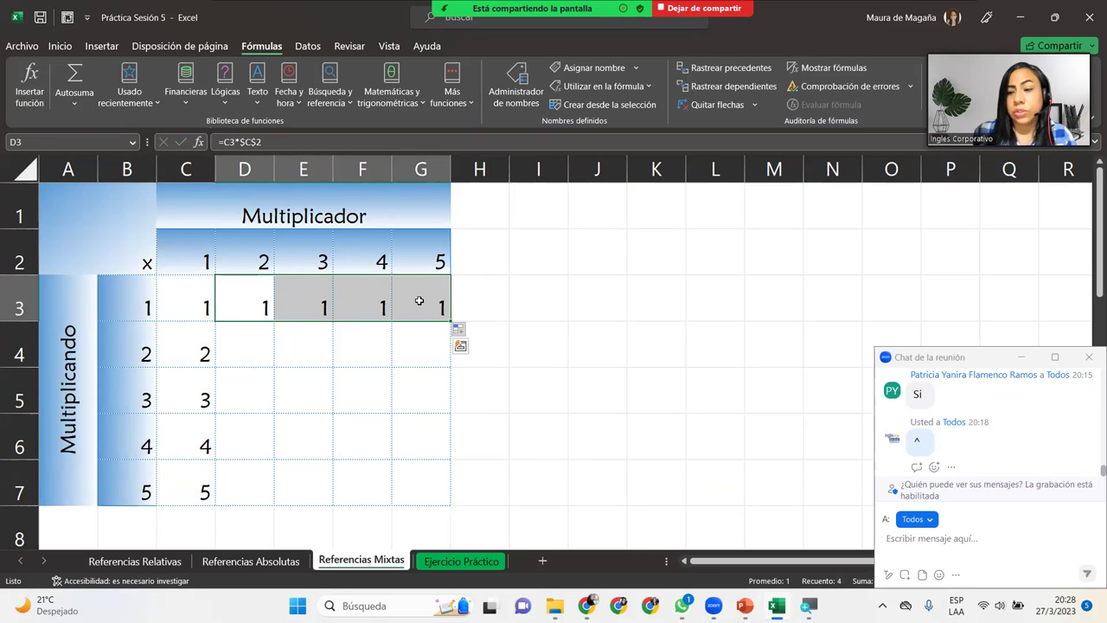
key(Delete)
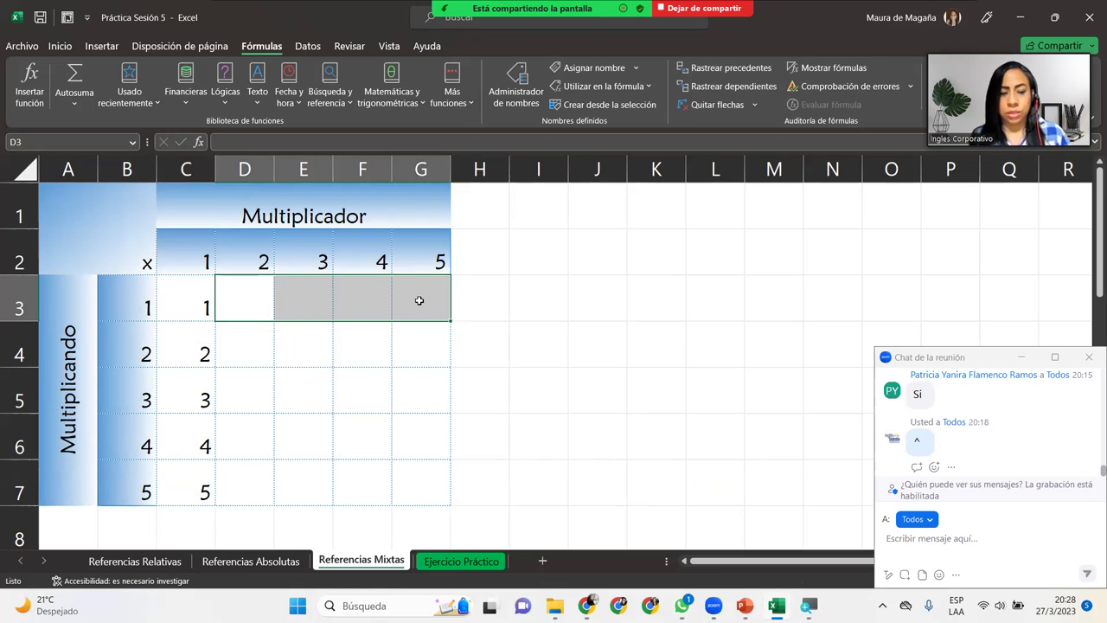
key(ctrl+z)
key(ctrl+z)
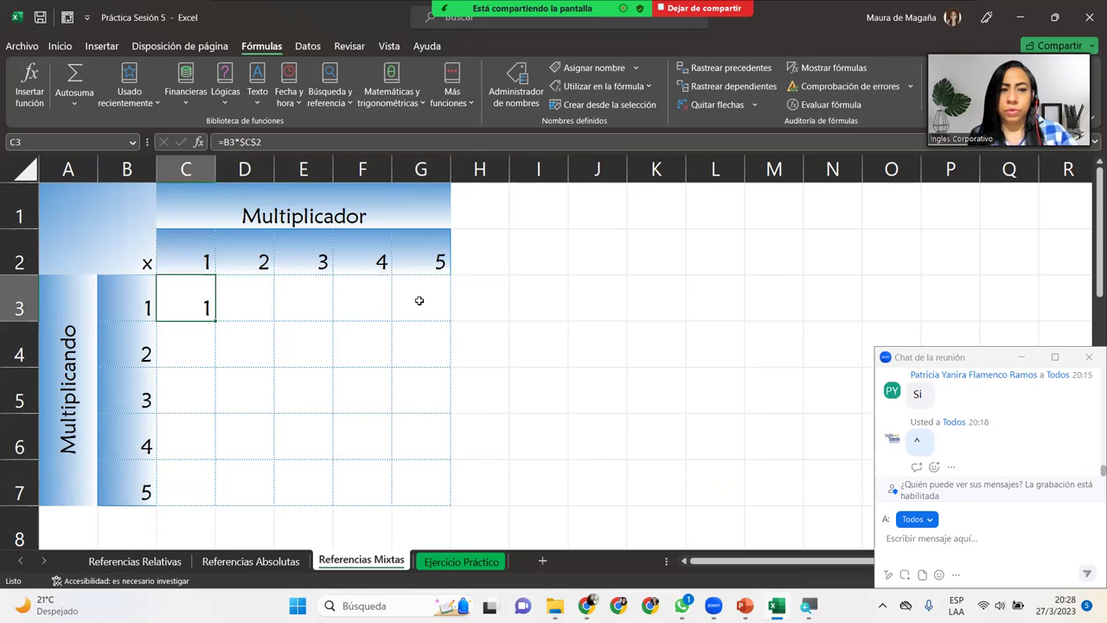
key(Delete)
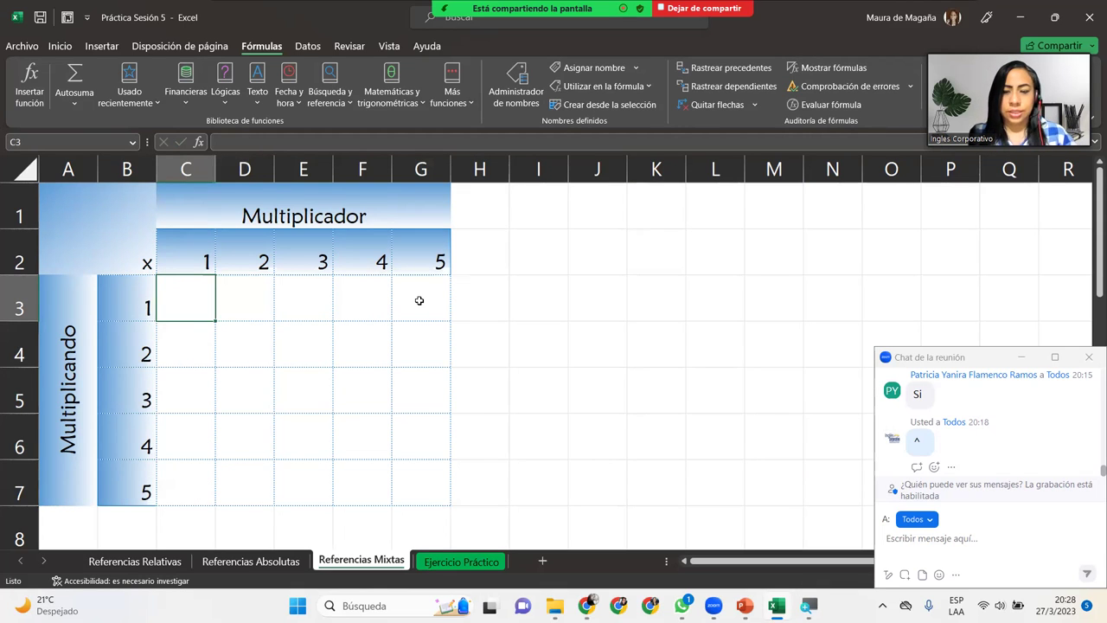
- Enter =$B3*C$2 in C3, cycling F4 to lock column B and row 2
text(=)
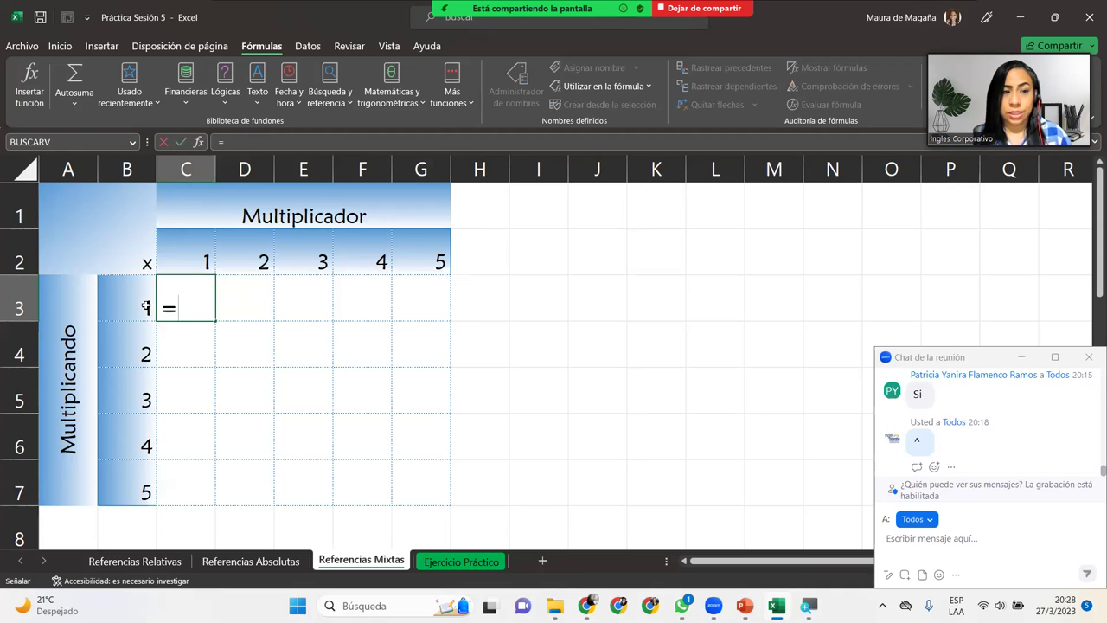
click(147, 306)
key(F4)
key(F4)
key(F4)
text(*)
click(204, 247)
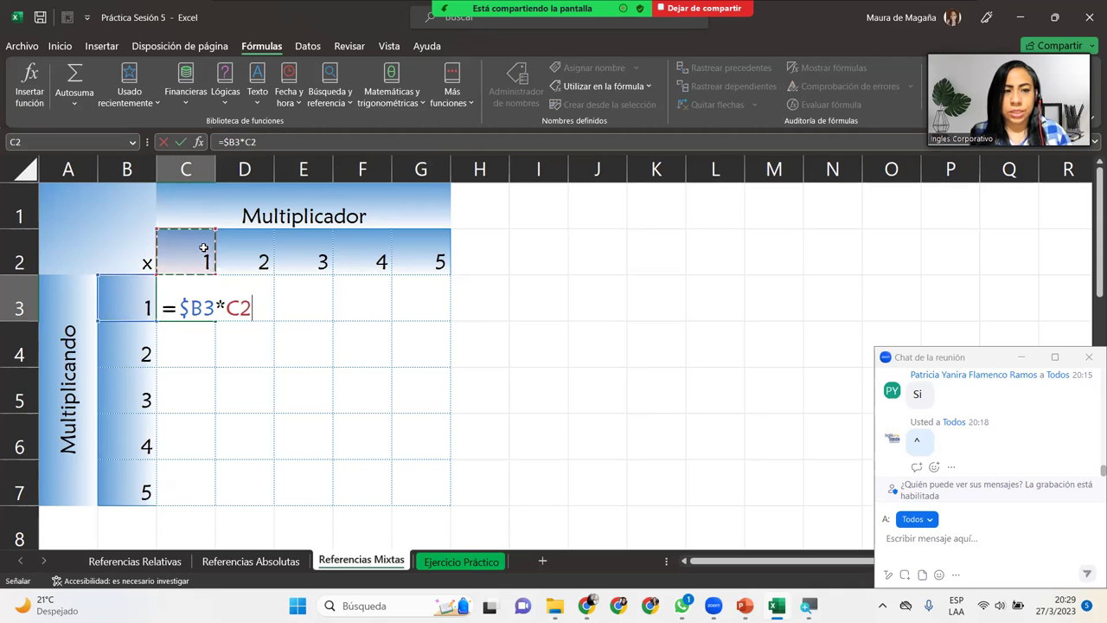
key(F4)
key(F4)
key(Return)
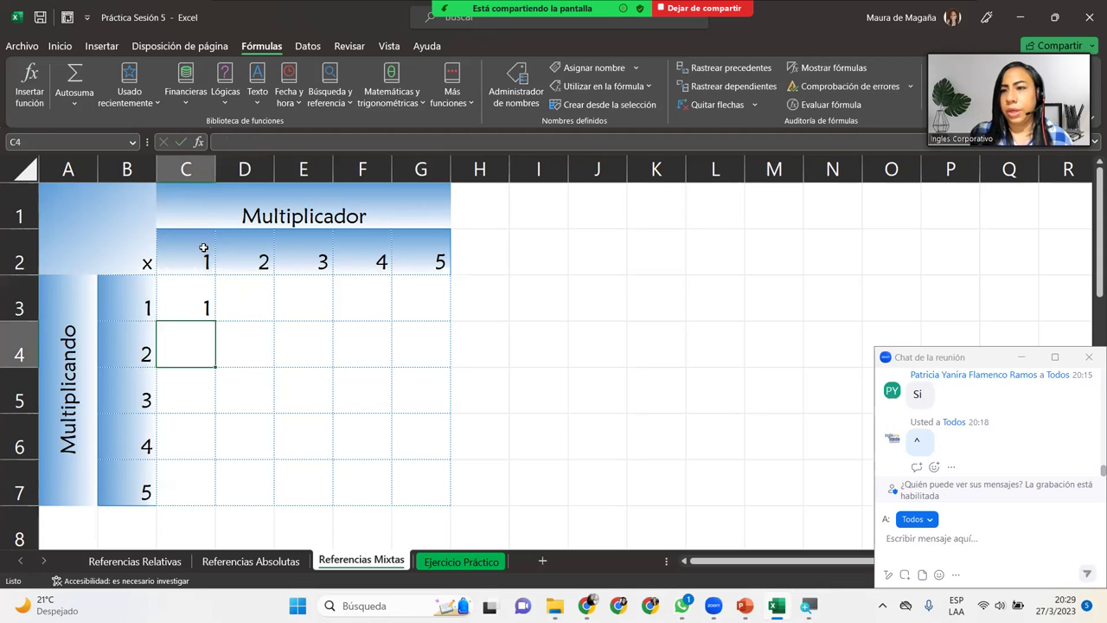
- Fill the formula across to G3 and down to row 7, then go to Ejercicio Práctico
click(173, 303)
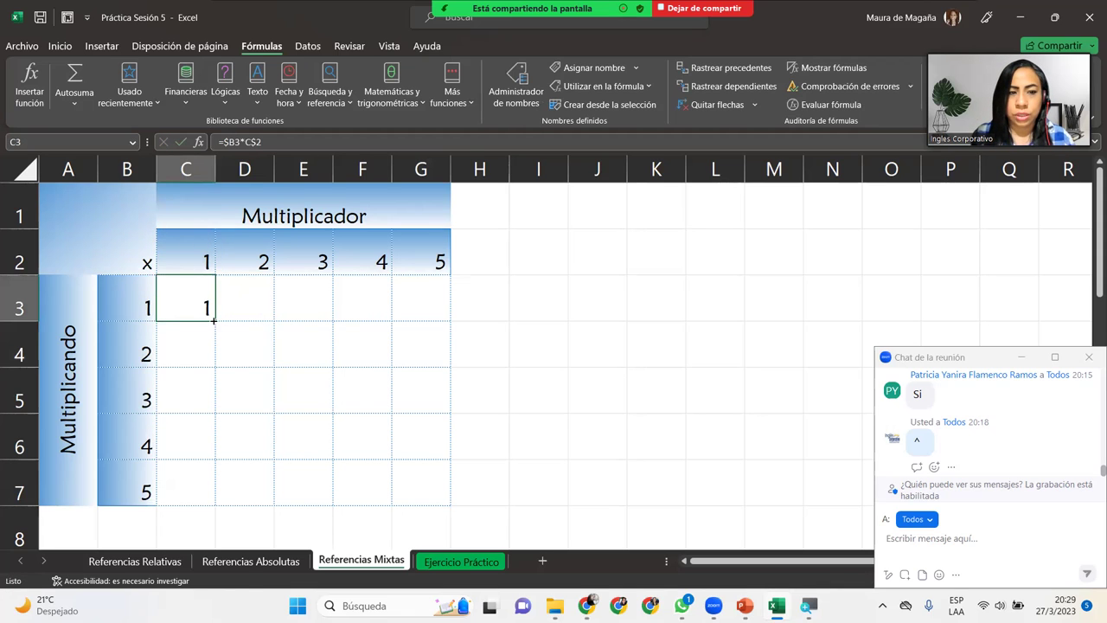
drag(214, 321, 451, 323)
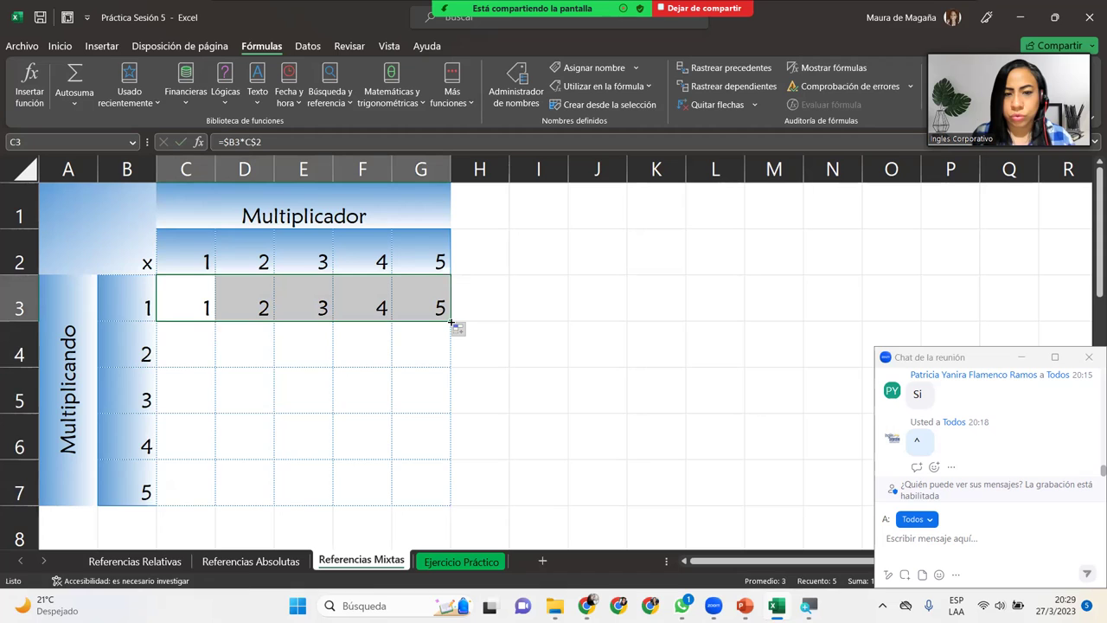
double_click(450, 323)
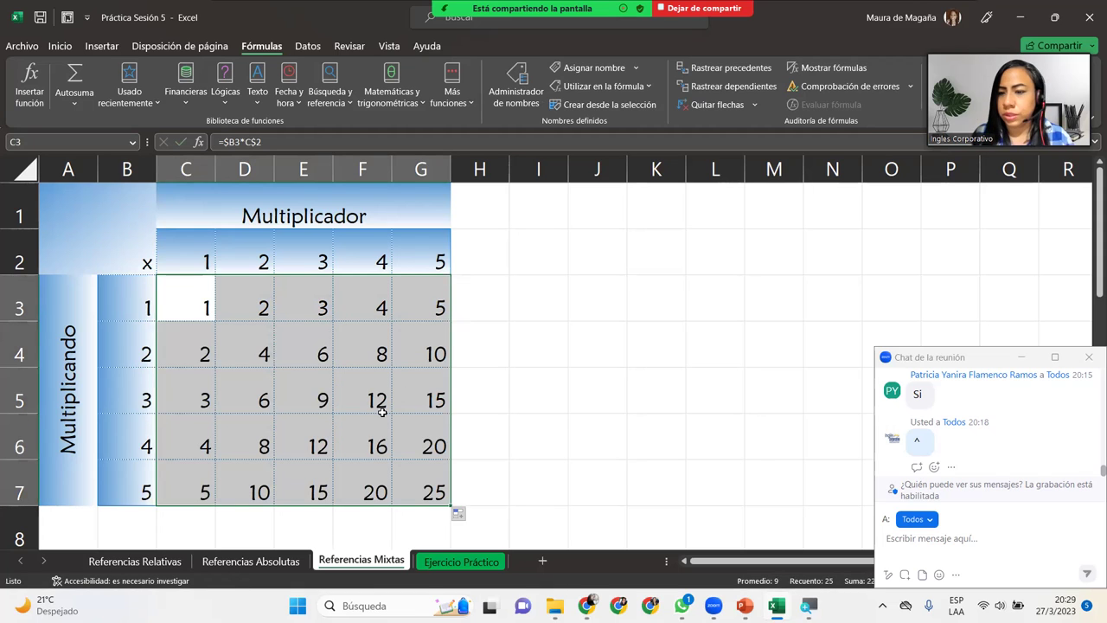
click(192, 301)
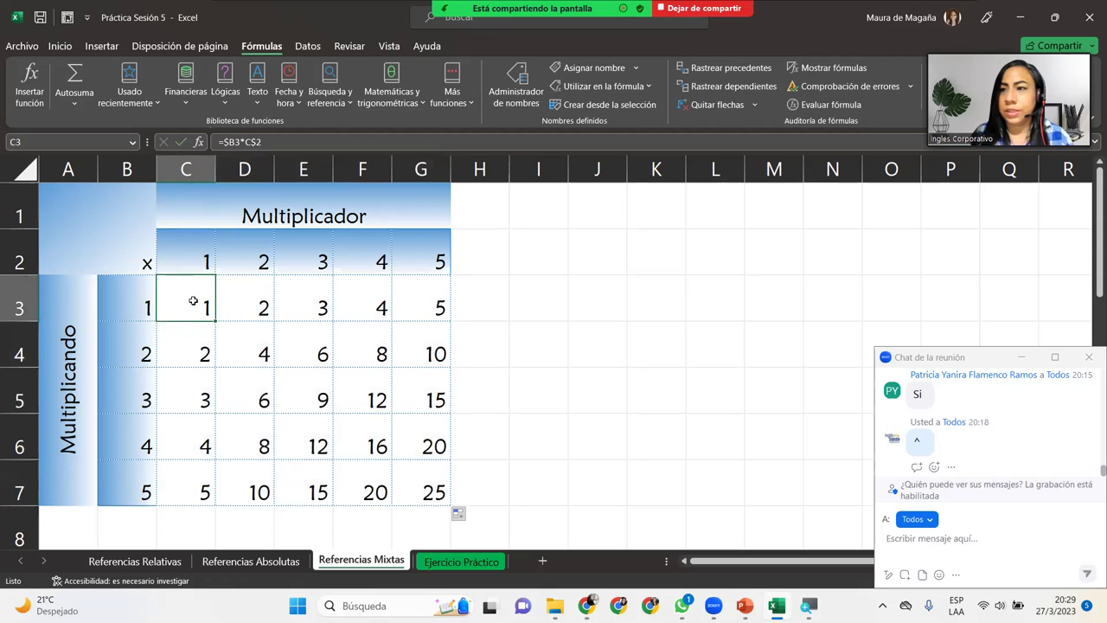
click(273, 370)
click(177, 372)
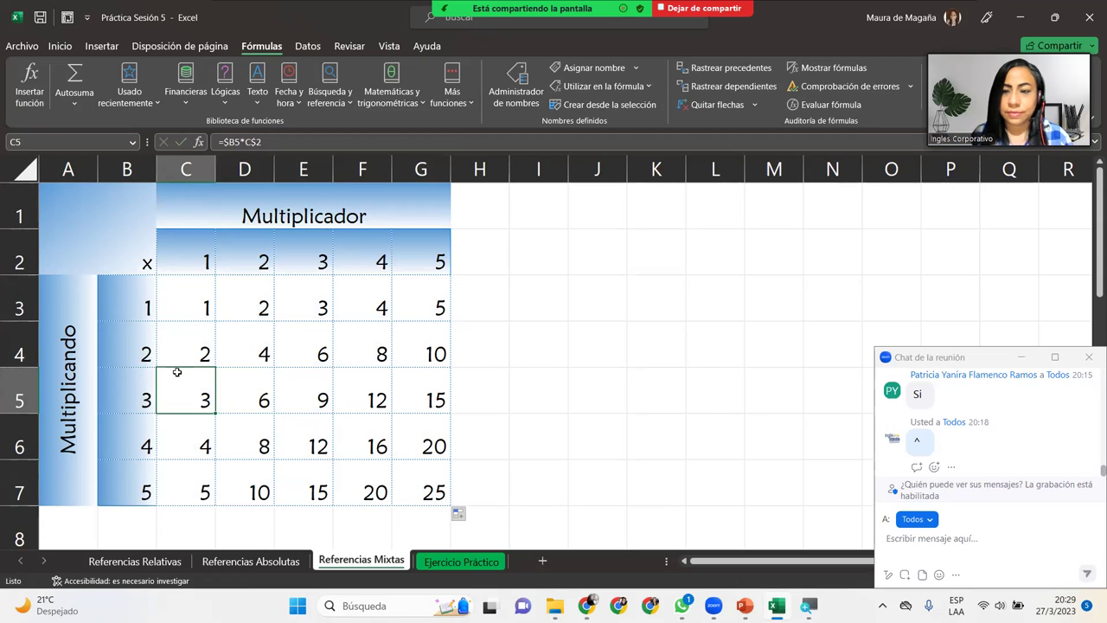
click(193, 312)
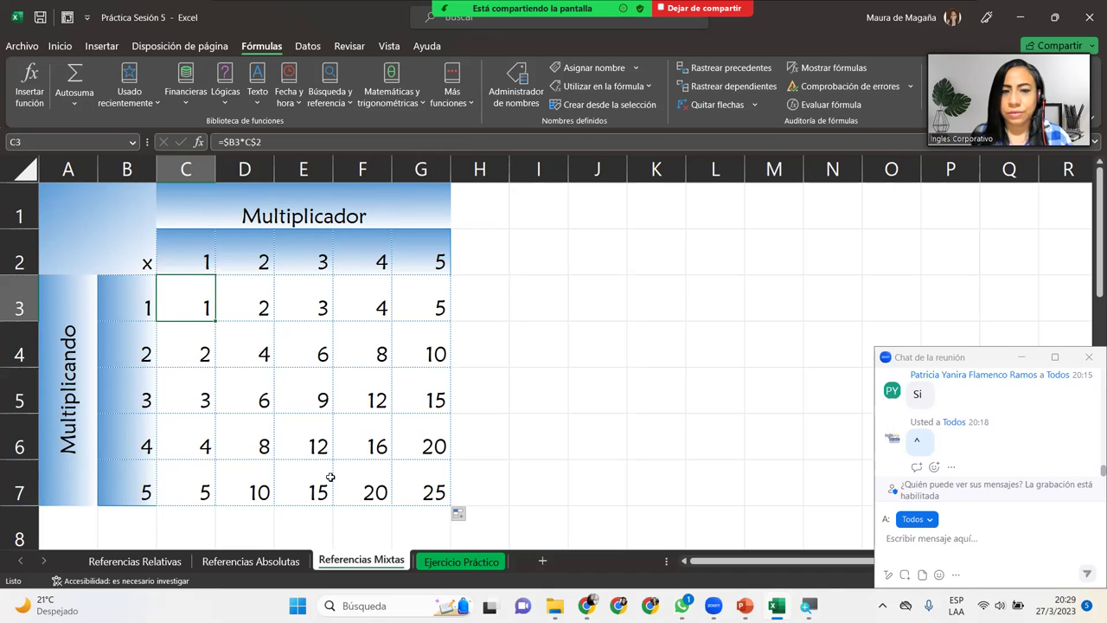
click(458, 566)
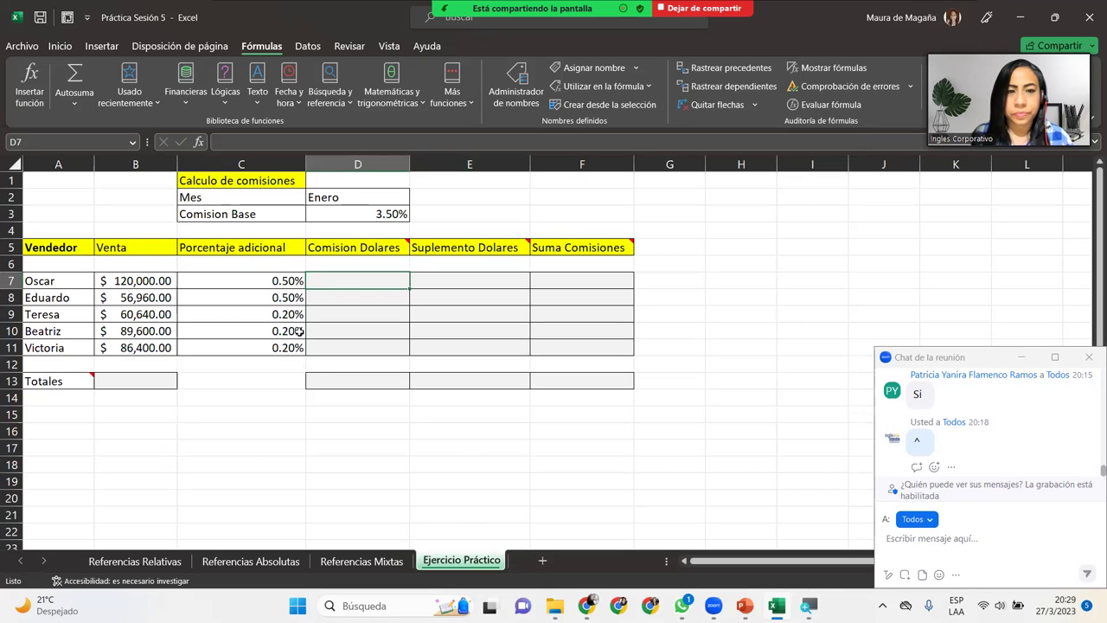
- Read the D5 note (Venta * Comisión Base) and start a formula in D7
mouse_move(353, 247)
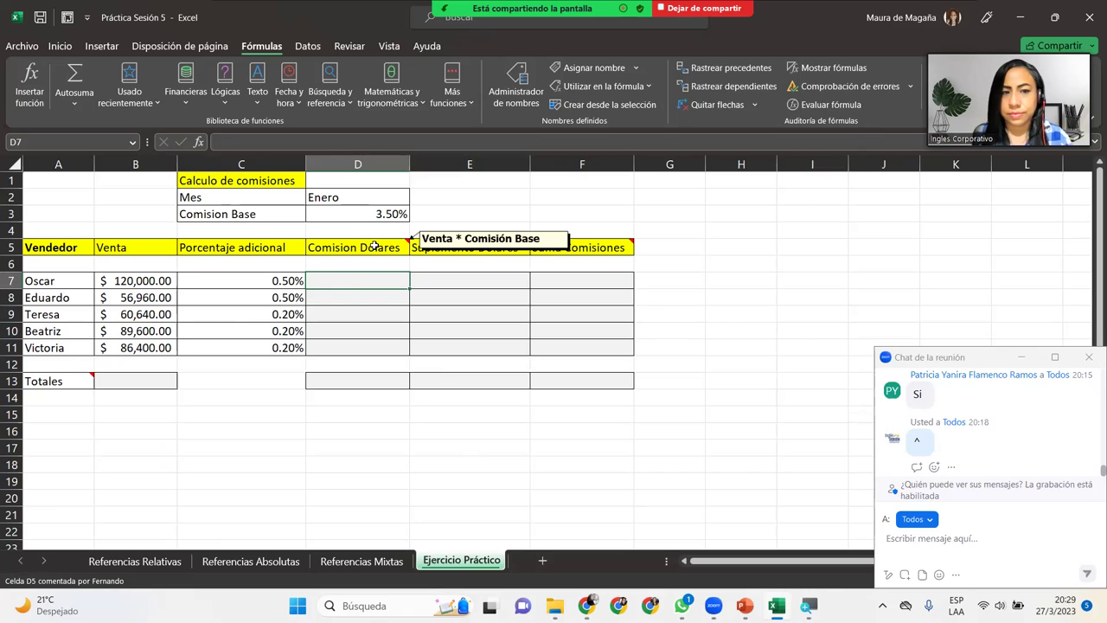
click(375, 247)
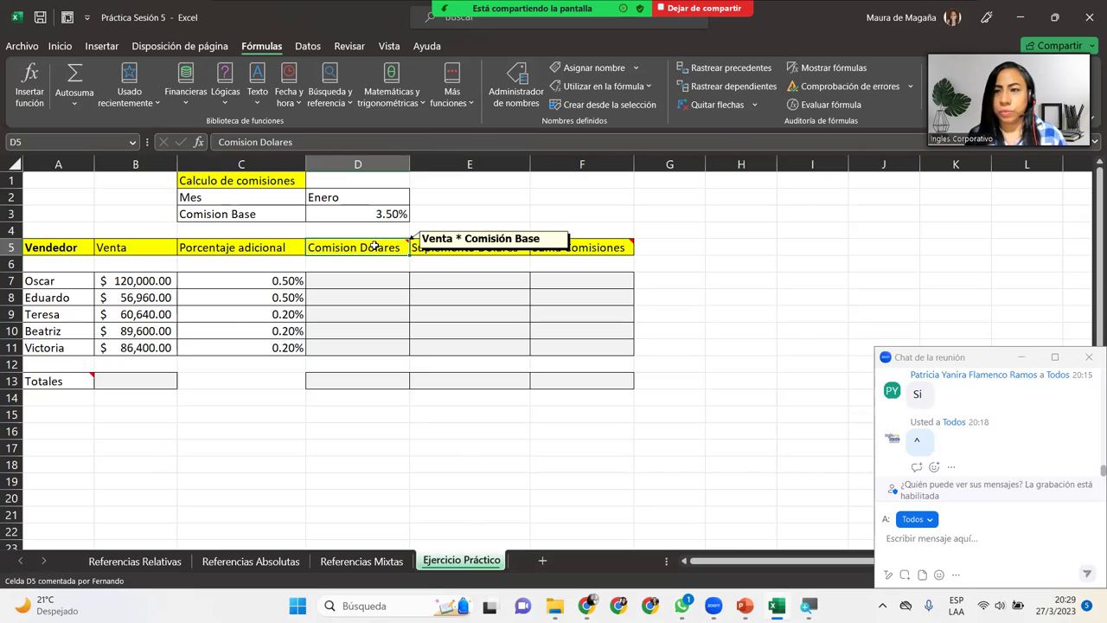
click(355, 275)
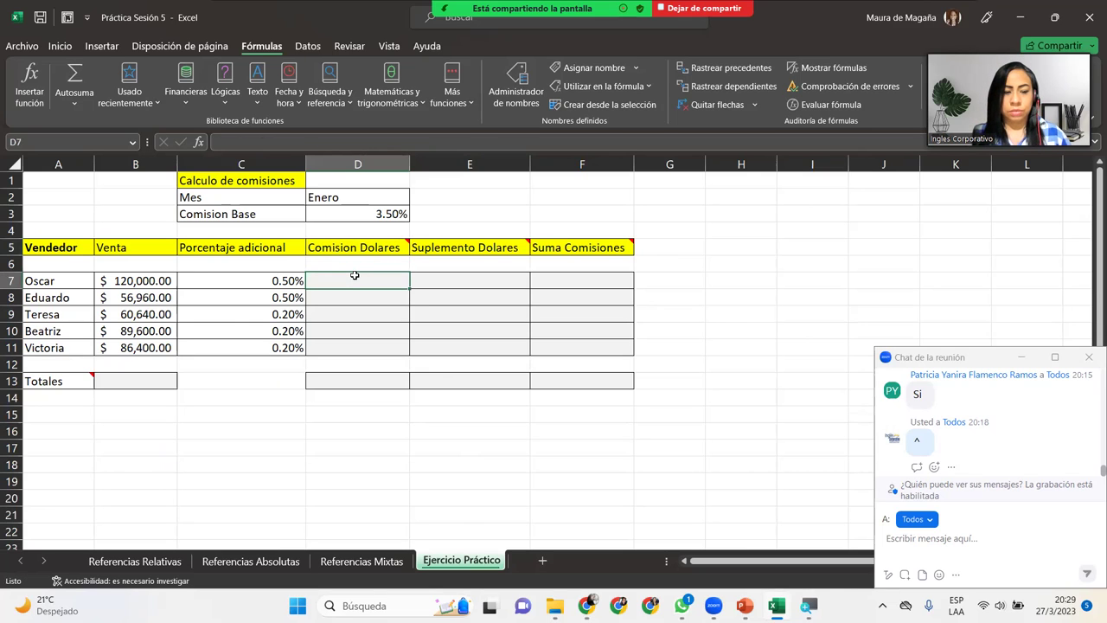
text(=)
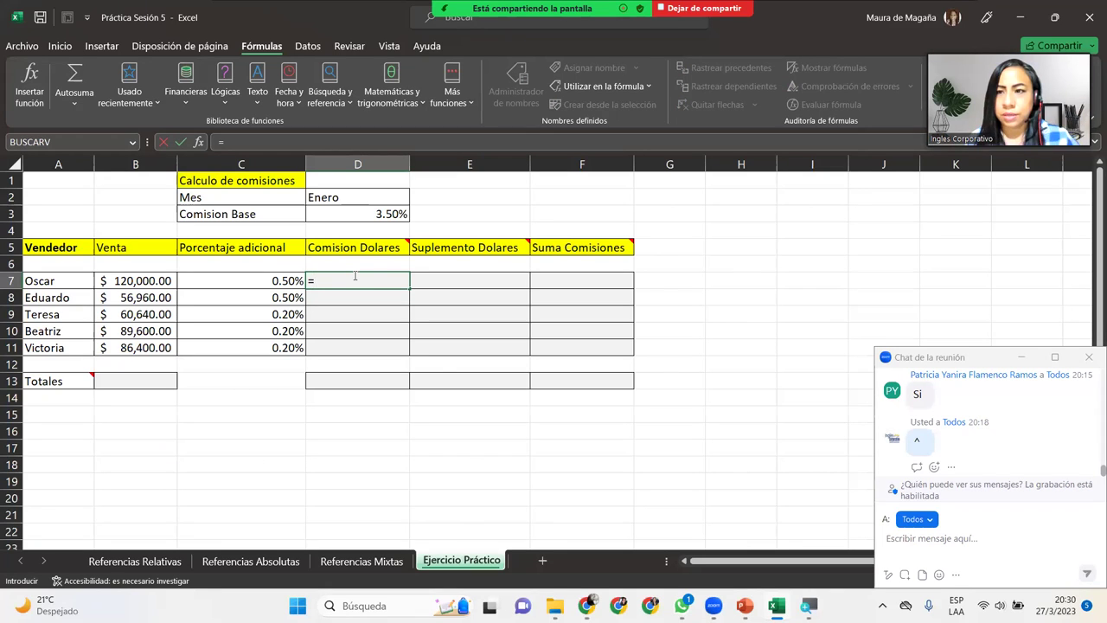
- Enter =B7*$D$3 in D7 and fill it down to D11 (4,200.00 to 3,024.00)
click(153, 281)
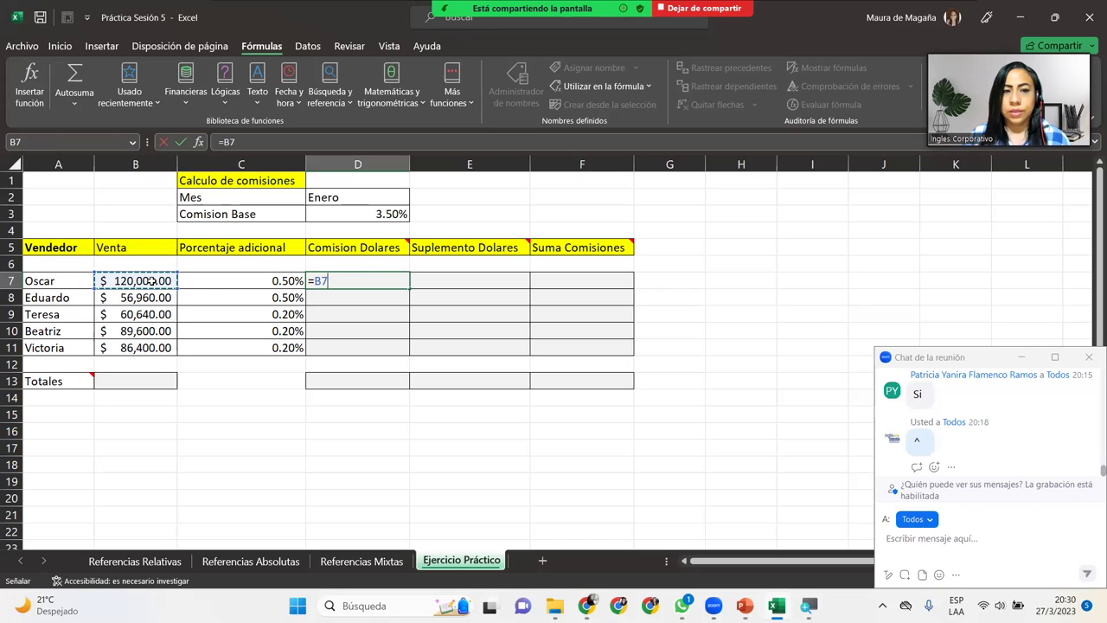
mouse_move(341, 248)
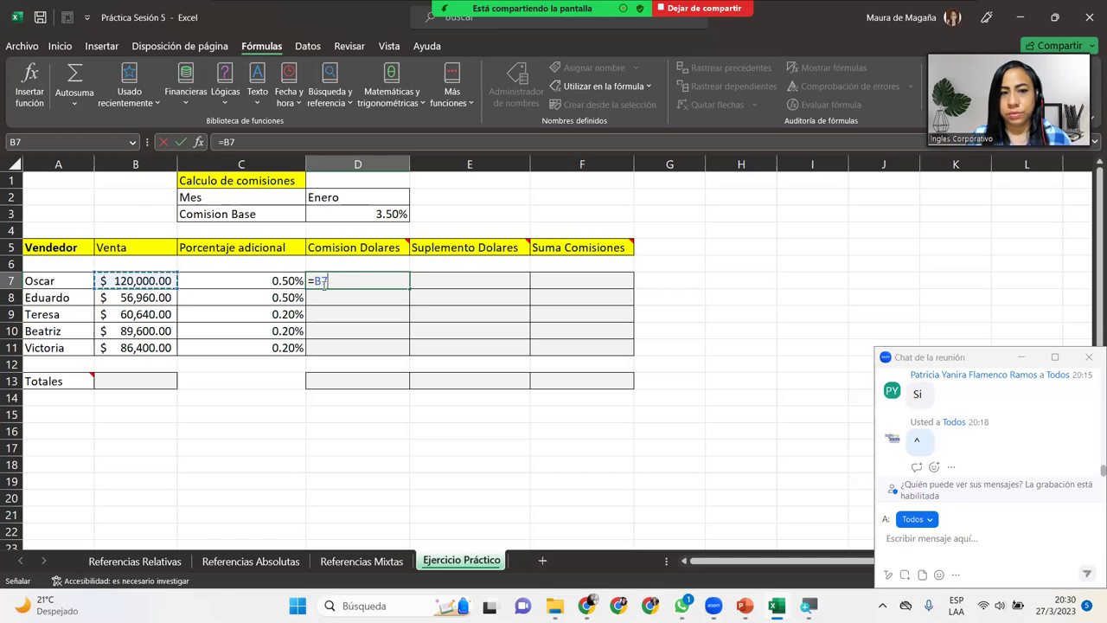
text(*)
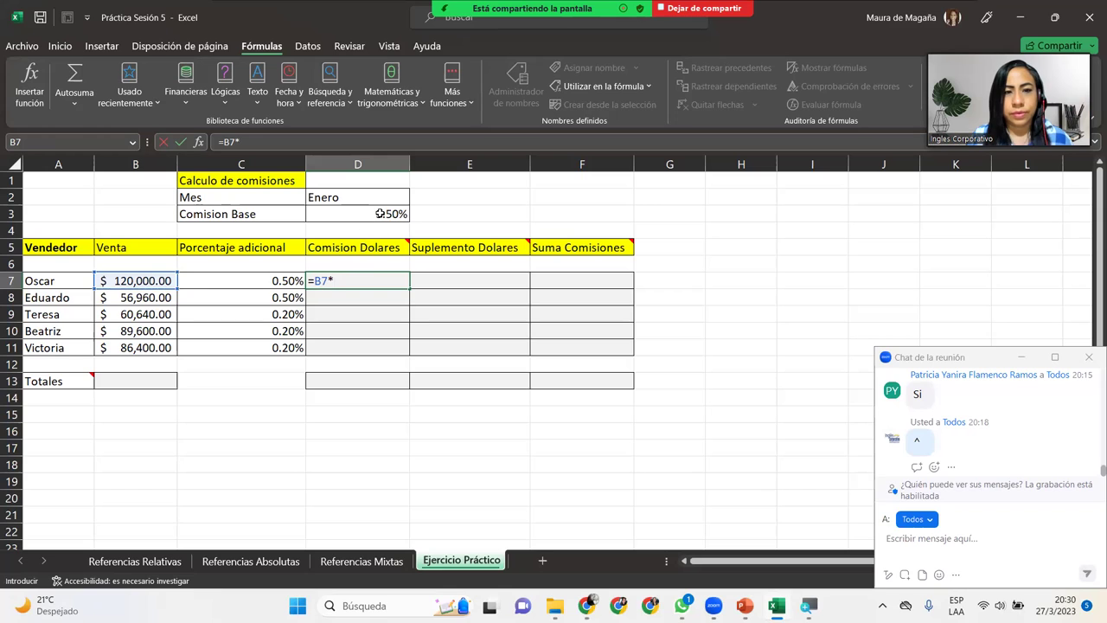
click(380, 213)
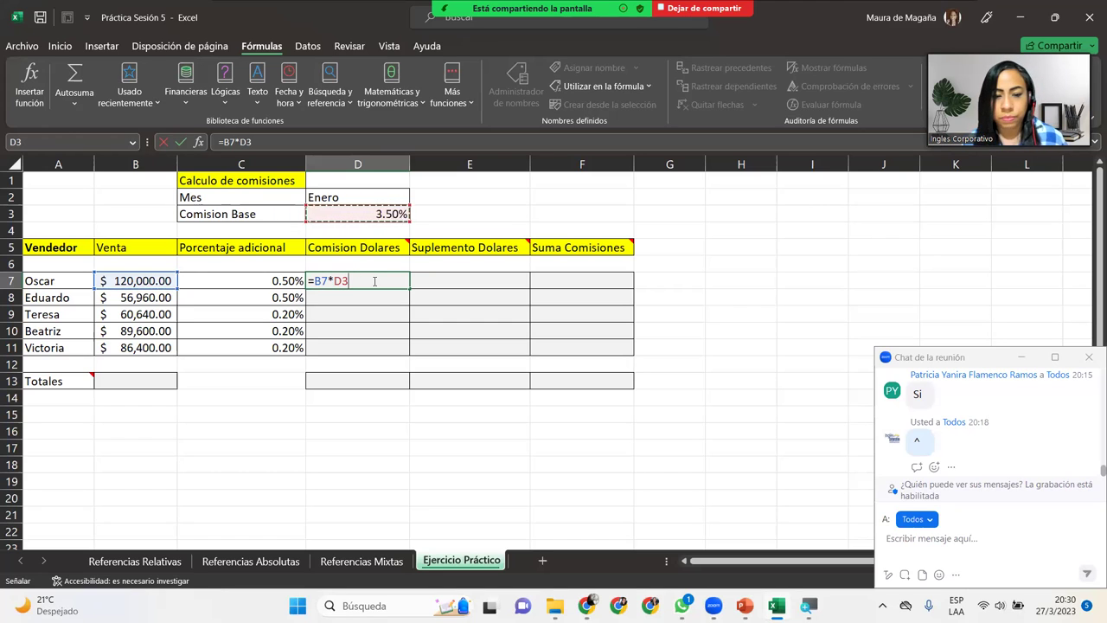
key(F4)
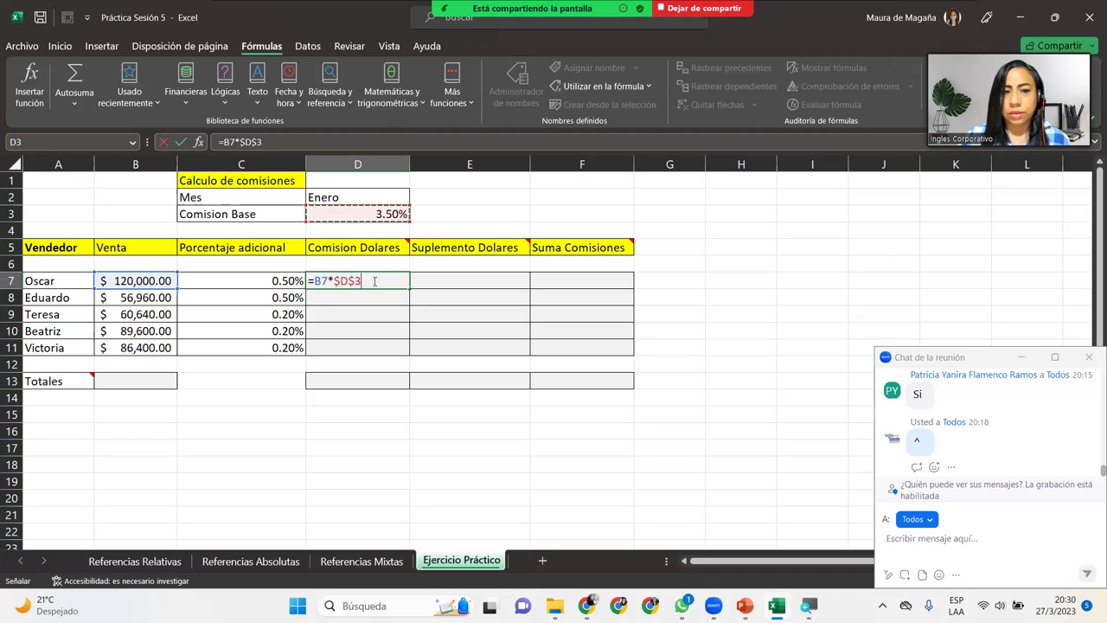
key(Return)
click(373, 281)
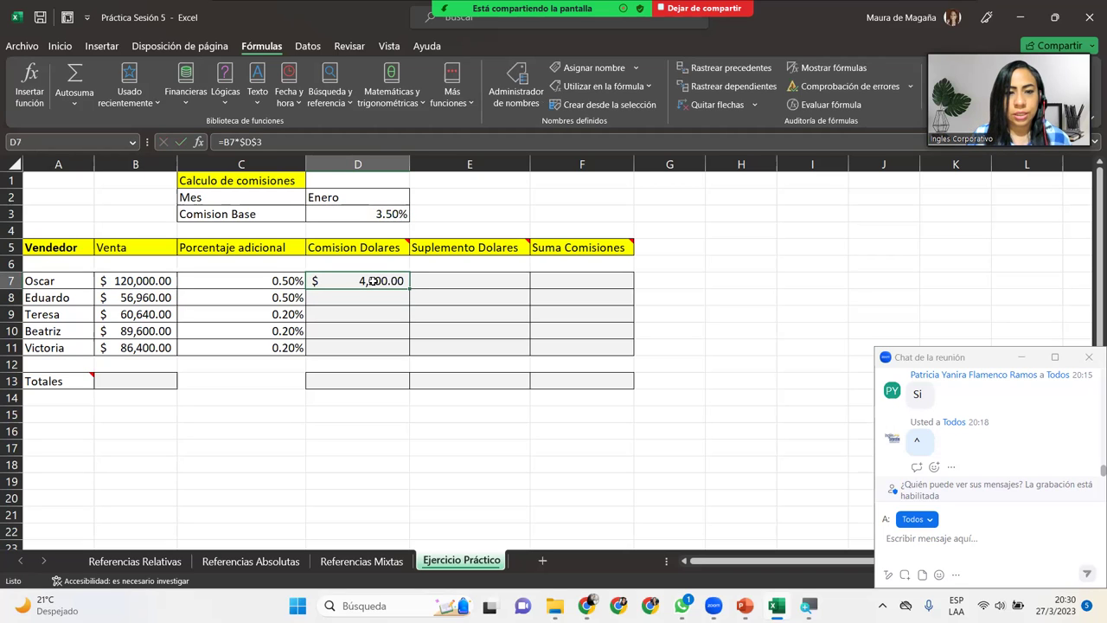
drag(409, 289, 415, 354)
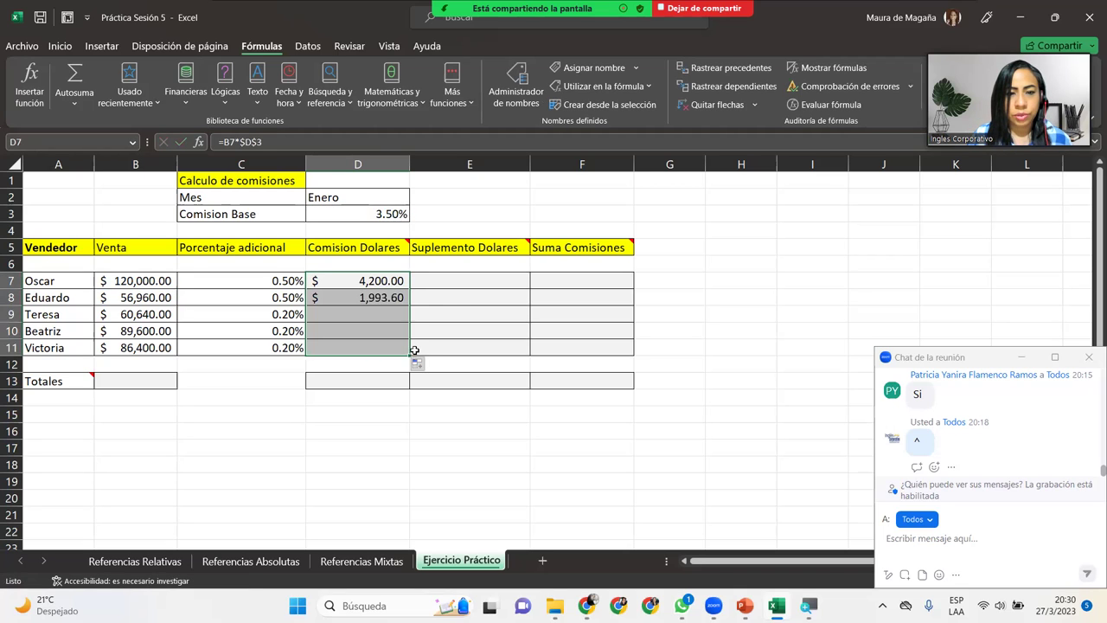
click(470, 281)
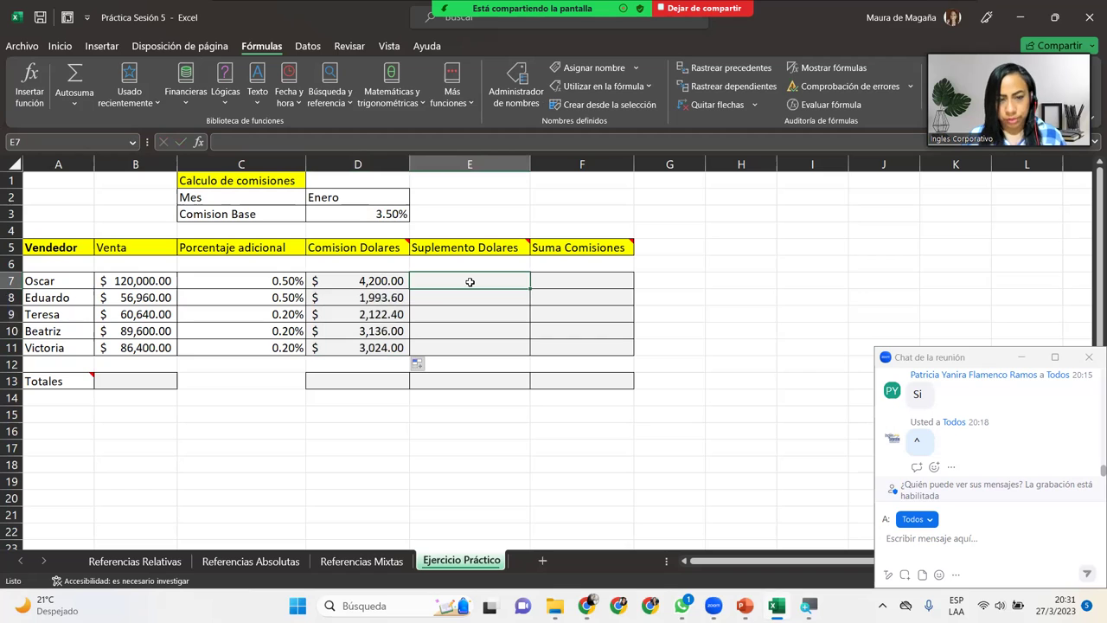
click(346, 282)
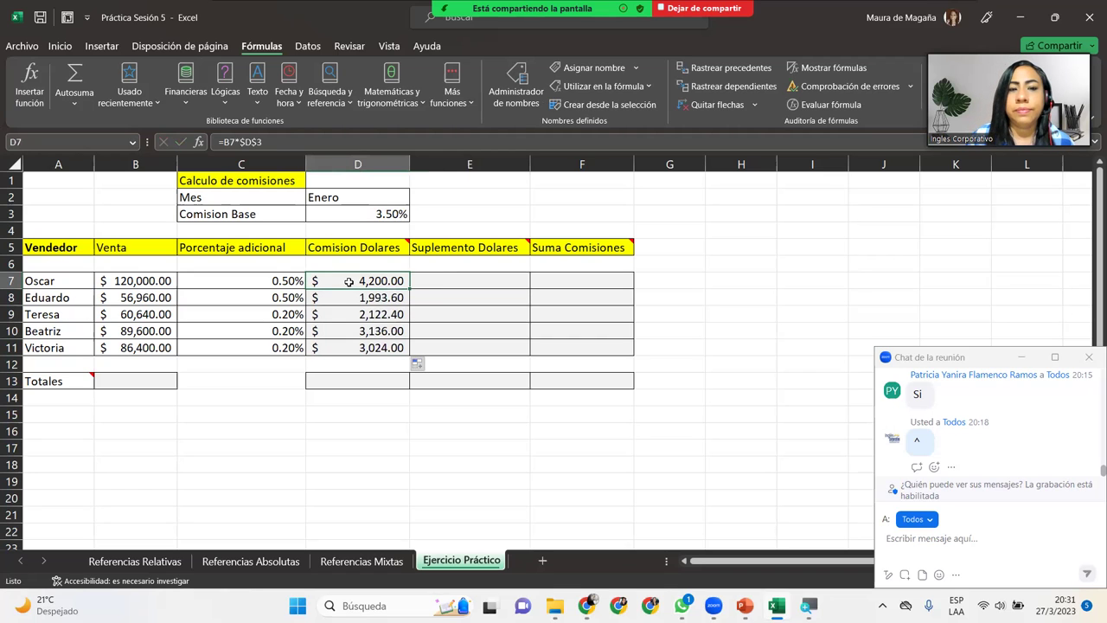
click(835, 68)
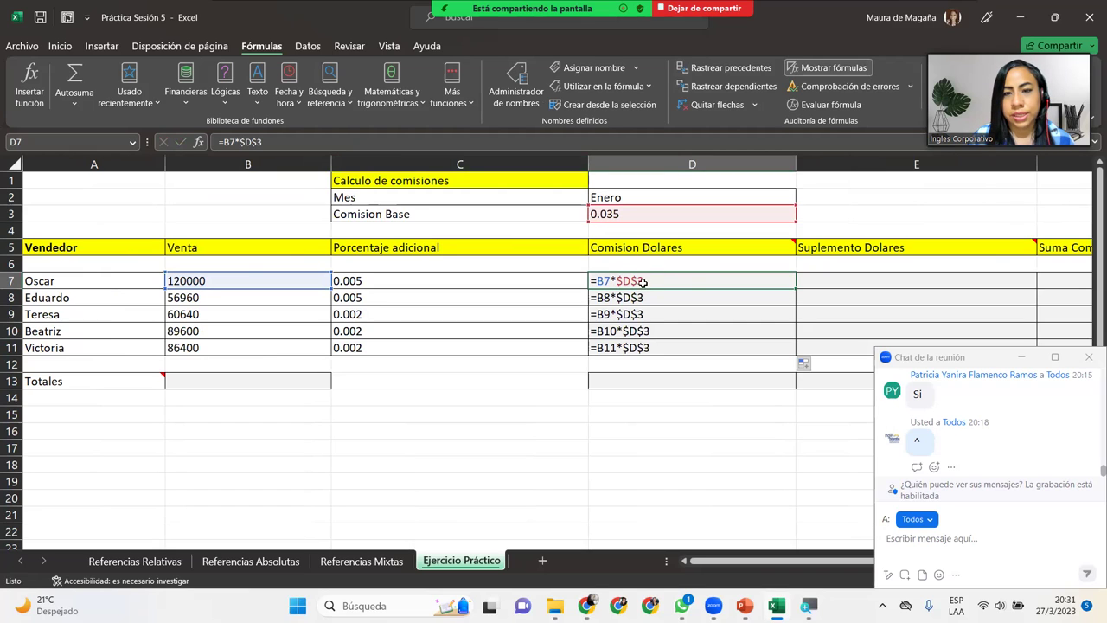
click(666, 302)
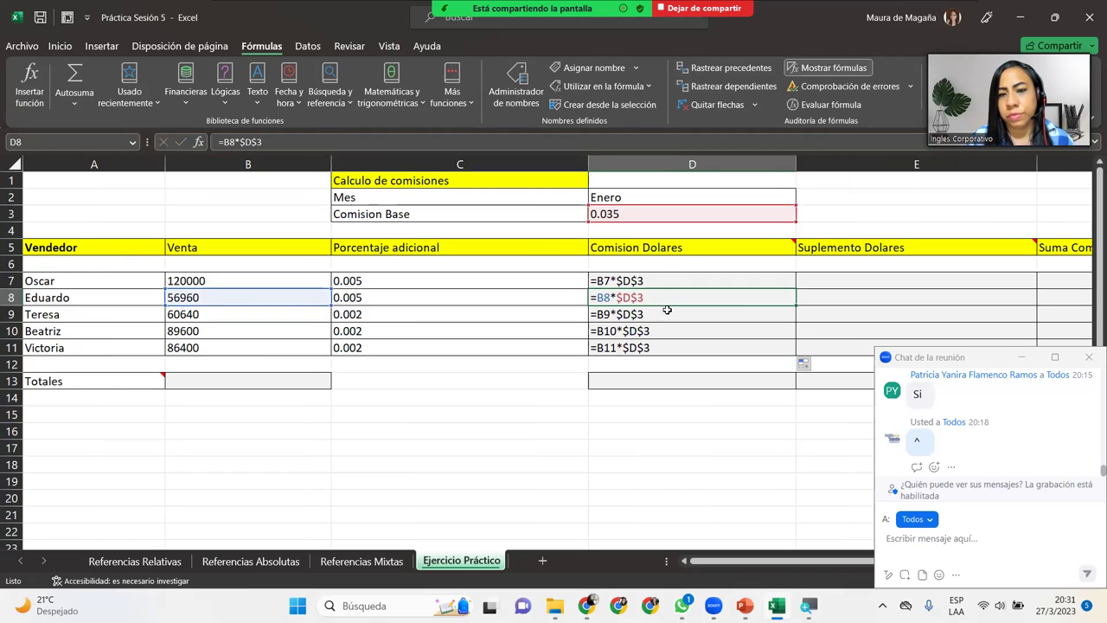
click(667, 312)
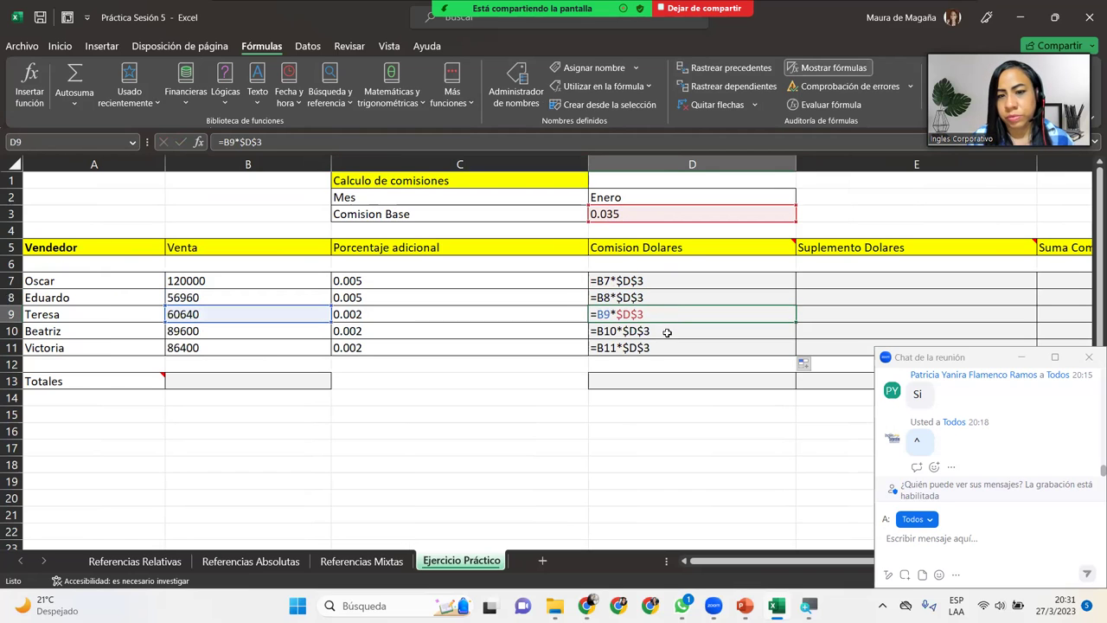
click(667, 329)
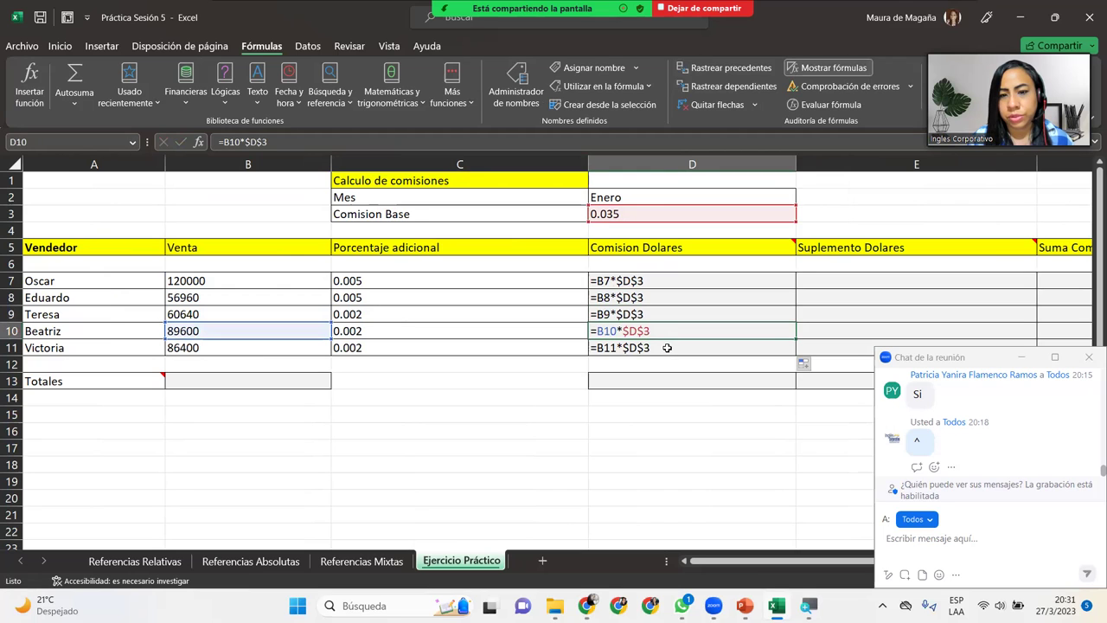
click(667, 348)
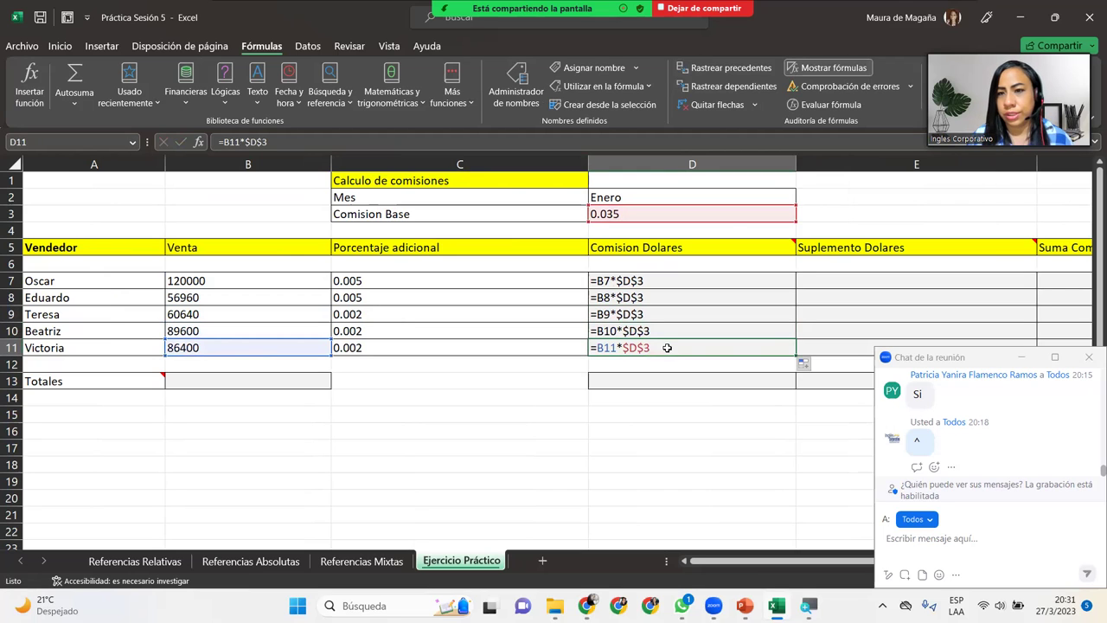
click(844, 71)
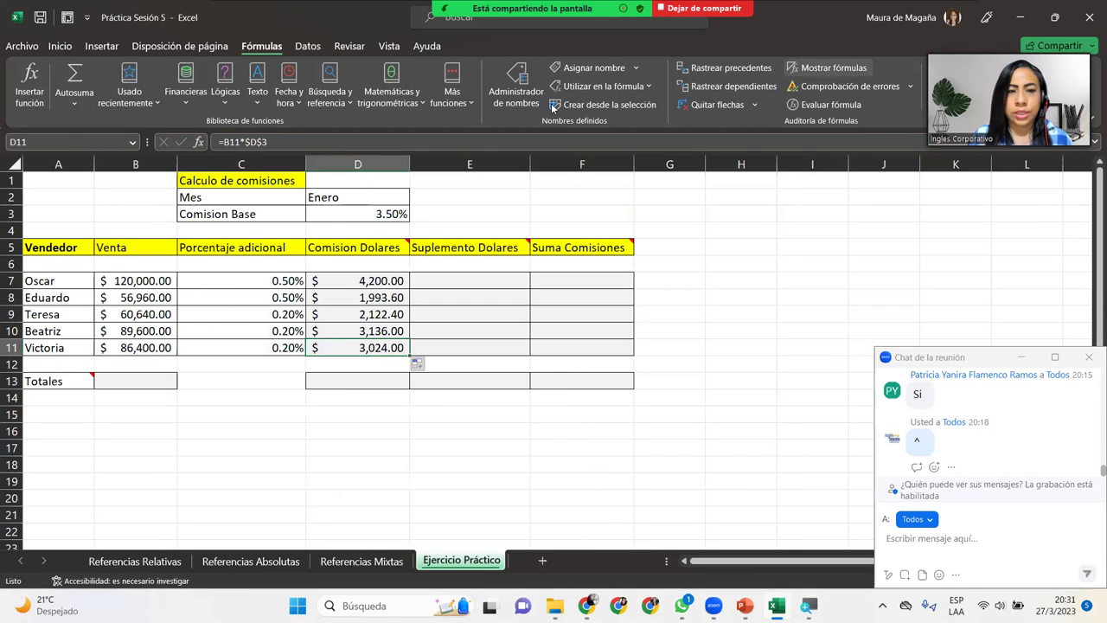
click(472, 284)
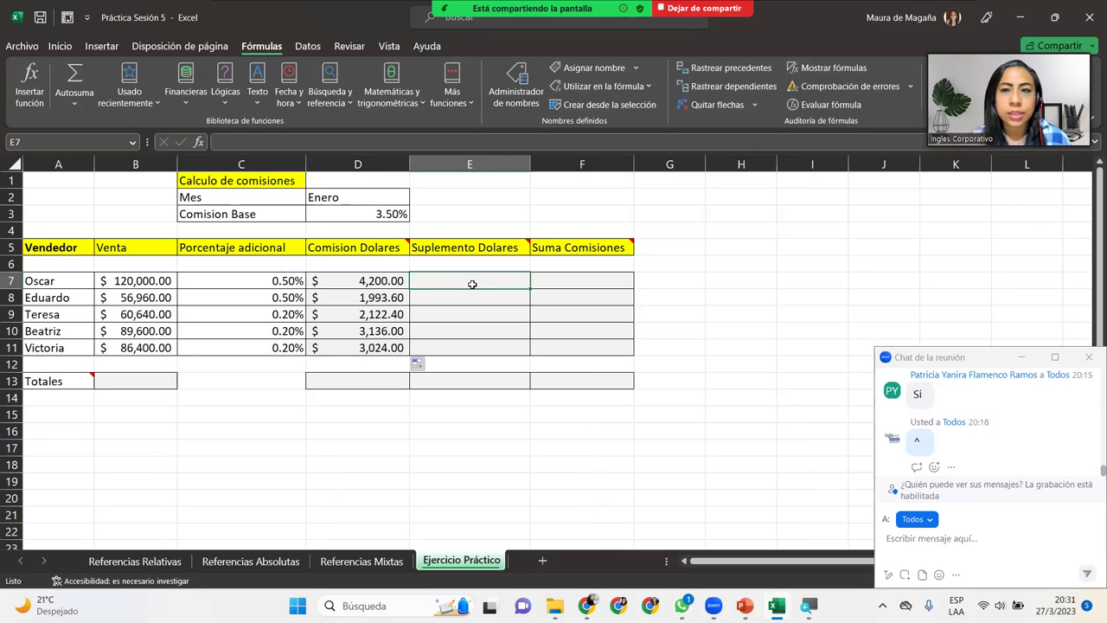
mouse_move(498, 245)
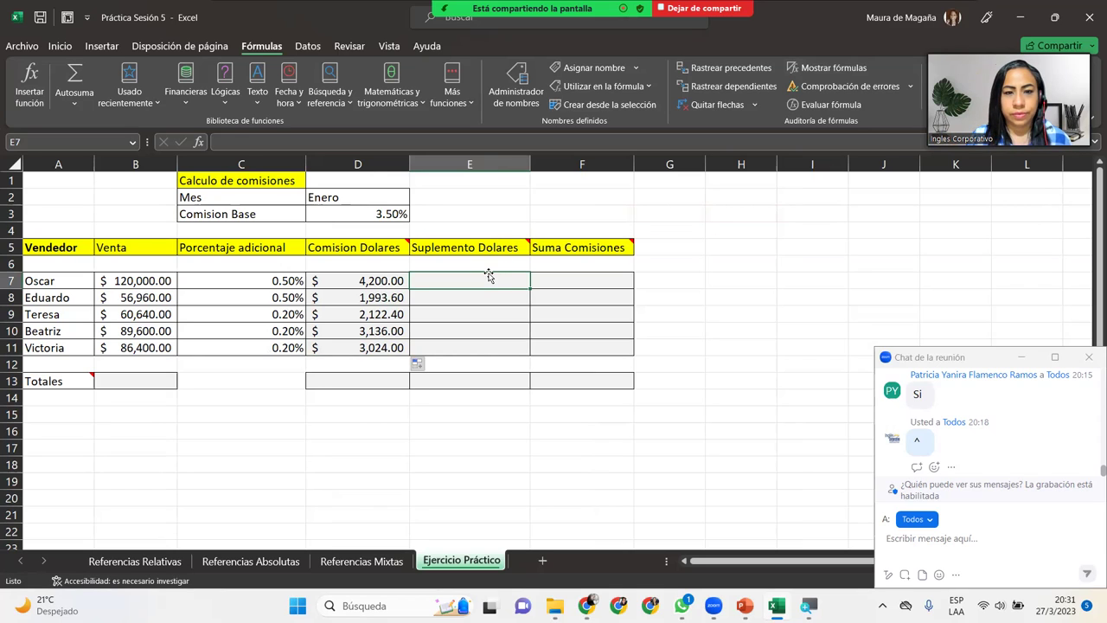
- Enter =B7*C7 in E7 and copy it down to E11 (600.00 to 172.80)
text(=)
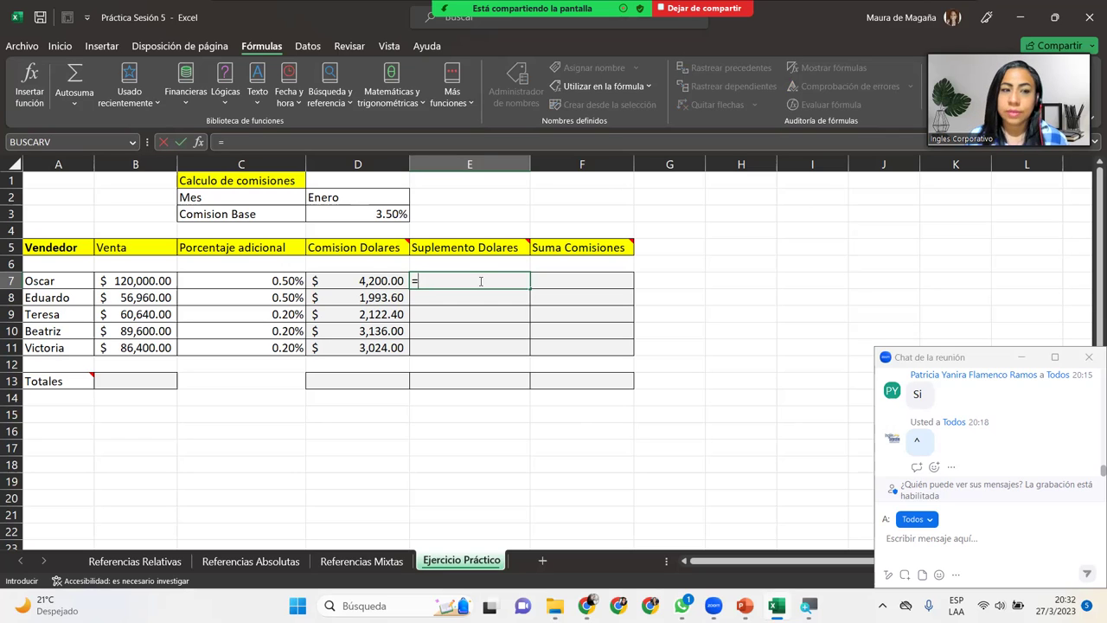
click(164, 279)
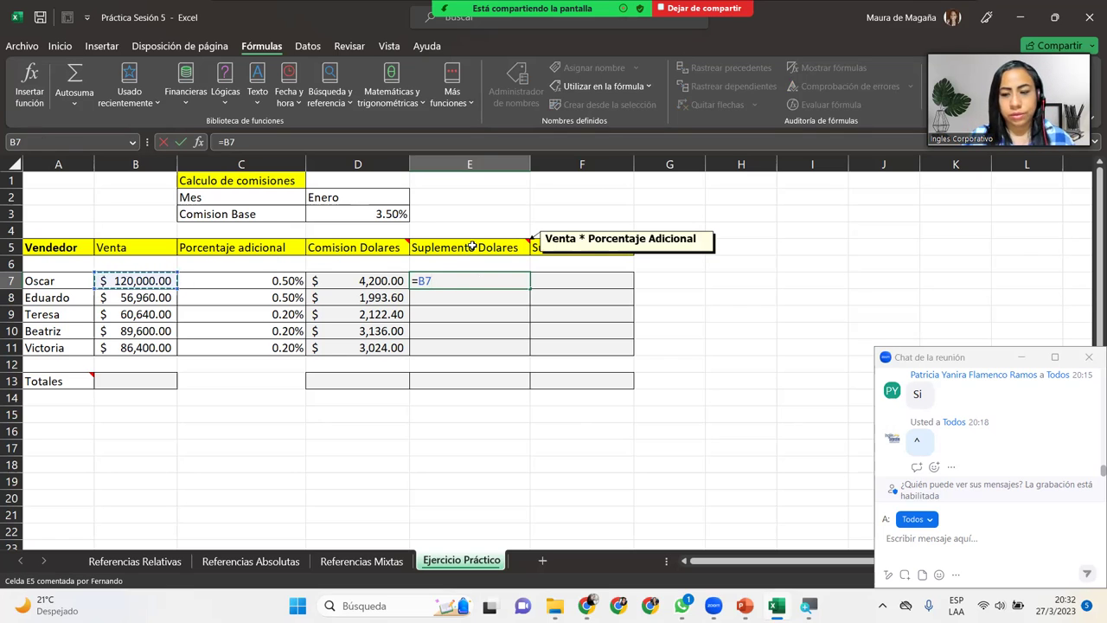
text(*)
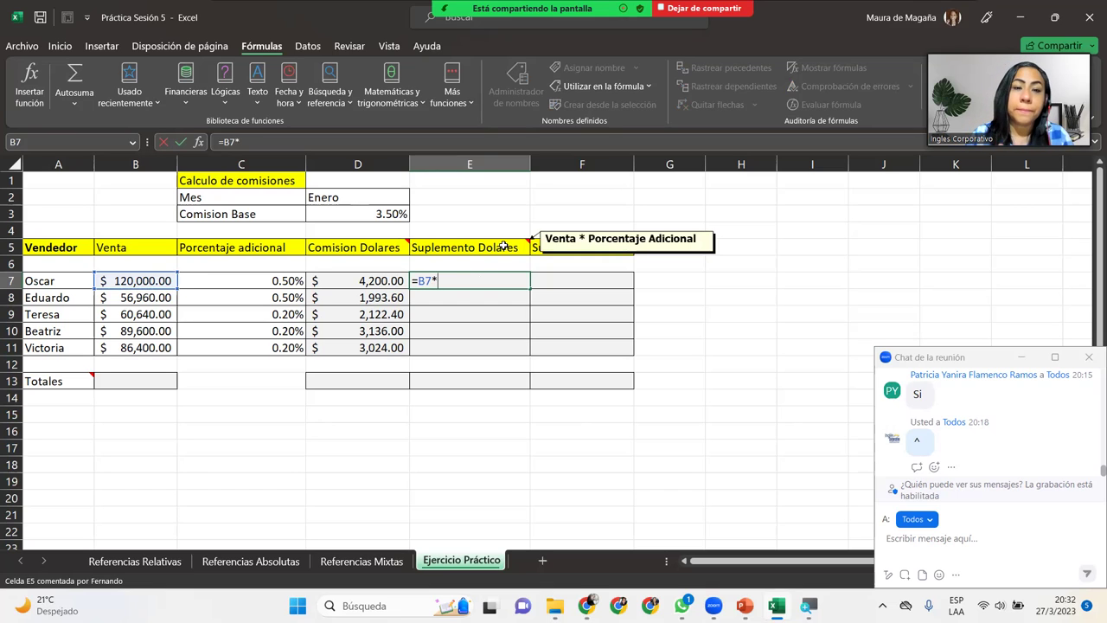
click(248, 283)
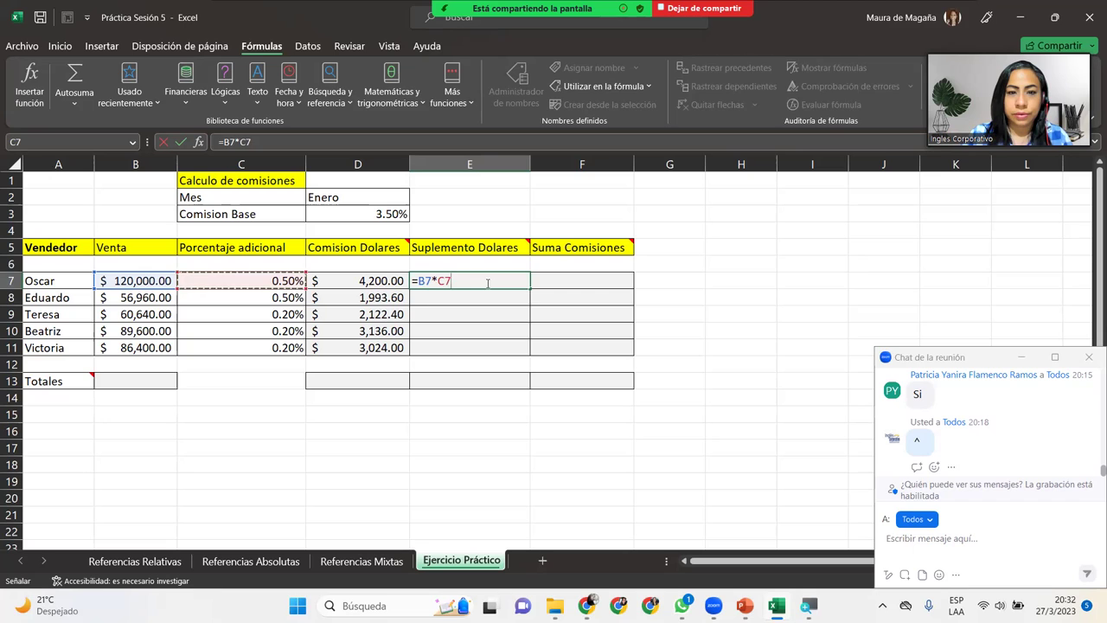
key(Return)
click(487, 283)
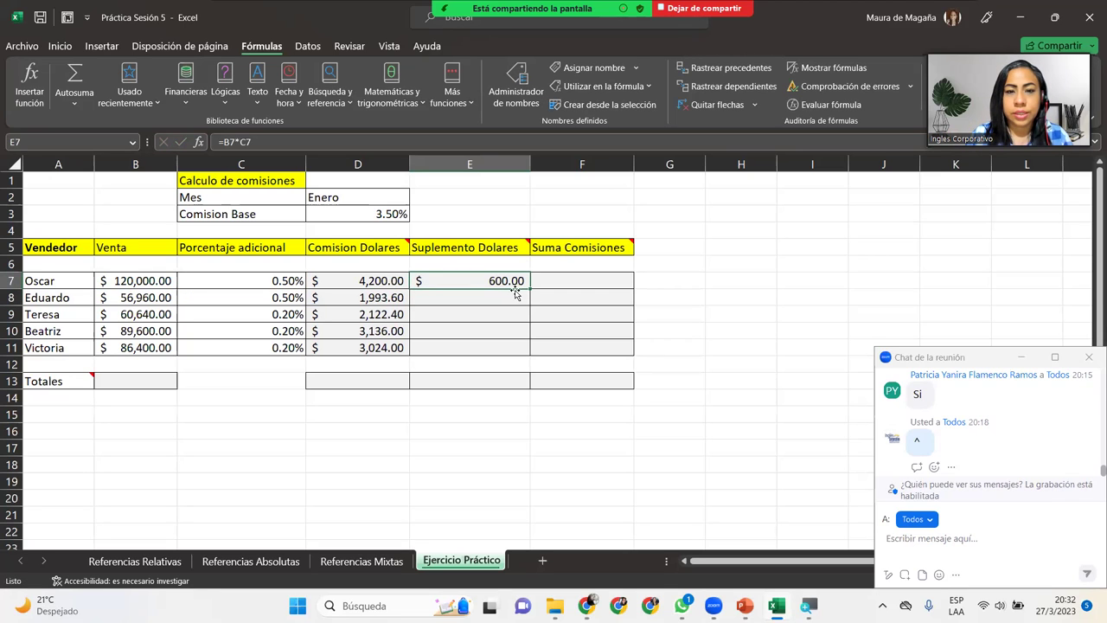
drag(529, 285, 526, 353)
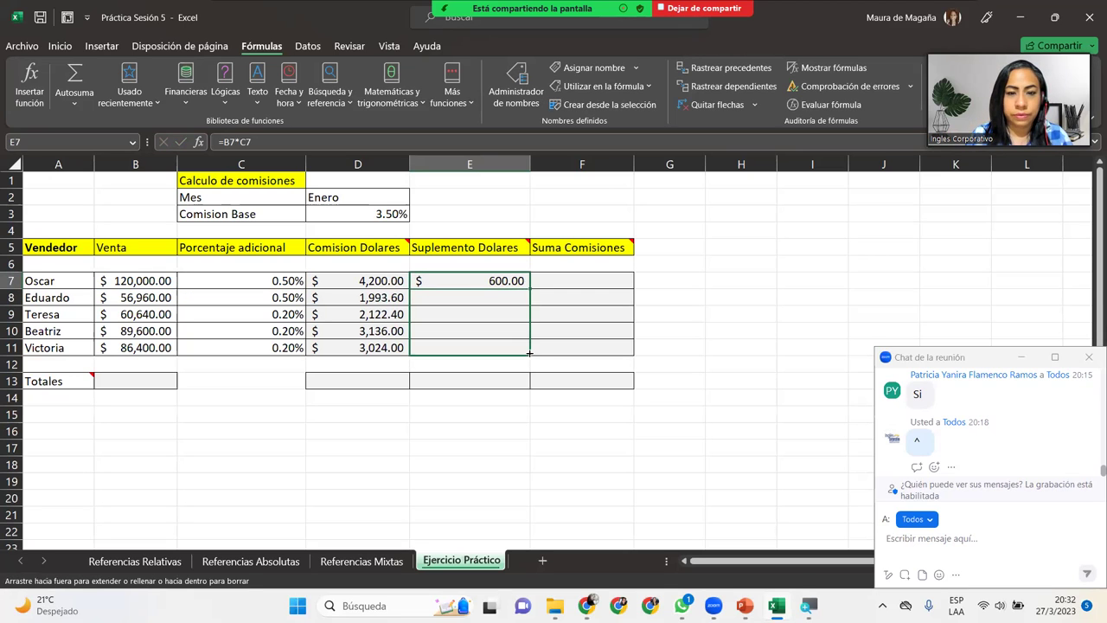
click(500, 301)
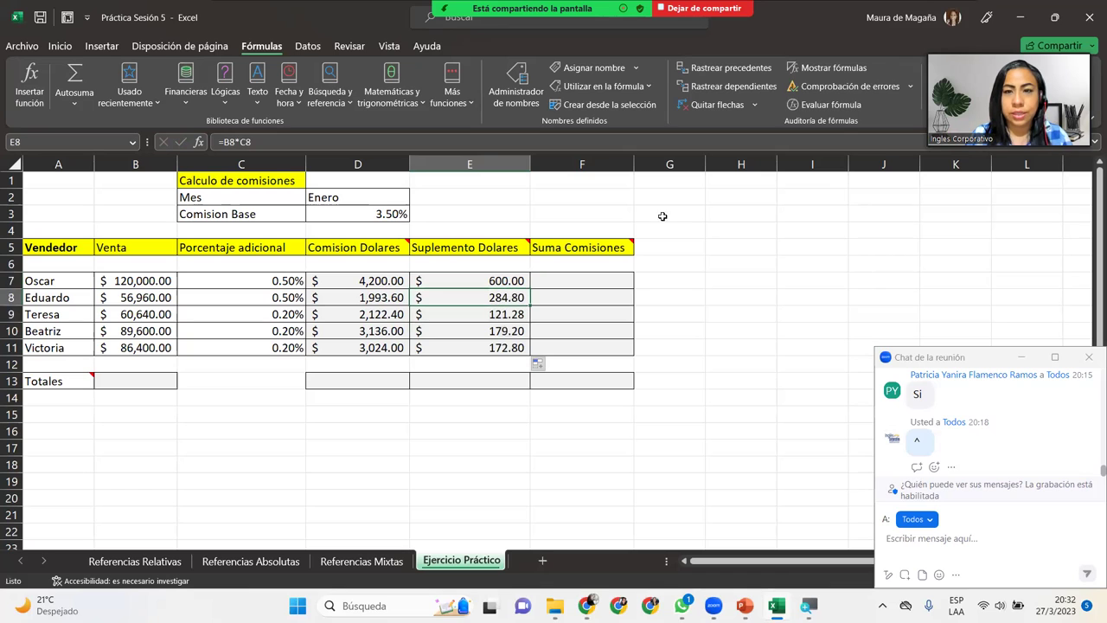
click(857, 71)
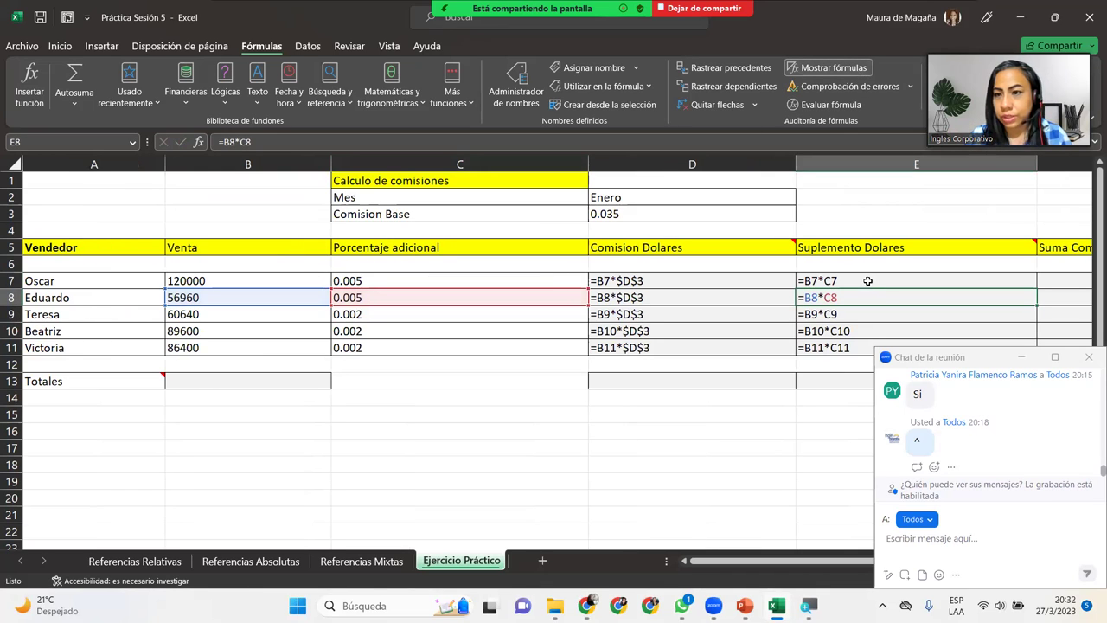
click(868, 281)
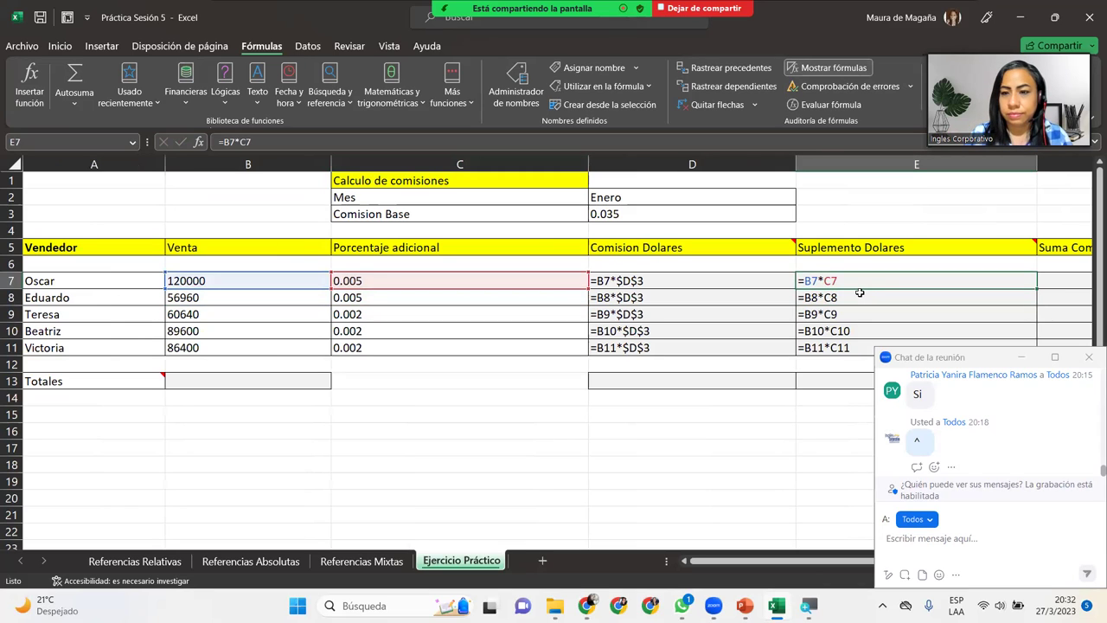
click(860, 293)
key(Down)
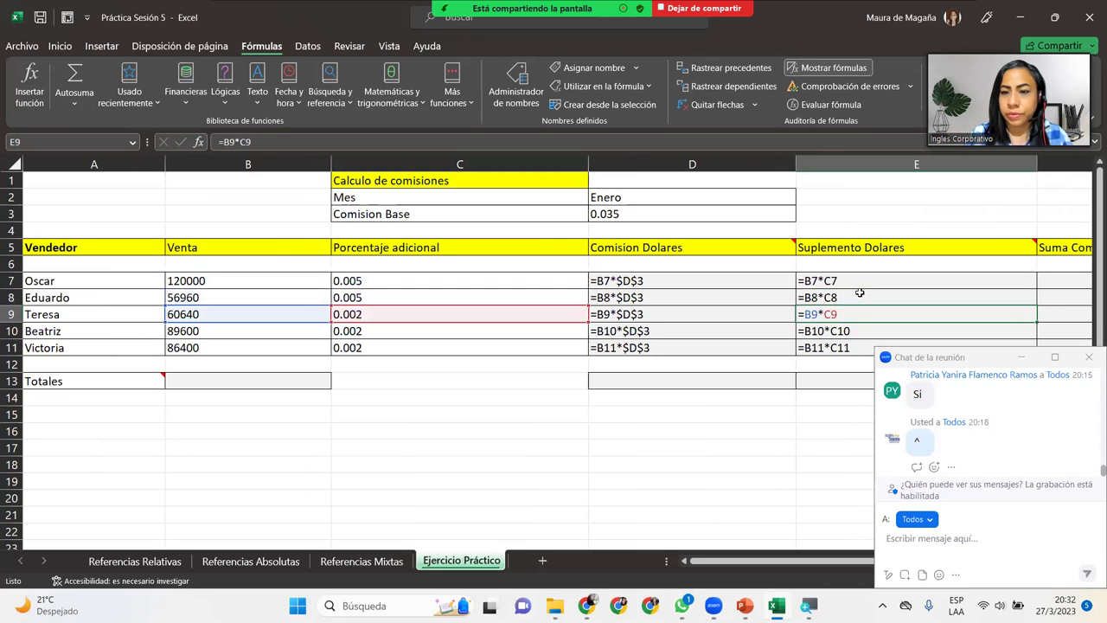
key(Down)
key(Down)
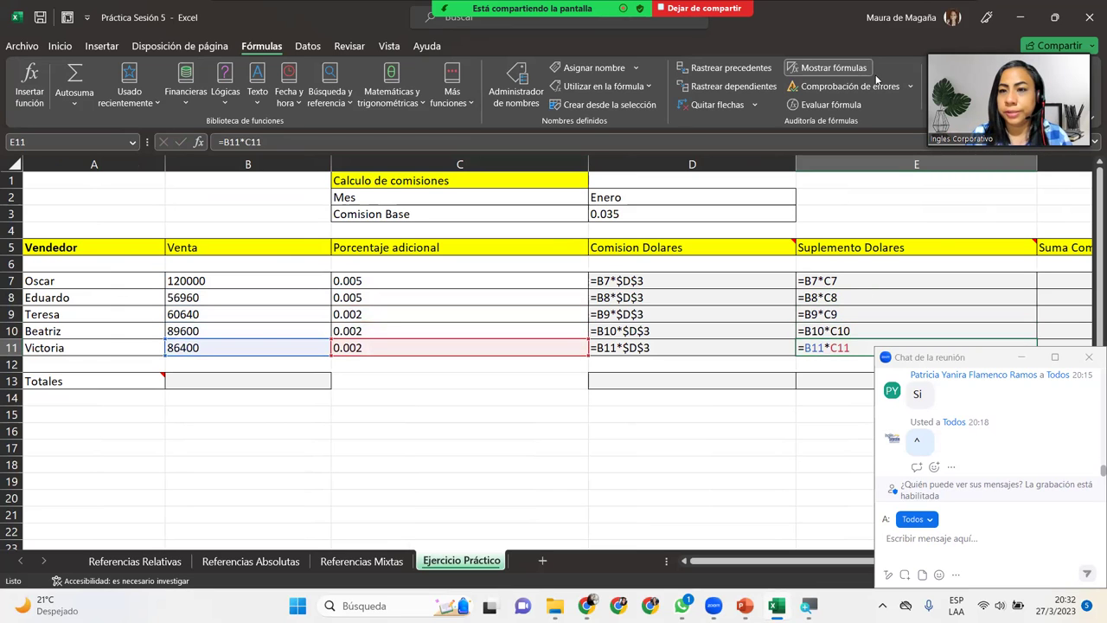
click(848, 68)
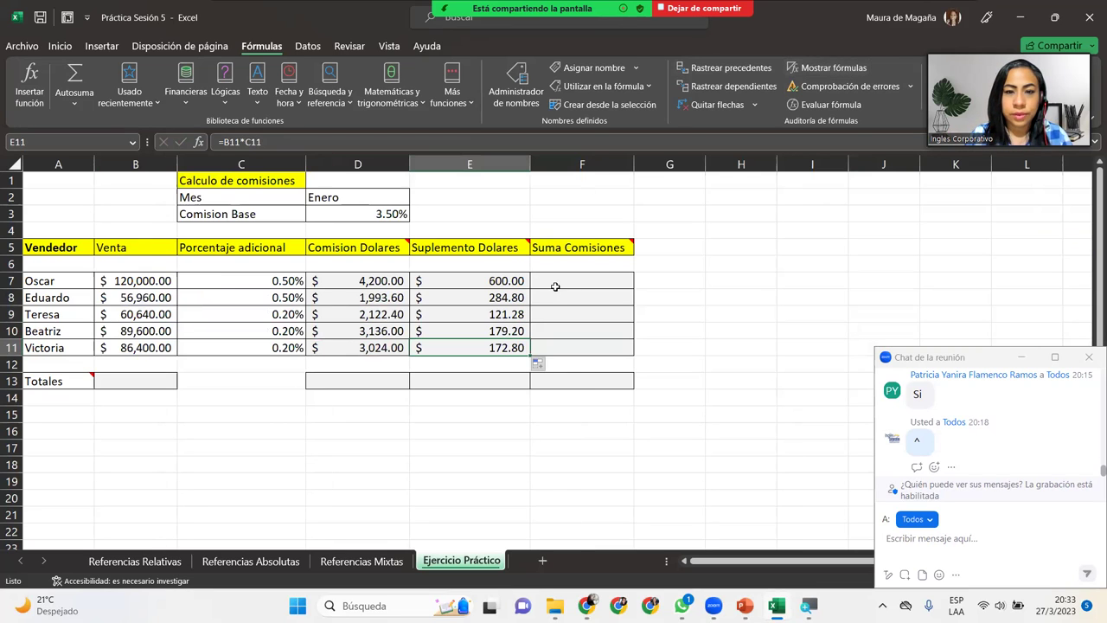
- Enter =D7+E7 in F7 and fill it down to F11 (4,800.00 to 3,196.80)
click(586, 280)
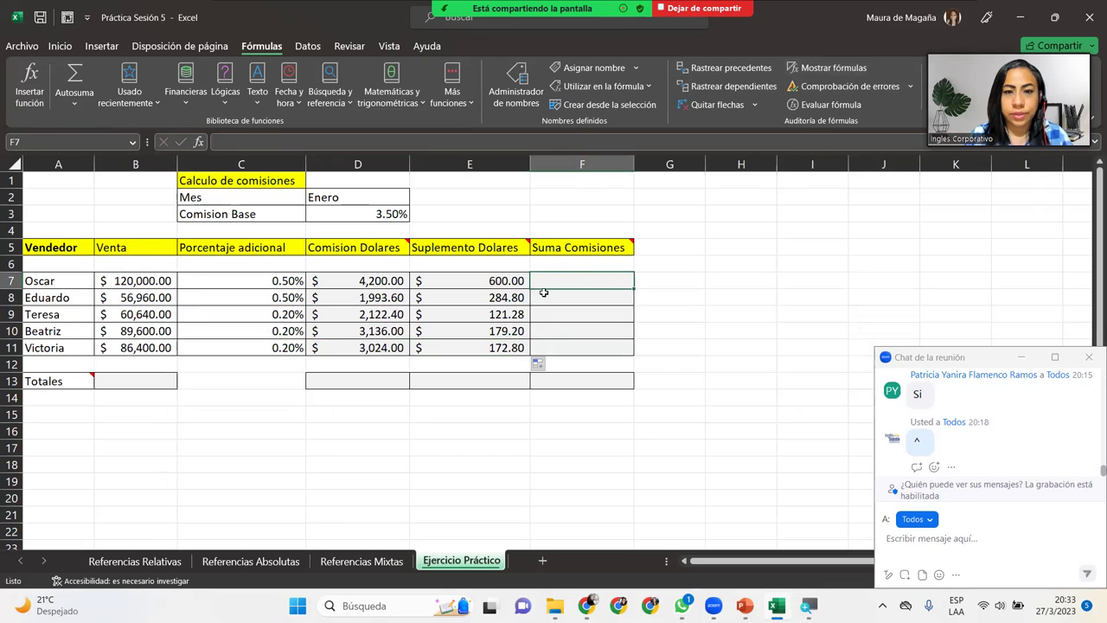
mouse_move(589, 247)
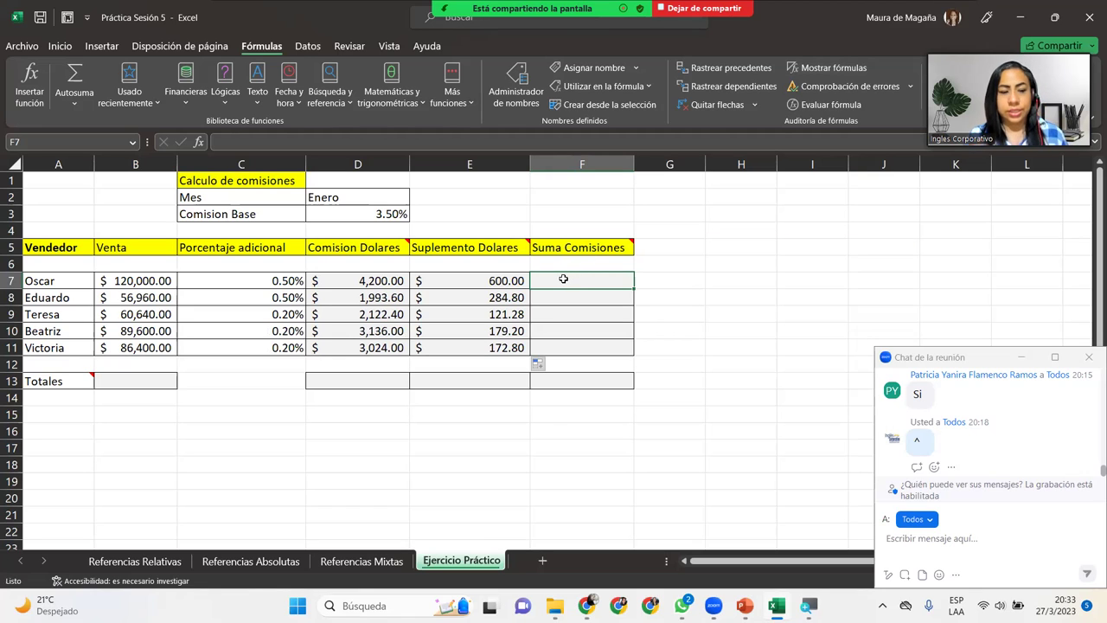
text(=)
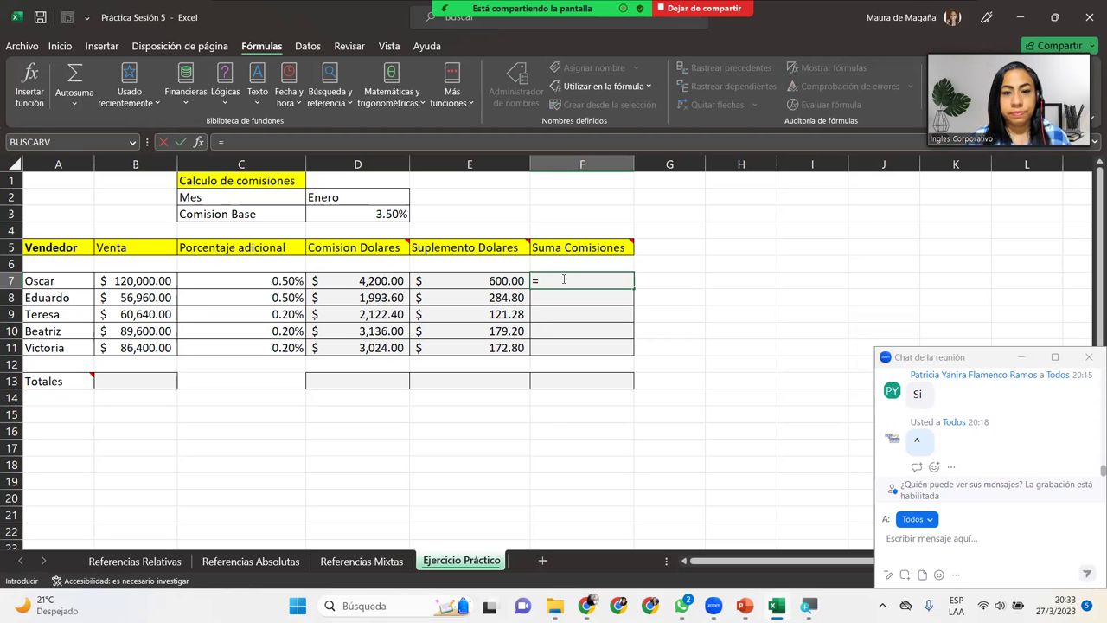
click(405, 281)
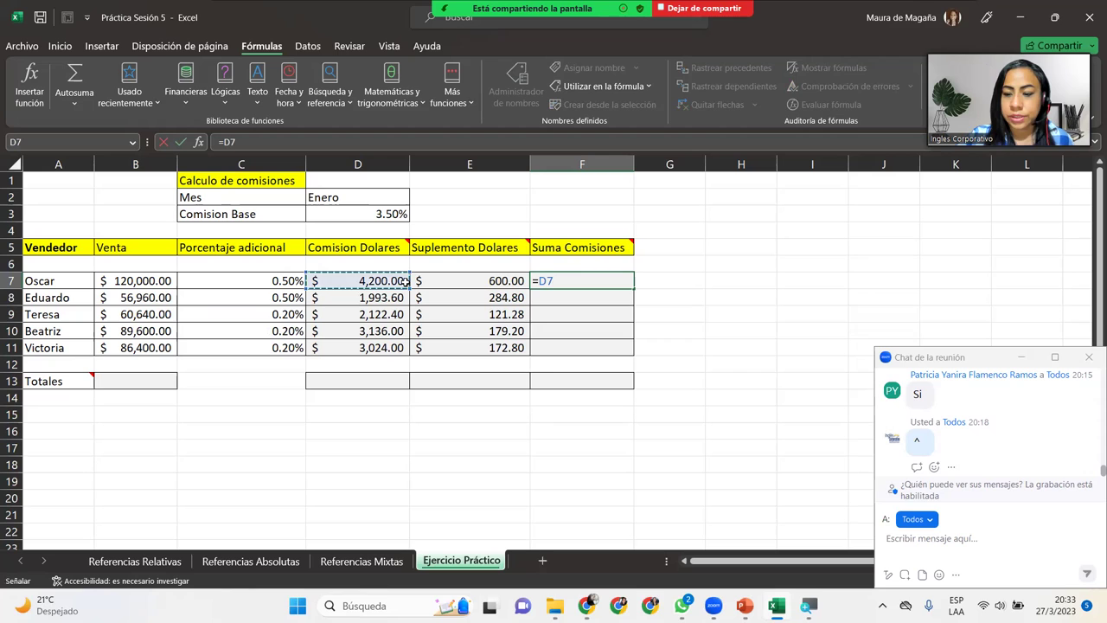
text(+)
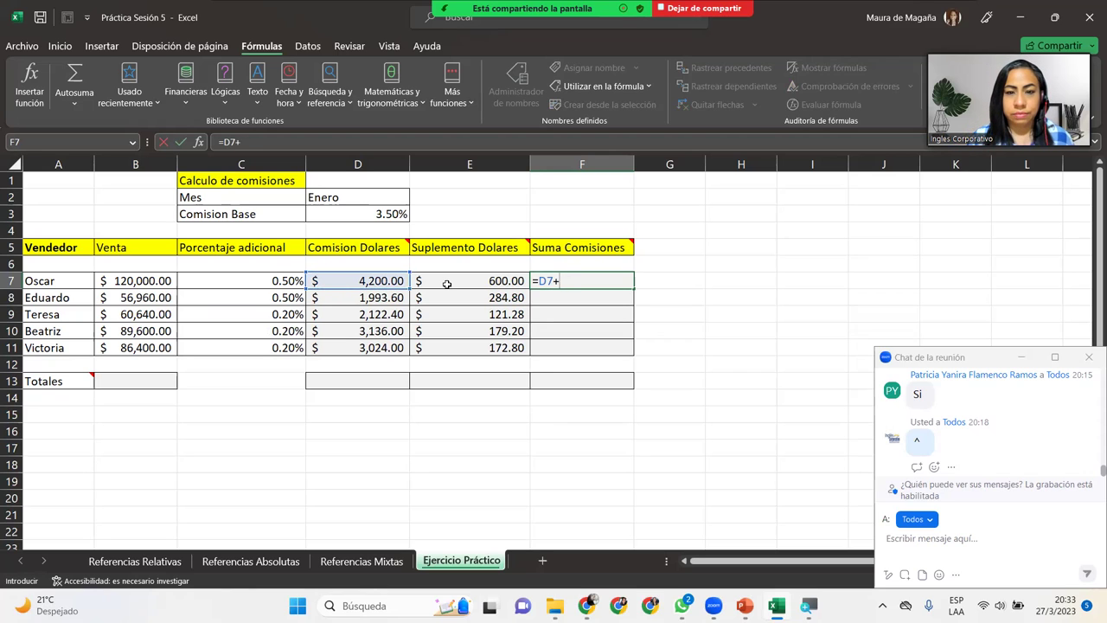
click(447, 284)
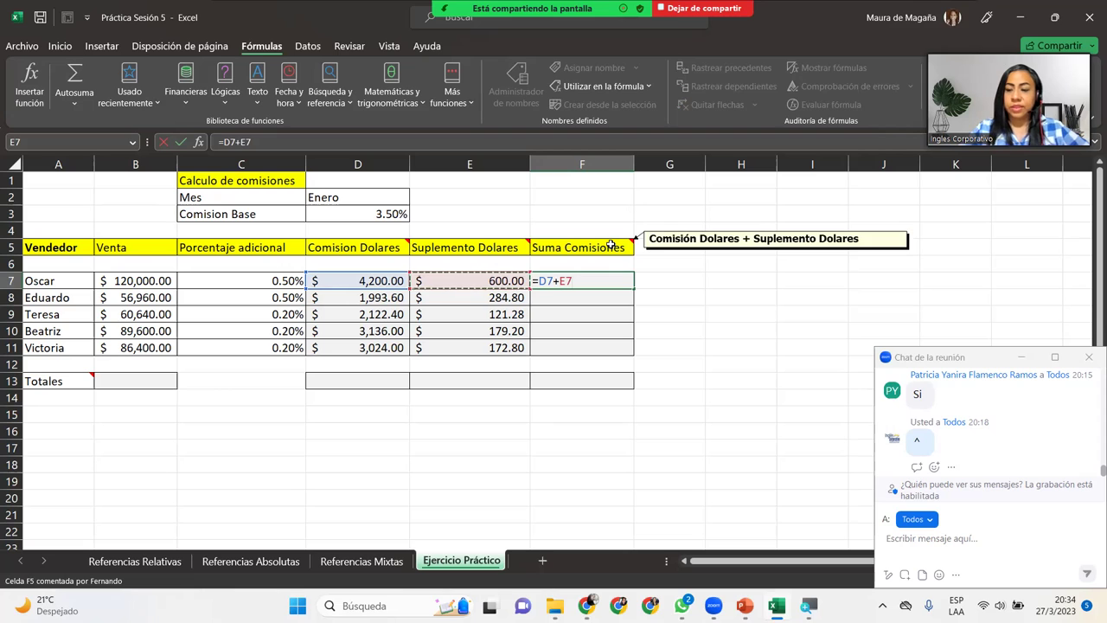
key(Return)
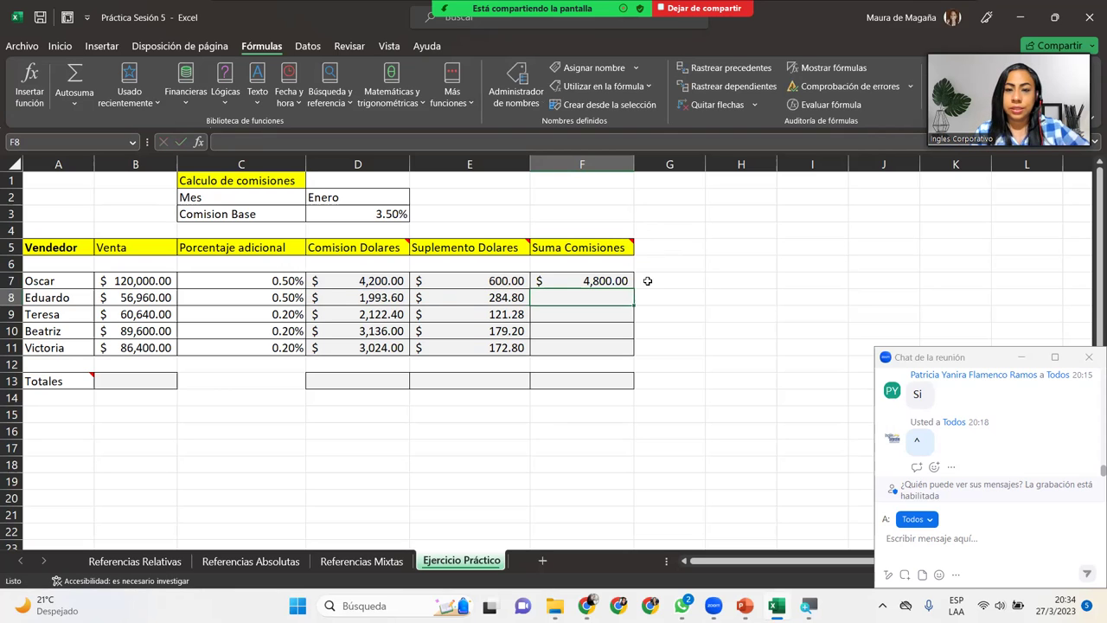
click(629, 281)
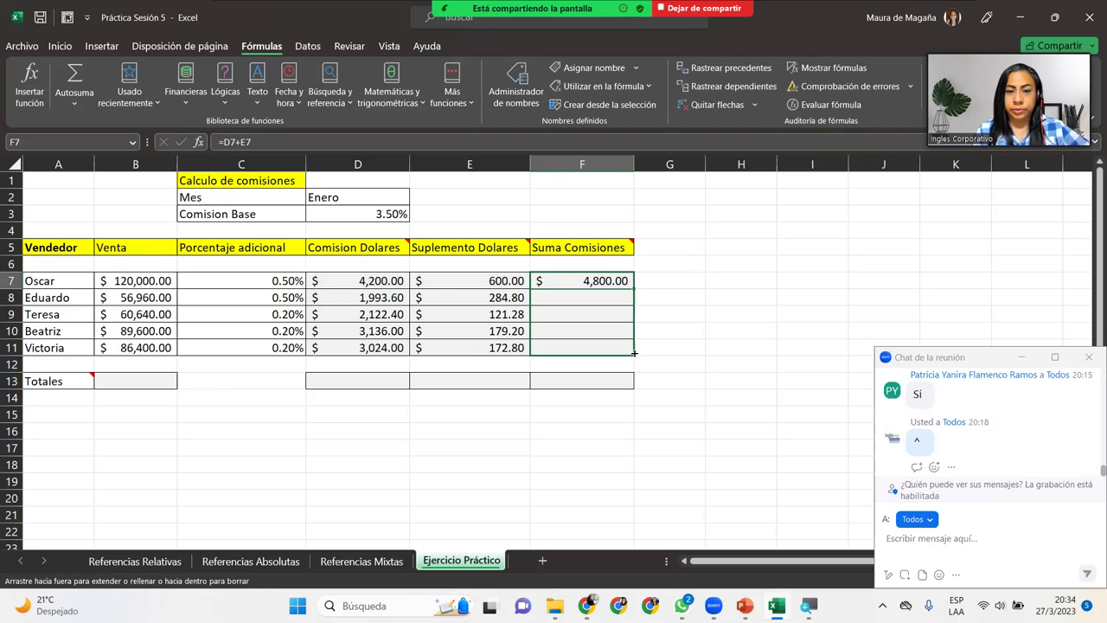
drag(633, 288, 632, 353)
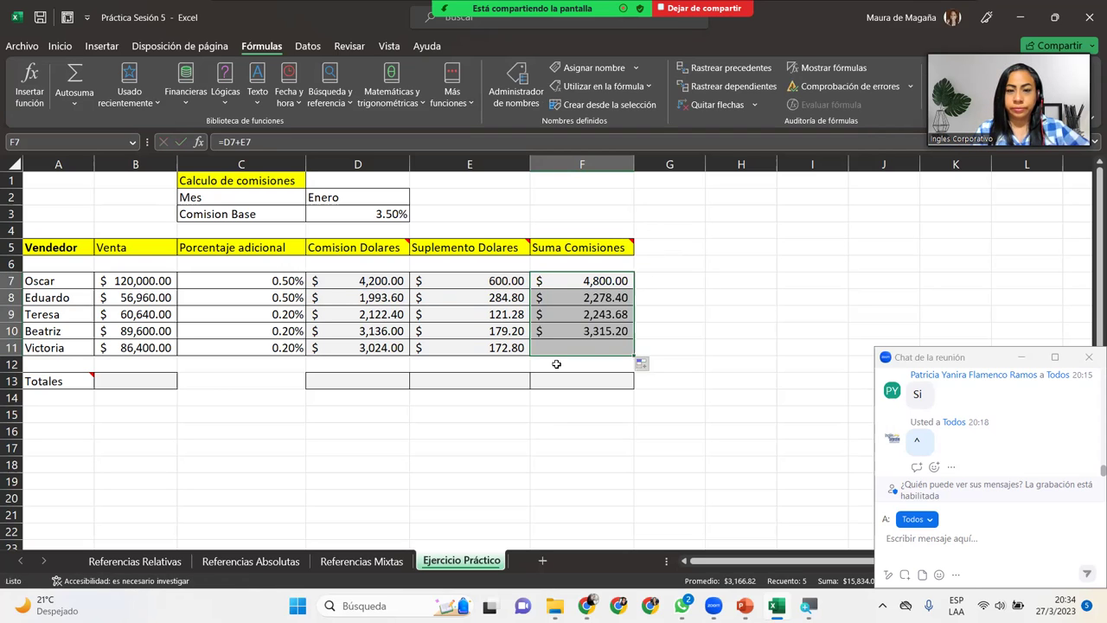
click(142, 379)
mouse_move(75, 378)
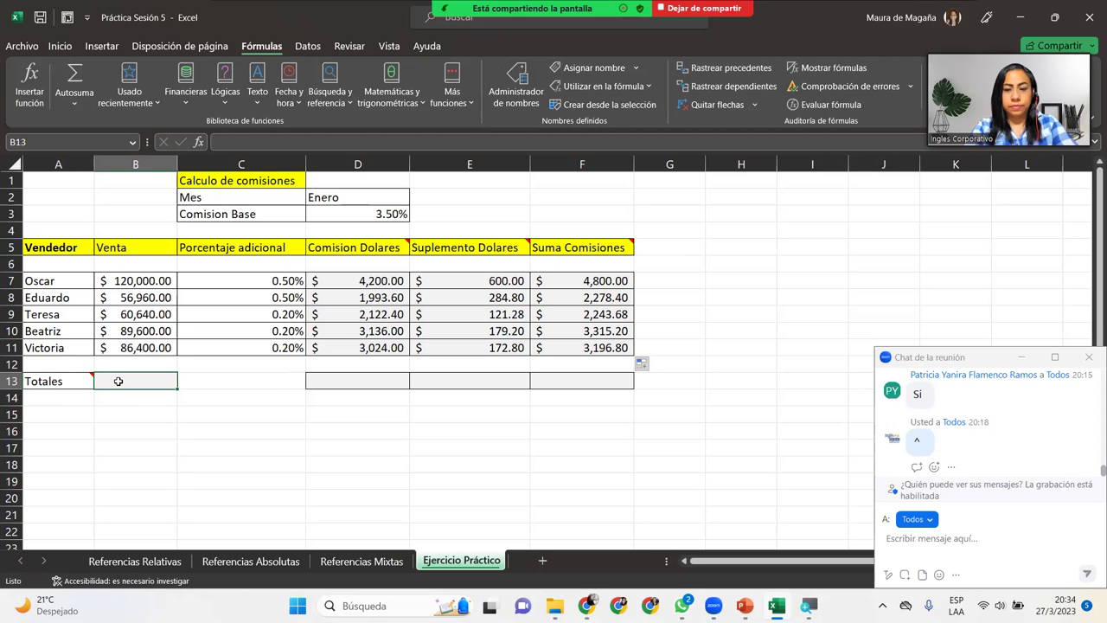
- Enter =SUMA(B7:B11) in B13 and =SUMA(D7:D11) in D13
text(=suma)
key(Tab)
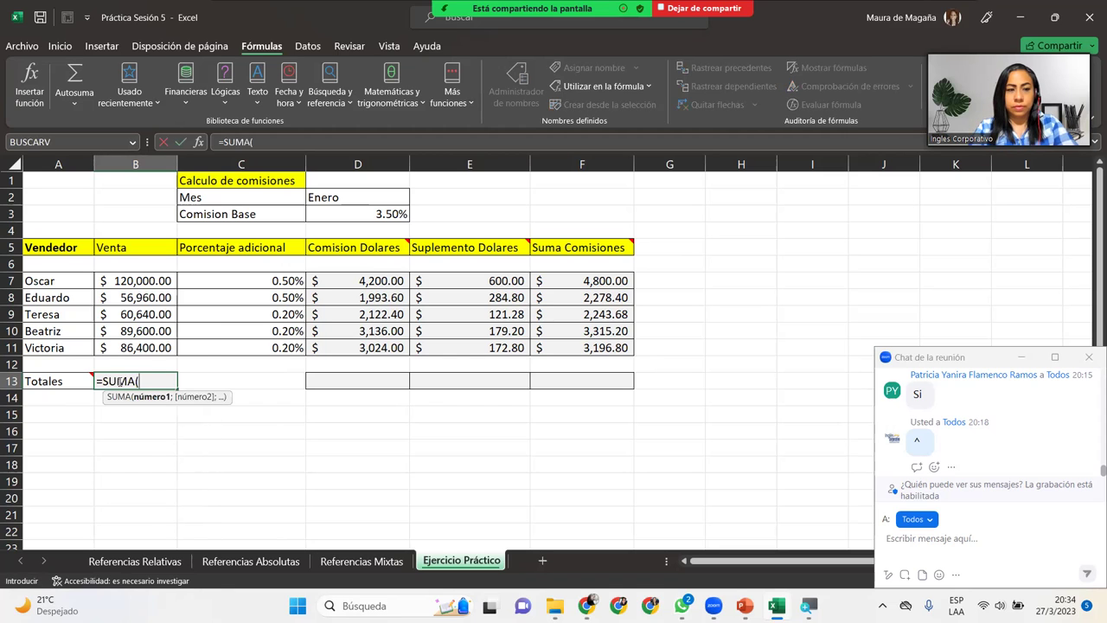
drag(163, 280, 164, 348)
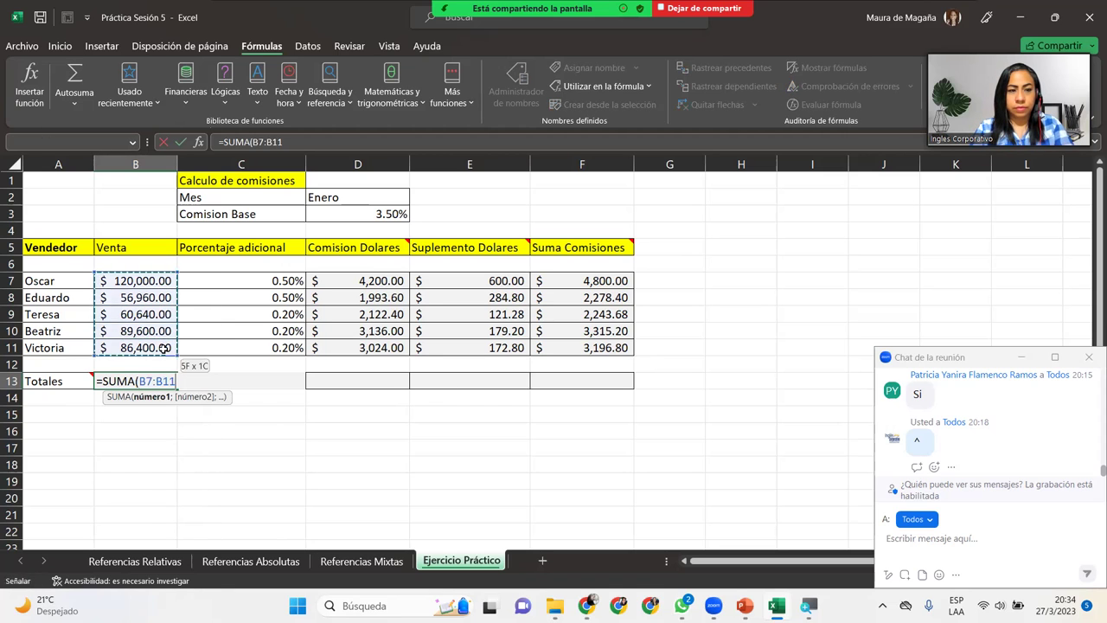
key(Return)
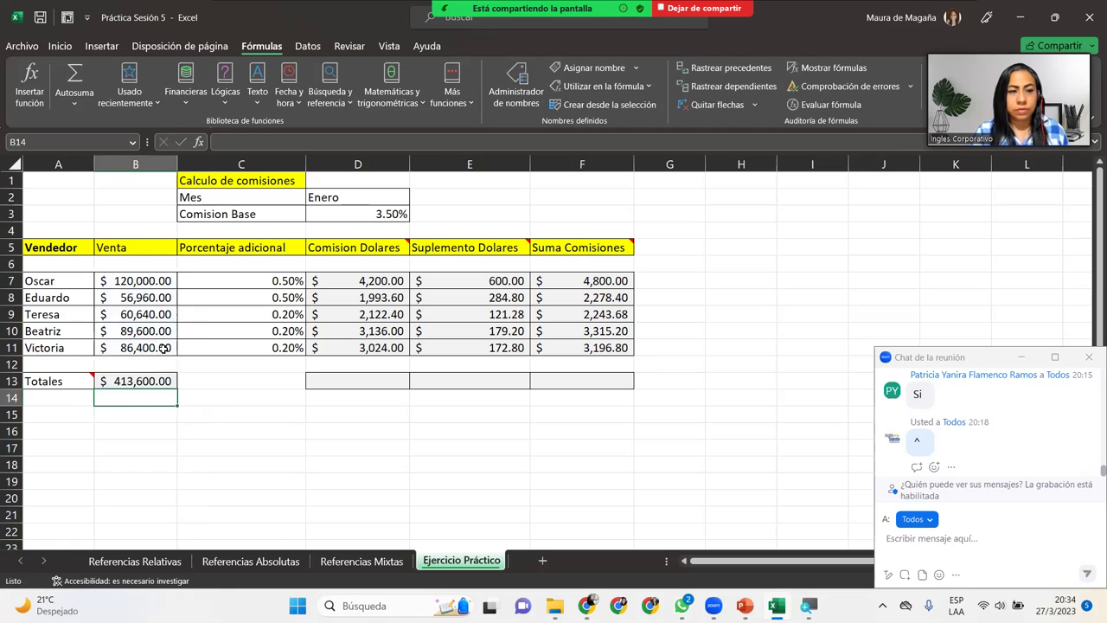
click(364, 379)
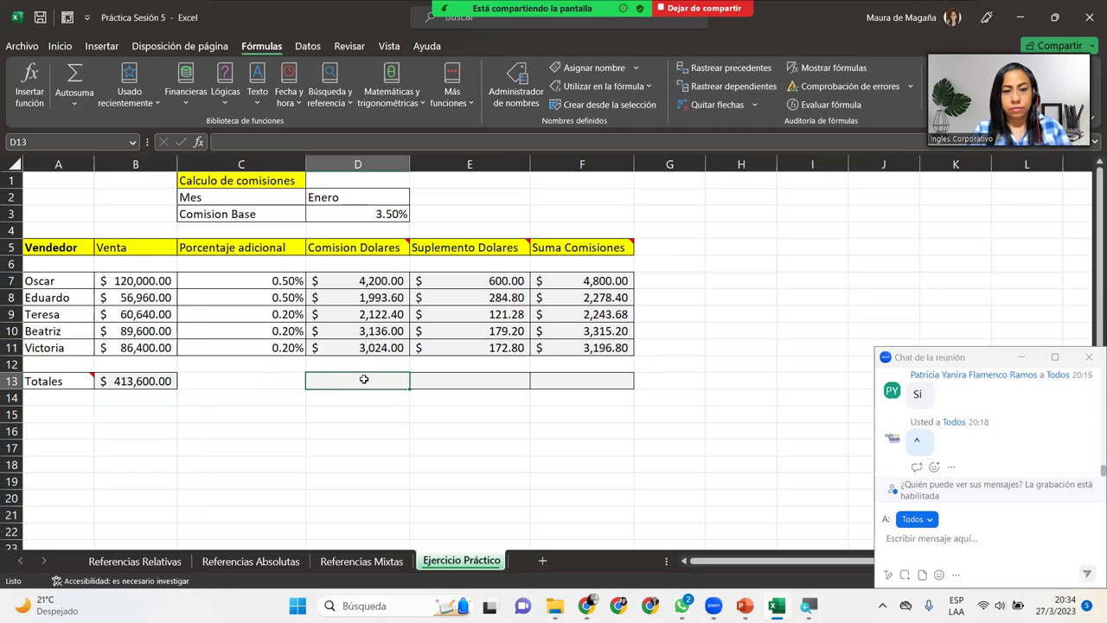
text(=suma)
key(Tab)
drag(391, 282, 387, 348)
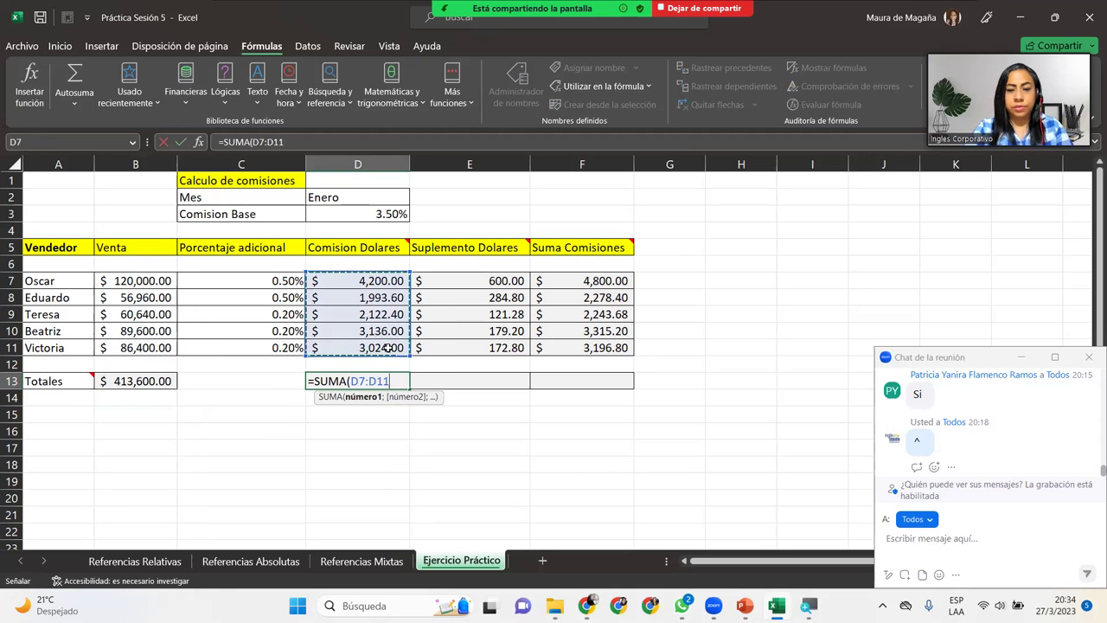
text())
key(Return)
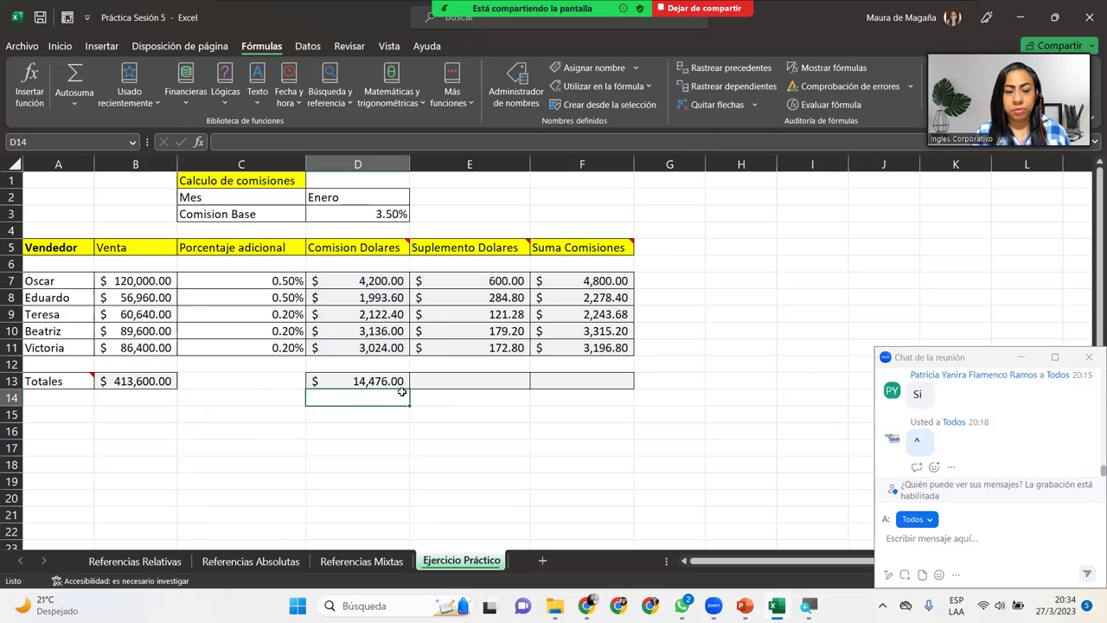
- Copy the D13 total across to E13 and F13 (1,358.08 and 15,834.08)
click(400, 377)
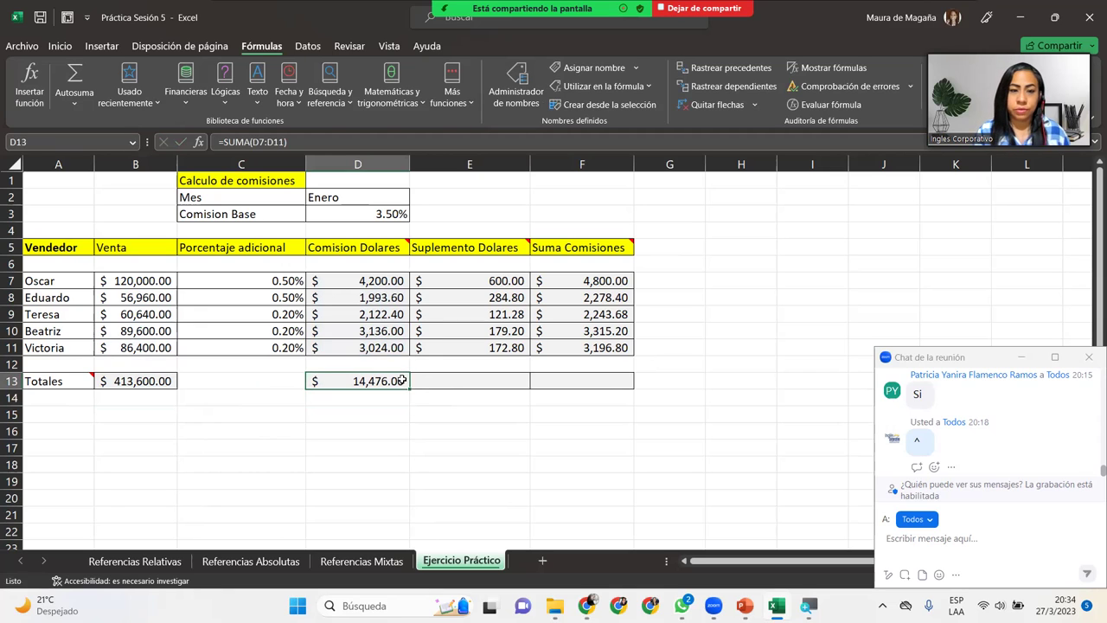
drag(410, 389, 611, 388)
click(500, 381)
click(545, 383)
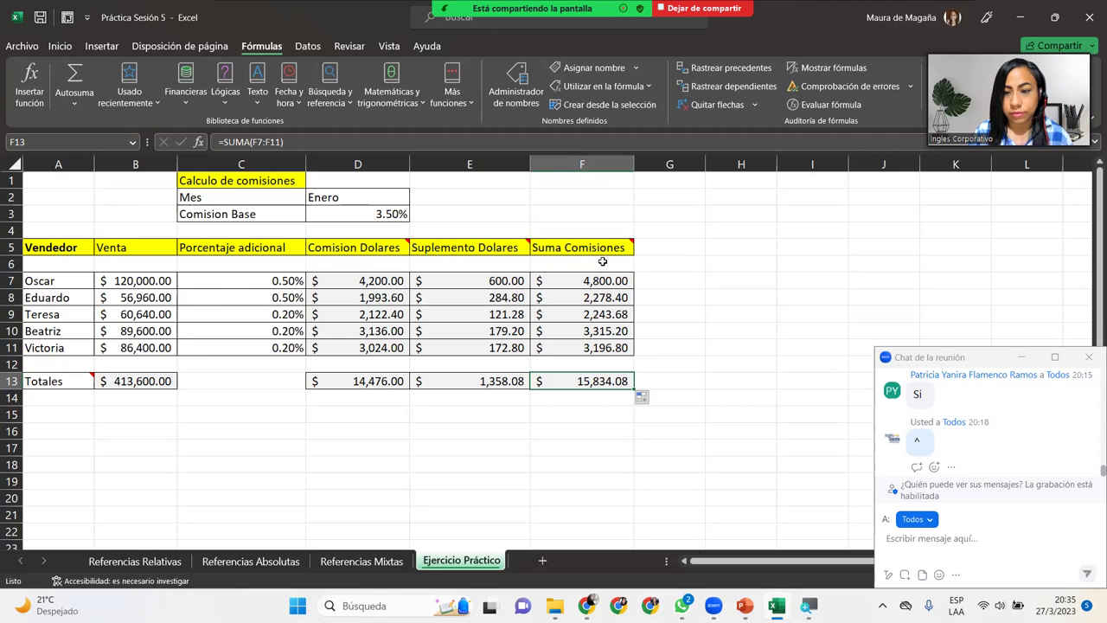
key(alt+s)
key(Return)
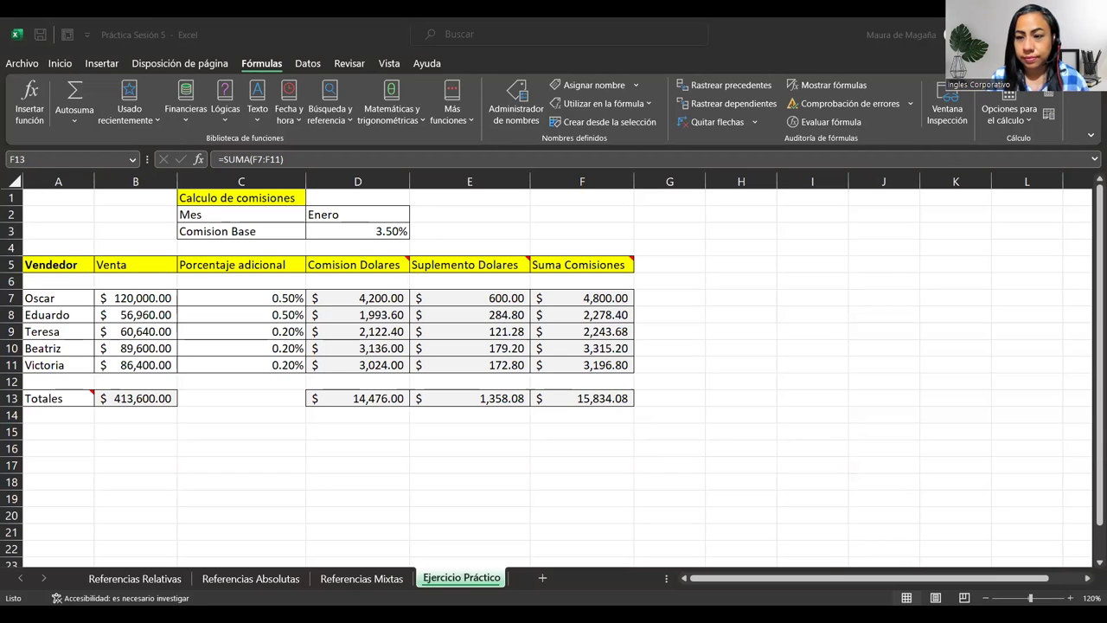
- Alt+Tab between windows to reach the Ejercicio Sesión 5 Práctica sheet
key(alt+Tab)
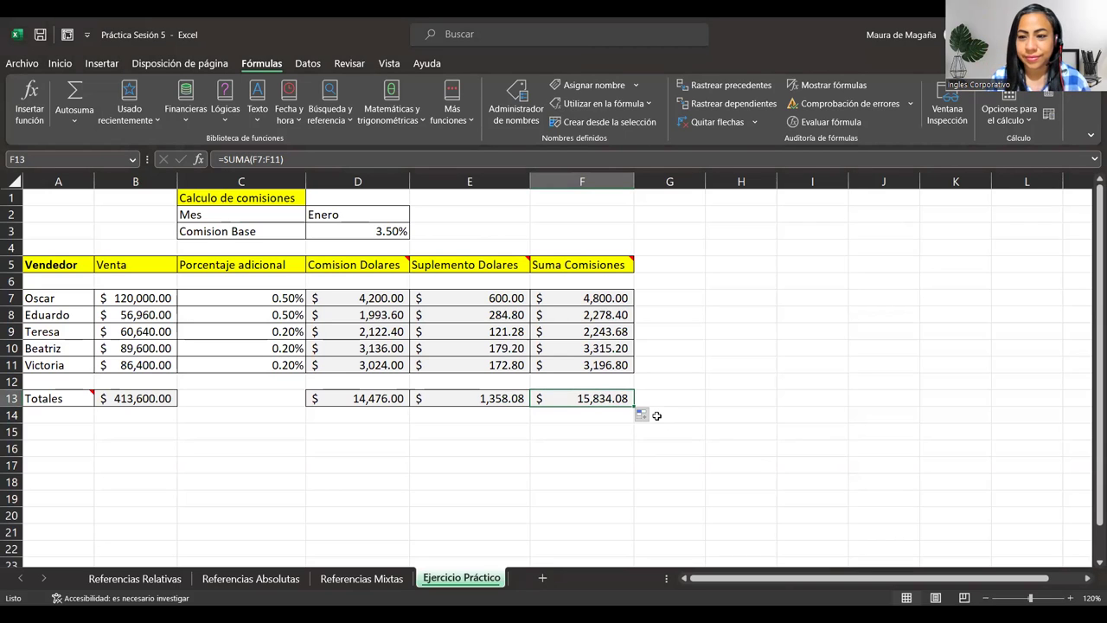
click(476, 313)
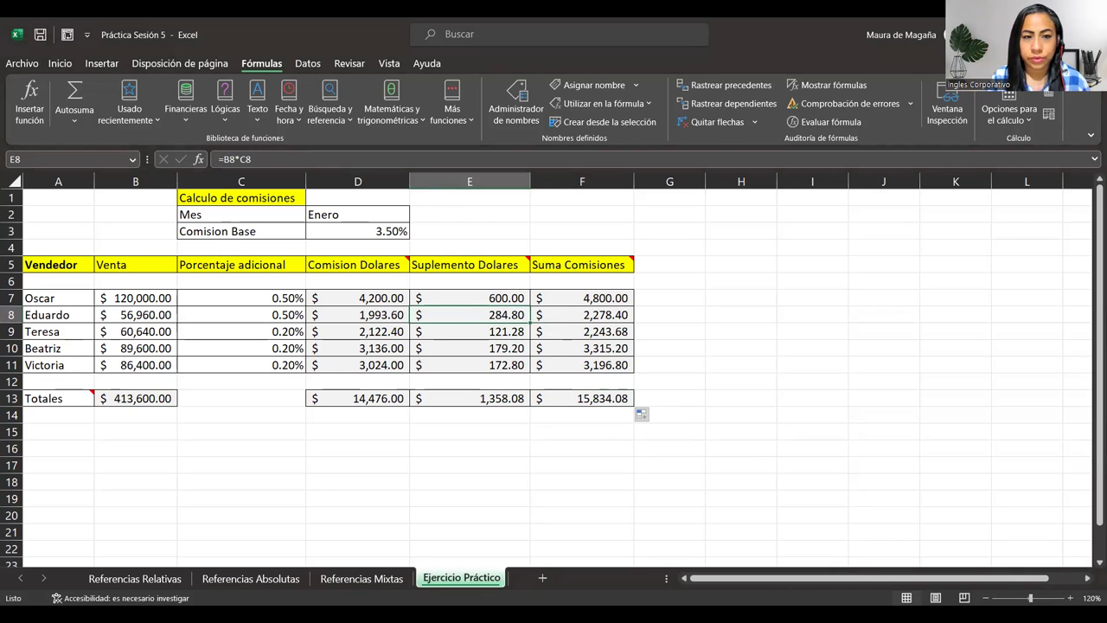
key(alt+Tab)
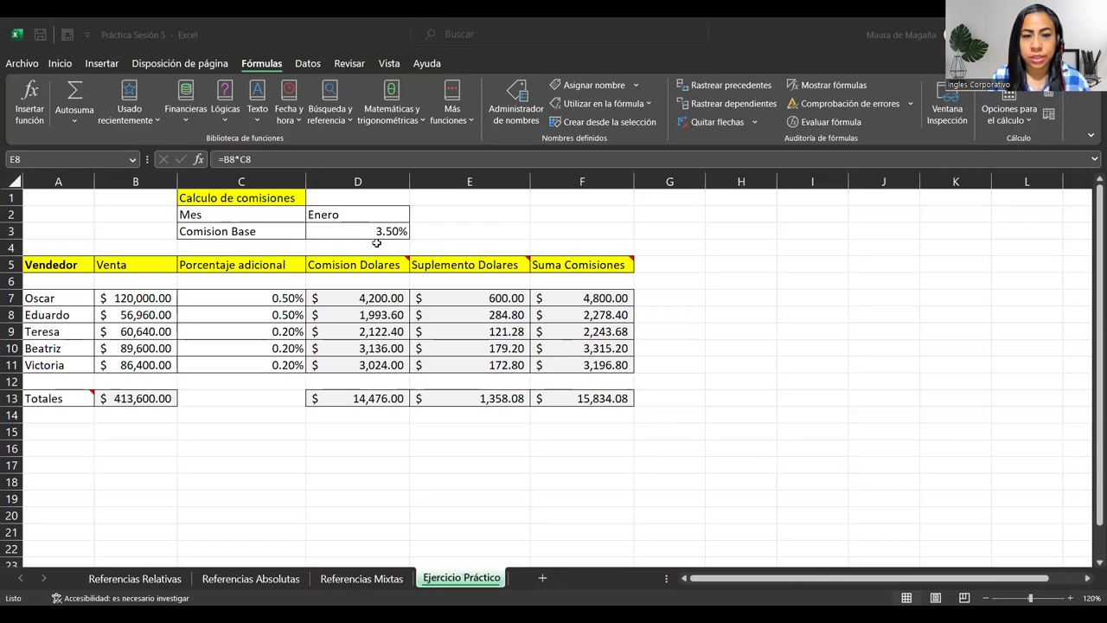
key(alt+Tab)
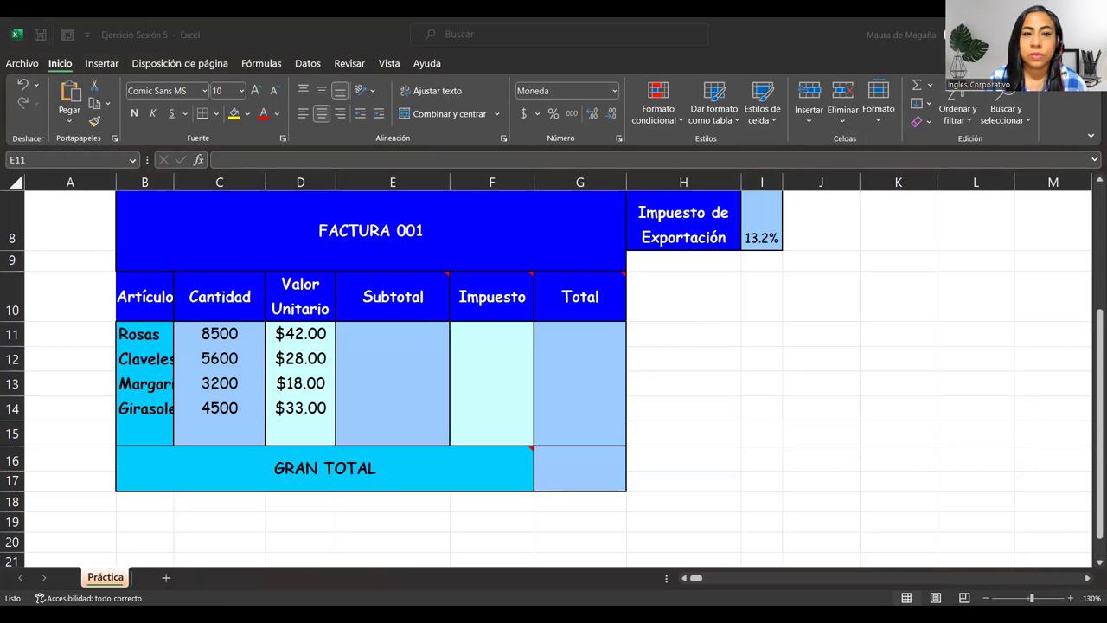
key(alt+Tab)
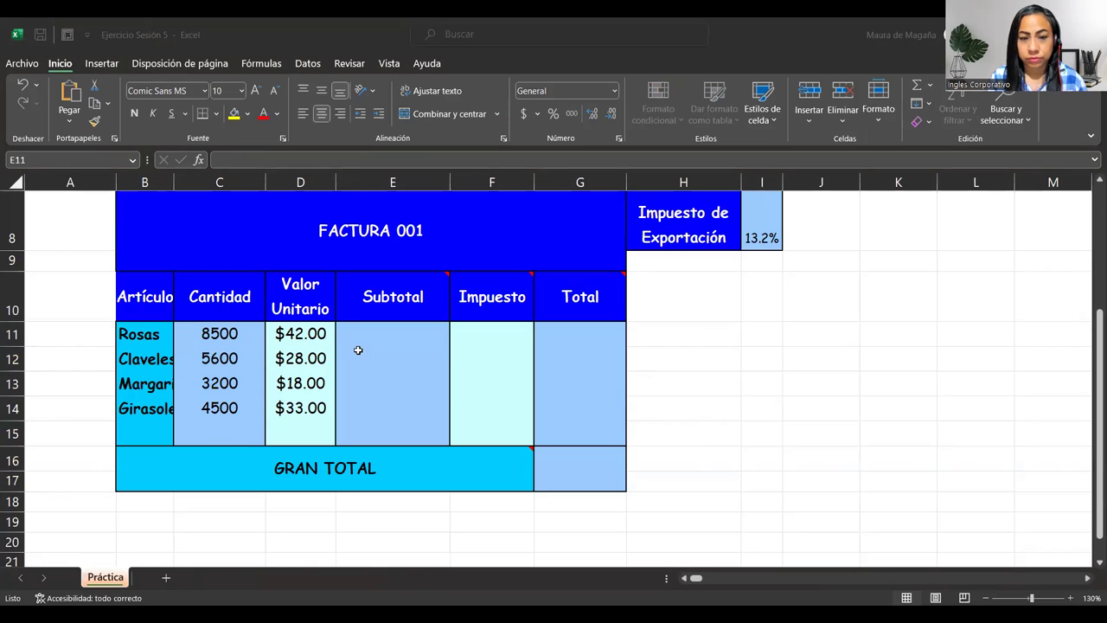
click(357, 349)
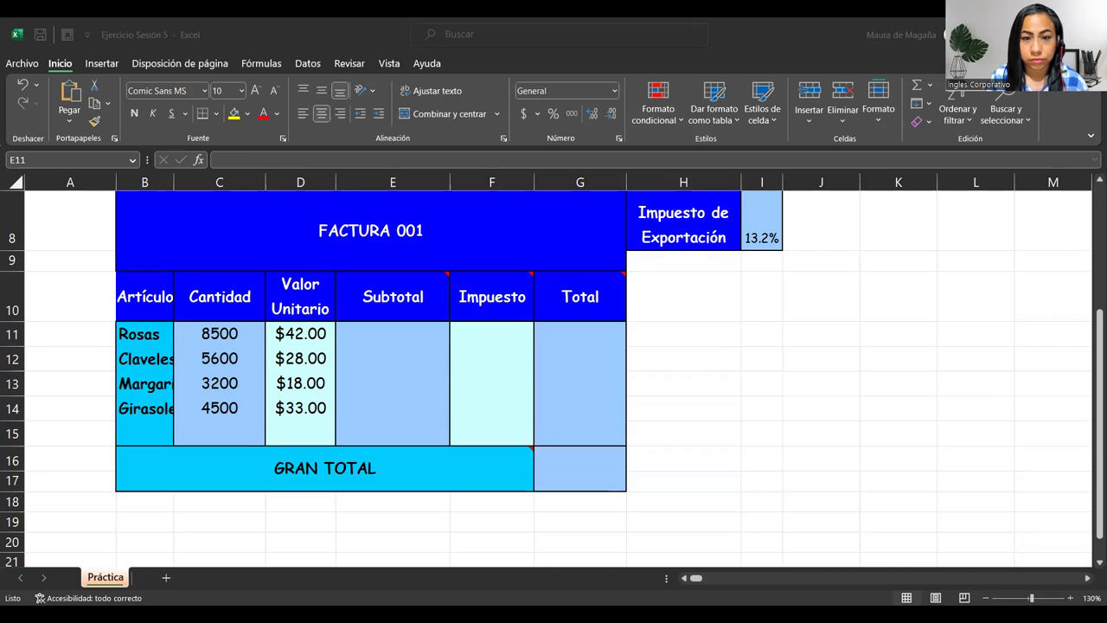
click(393, 334)
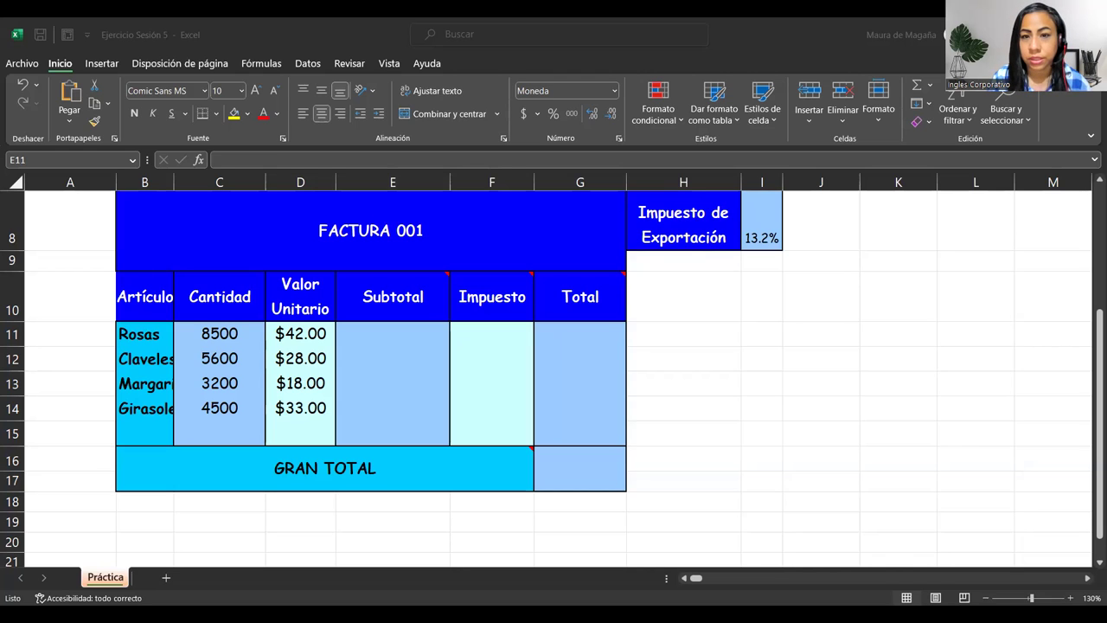
click(380, 314)
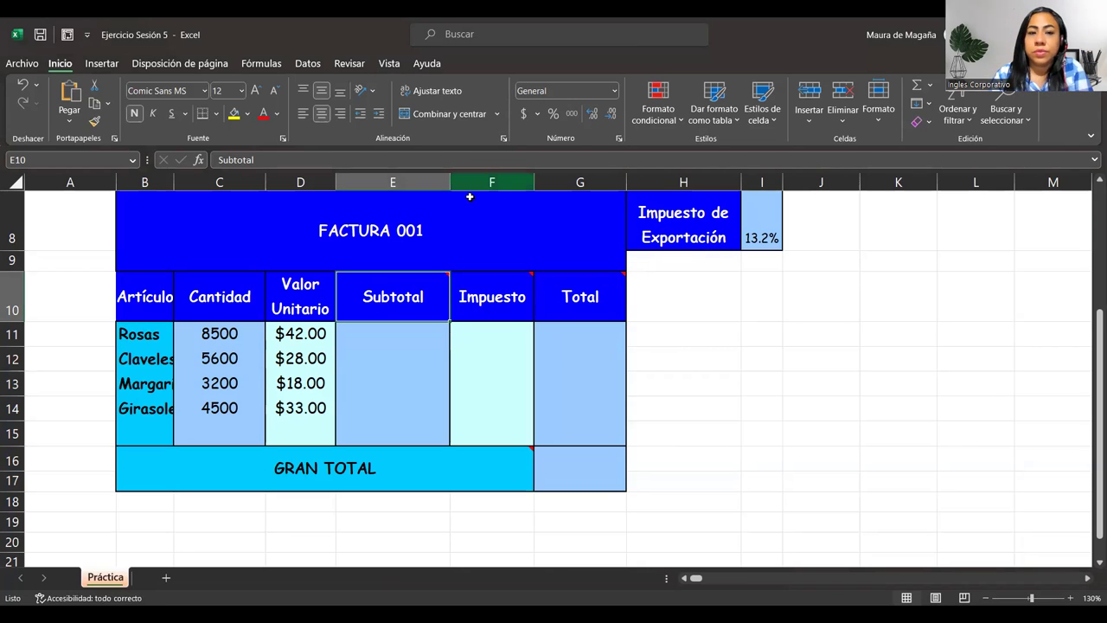
click(403, 337)
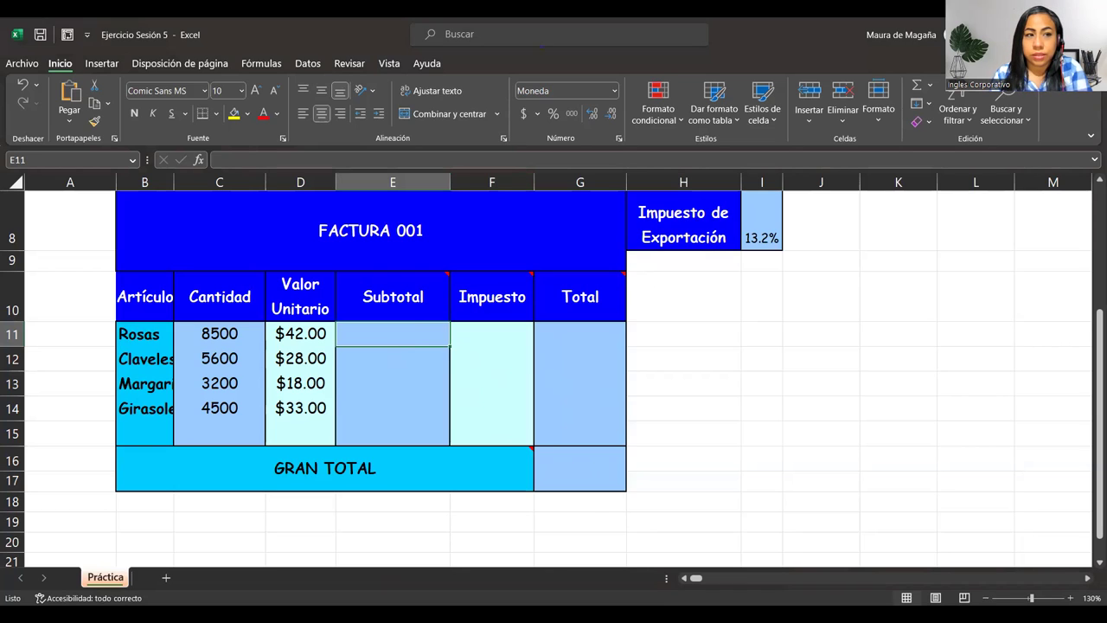
key(alt+Tab)
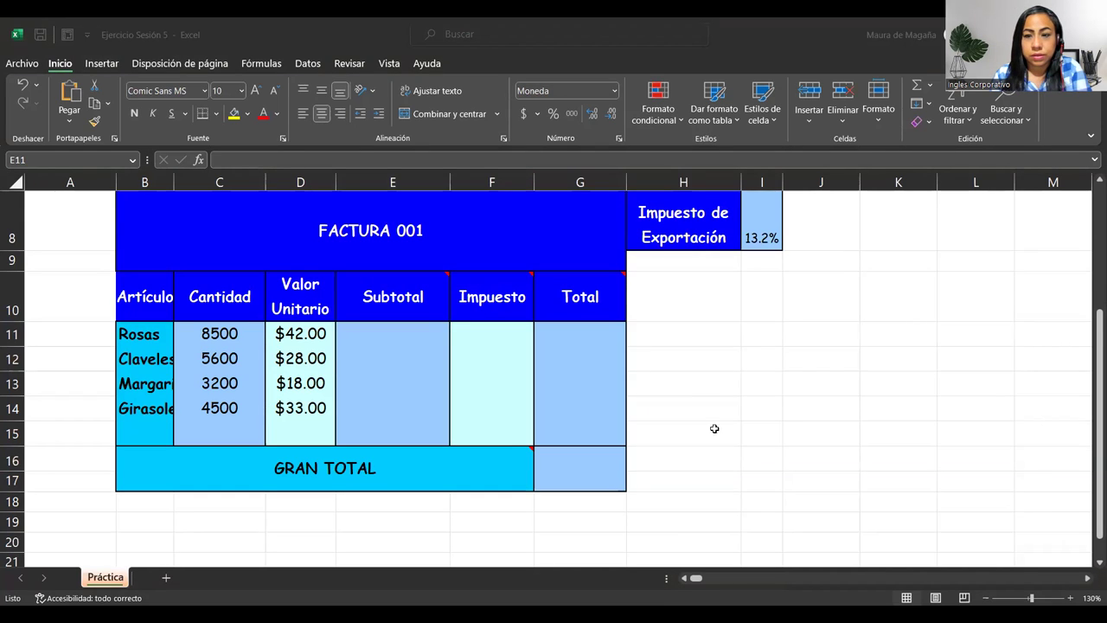
key(alt+Tab)
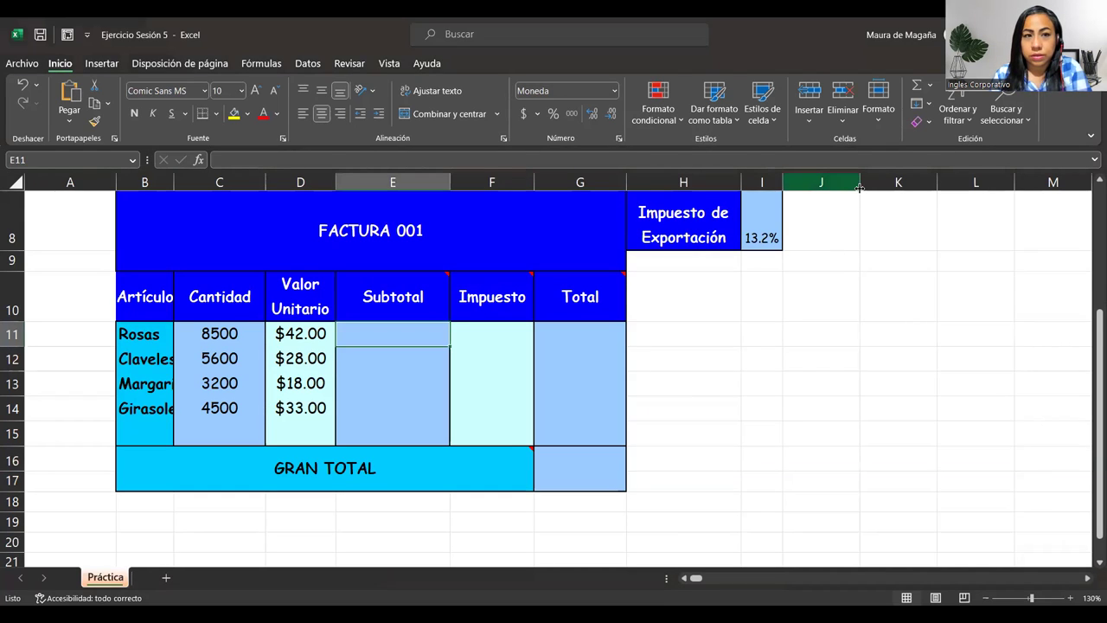
key(alt+Tab)
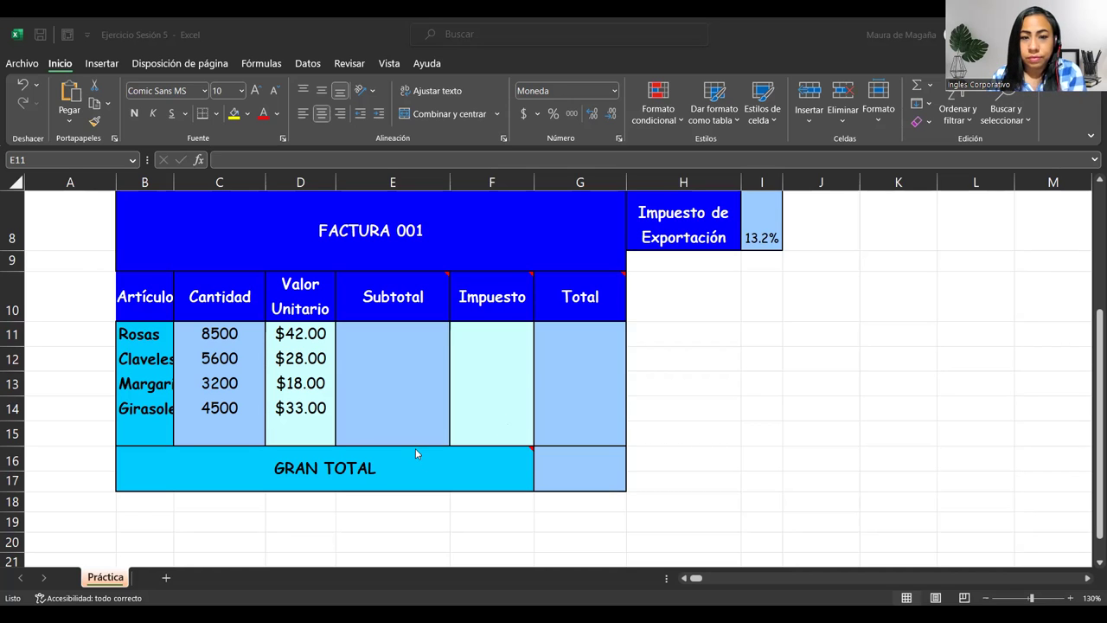
- Enter =C11*D11 in E11 for the Rosas subtotal of $357,000.00
click(422, 338)
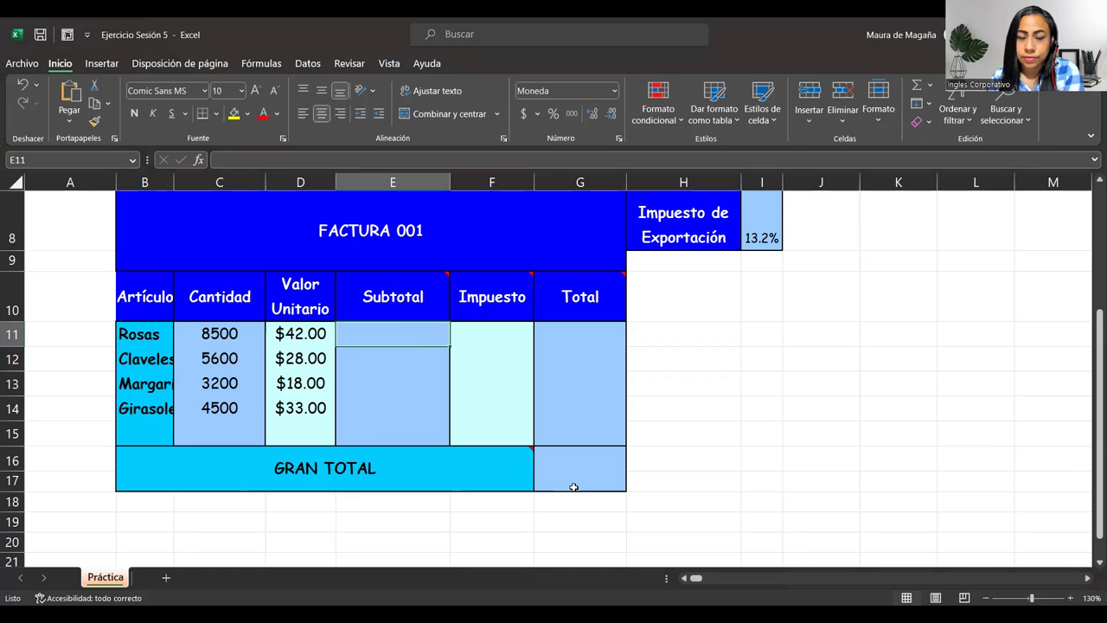
mouse_move(424, 295)
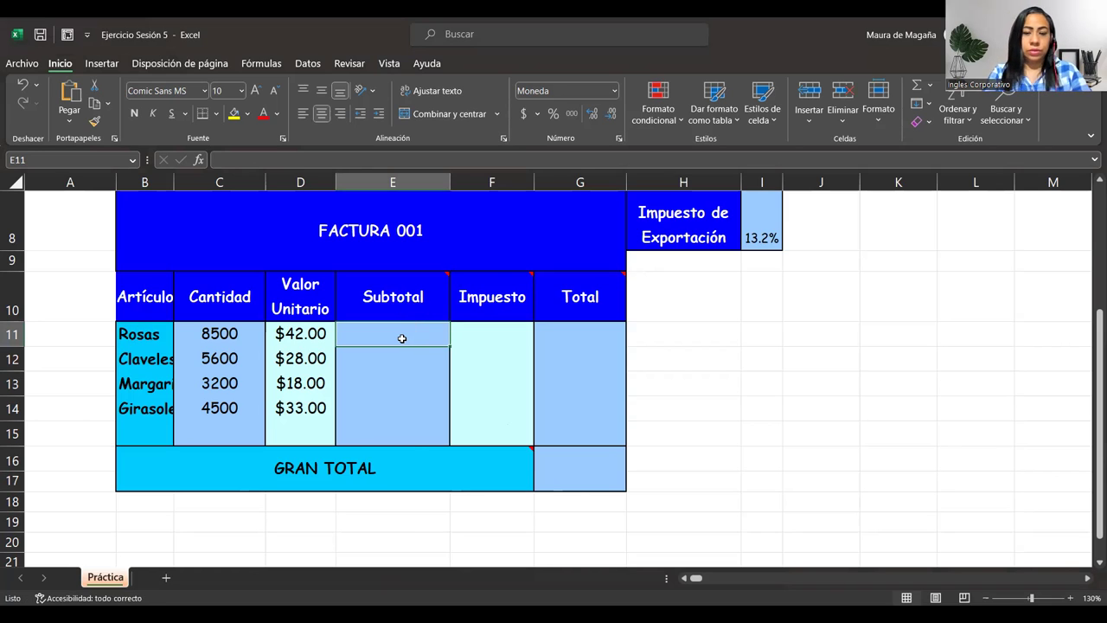
text(=)
click(227, 327)
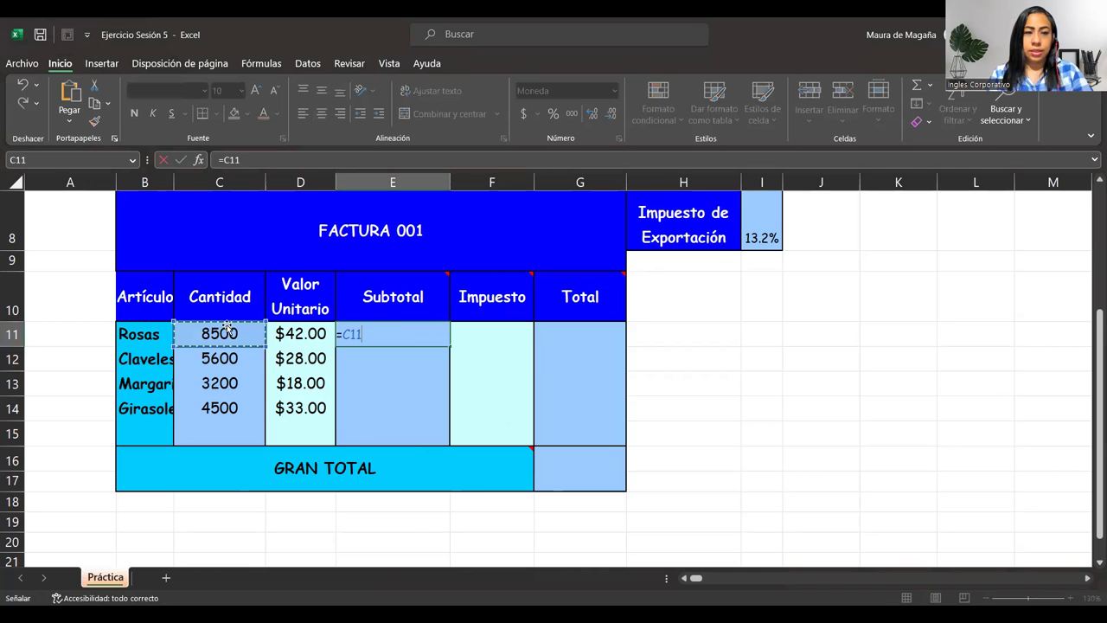
text(*)
click(291, 329)
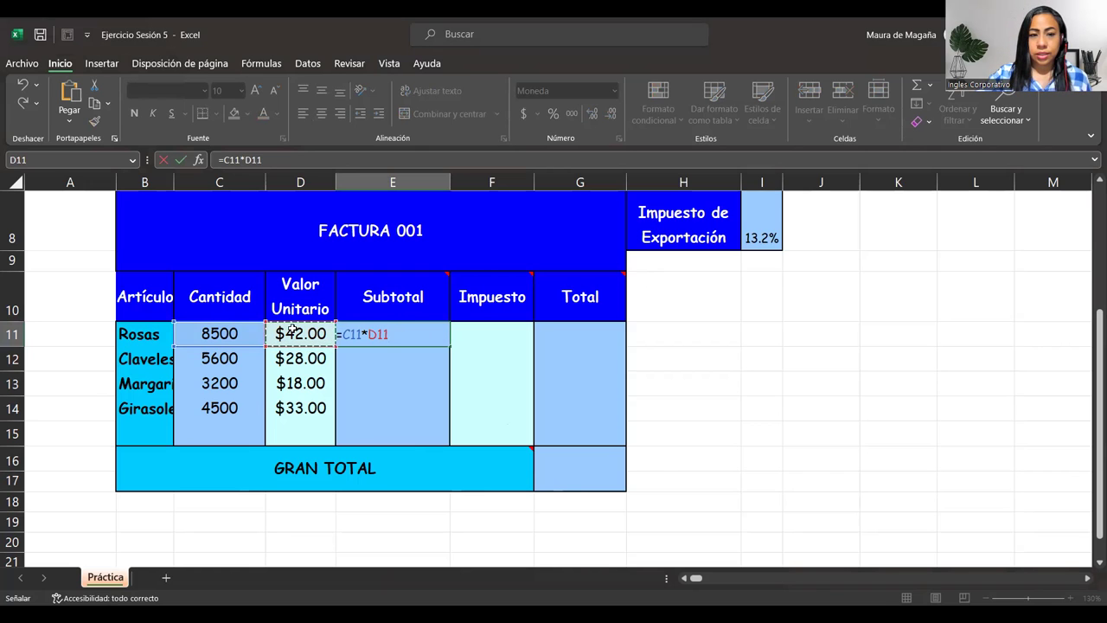
key(Return)
click(436, 328)
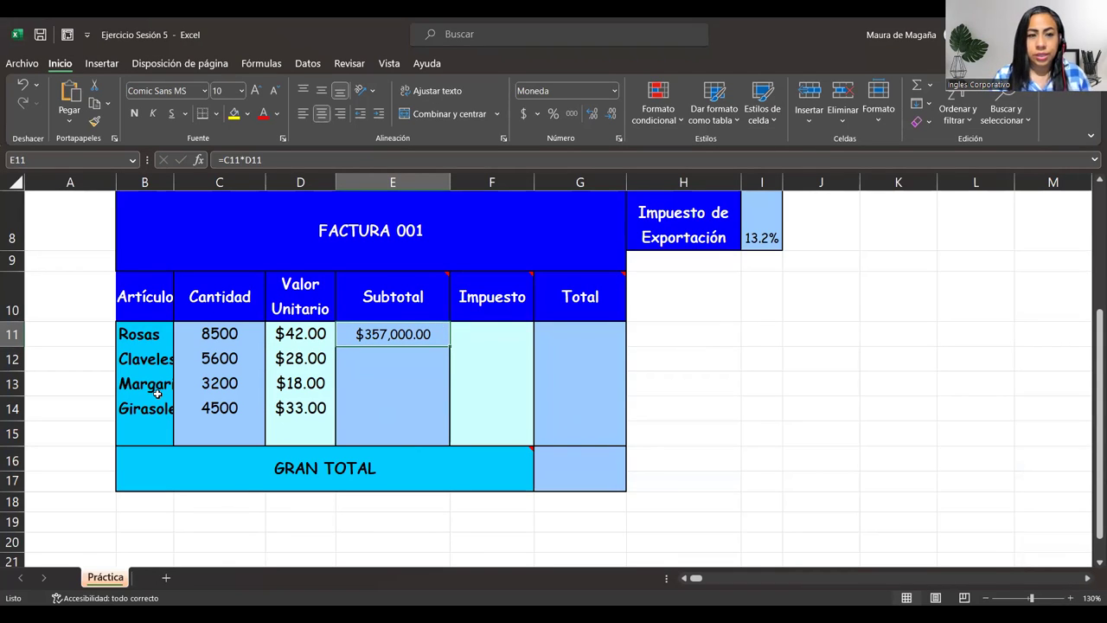
- Fill the E11 subtotal formula down to E14 with Rellenar sin formato
drag(451, 344, 451, 422)
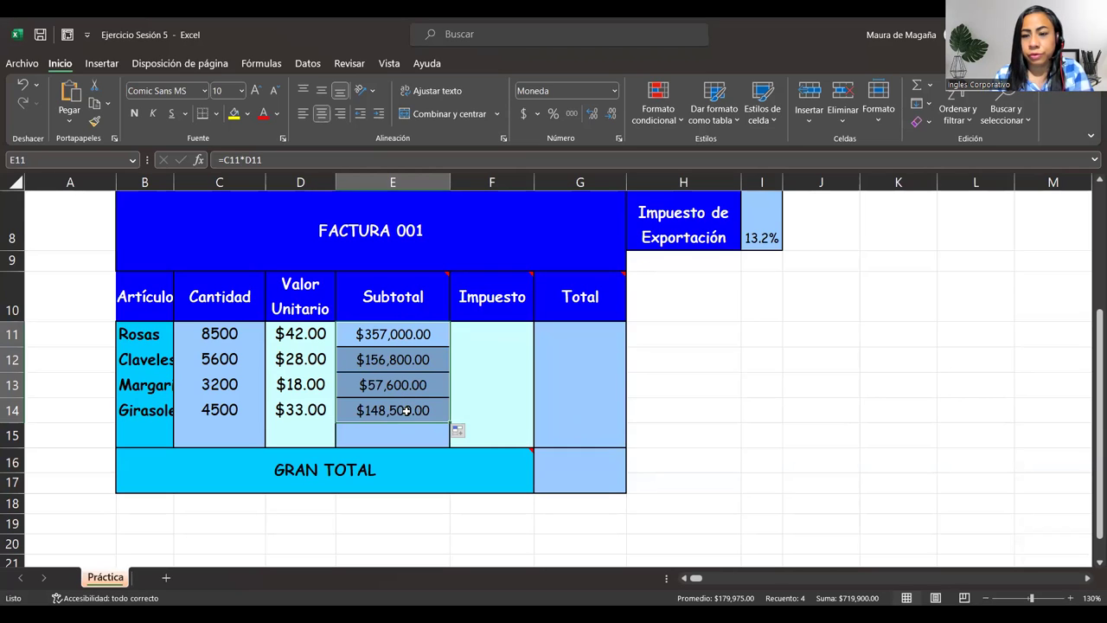
click(470, 432)
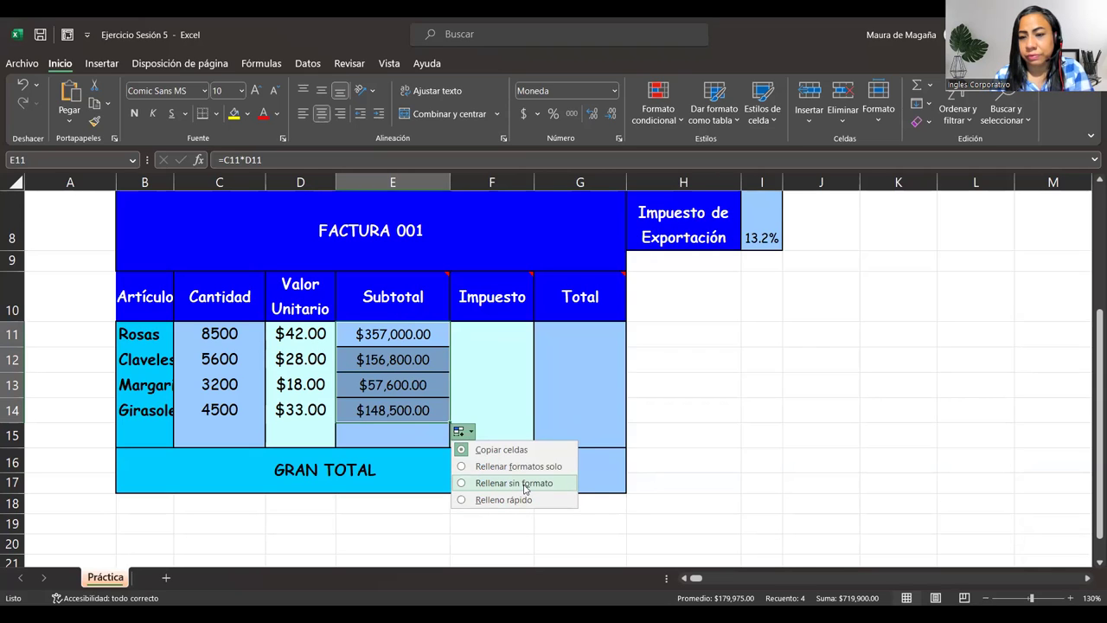
click(514, 483)
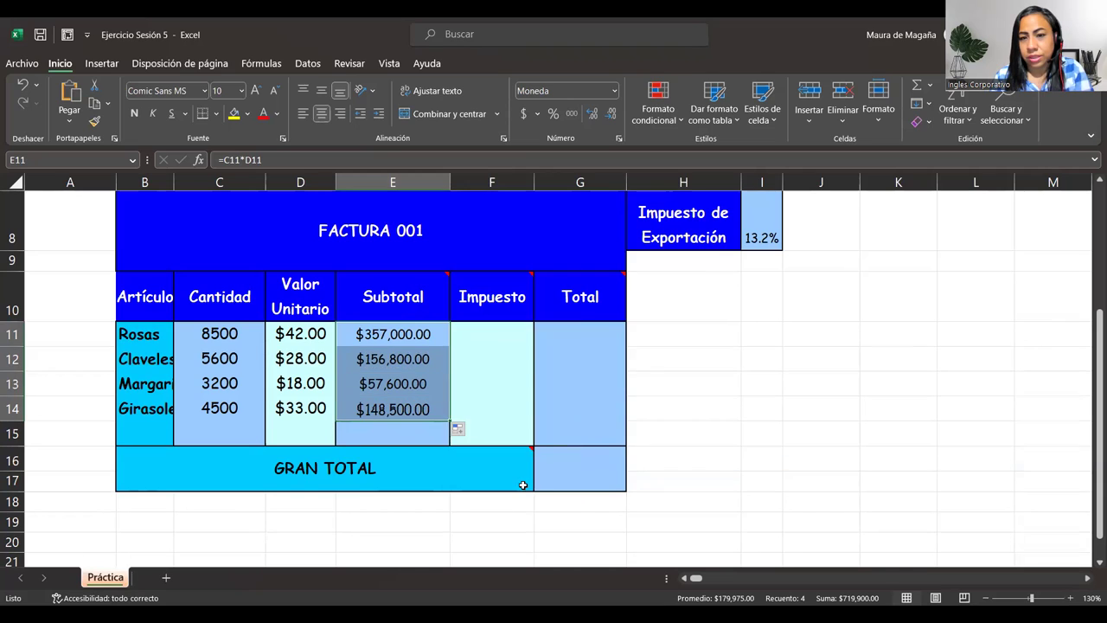
click(475, 333)
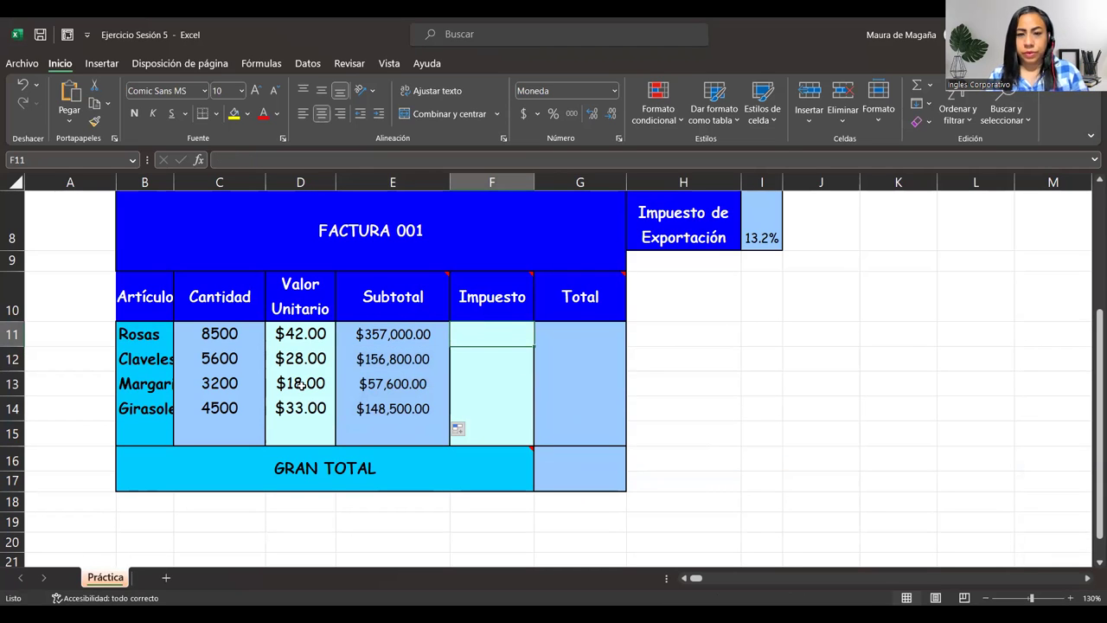
- Undo and repeat the formatting-free fill, giving $156,800.00, $57,600.00 and $148,500.00; widen column B
key(ctrl+z)
key(ctrl+z)
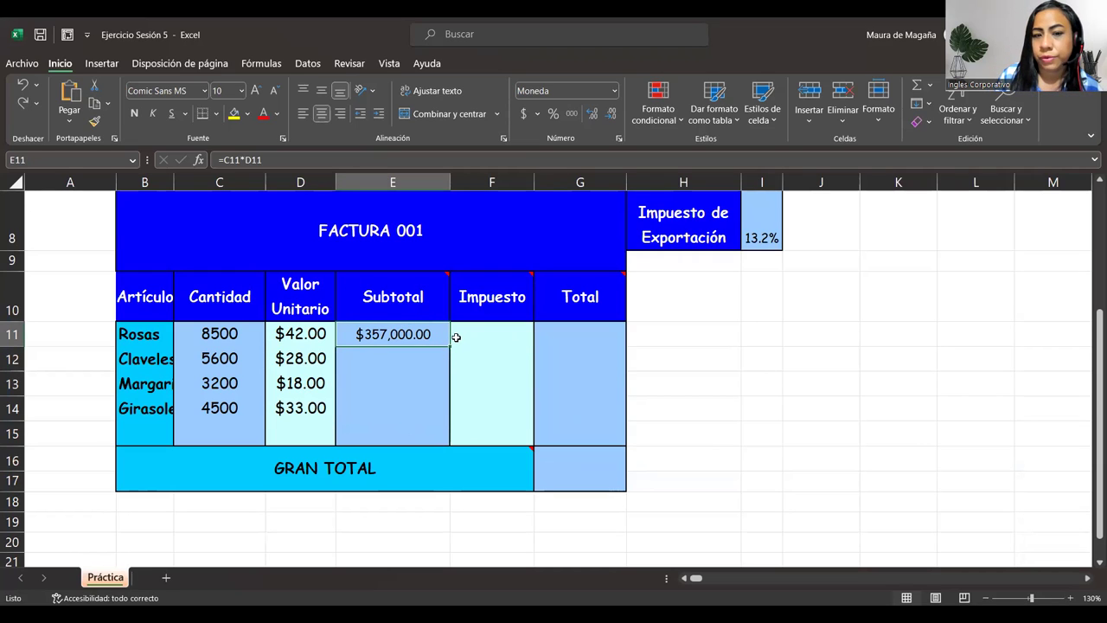
drag(449, 347, 449, 419)
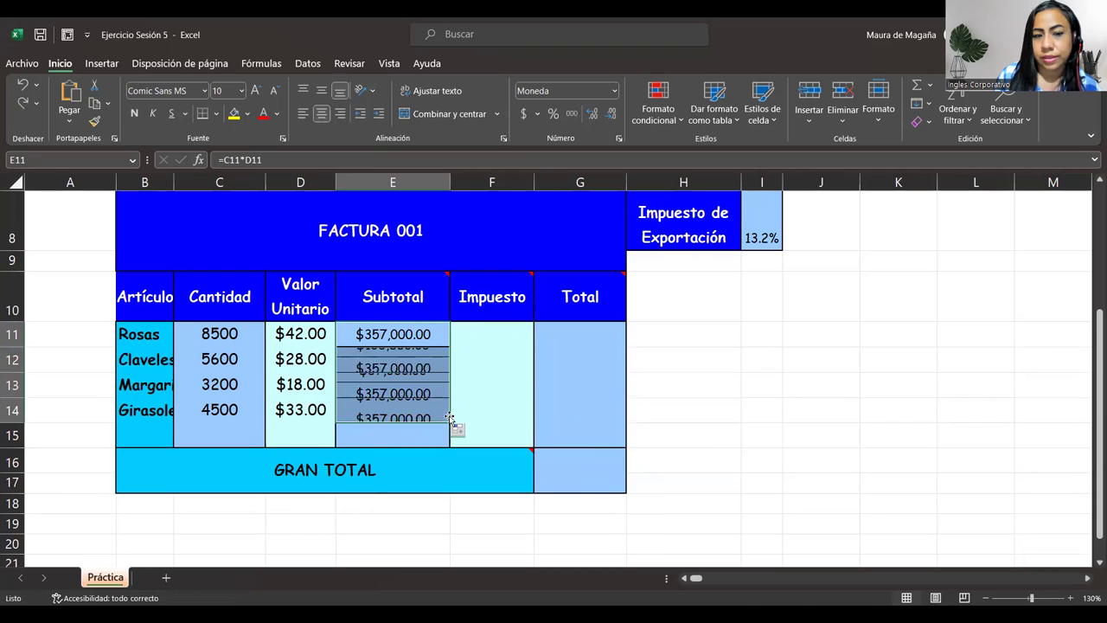
click(459, 430)
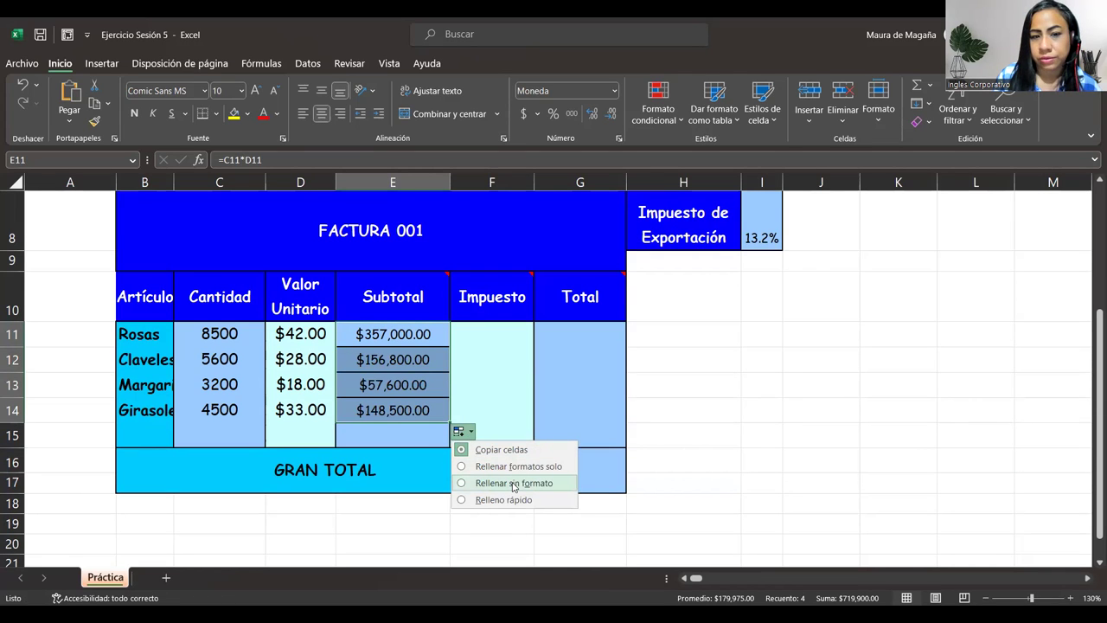
click(514, 484)
click(412, 386)
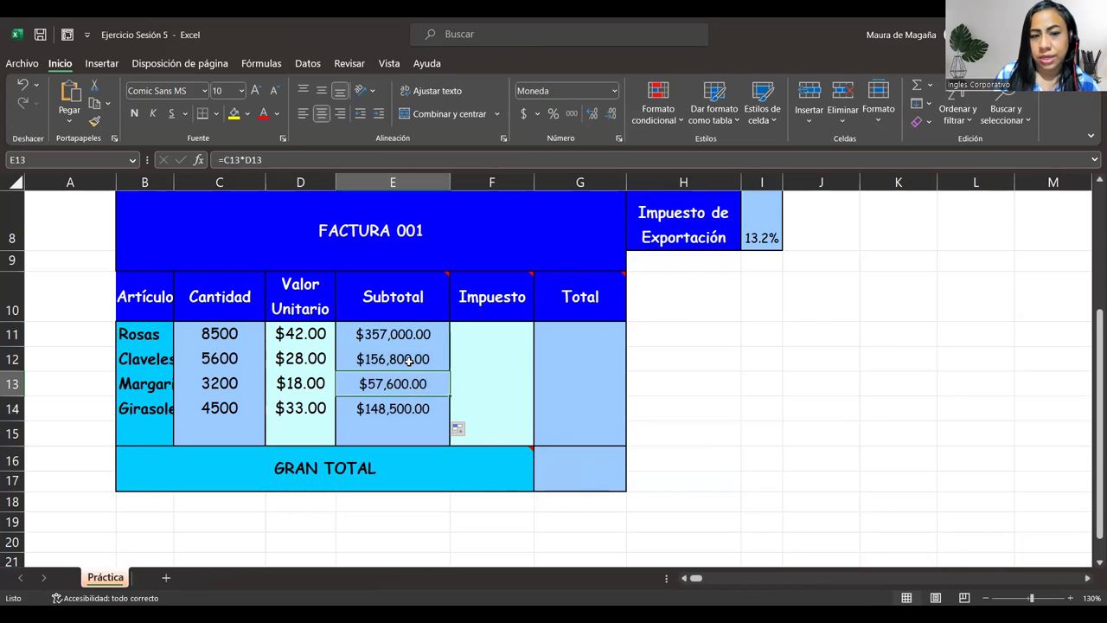
click(408, 362)
click(420, 339)
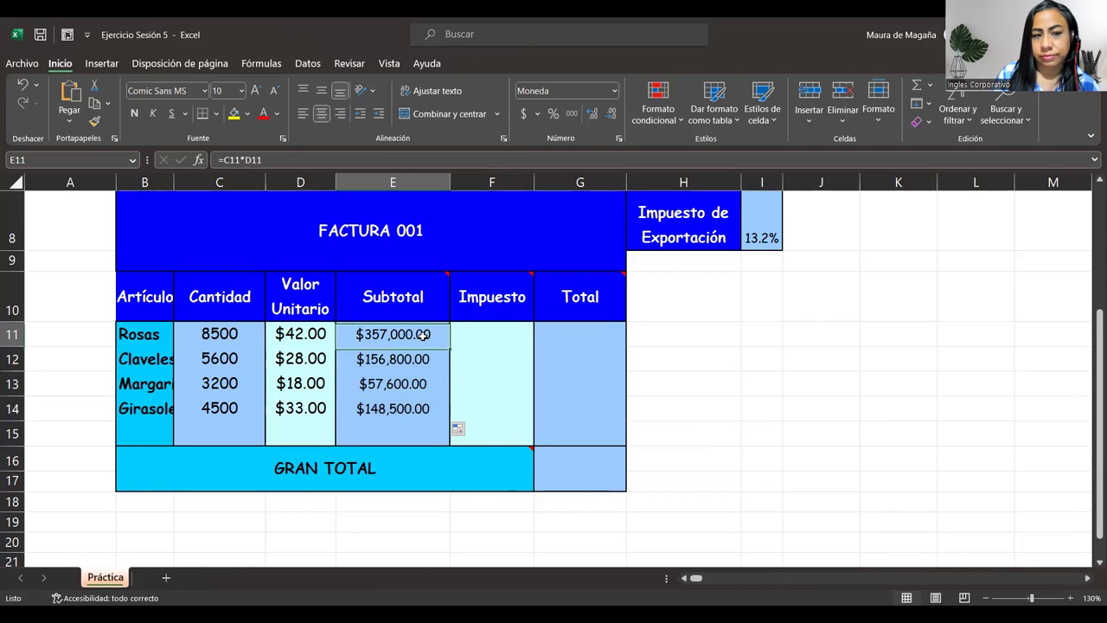
double_click(173, 182)
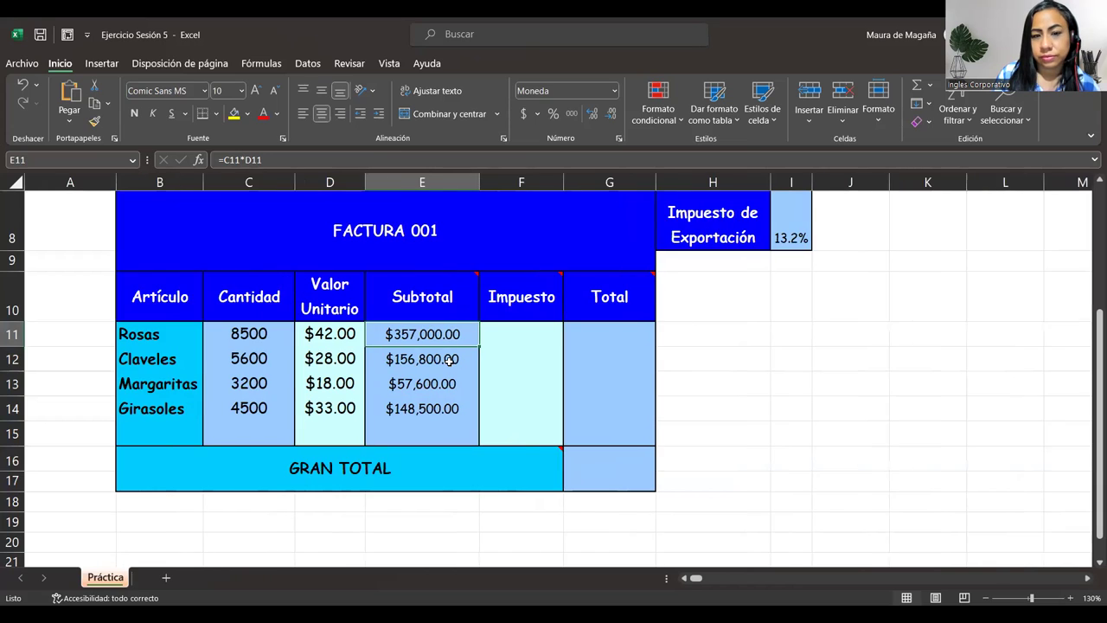
click(449, 360)
click(434, 334)
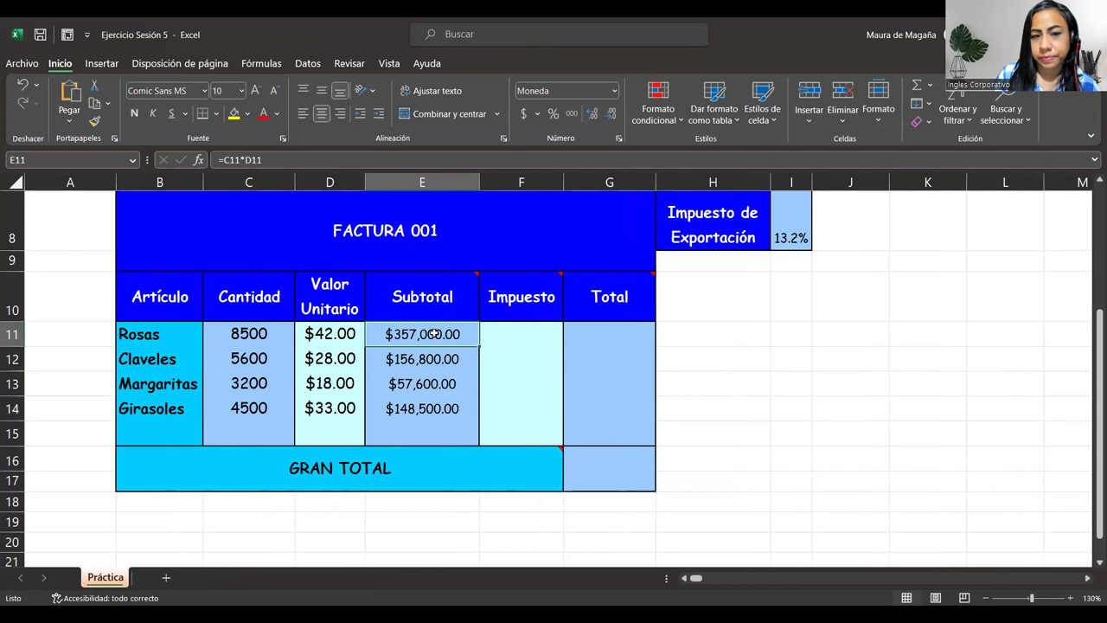
click(525, 333)
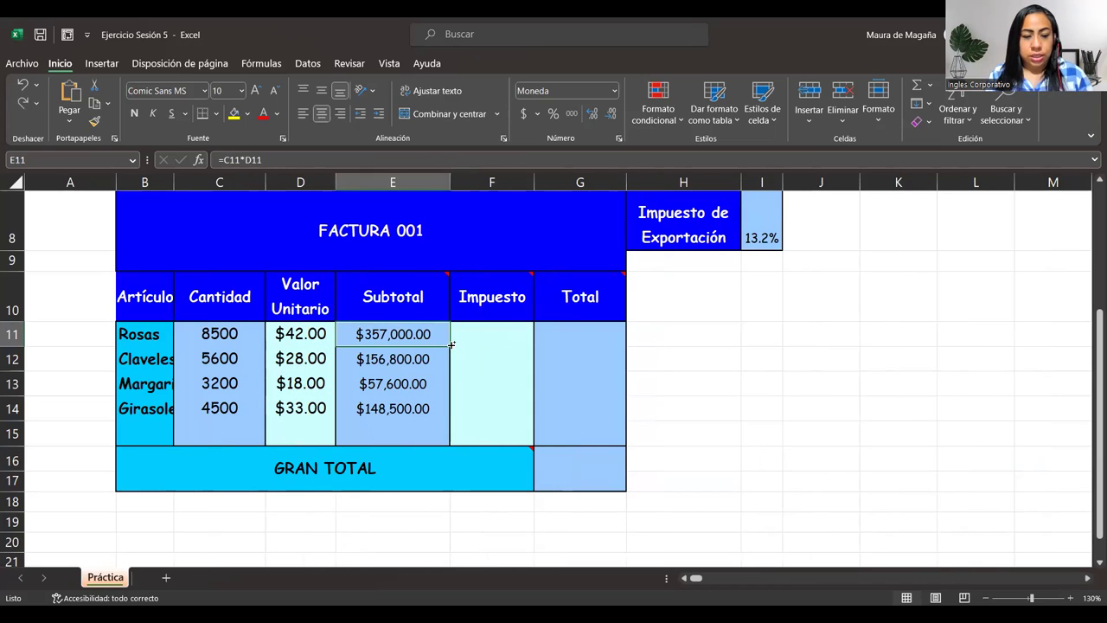
- Remove the inner horizontal borders from the Subtotal cells E11:E15 through Más bordes
drag(450, 344, 450, 432)
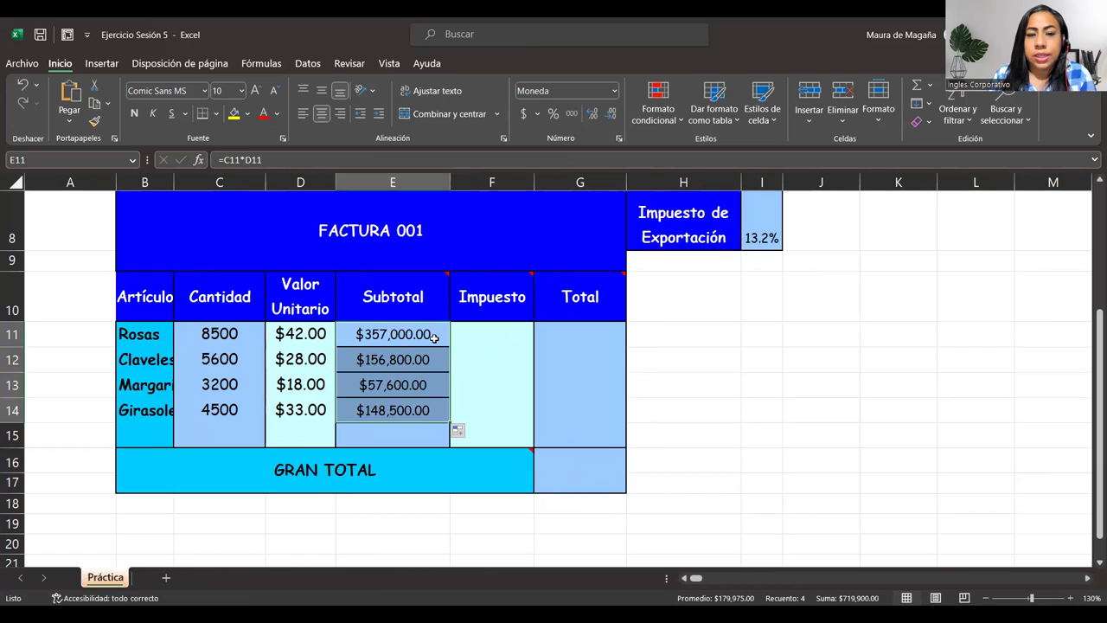
drag(409, 339, 394, 434)
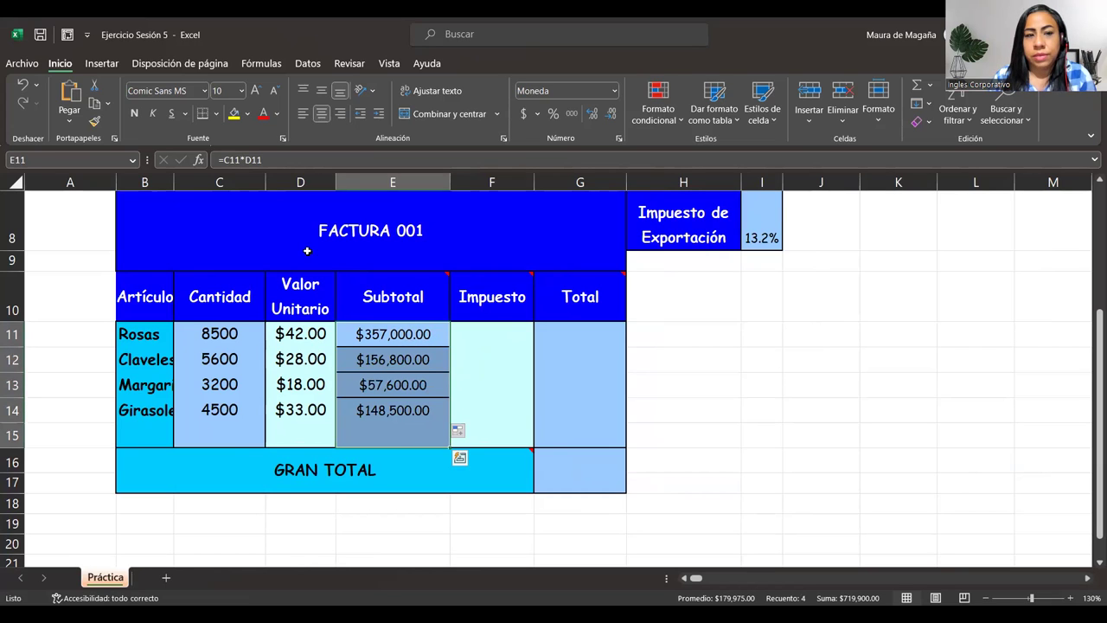
click(217, 117)
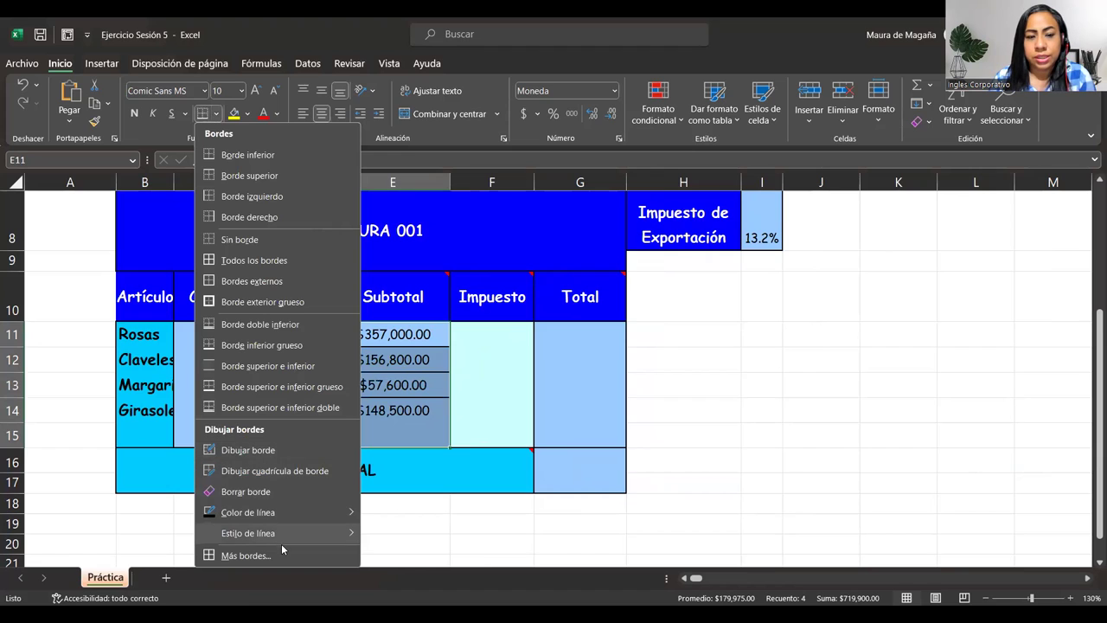
click(280, 555)
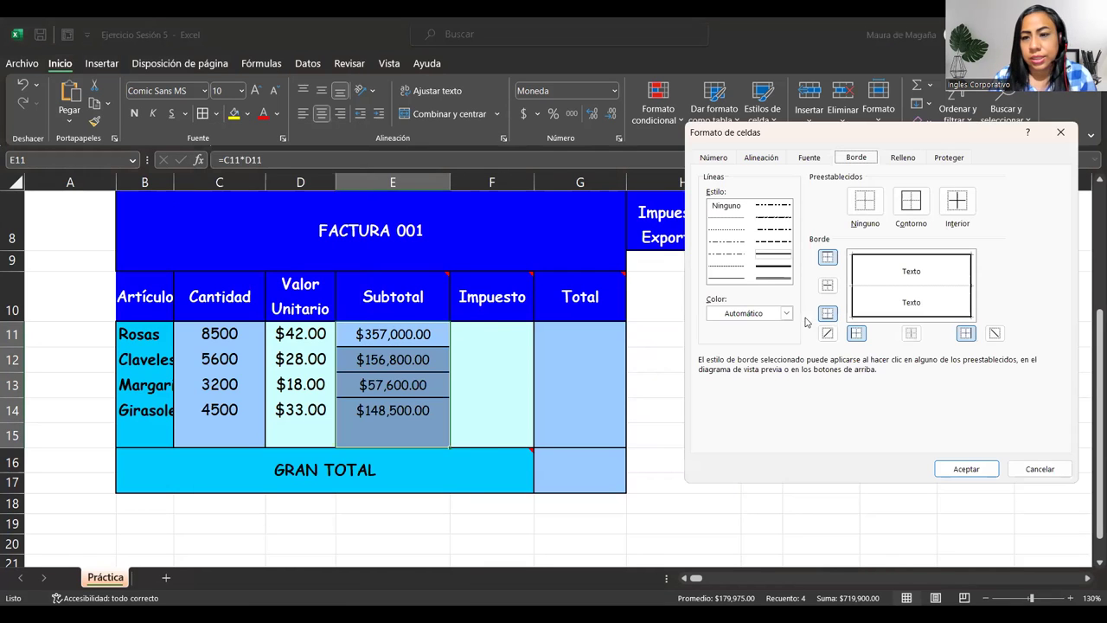
click(928, 286)
click(928, 286)
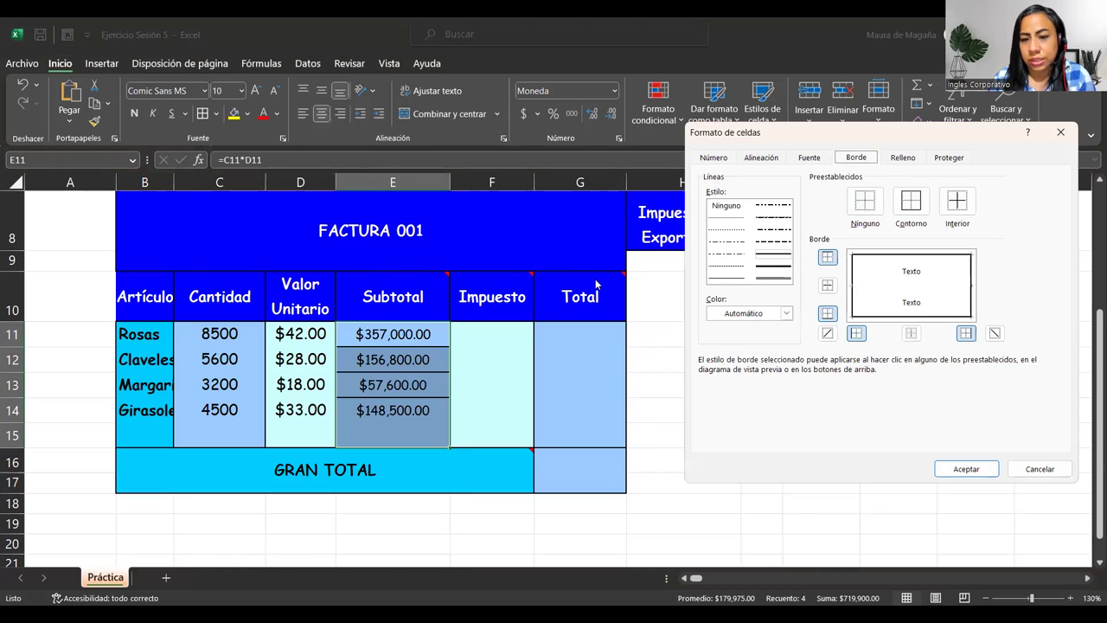
click(704, 522)
click(420, 356)
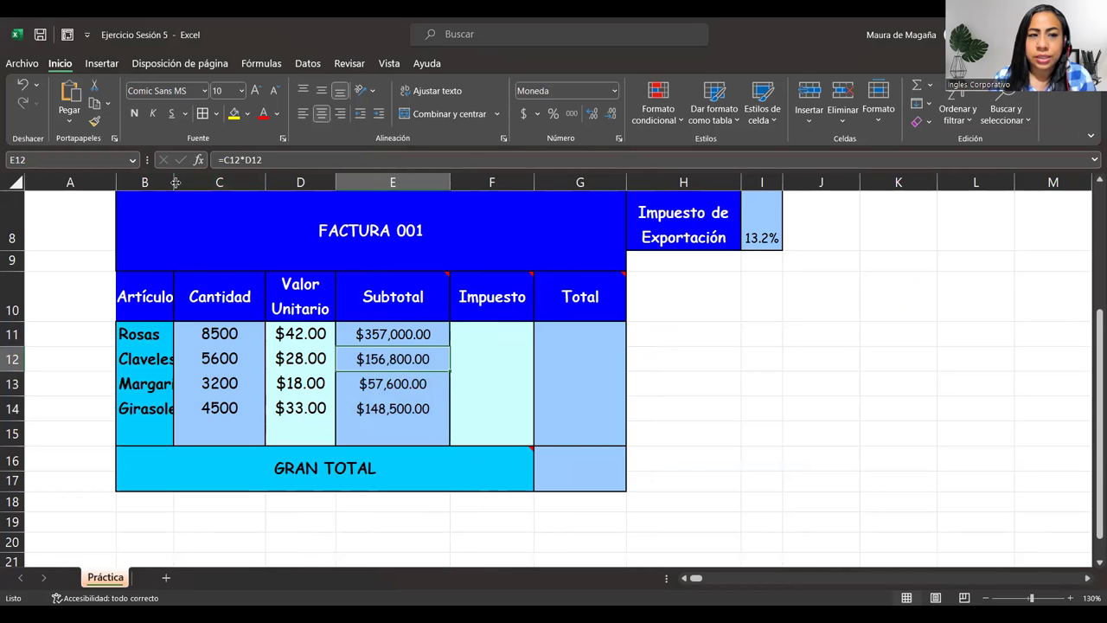
- Widen column B and enter =E11*$I$8 in F11 for the Rosas tax
double_click(175, 183)
click(532, 342)
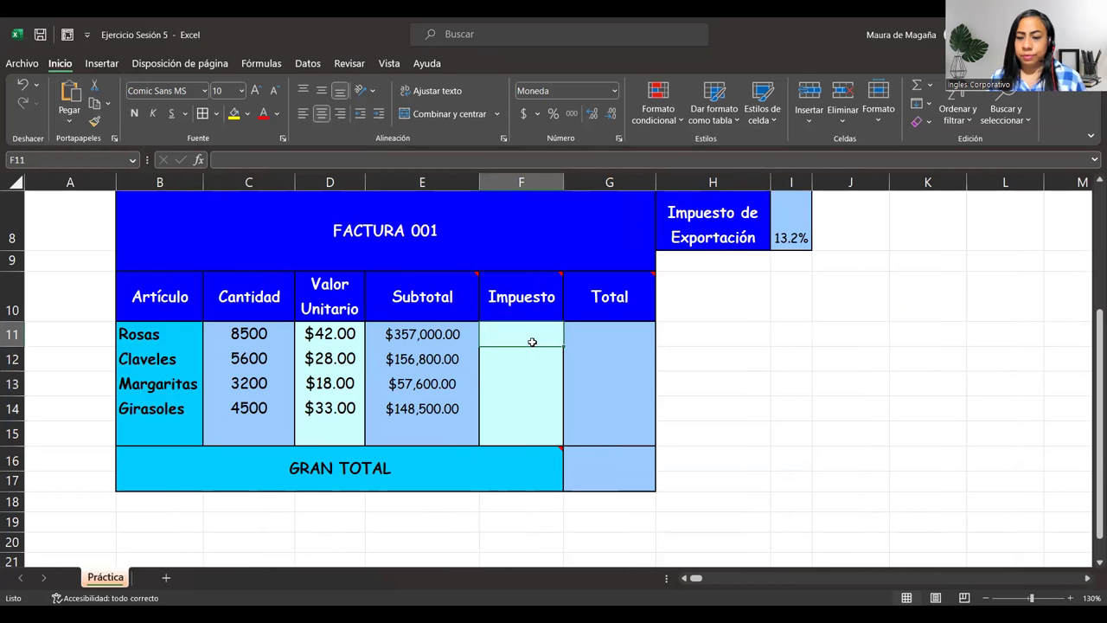
text(=)
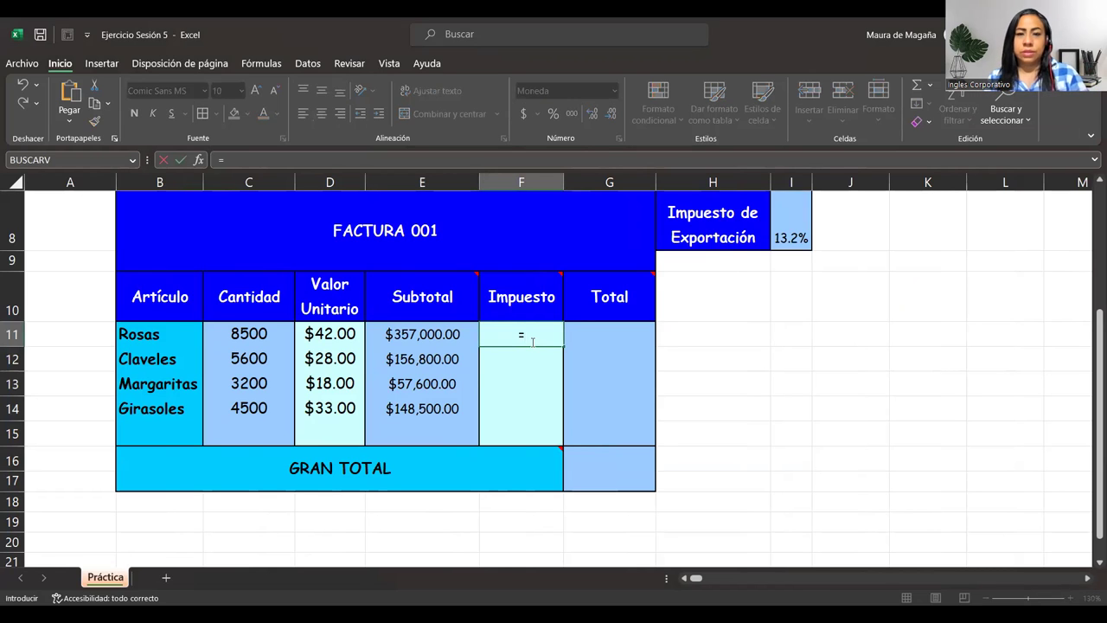
mouse_move(540, 294)
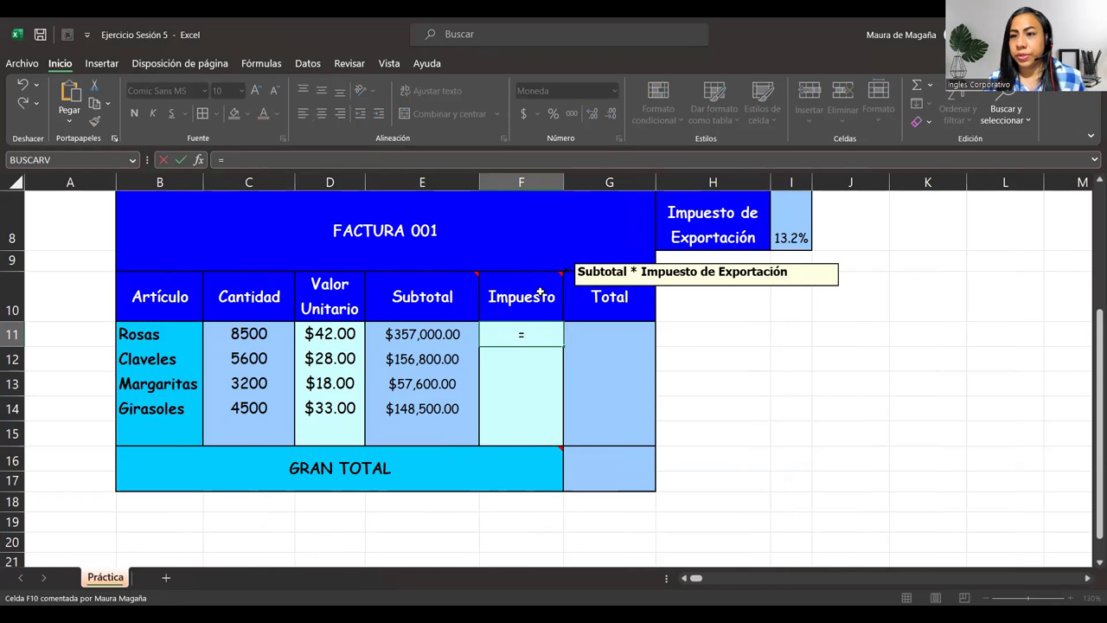
click(447, 333)
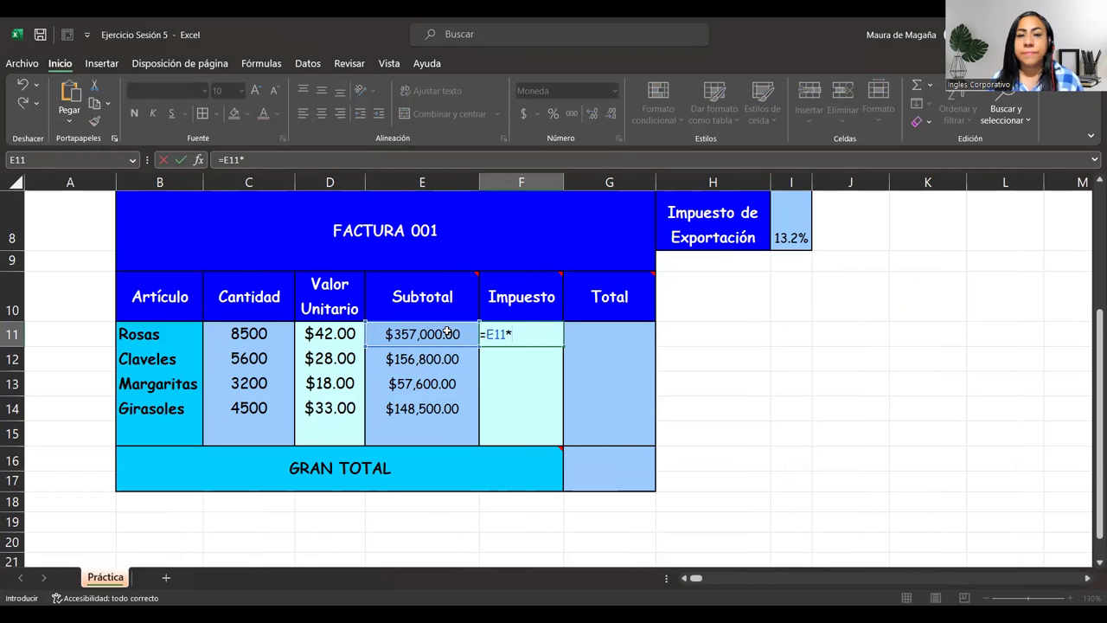
click(793, 226)
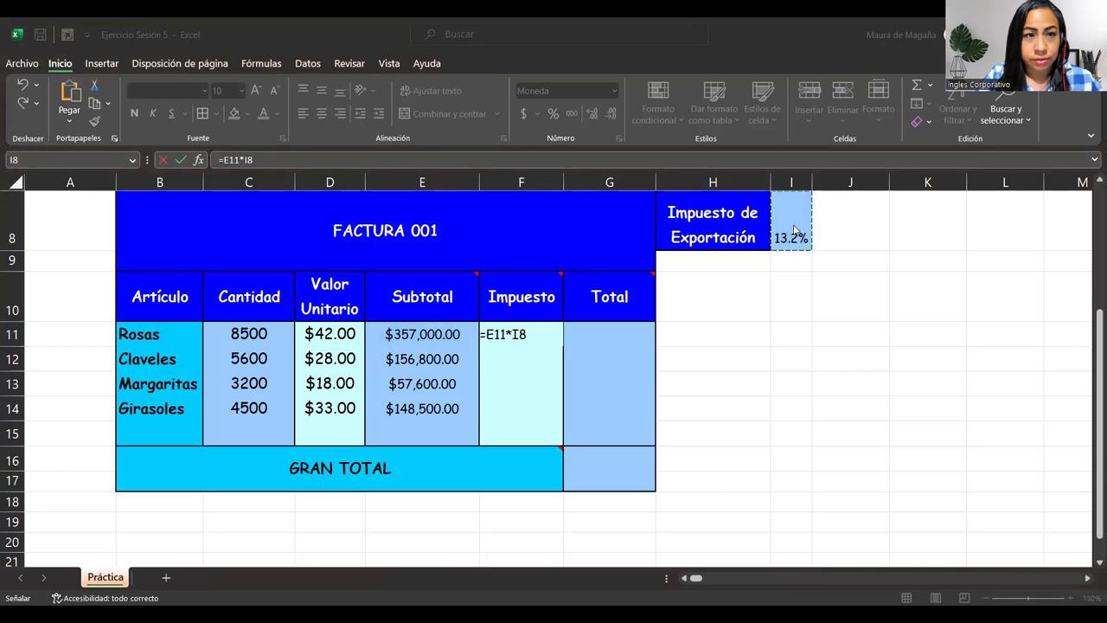
click(545, 333)
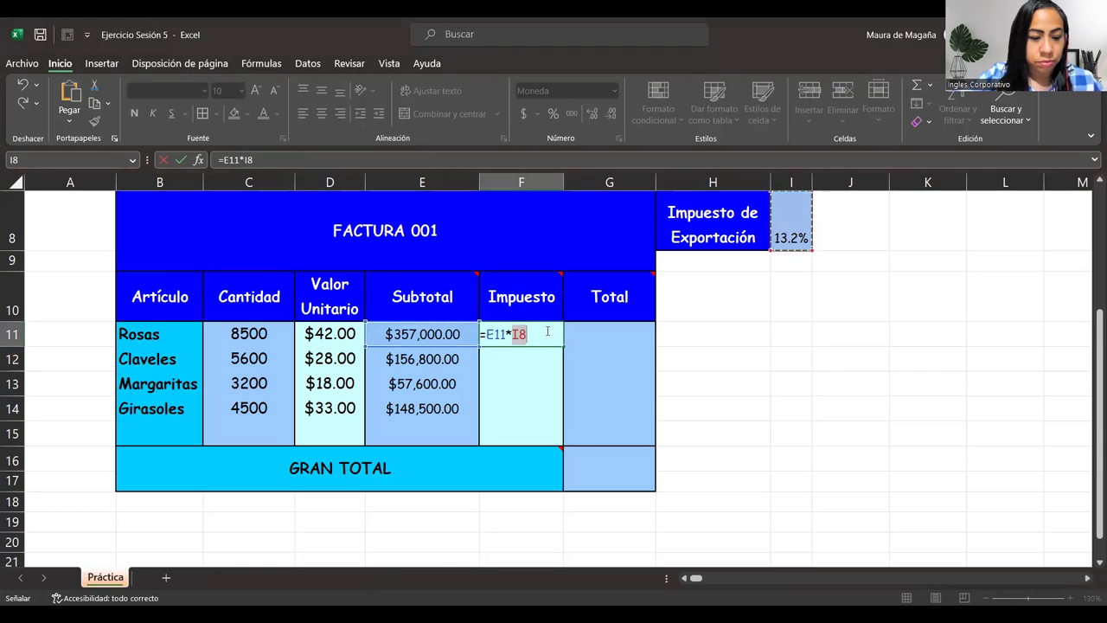
key(F4)
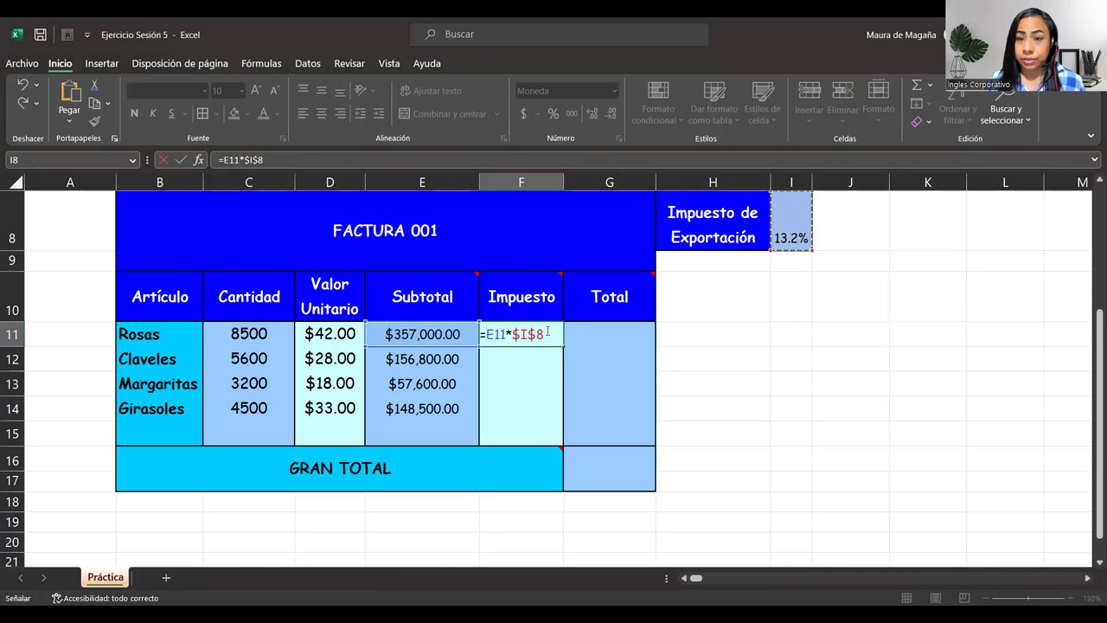
key(Return)
- Fill the tax formula down to F14 without formatting and check the copied formulas
click(547, 333)
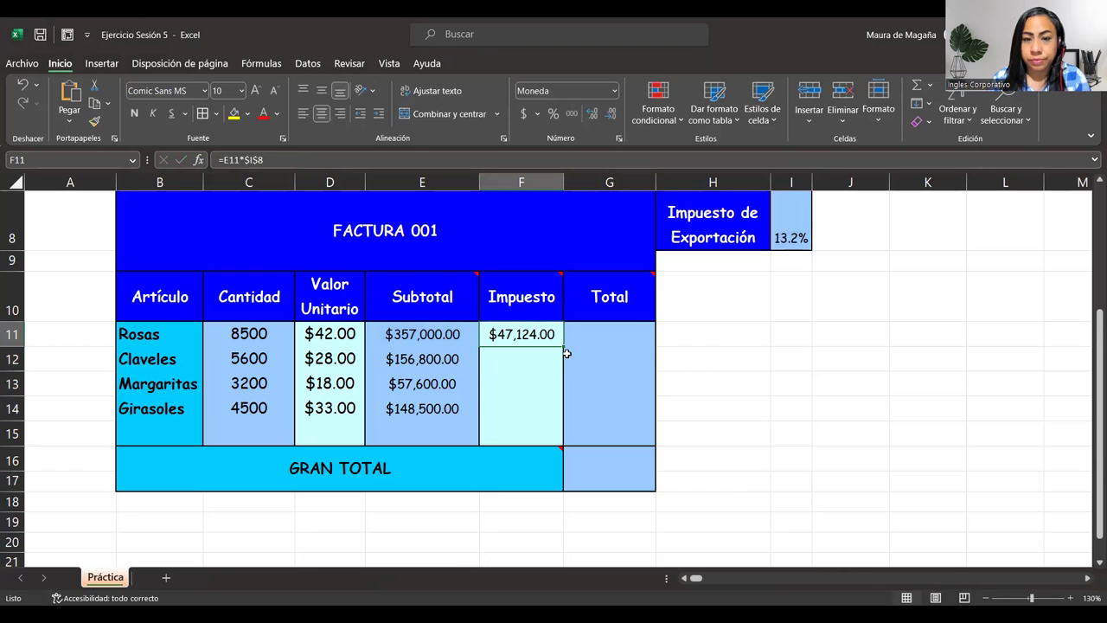
drag(566, 346, 564, 415)
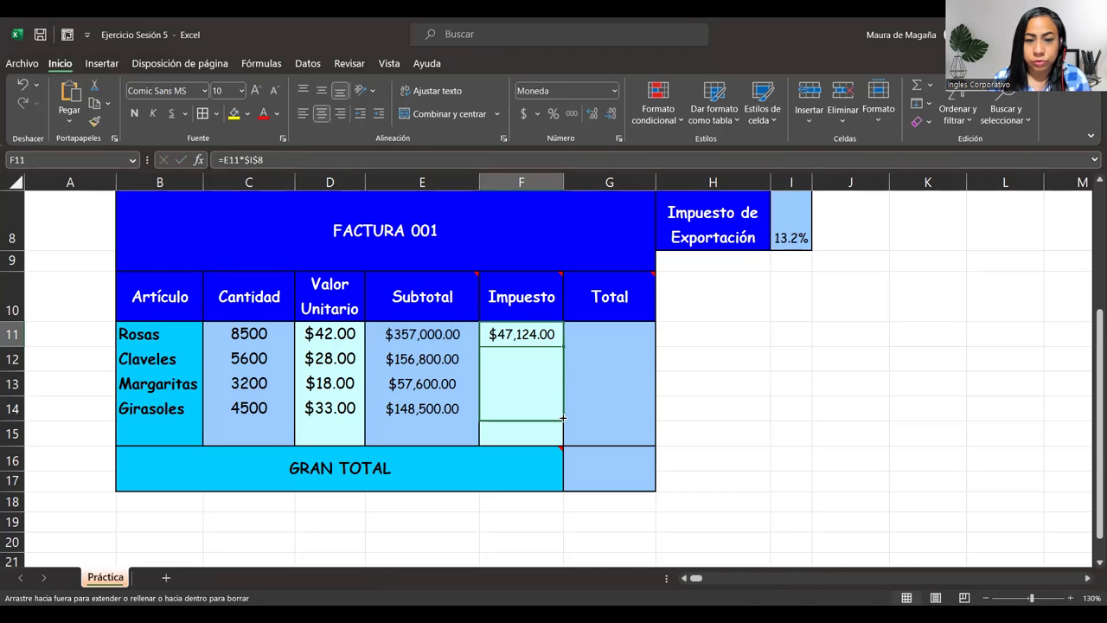
click(573, 434)
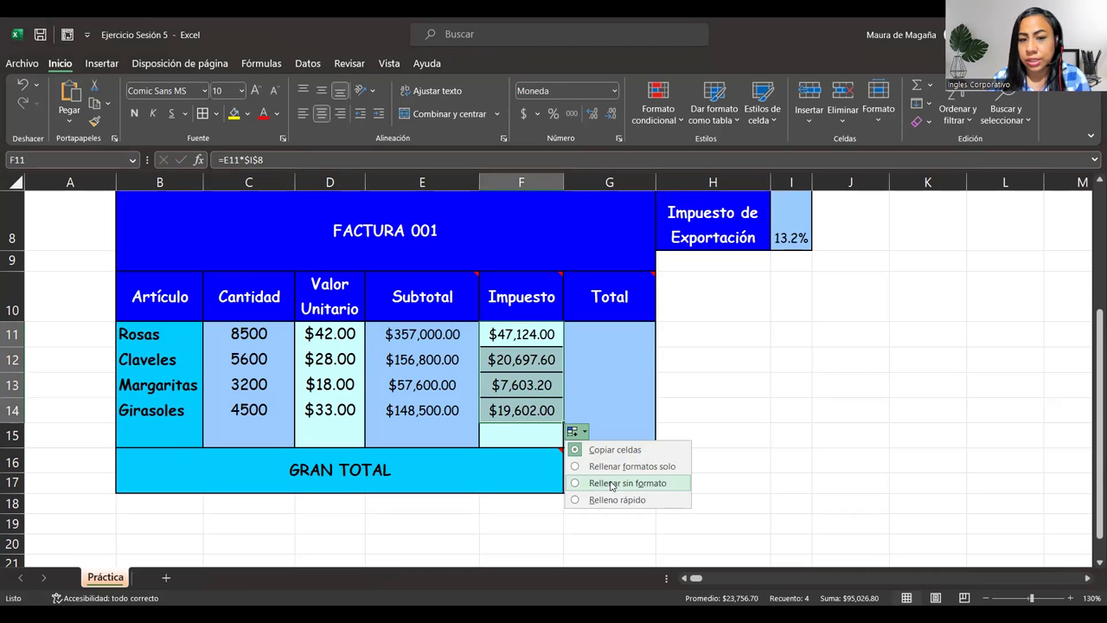
click(611, 485)
click(539, 340)
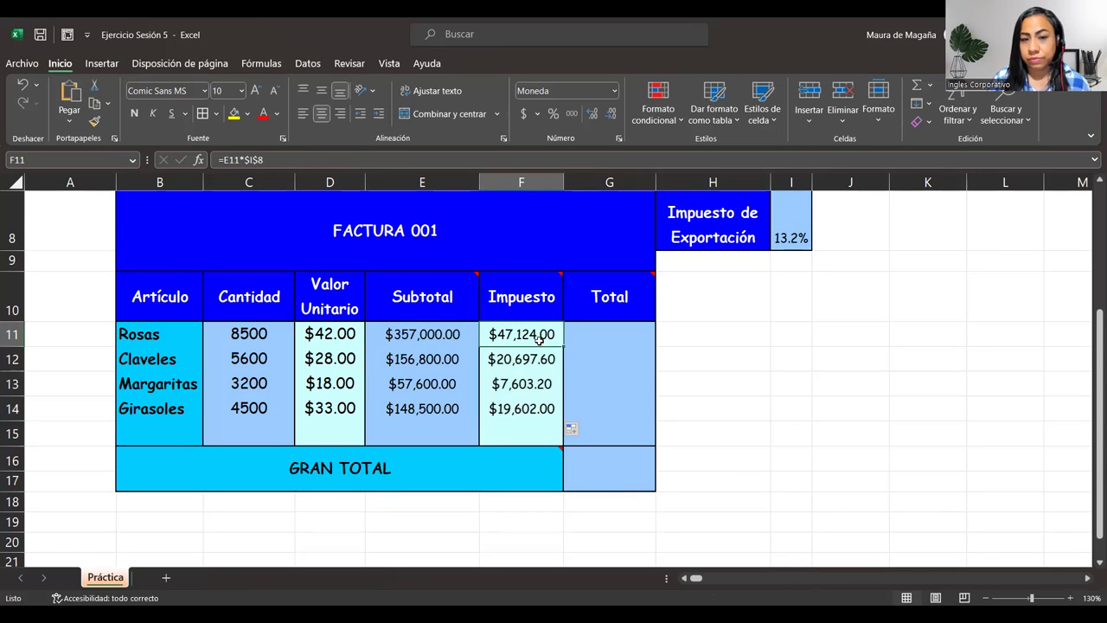
click(532, 356)
click(525, 381)
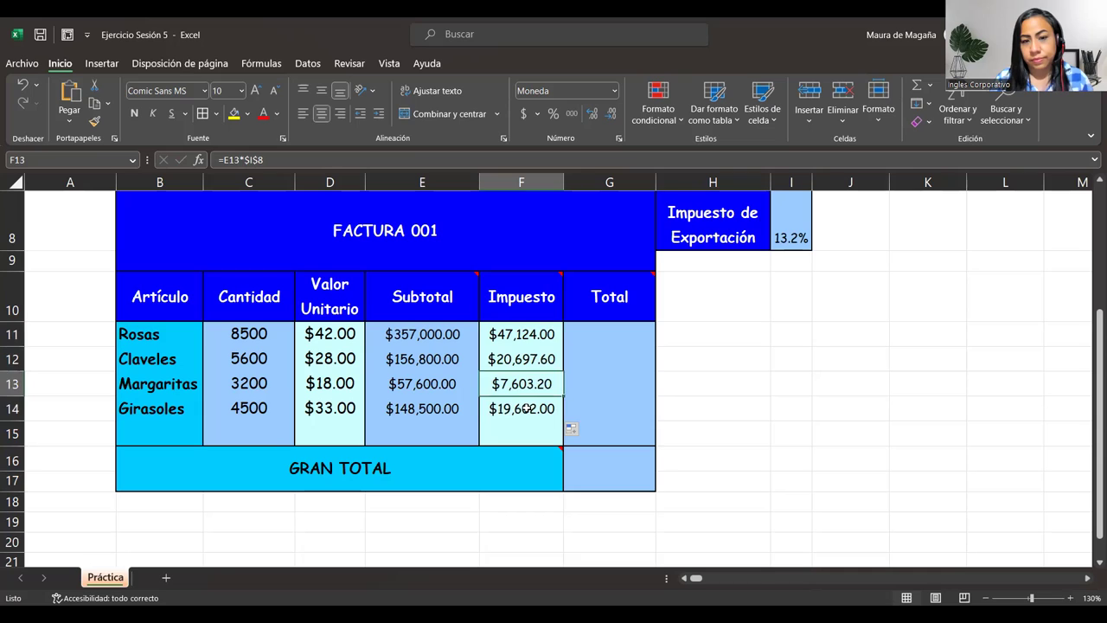
click(527, 409)
- Enter =E11+F11 in G11 for the Rosas Total, giving $404,124.00
click(614, 326)
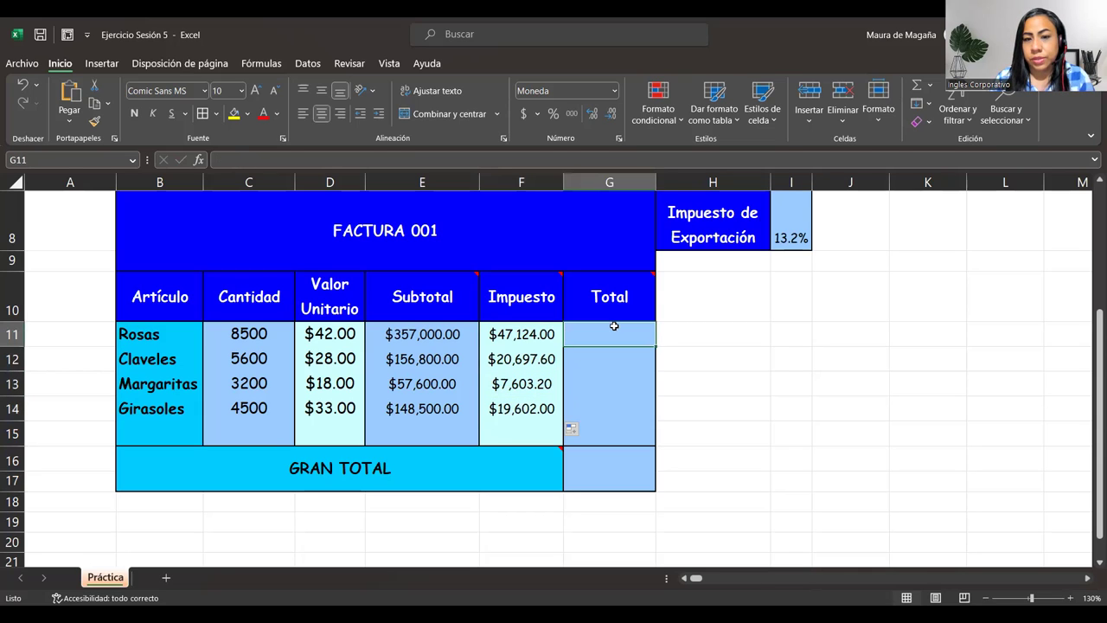
mouse_move(634, 288)
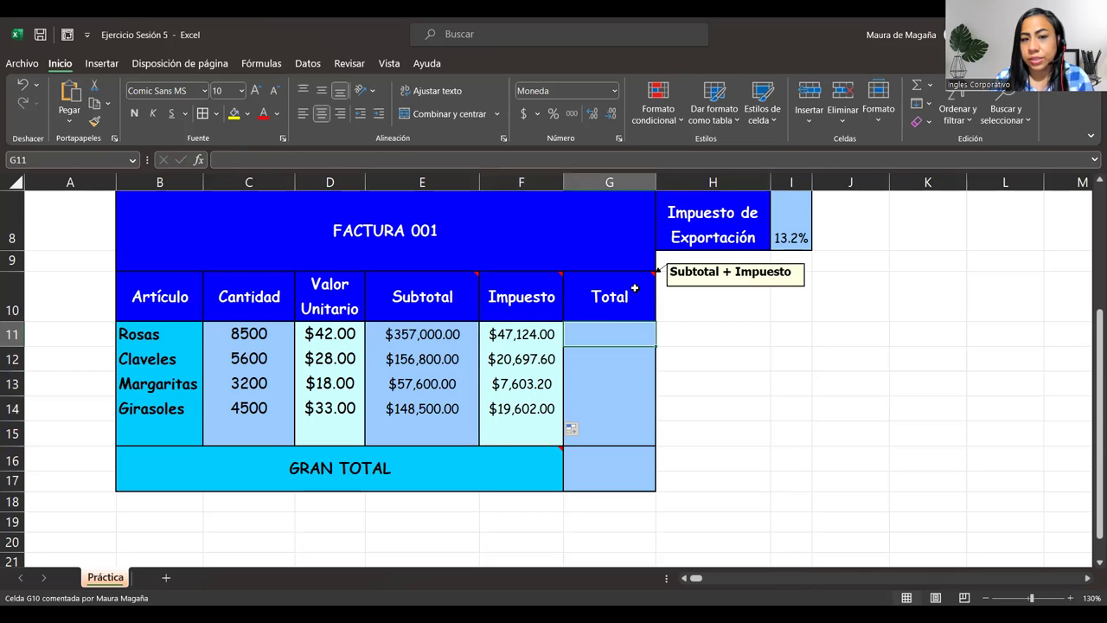
double_click(620, 332)
text(=)
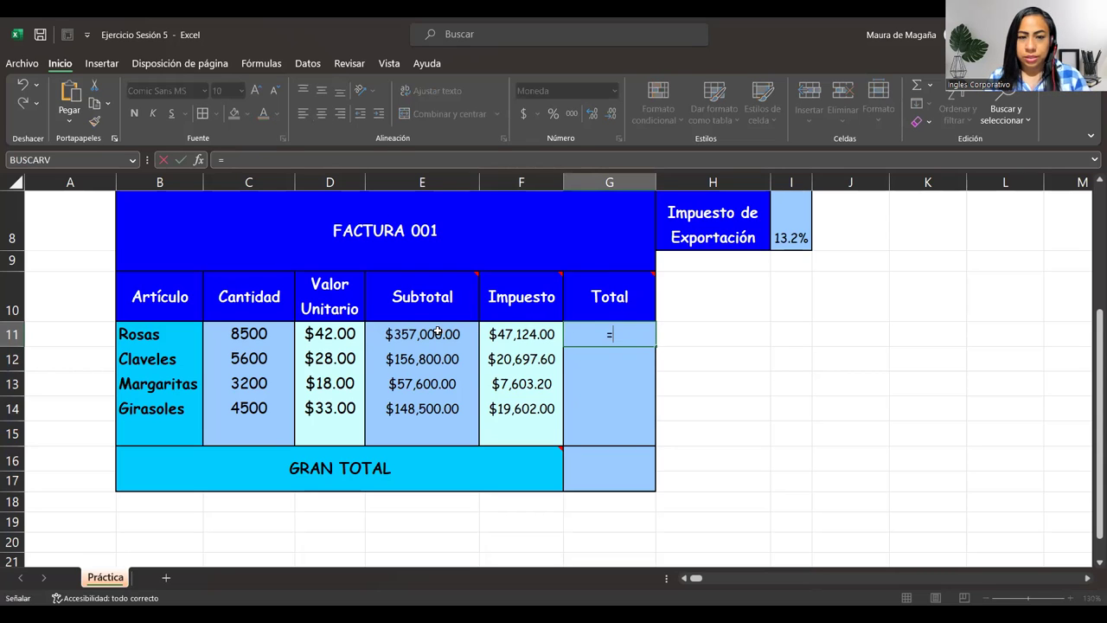
click(438, 333)
text(+)
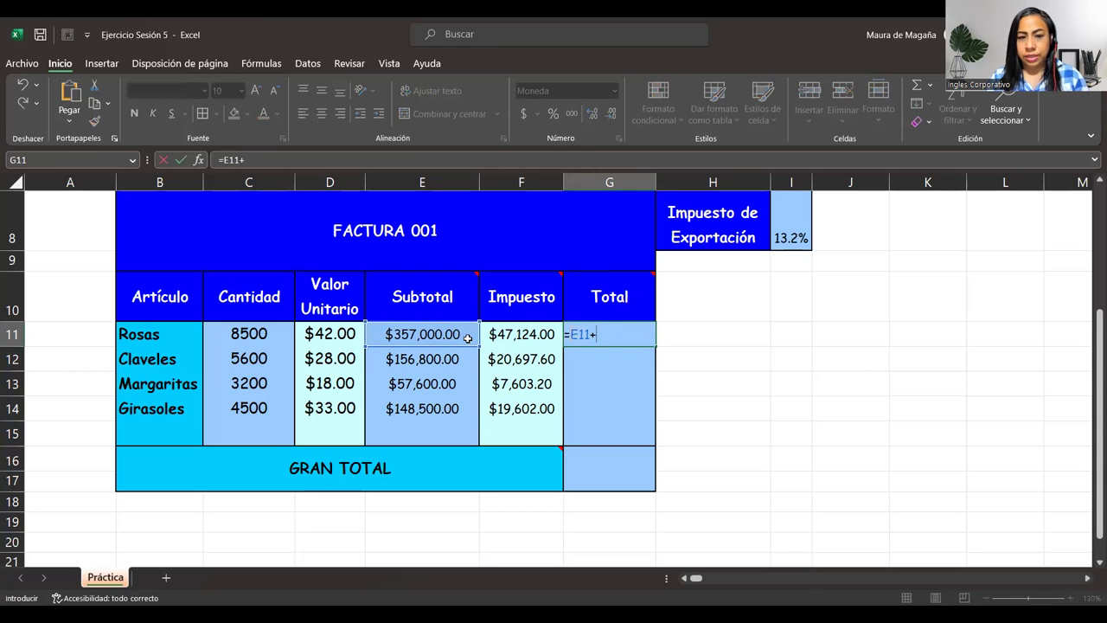
click(506, 343)
click(595, 341)
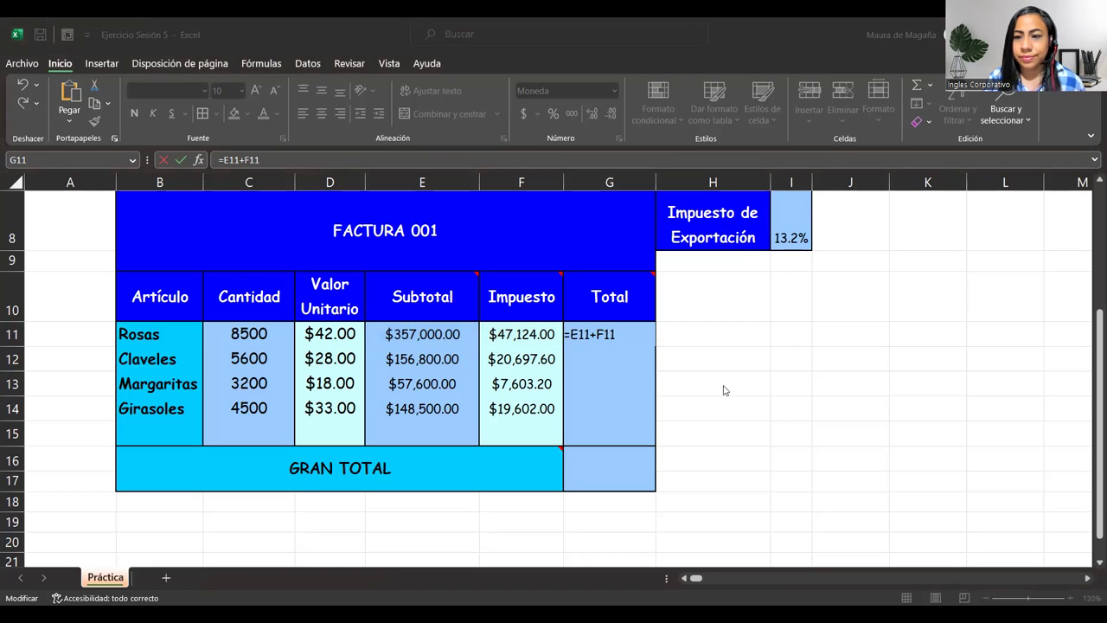
click(629, 333)
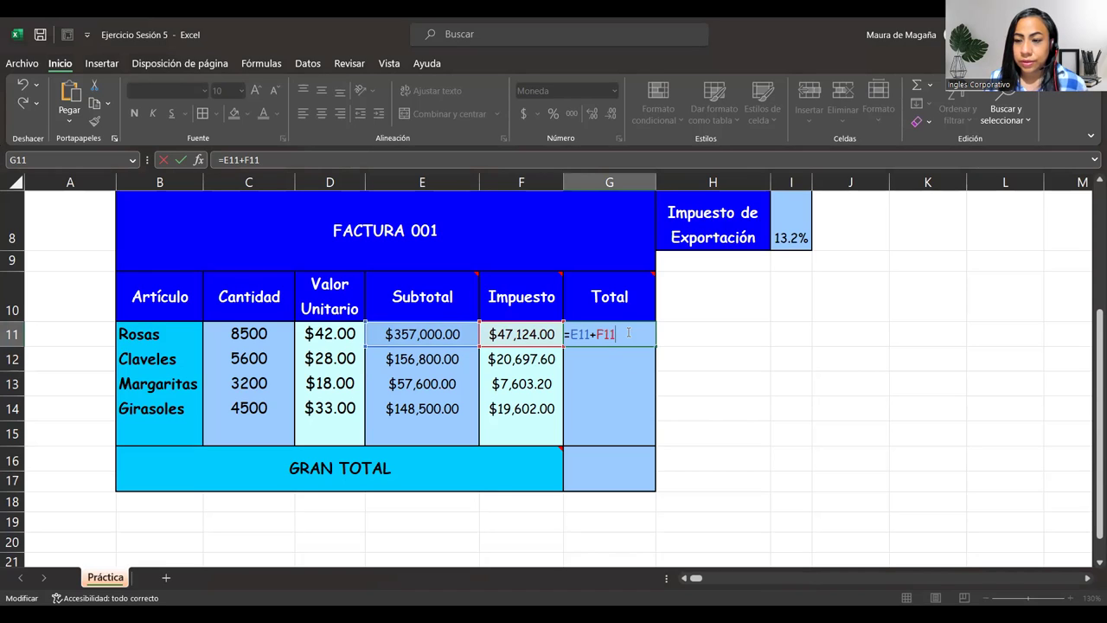
key(Return)
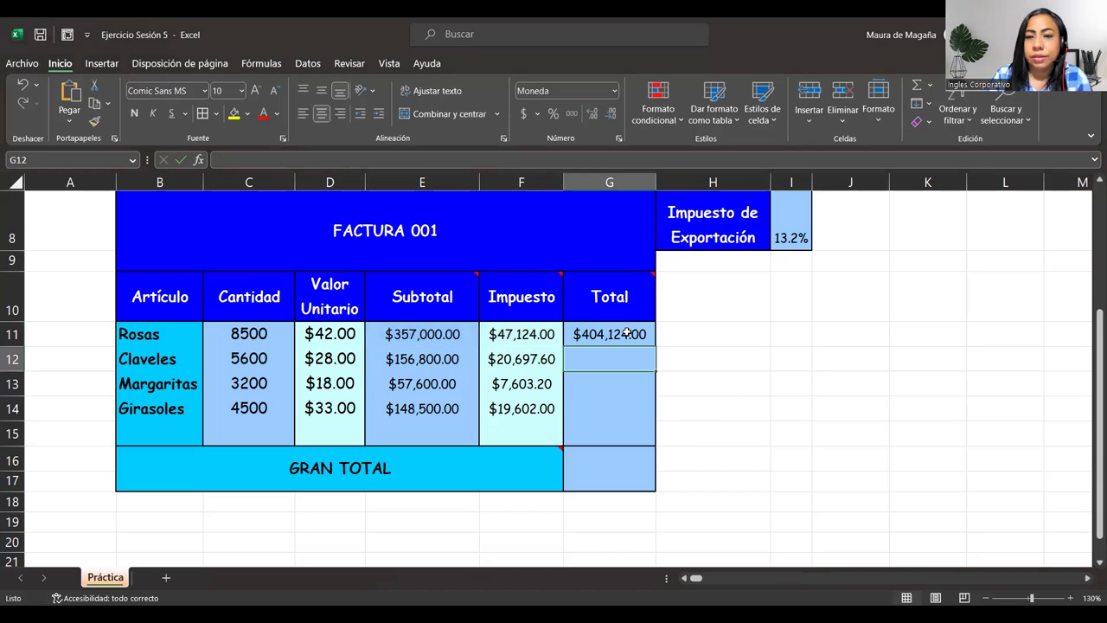
- Fill the Total formula down to G14 without formatting, through $168,102.00 for Girasoles
click(629, 334)
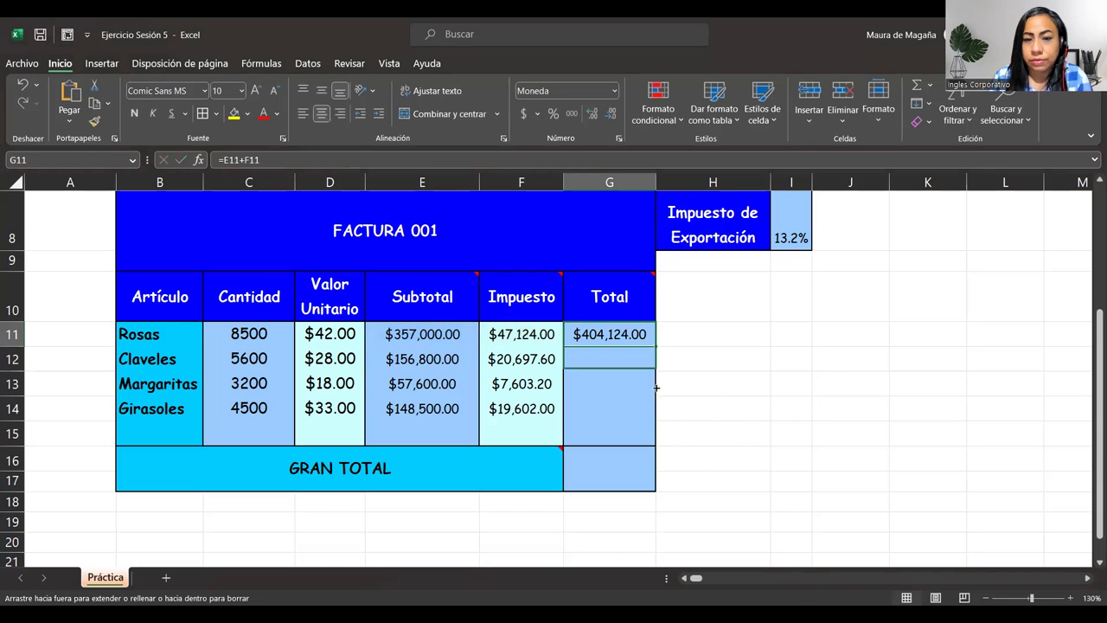
drag(658, 347, 657, 420)
click(664, 432)
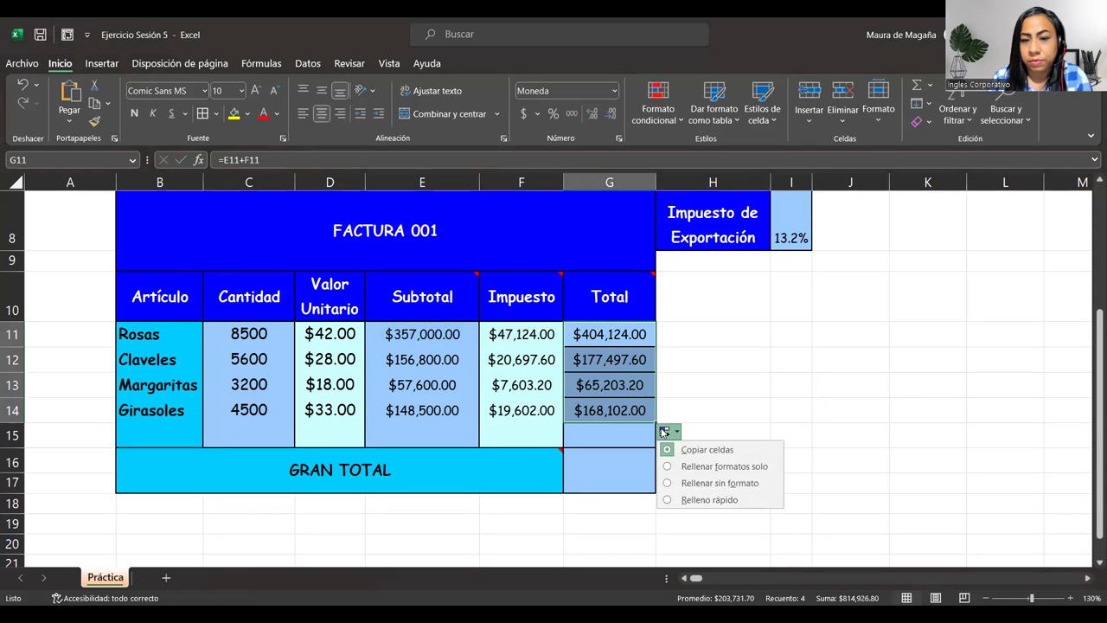
click(721, 487)
click(635, 484)
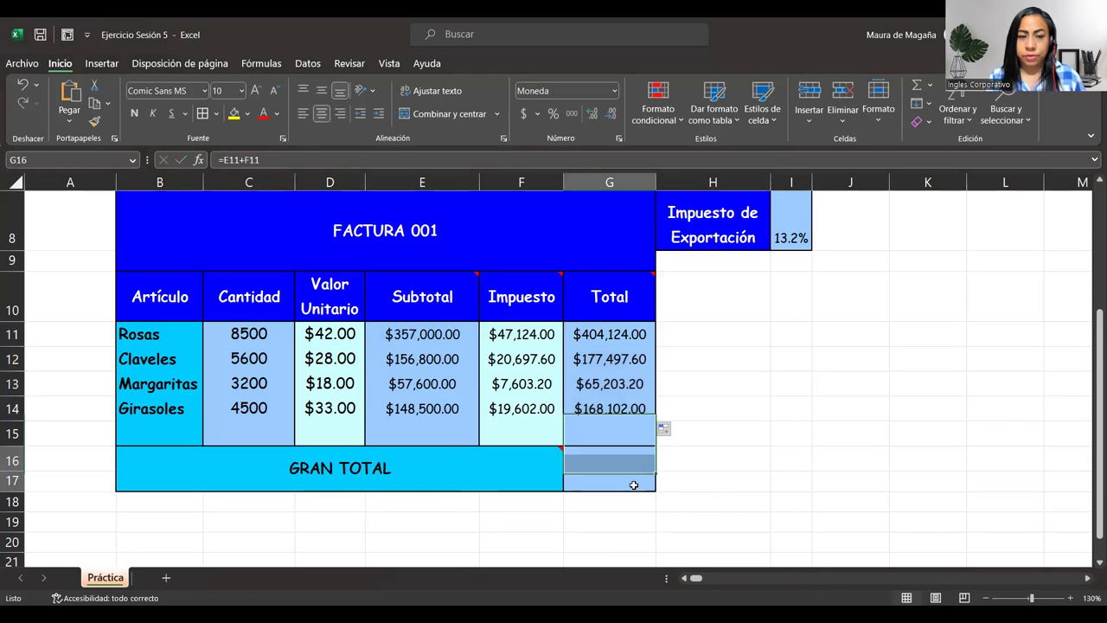
- Enter =SUMA(G11:G14) in the GRAN TOTAL cell, giving $814,926.80
text(=)
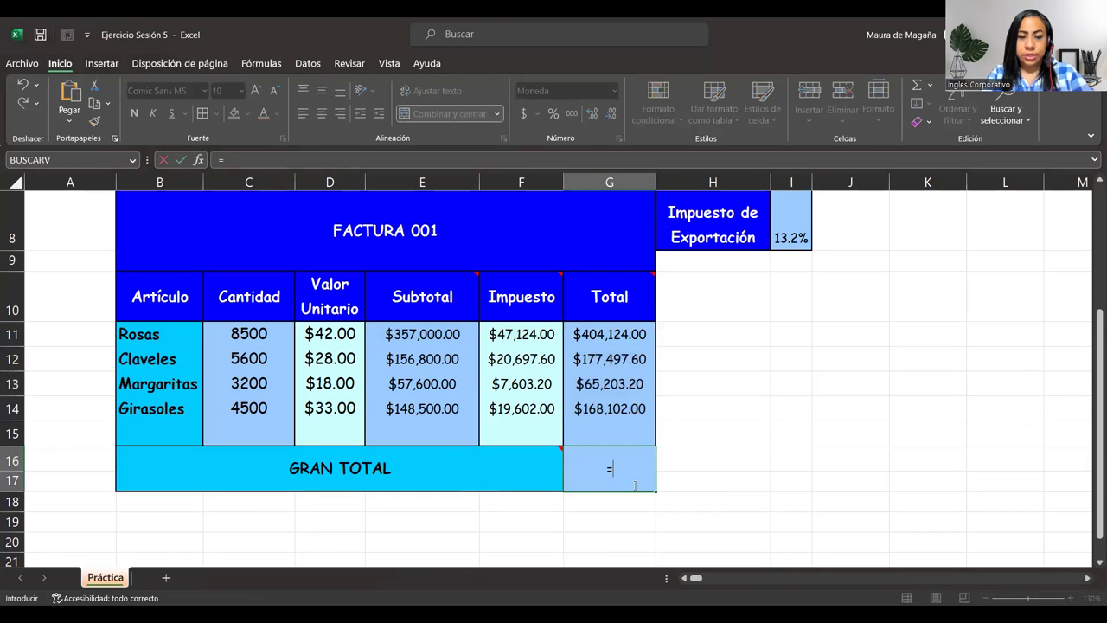
text(suma)
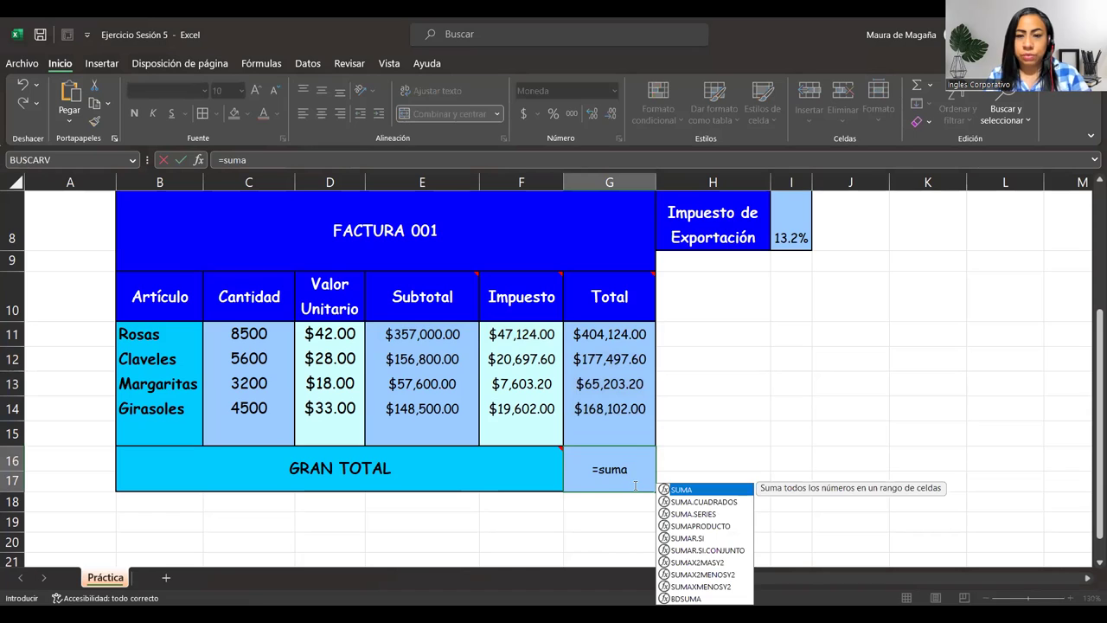
key(Tab)
click(640, 346)
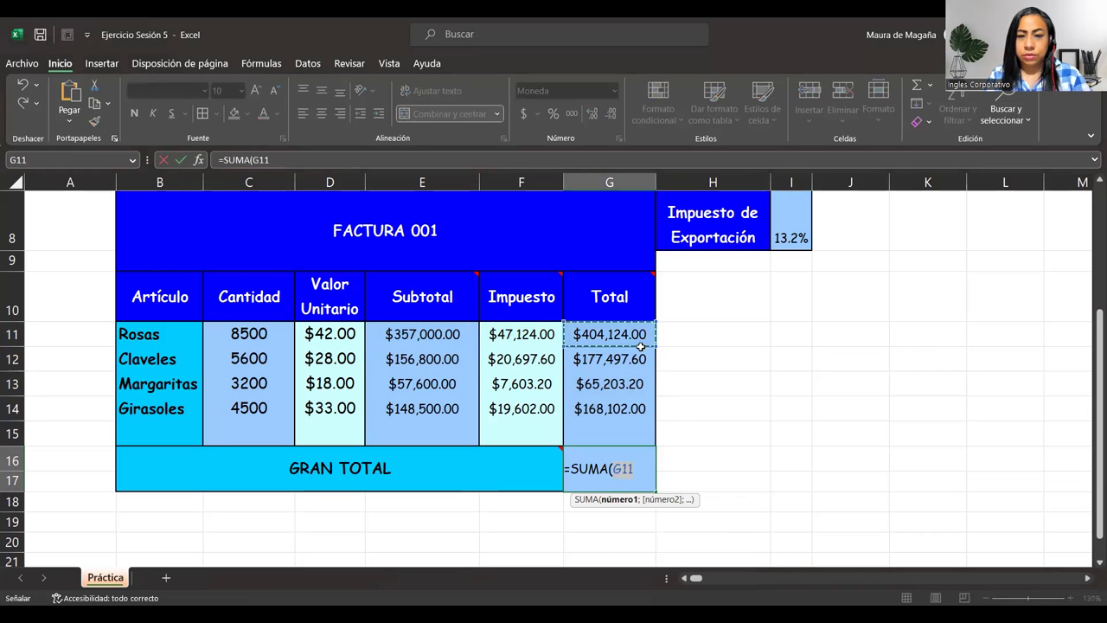
shift+click(638, 428)
key(Return)
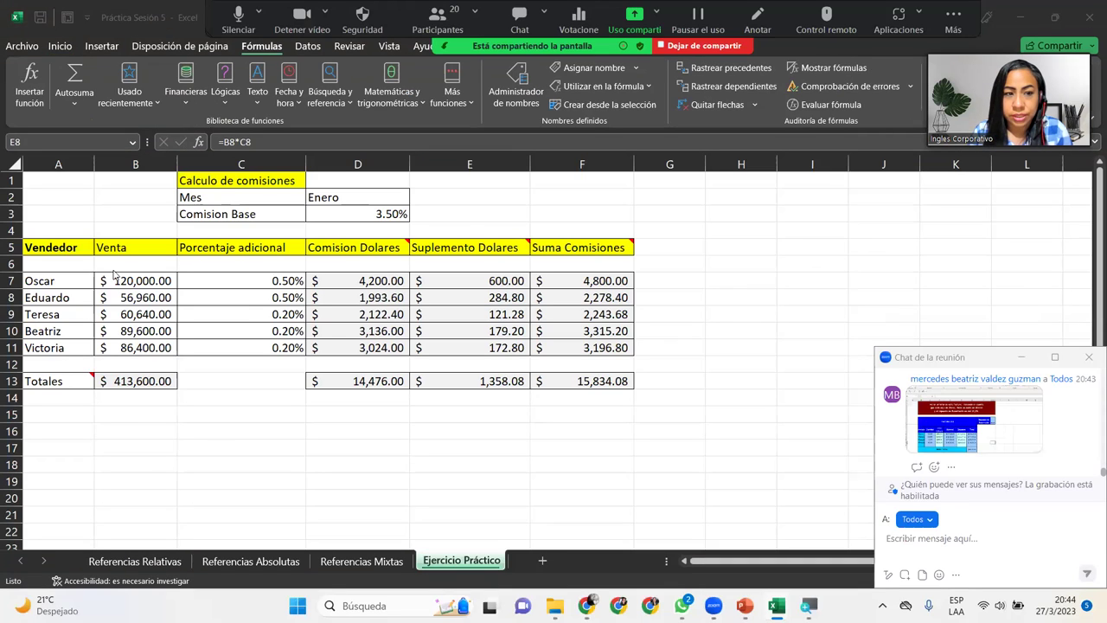
- Close Práctica Sesión 5 with Ctrl+W, choosing not to save its changes
key(ctrl+w)
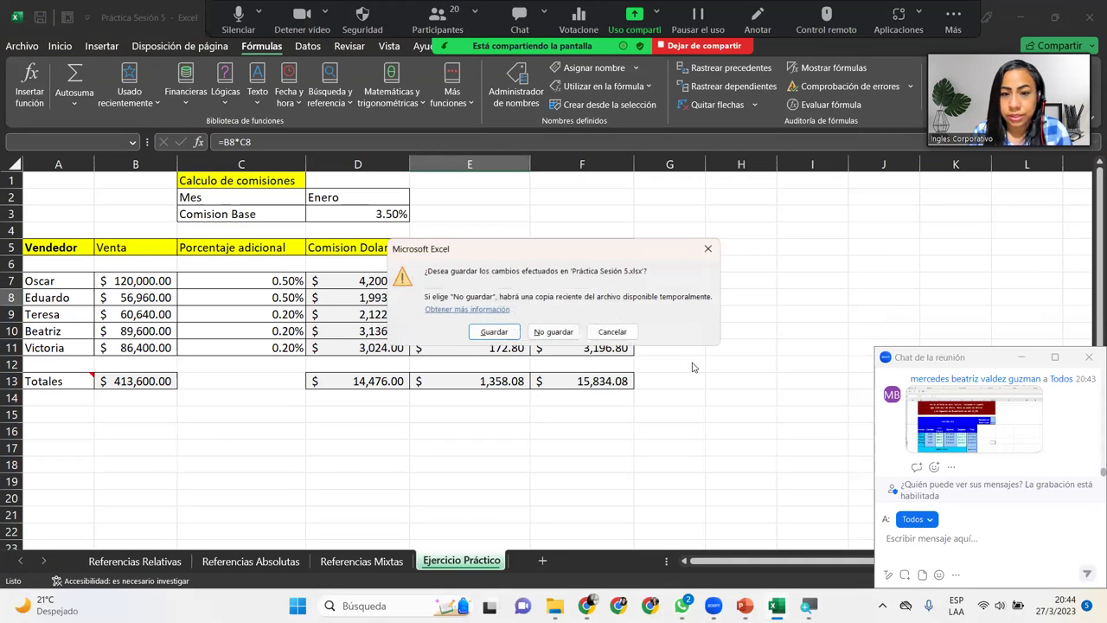
click(554, 332)
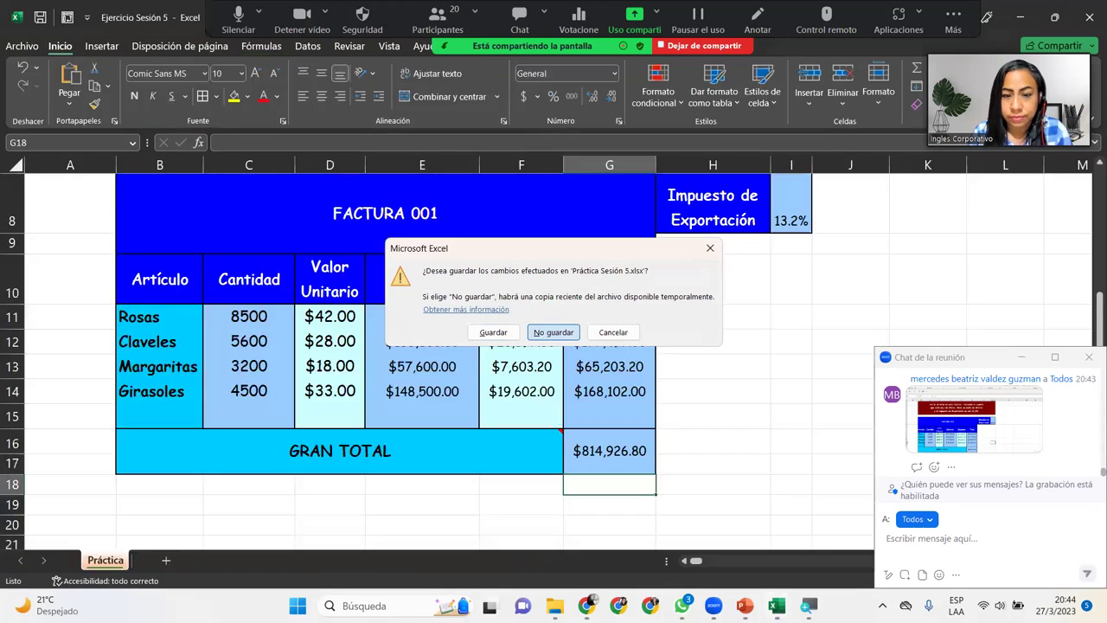
- Open the Ejercicio 2 Sesión 5 workbook from the Archivos para la sesión folder
click(555, 606)
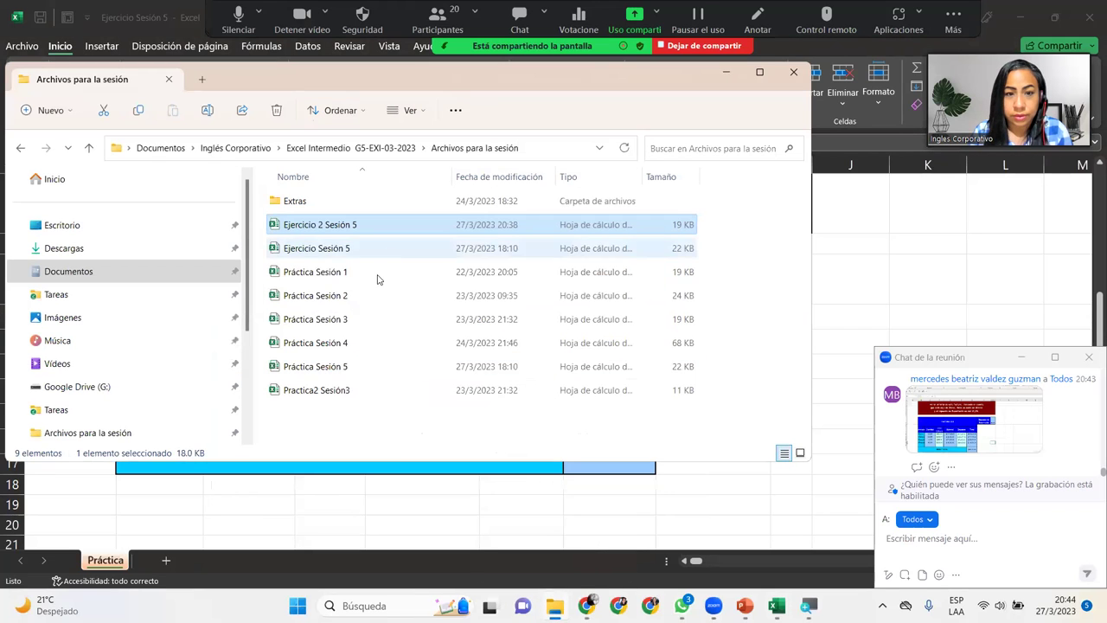
double_click(329, 227)
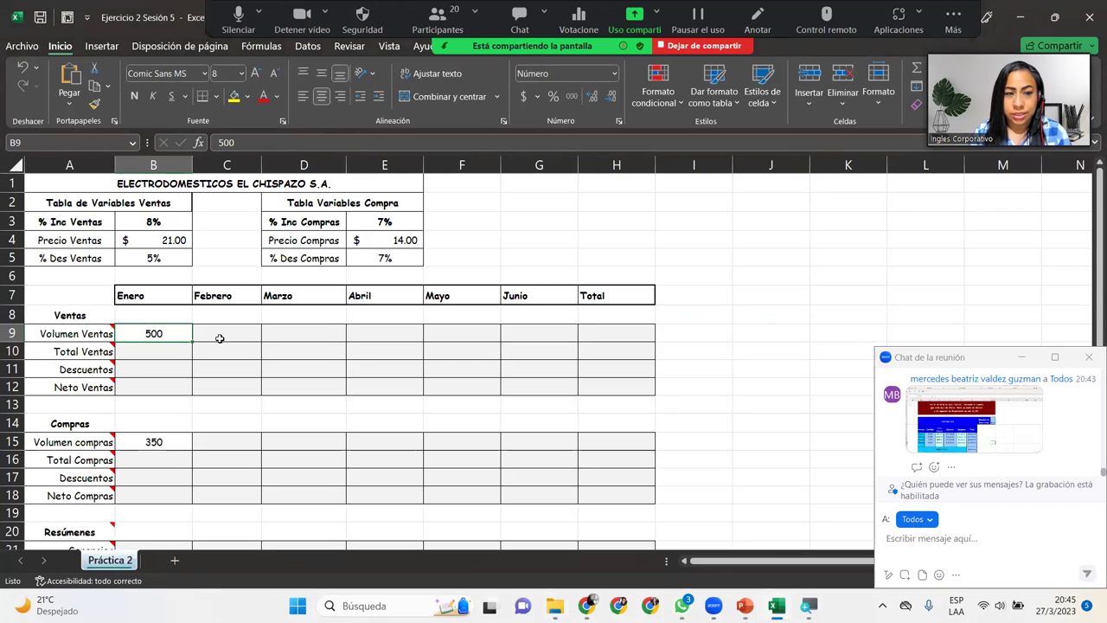
- Select February's sales volume cell C9 and review the row-label comments describing the formulas
click(221, 337)
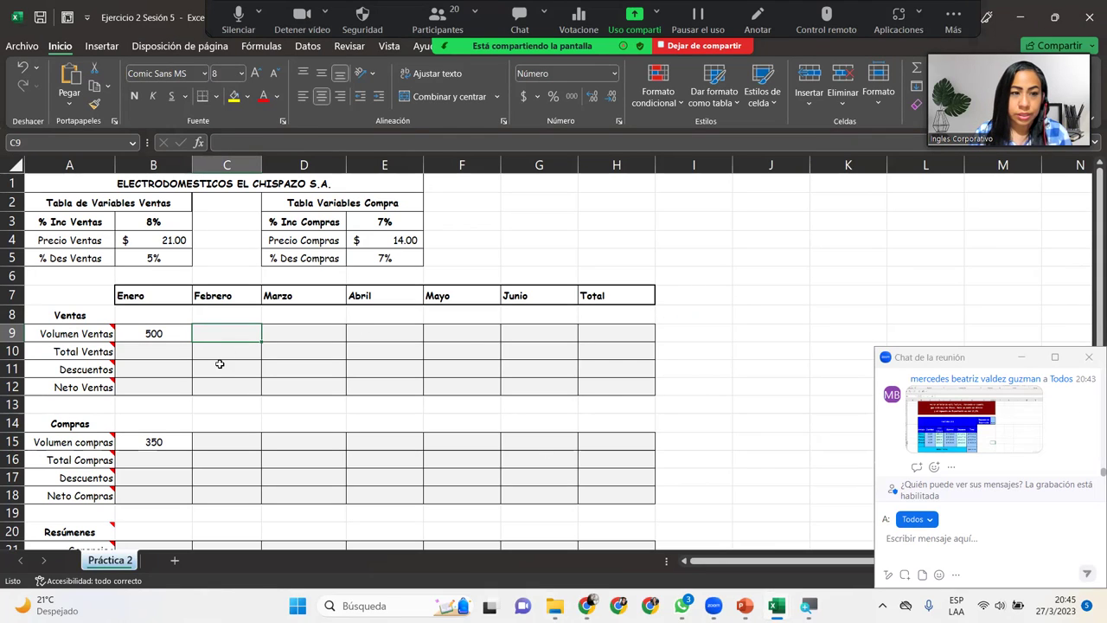
mouse_move(100, 347)
mouse_move(98, 384)
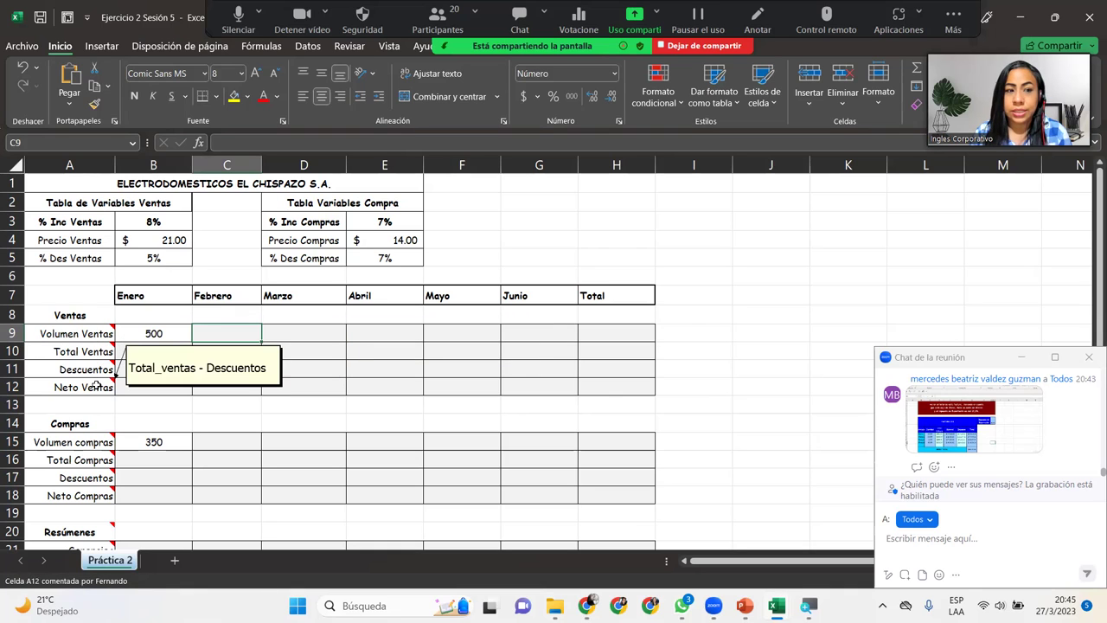
mouse_move(98, 456)
mouse_move(92, 520)
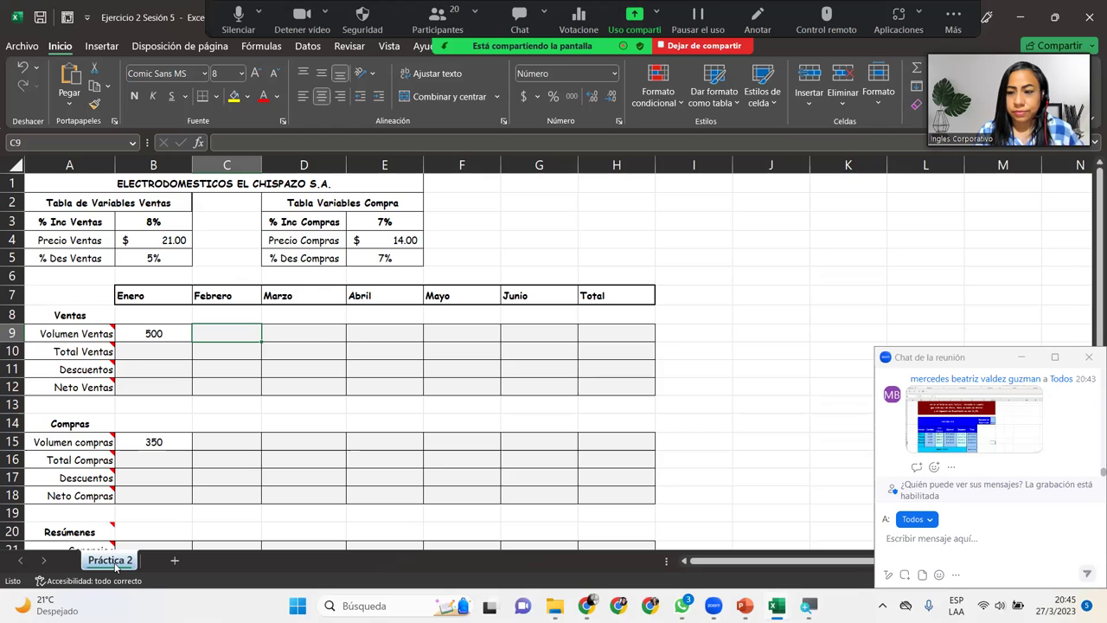
- Copy the Práctica 2 sheet to the end of Ejercicio Sesión 5.xlsx with Crear una copia
right_click(116, 567)
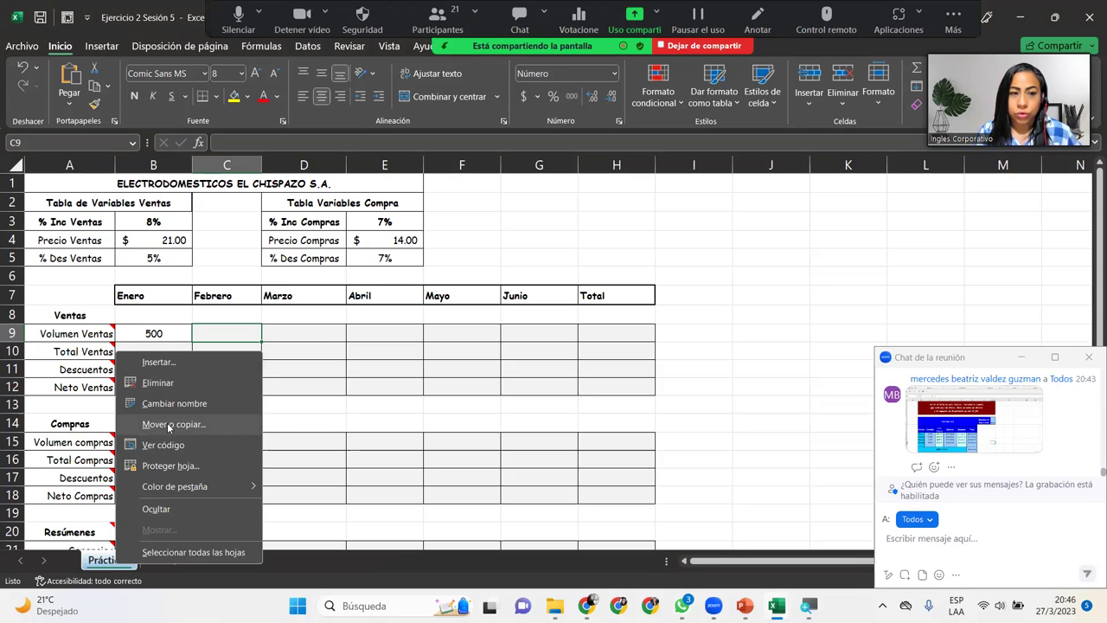
click(168, 425)
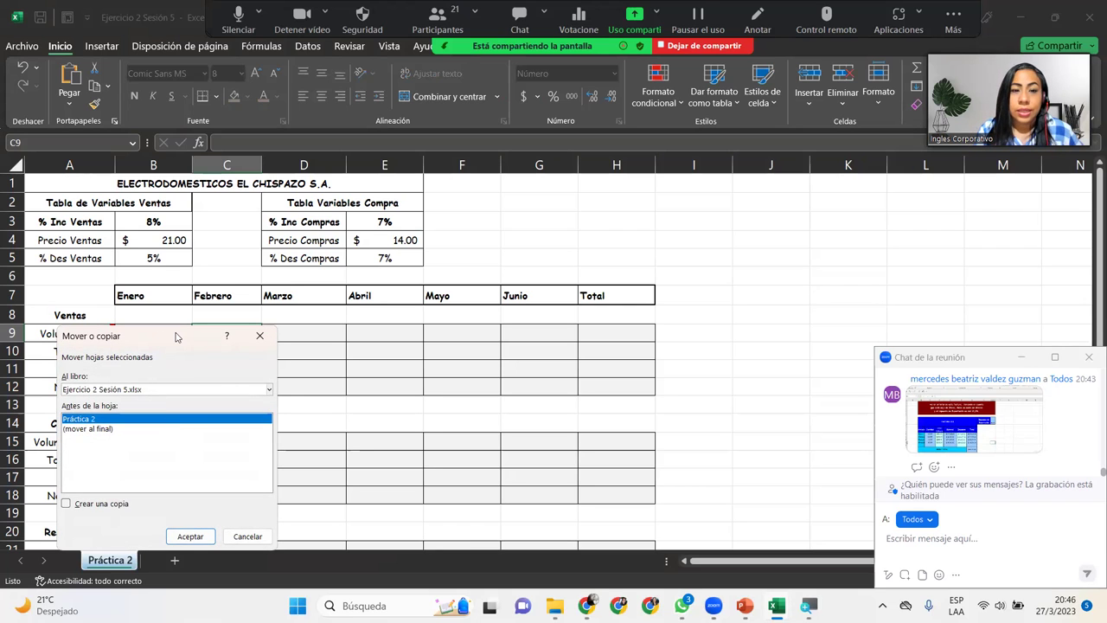
drag(176, 337, 320, 323)
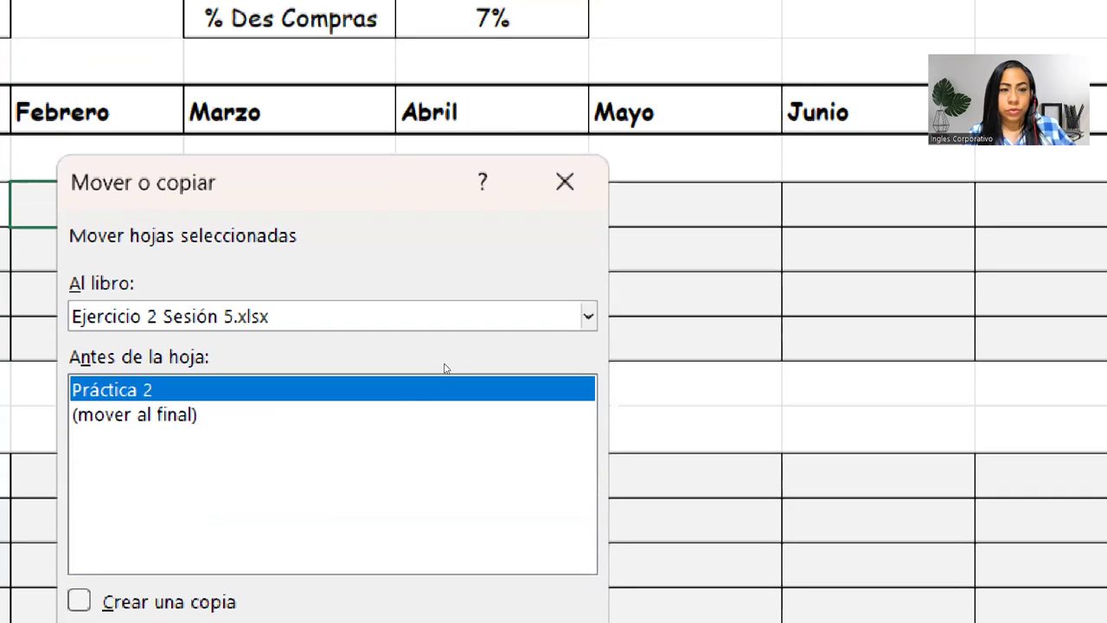
key(alt+Down)
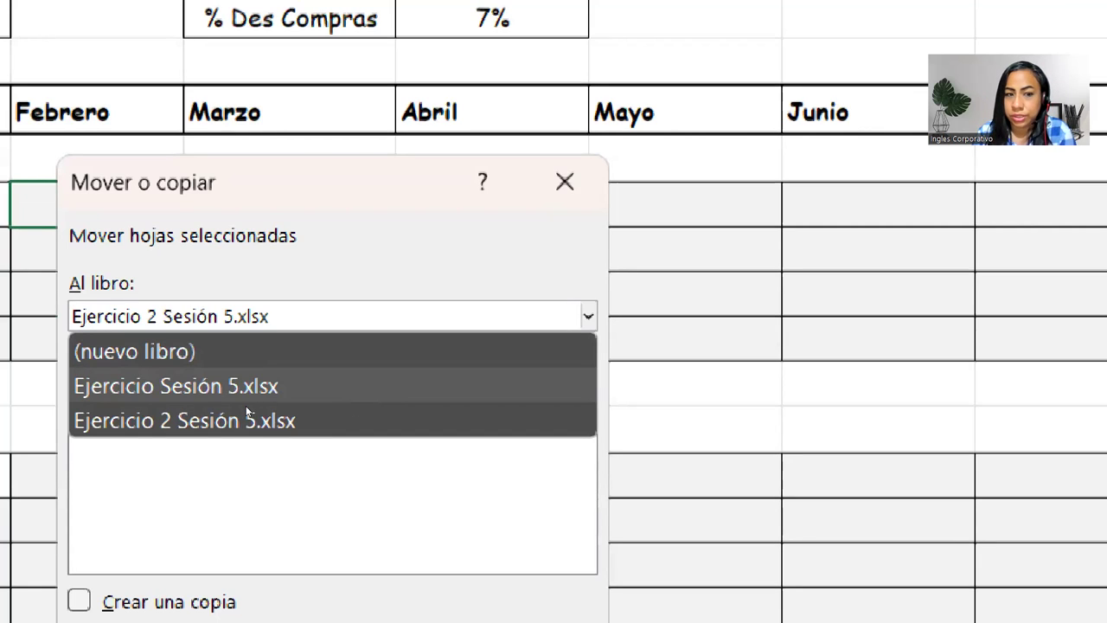
click(246, 409)
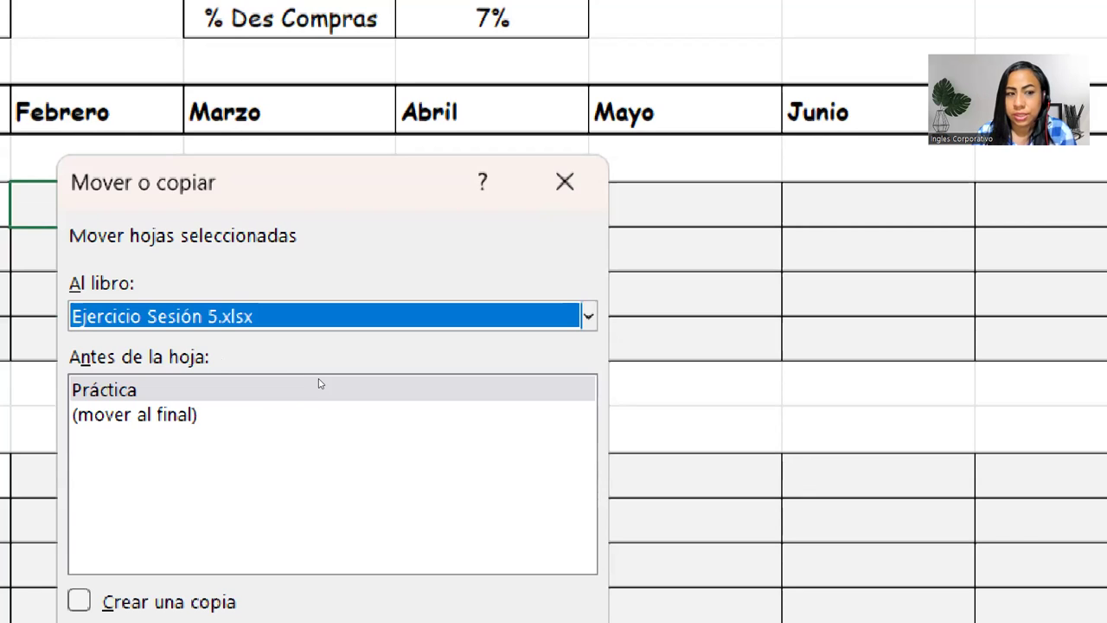
click(253, 420)
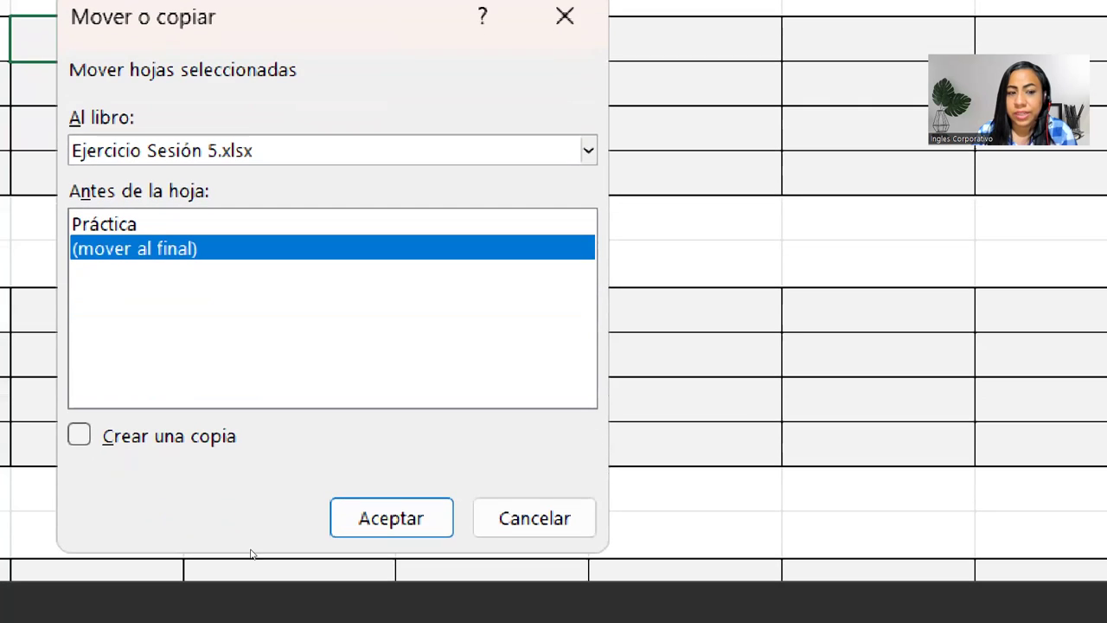
key(alt+c)
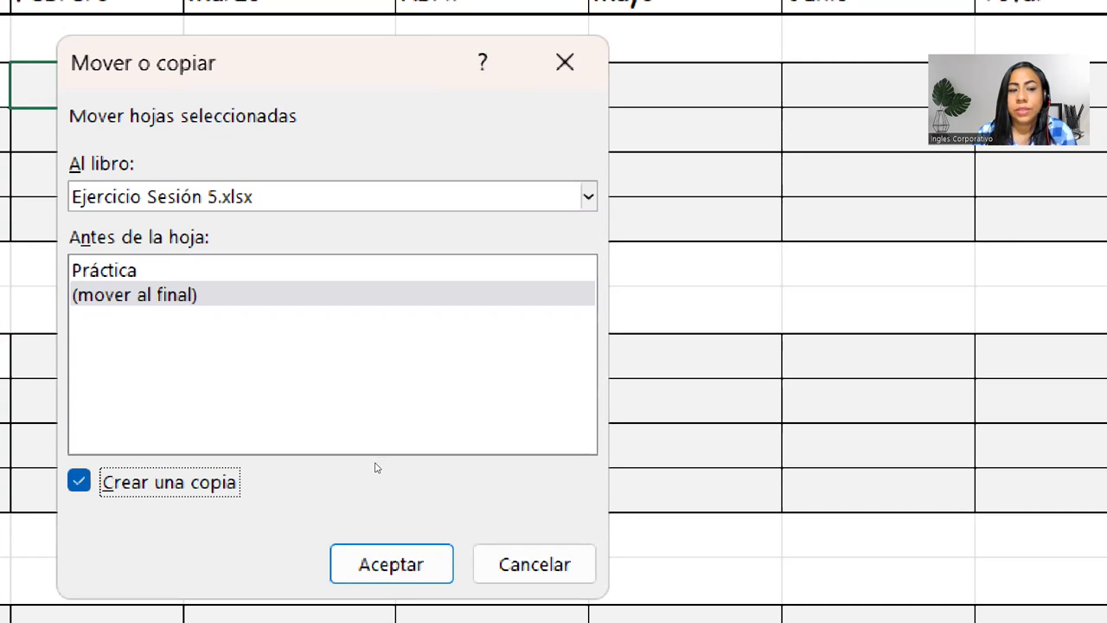
key(Return)
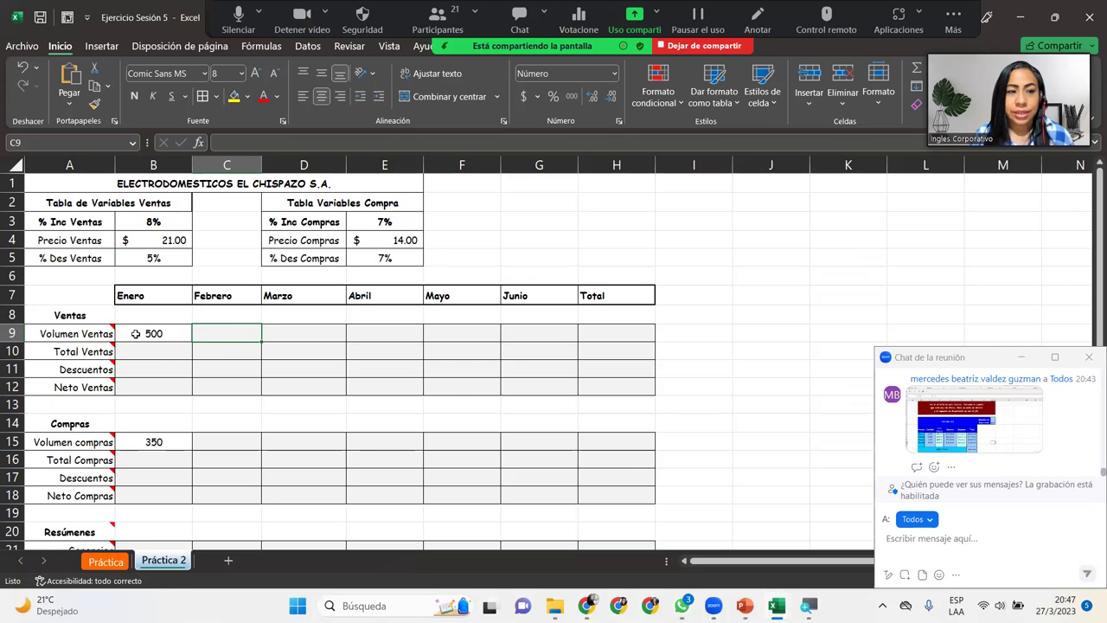
- Select the February Volumen Ventas cell C9, cancelling a formula mistakenly started in B9
mouse_move(93, 334)
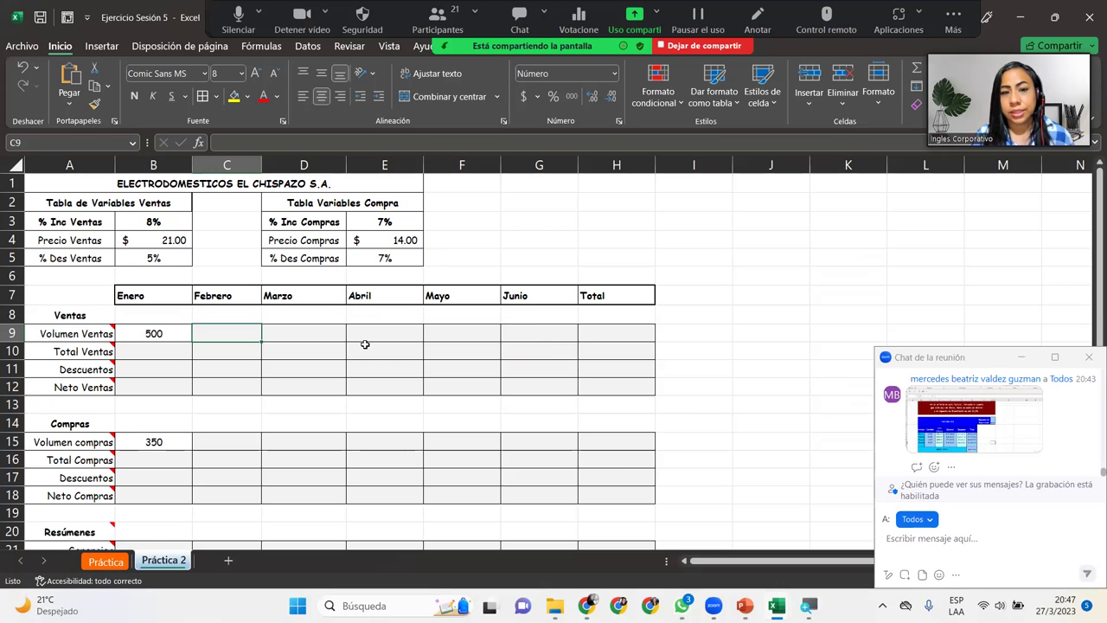
click(187, 333)
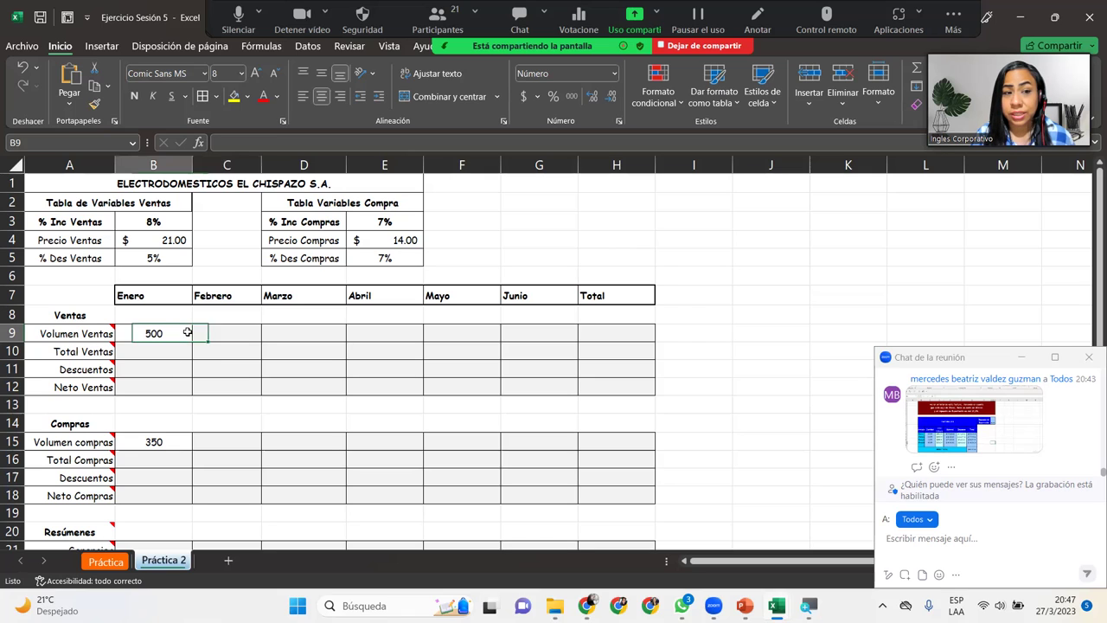
click(231, 332)
click(179, 335)
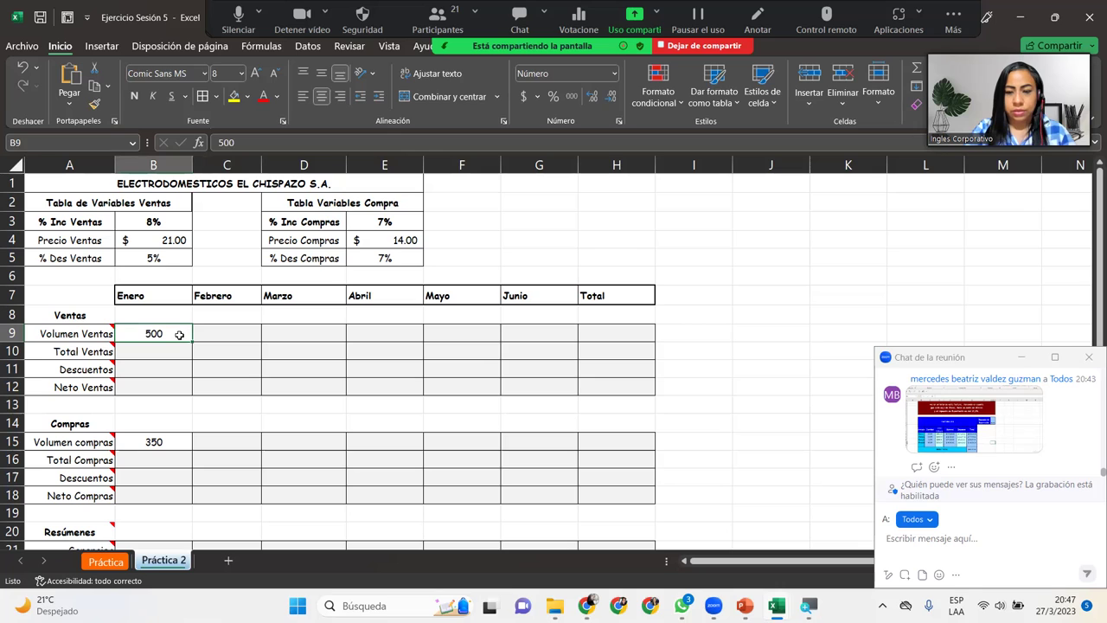
text(=)
key(Escape)
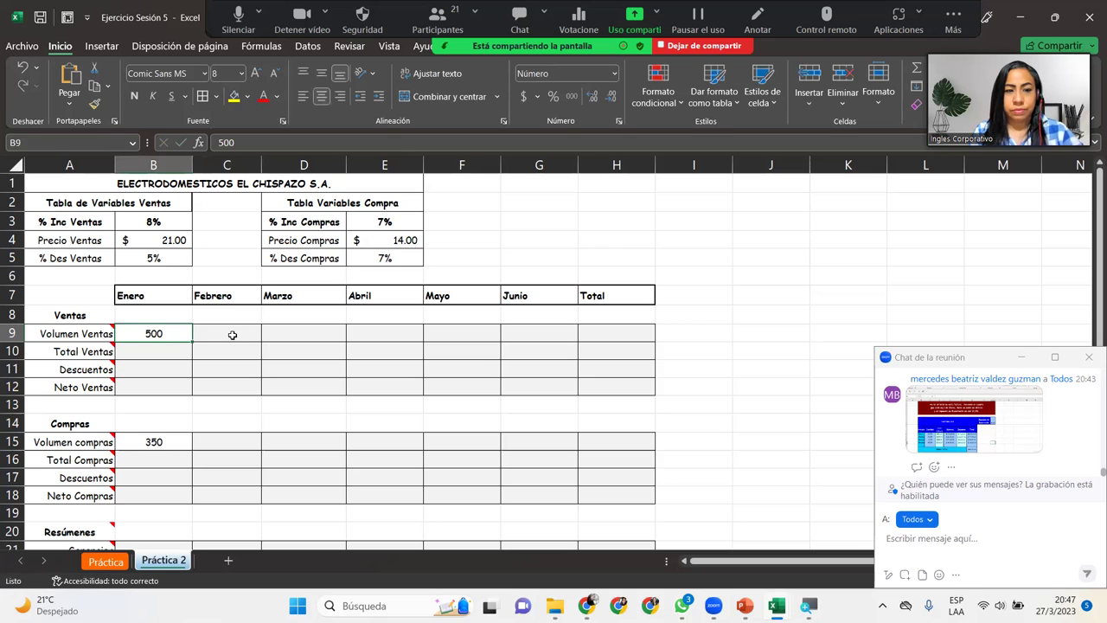
click(230, 334)
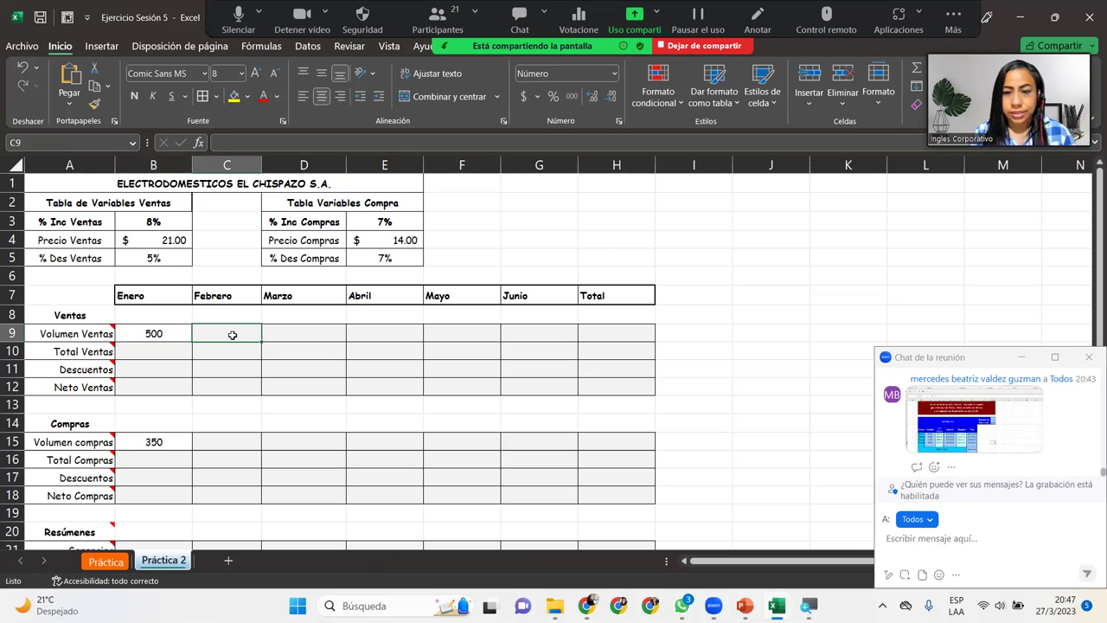
ctrl+scroll(231, 335, up, 2)
ctrl+scroll(232, 334, up, 2)
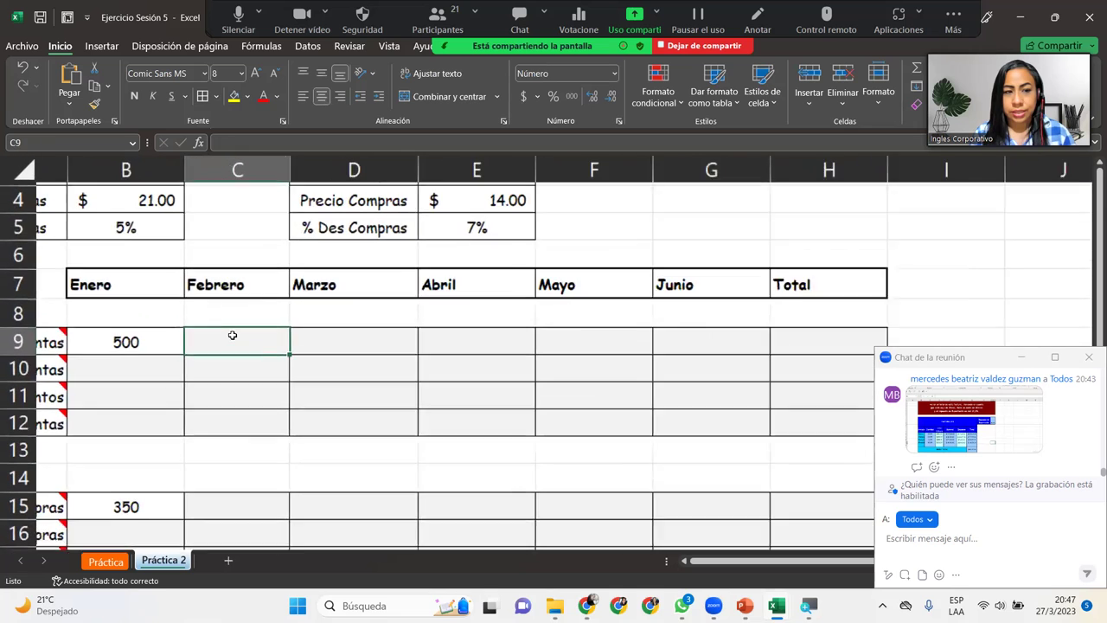
scroll(41, 338, left, 1)
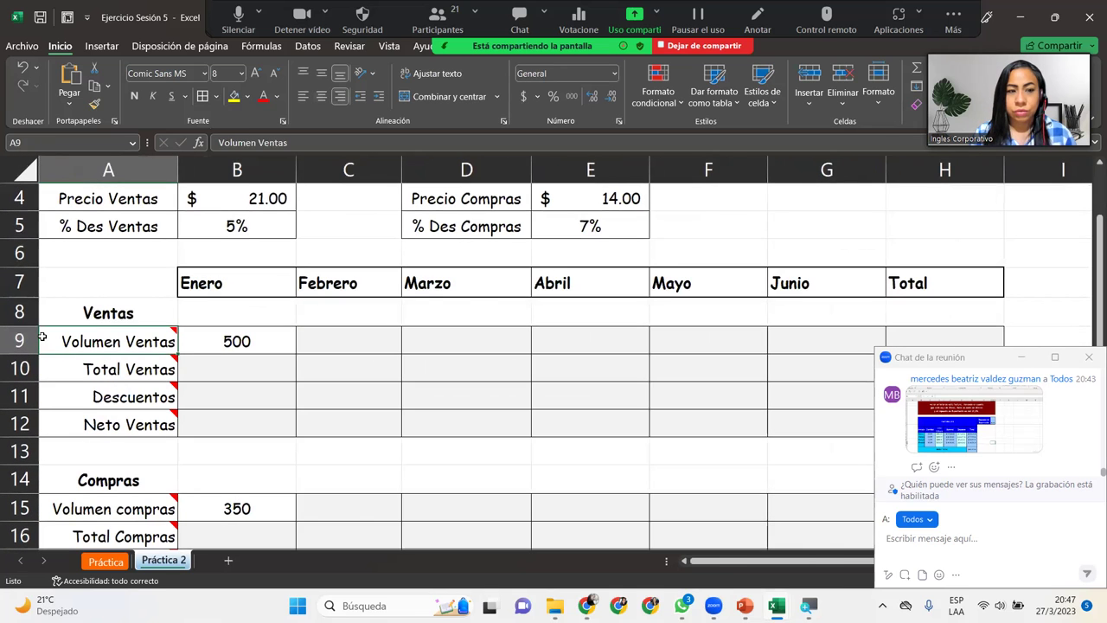
- Enter =B9+(B9*$B$3) in C9 for February's sales volume of 540
text(=)
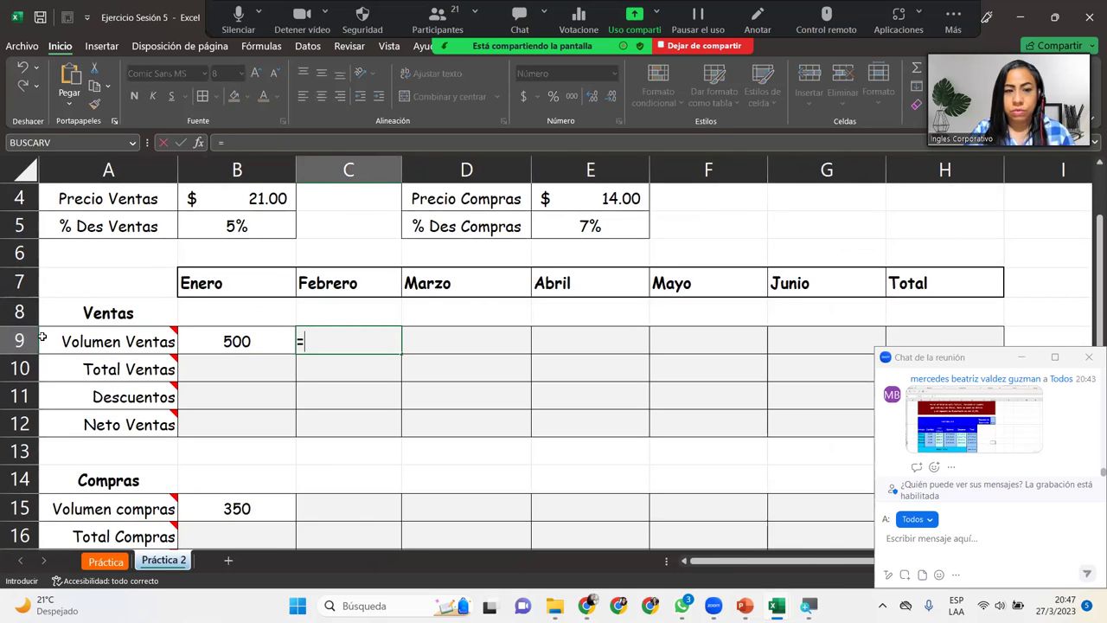
click(205, 343)
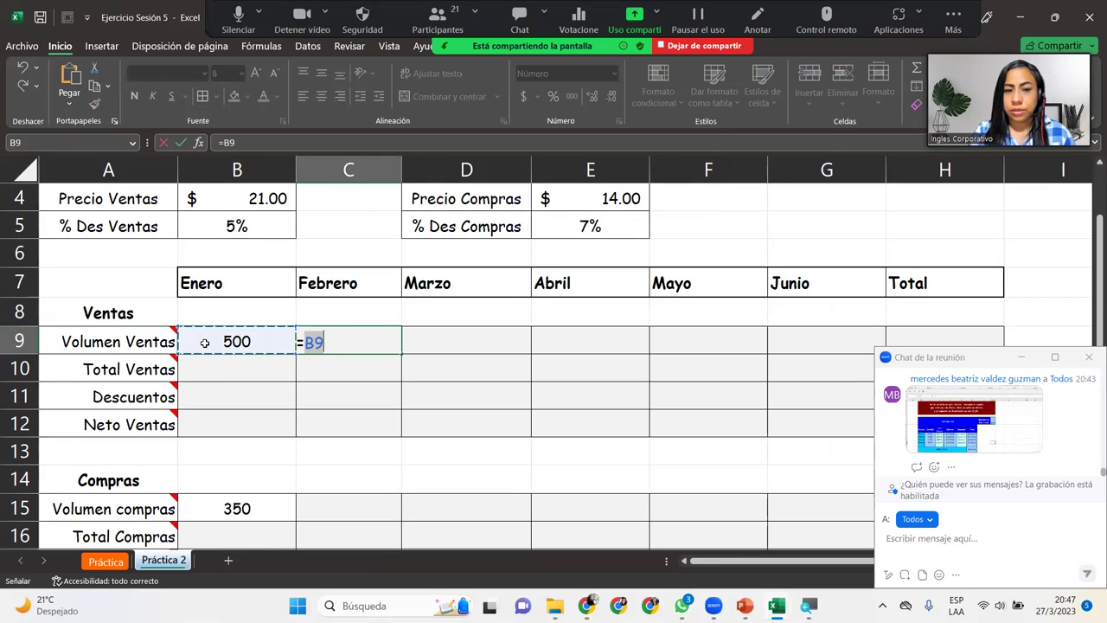
text(+()
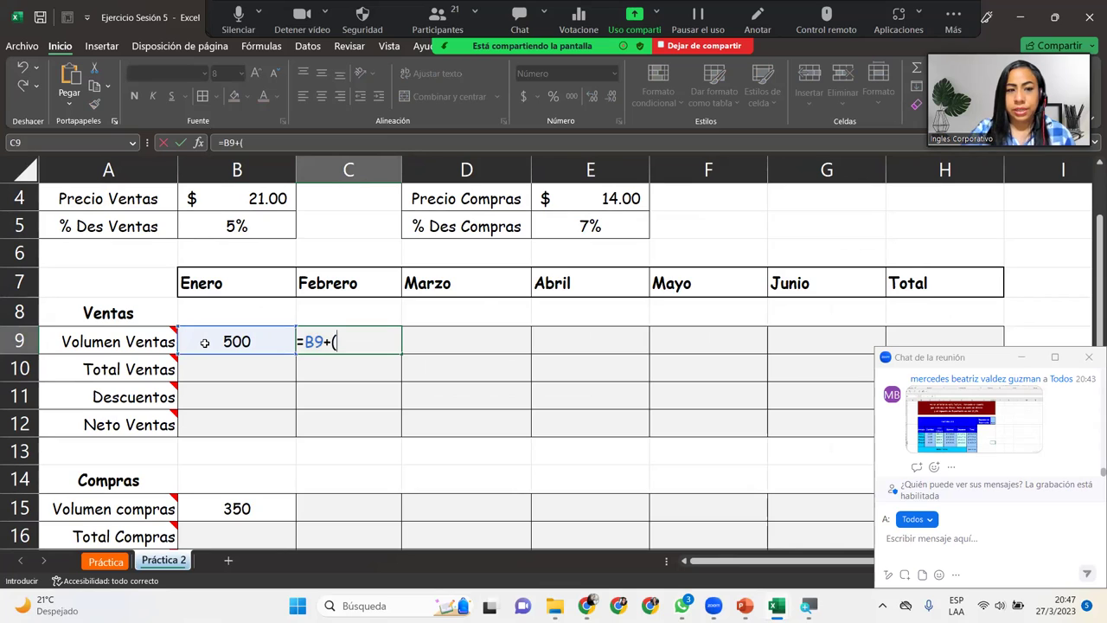
mouse_move(152, 343)
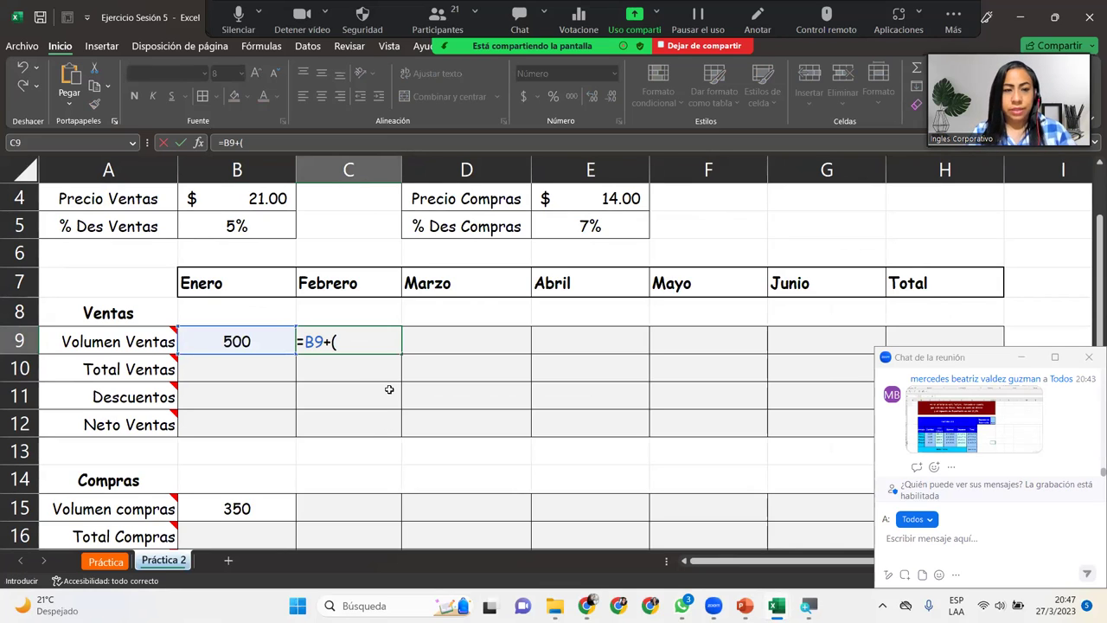
click(272, 340)
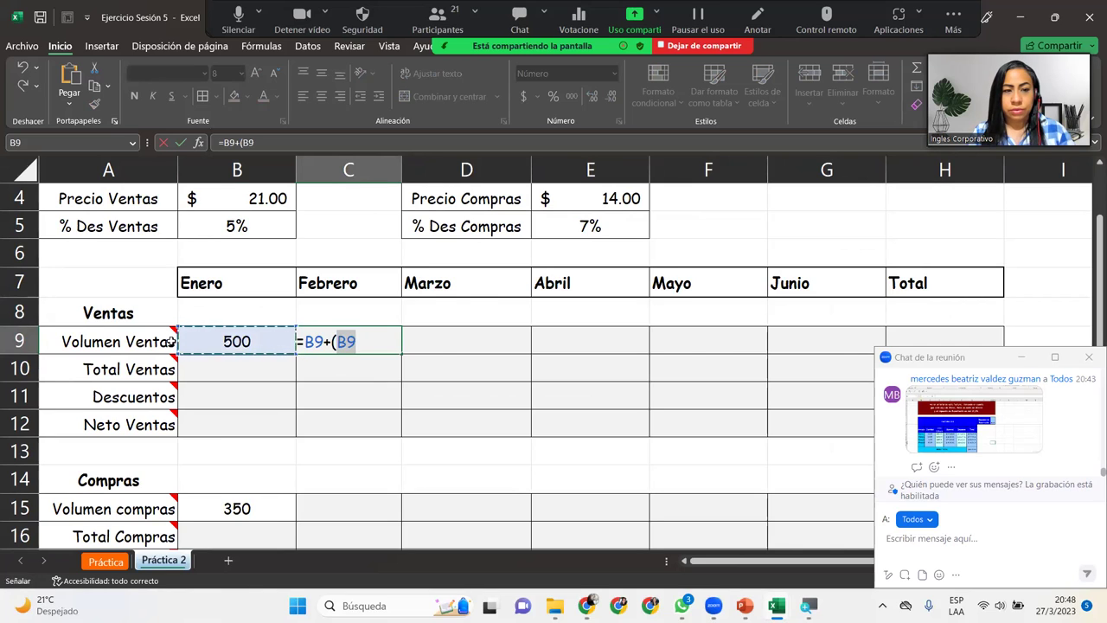
mouse_move(160, 343)
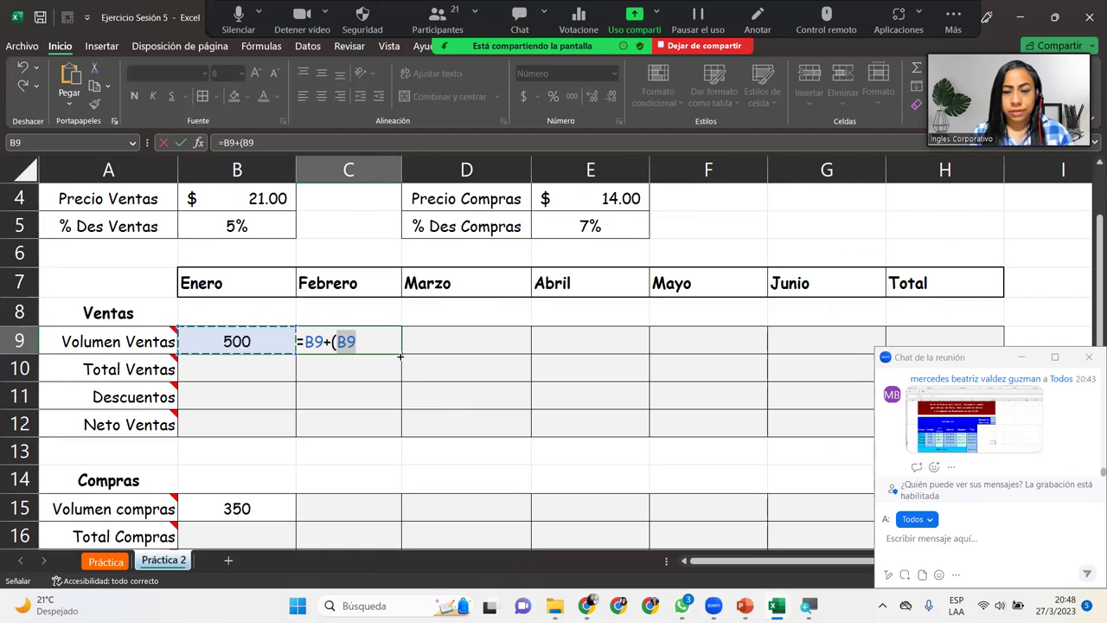
text(*)
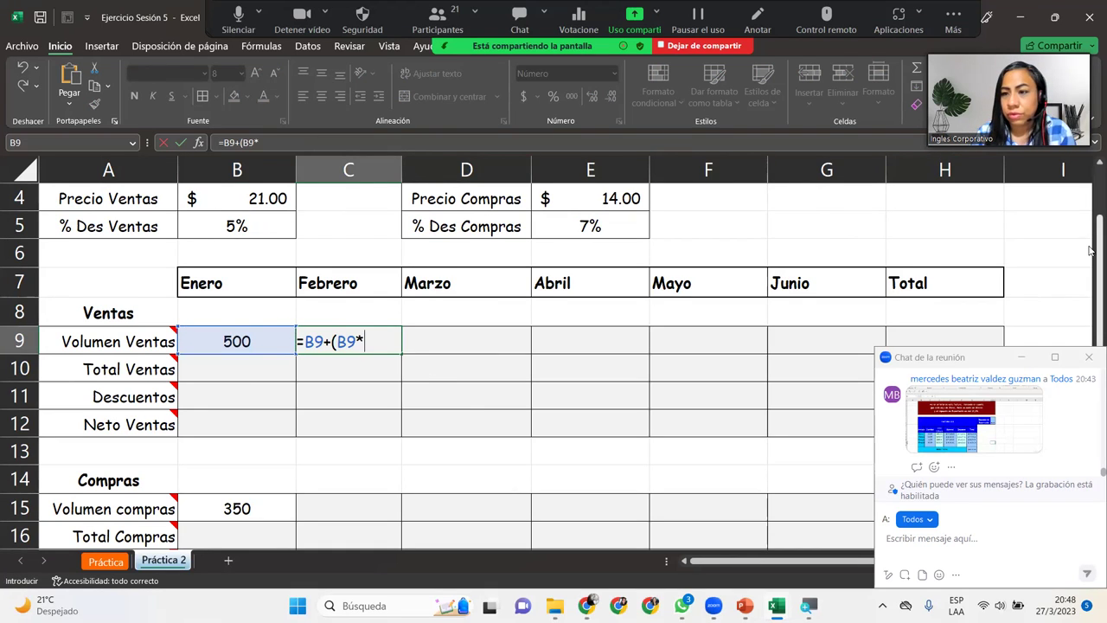
drag(1092, 244, 1090, 210)
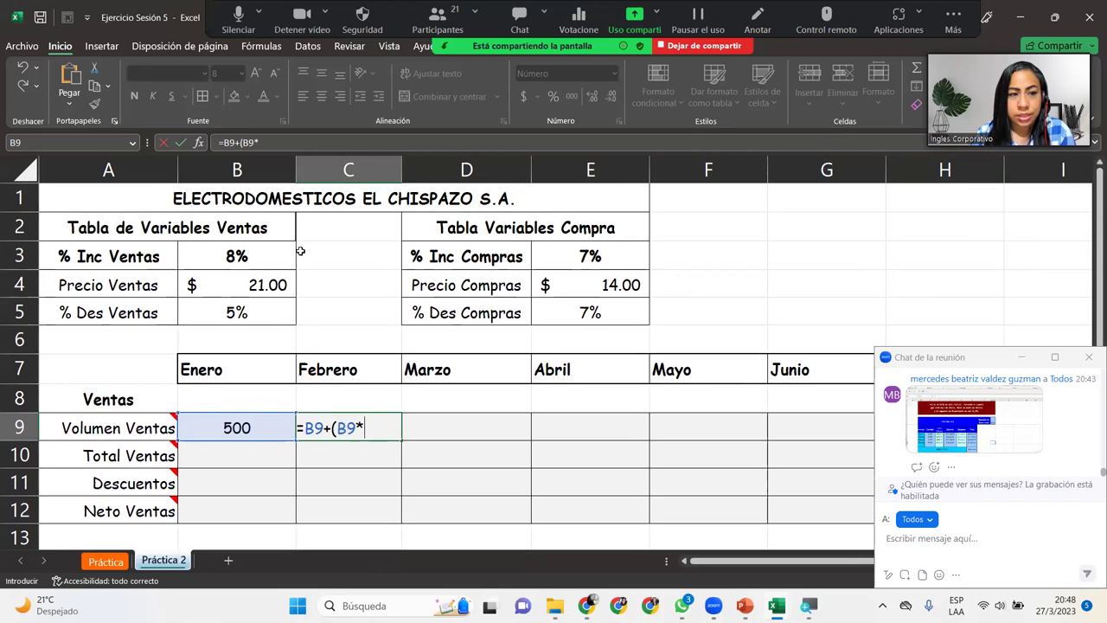
click(218, 254)
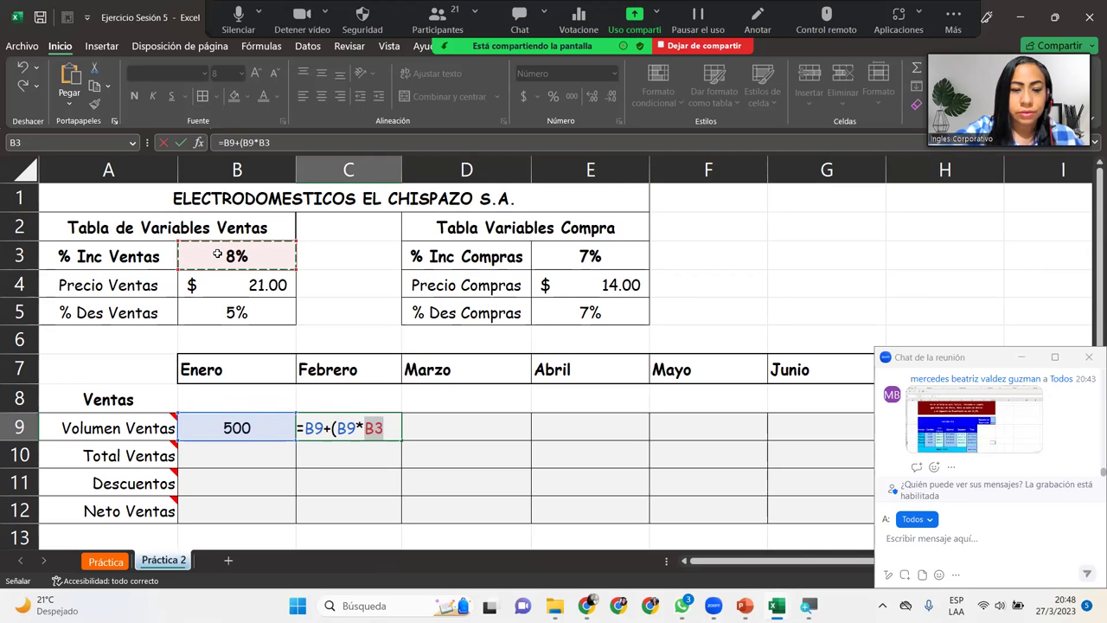
key(F4)
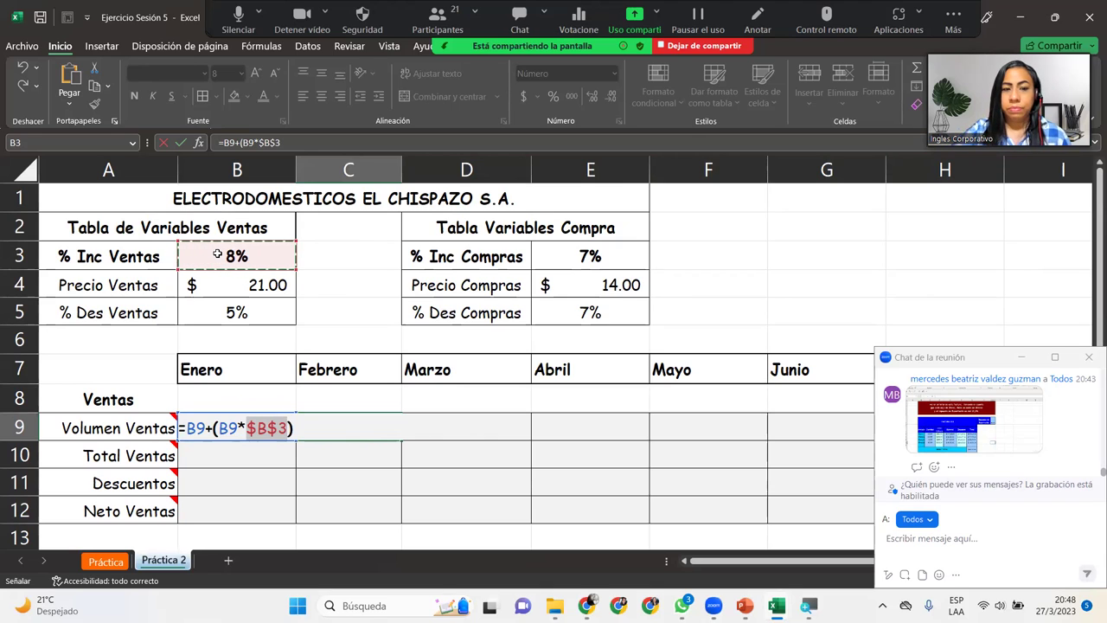
text())
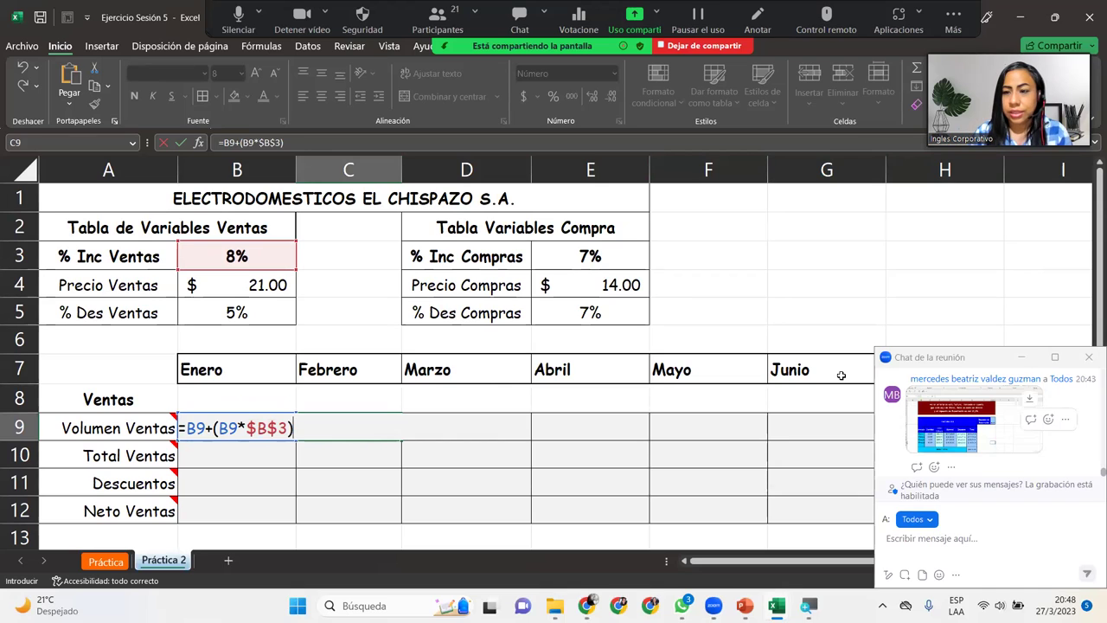
click(1022, 356)
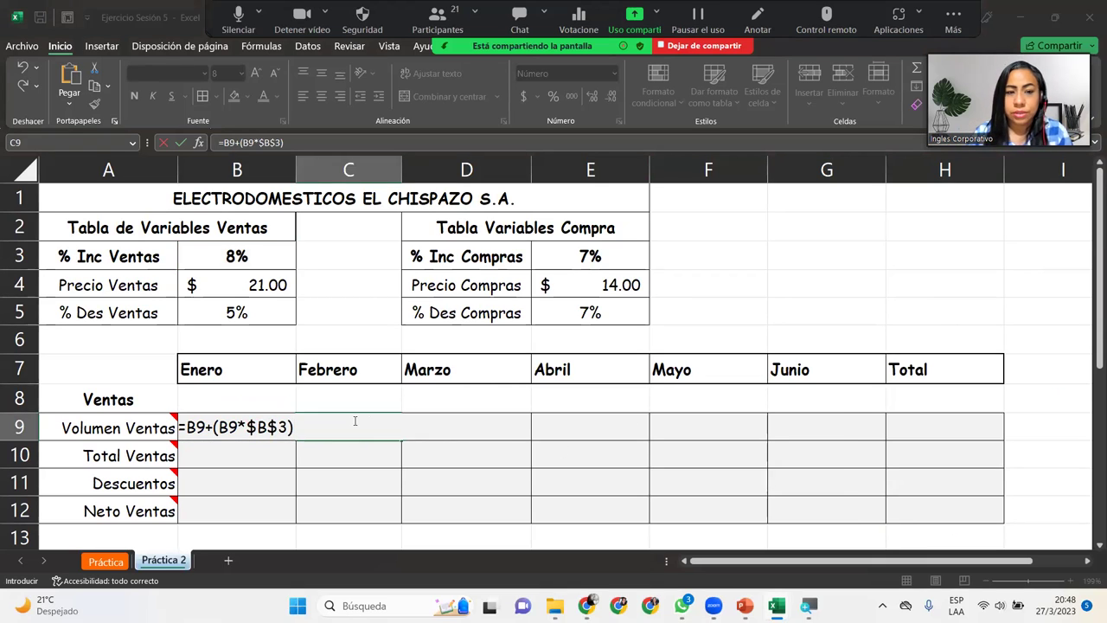
key(Return)
- Fill the growth formula across to H9 and inspect the March and June volume formulas
click(354, 423)
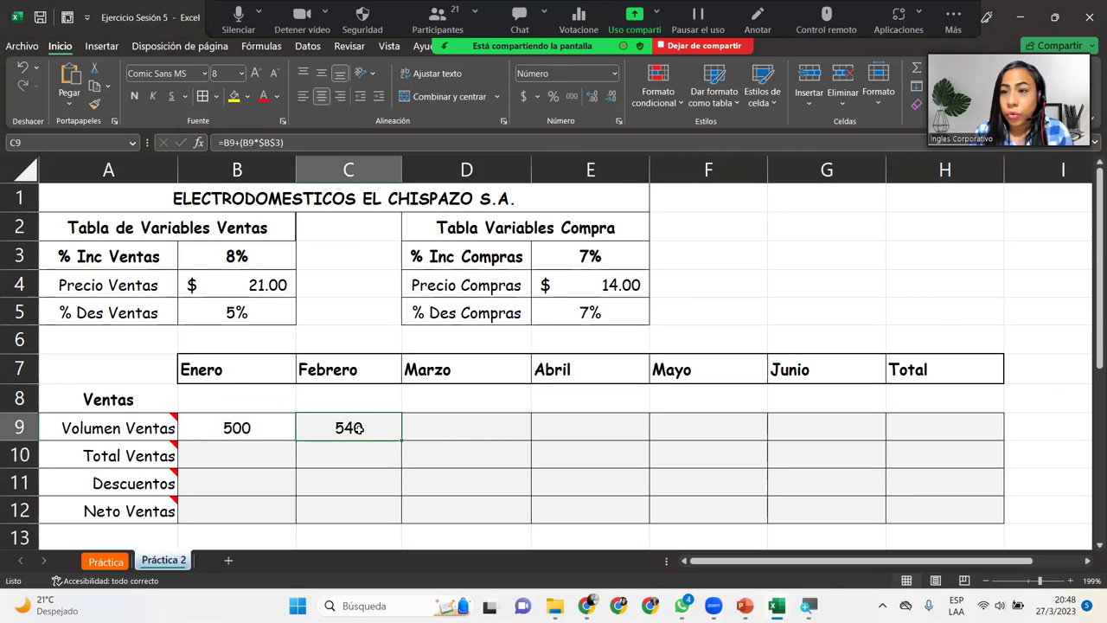
drag(401, 441, 949, 430)
click(949, 430)
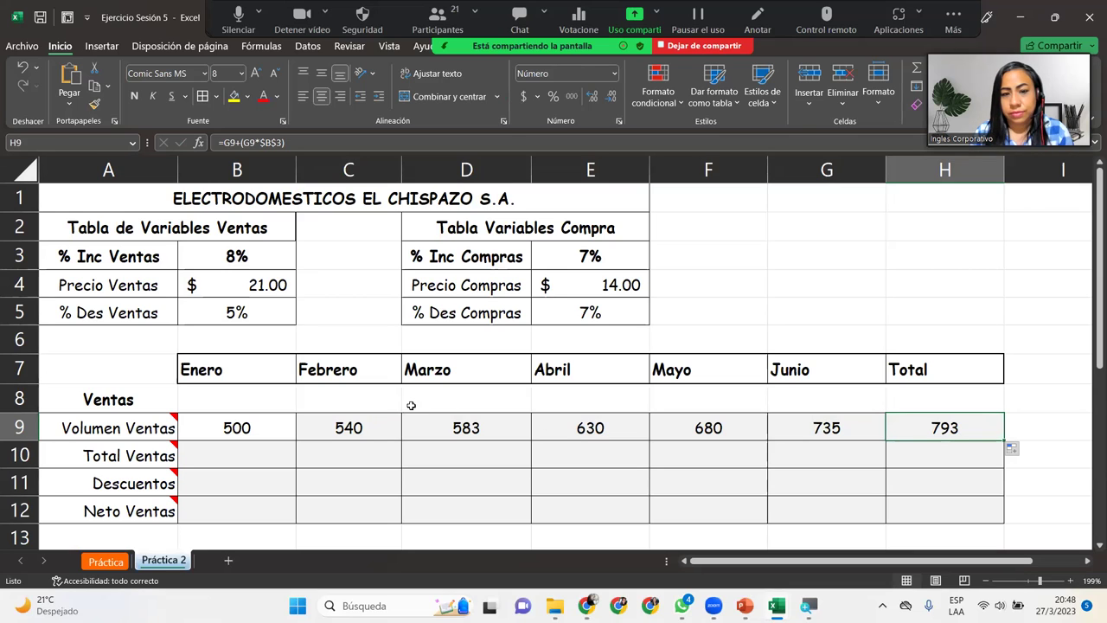
click(378, 425)
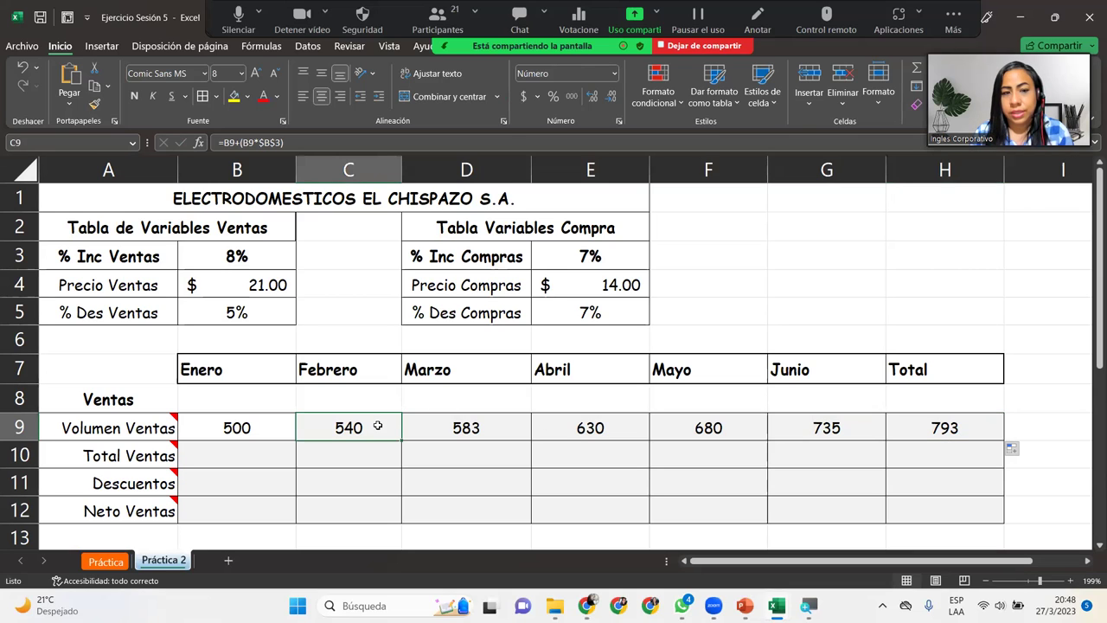
double_click(445, 428)
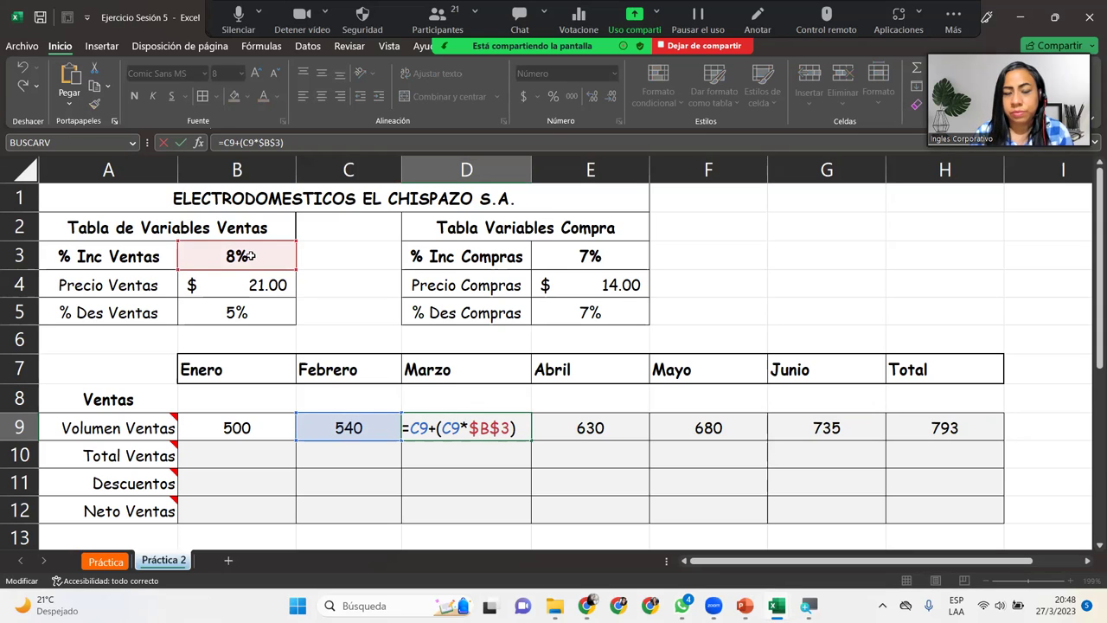
key(Return)
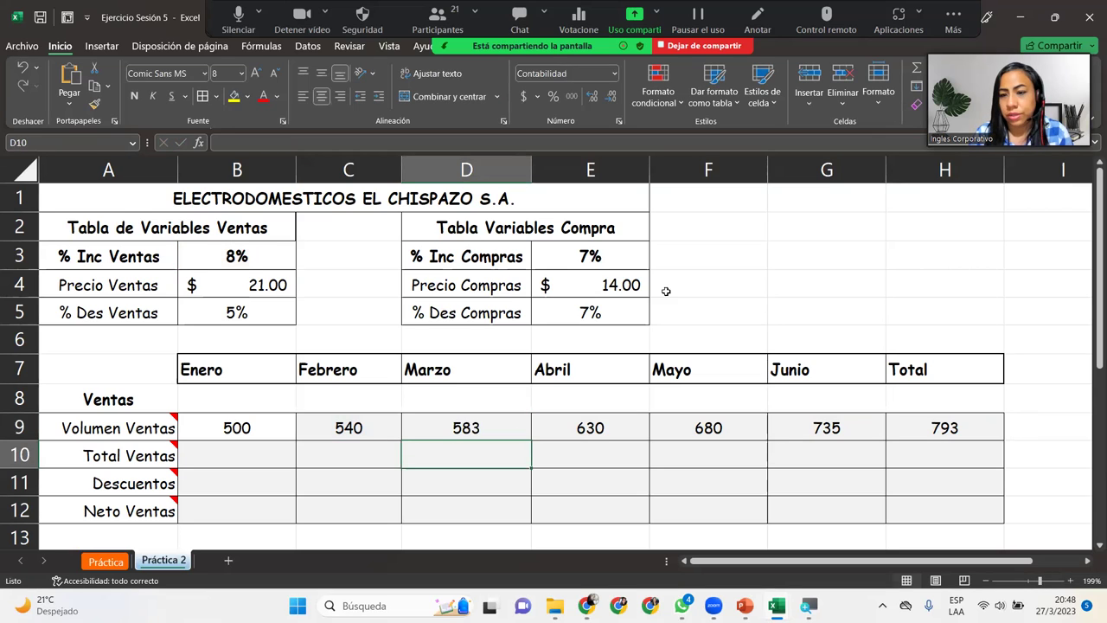
double_click(786, 427)
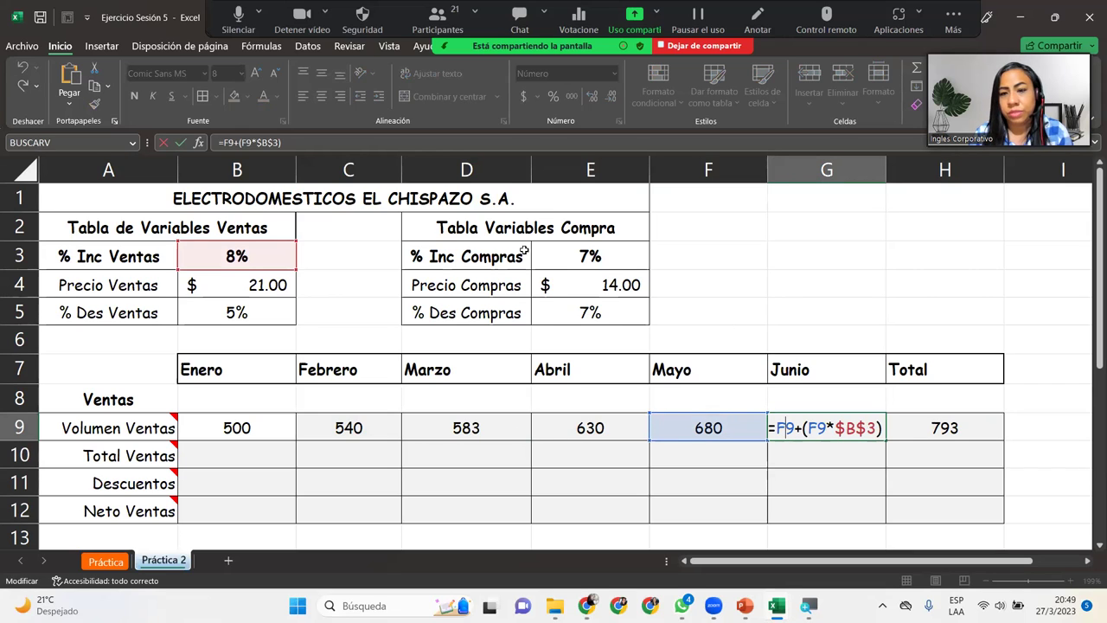
key(Return)
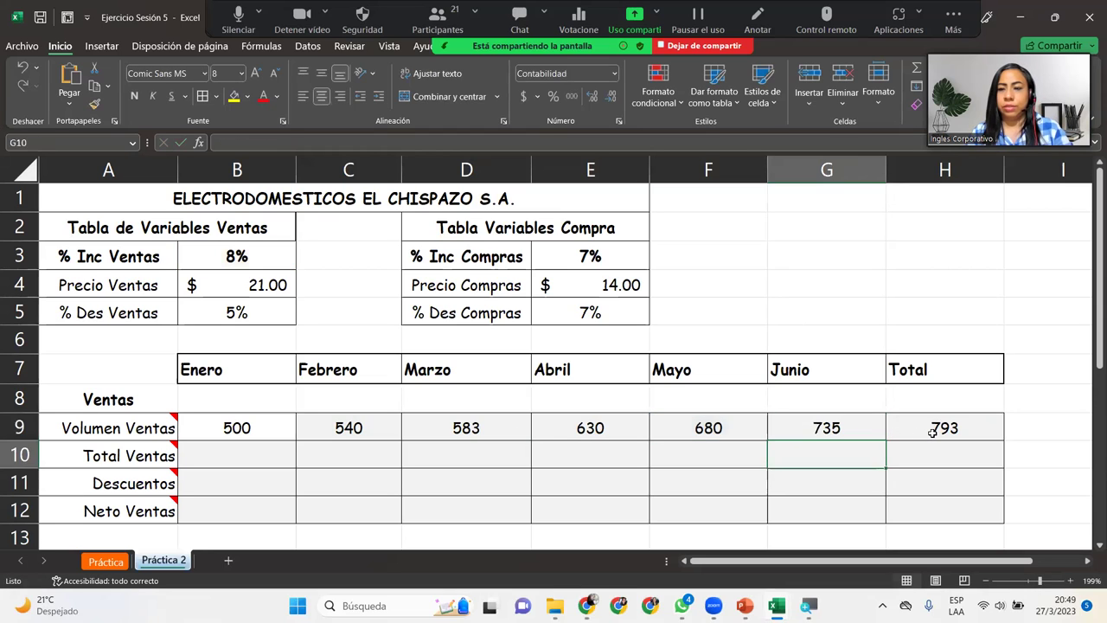
double_click(932, 433)
- Enter =SUMA(B9:G9) in H9 so Volumen Ventas totals 3,668
text(=su)
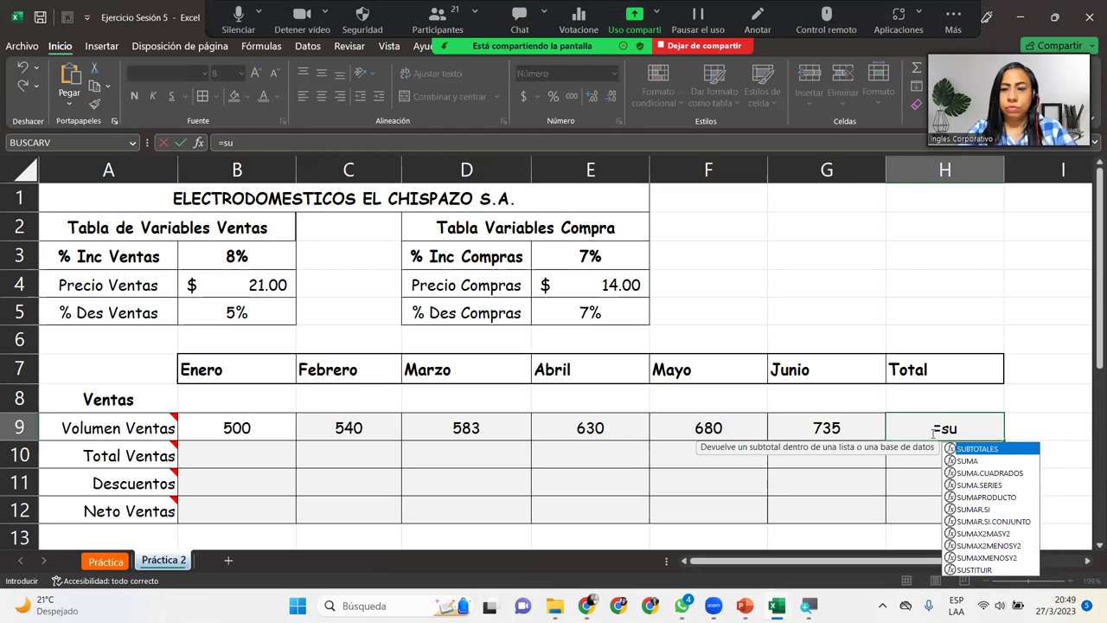
key(Tab)
mouse_move(275, 423)
mouse_down()
mouse_move(847, 468)
mouse_move(860, 432)
mouse_up()
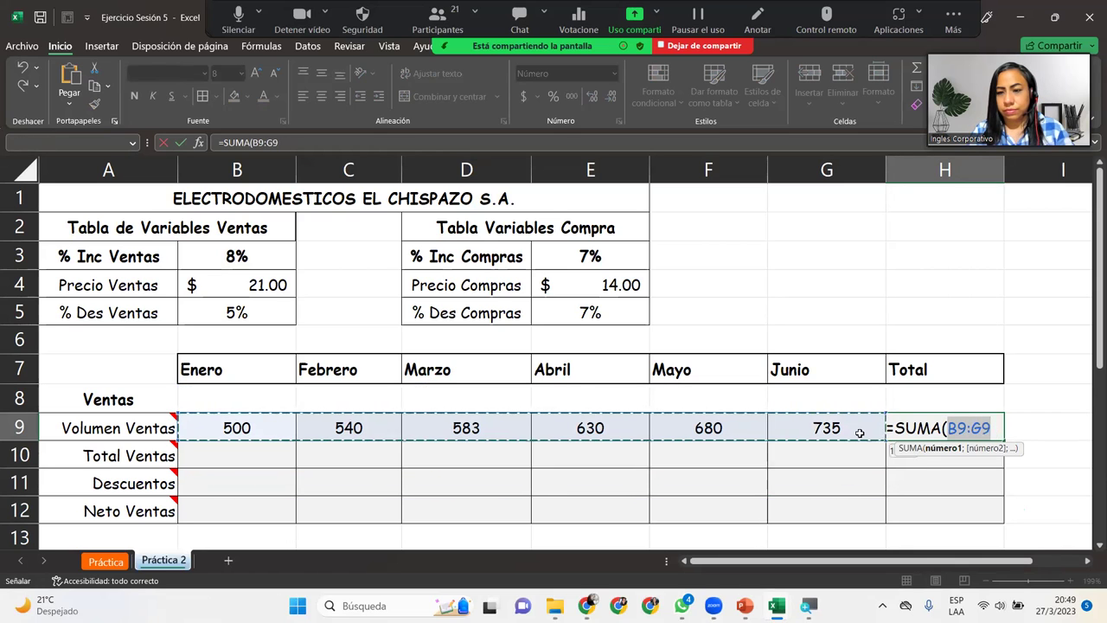
text())
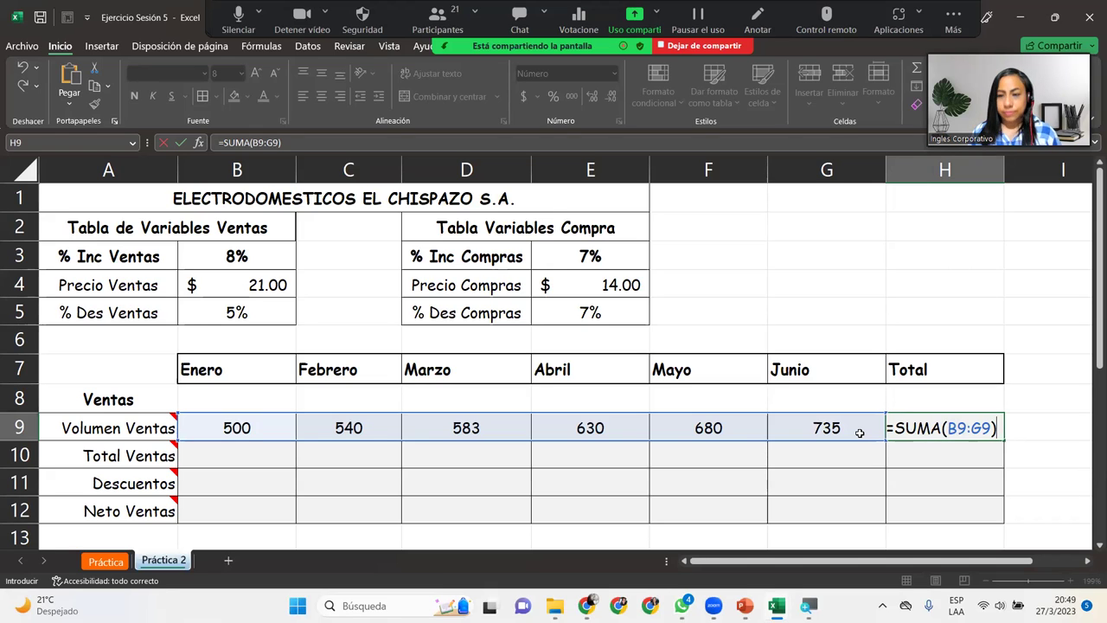
key(Return)
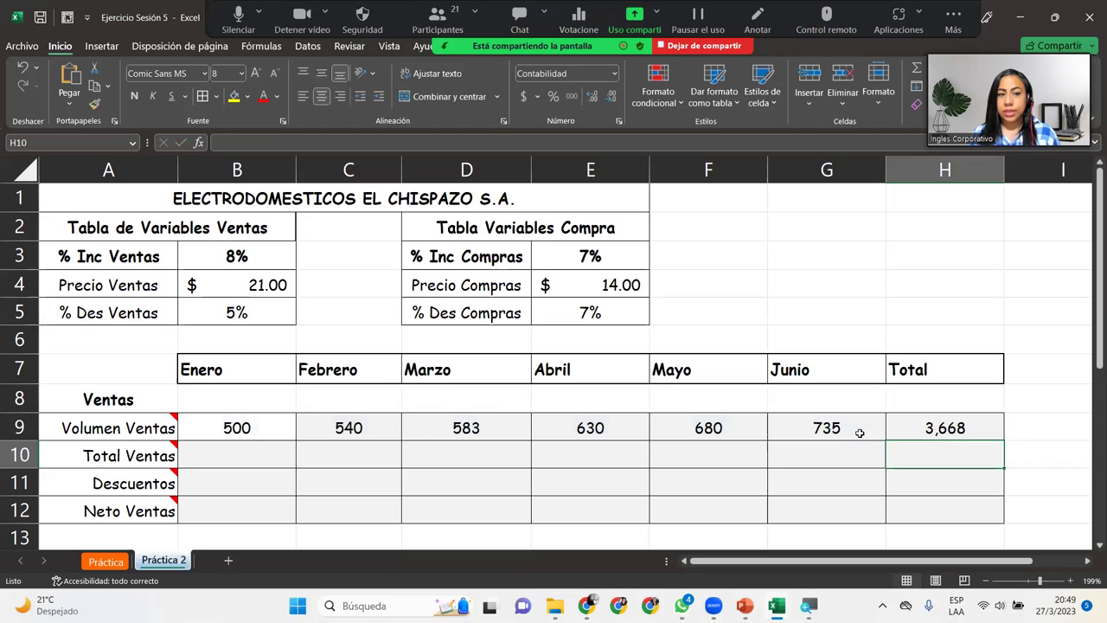
key(Left)
key(Left)
key(Left)
key(Left)
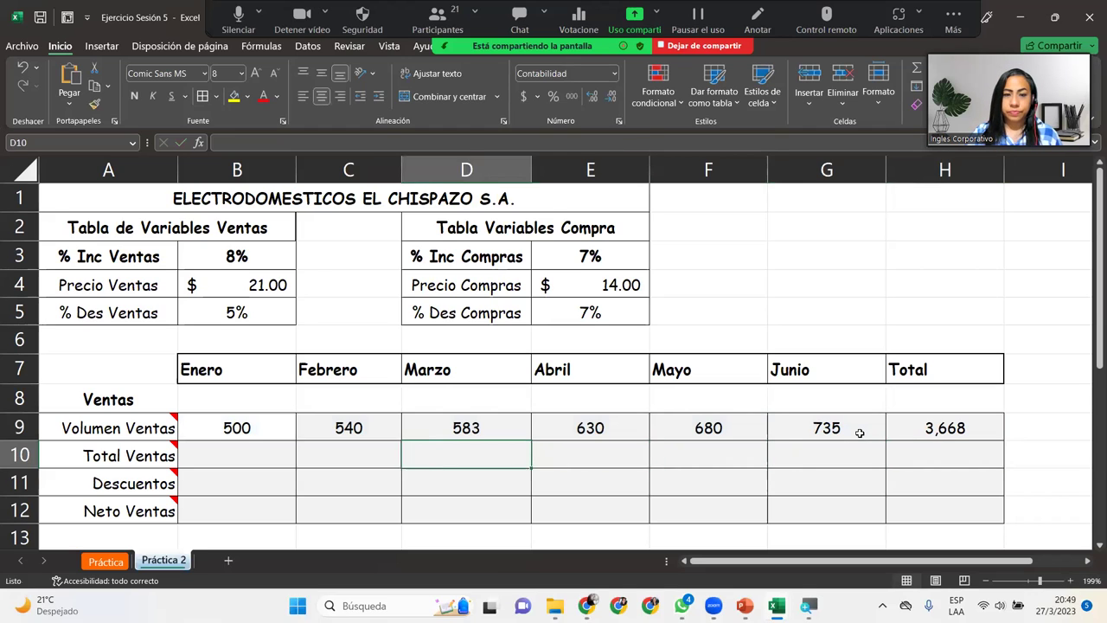
key(Left)
key(Left)
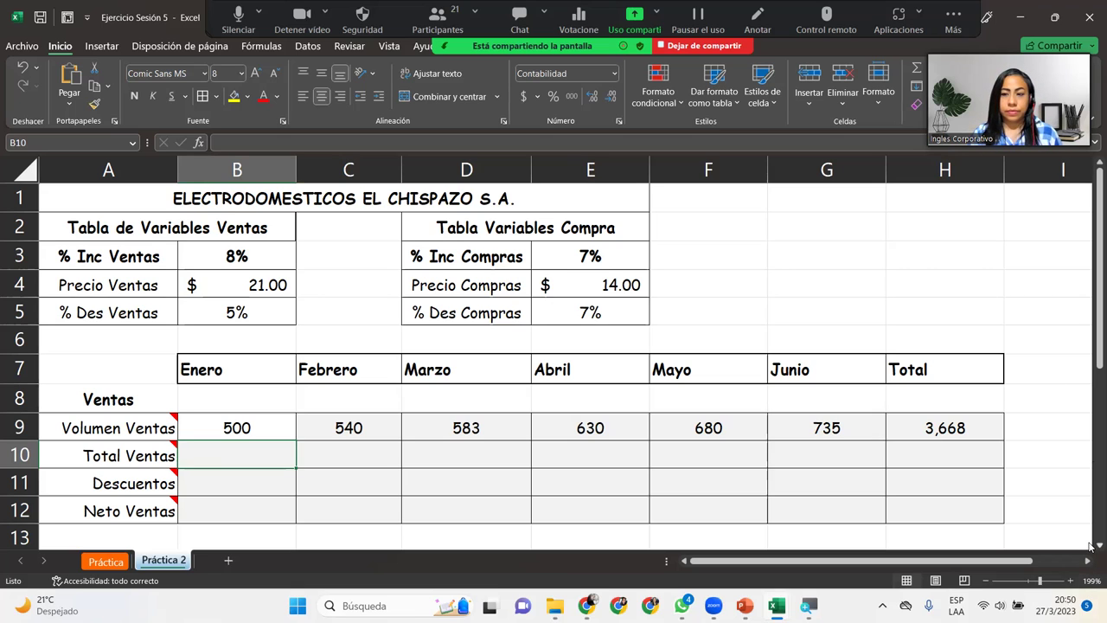
scroll(1090, 545, down, 1)
scroll(1091, 545, down, 1)
scroll(1091, 545, down, 1)
scroll(1090, 545, down, 1)
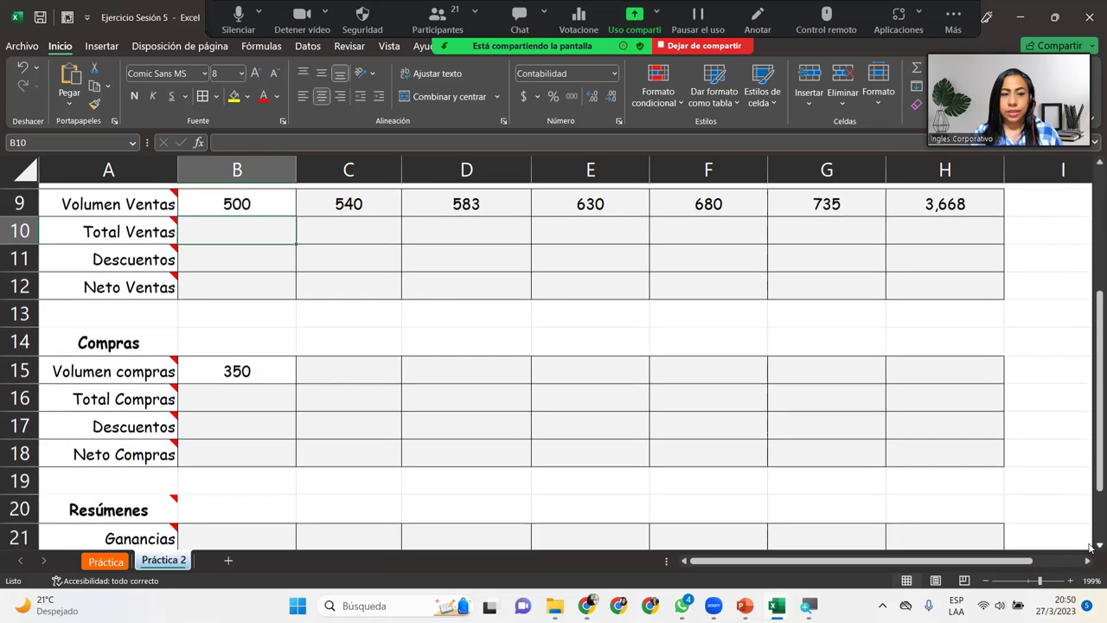
scroll(1090, 545, down, 1)
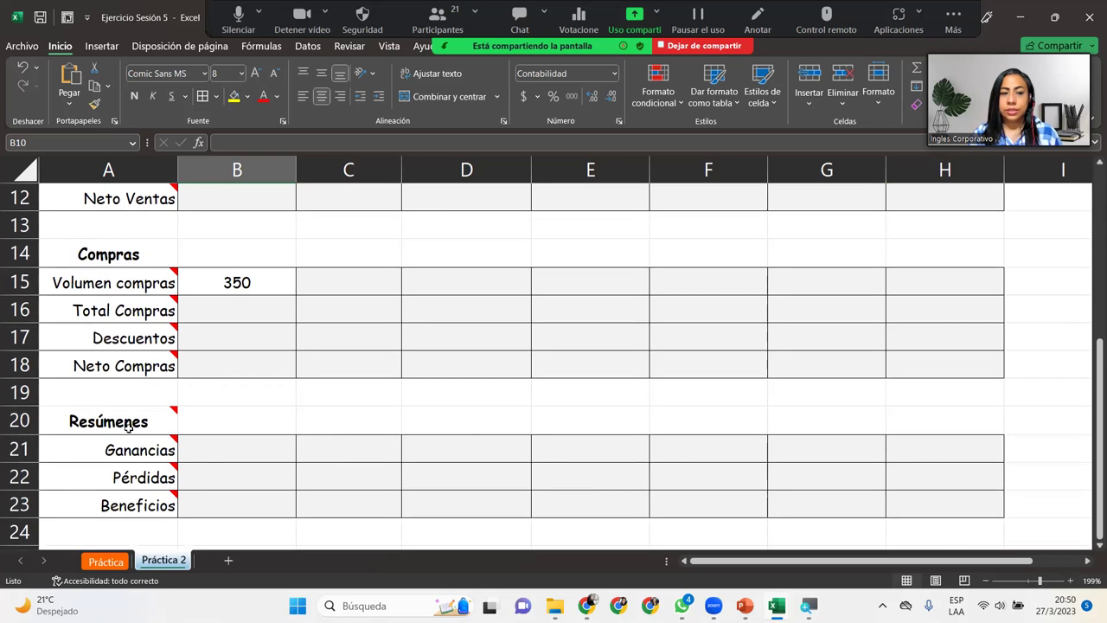
mouse_move(126, 478)
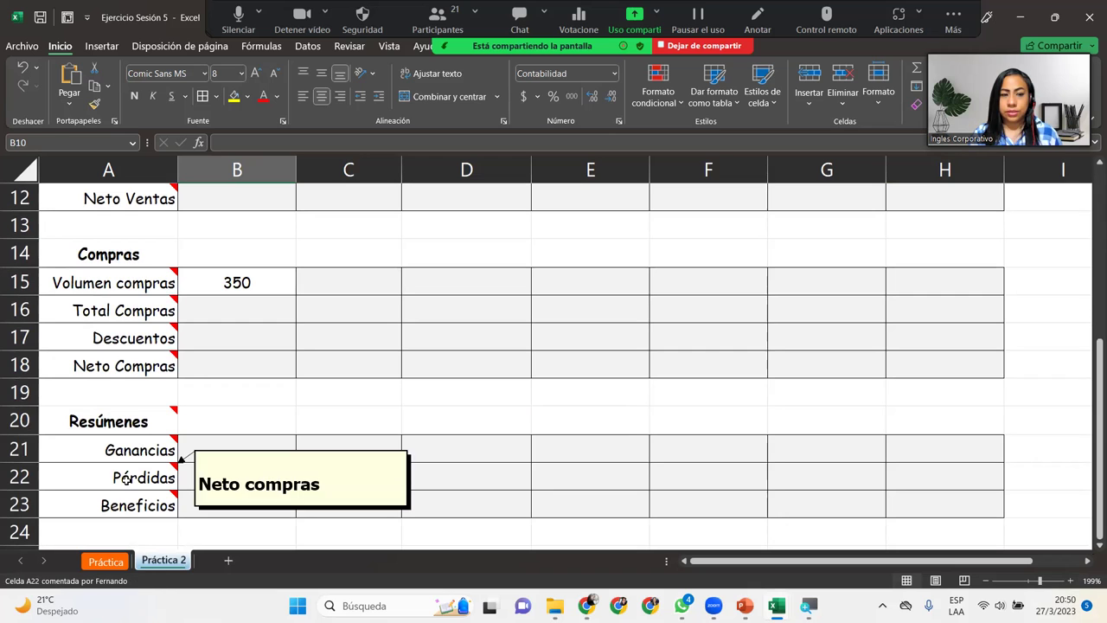
mouse_move(122, 507)
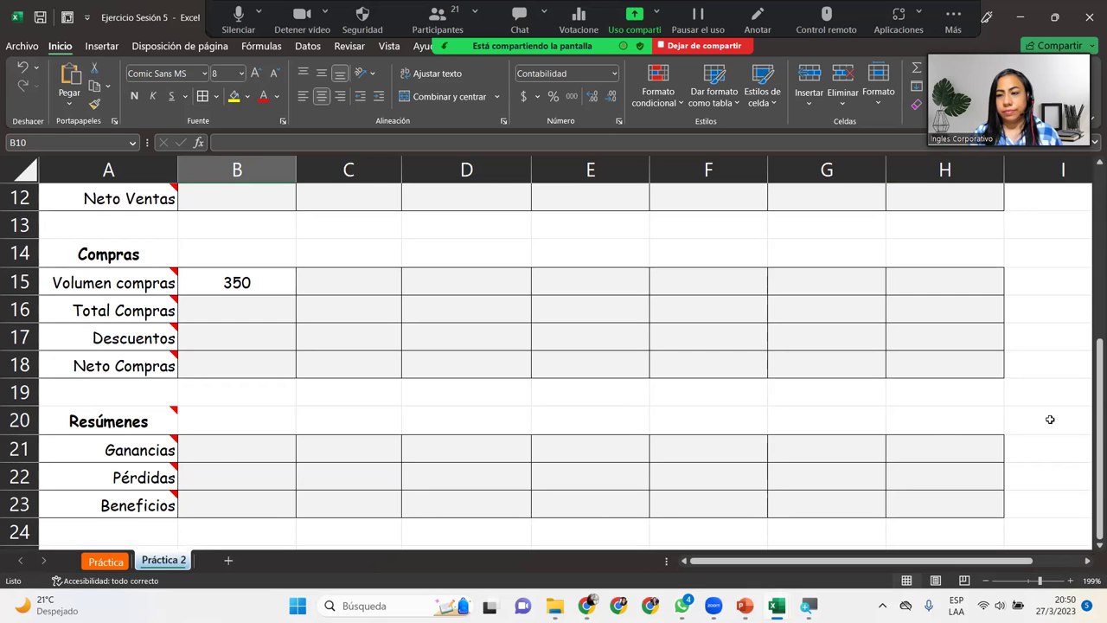
drag(1093, 400, 1090, 306)
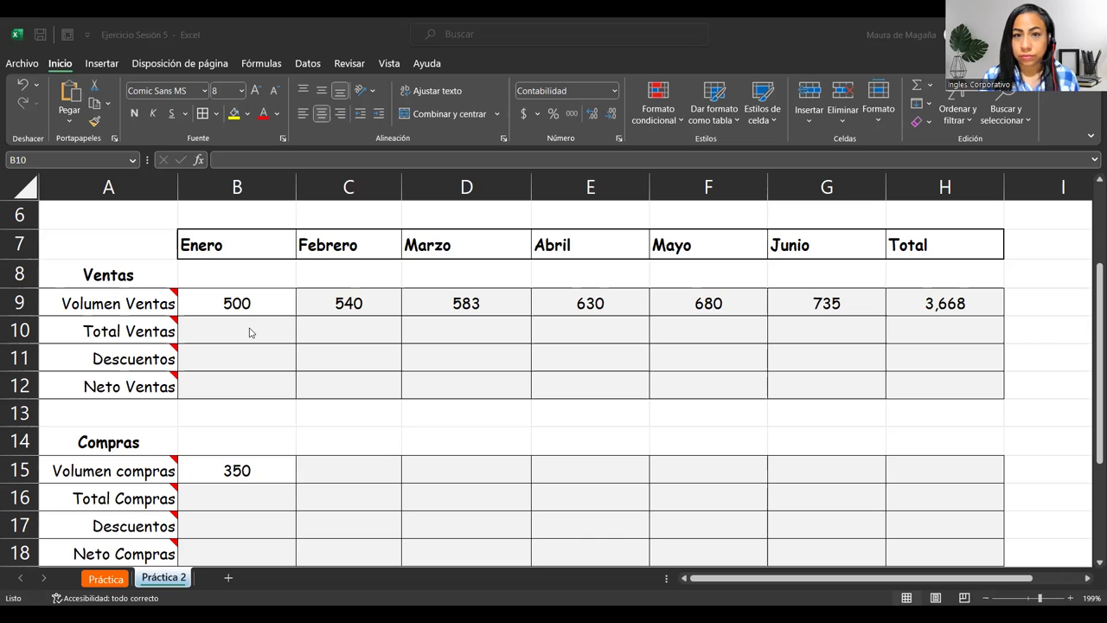
click(250, 333)
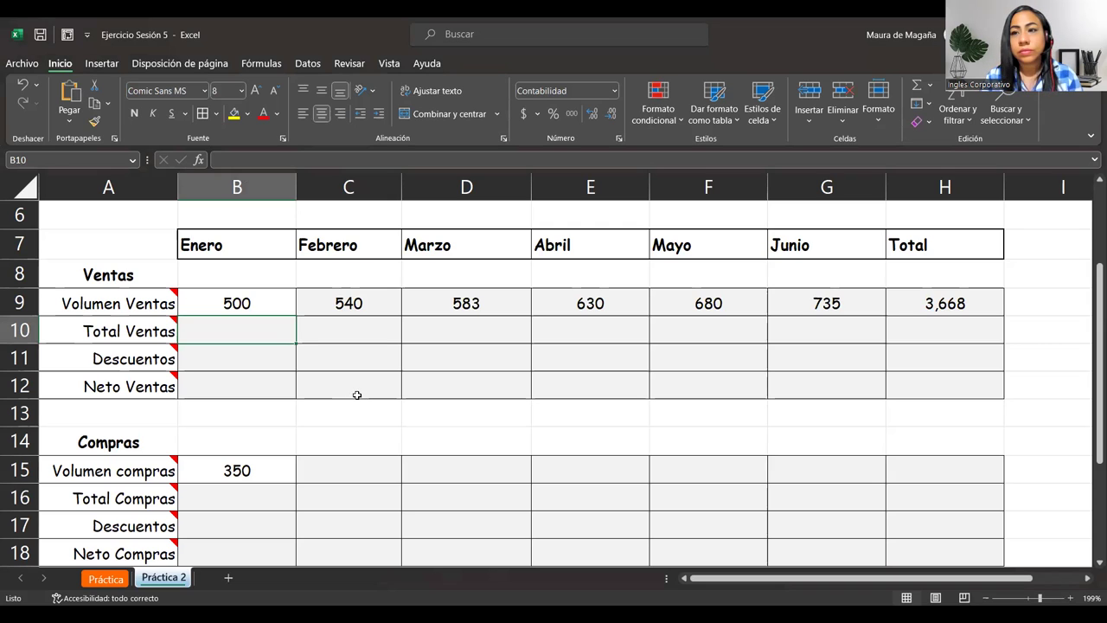
mouse_move(123, 327)
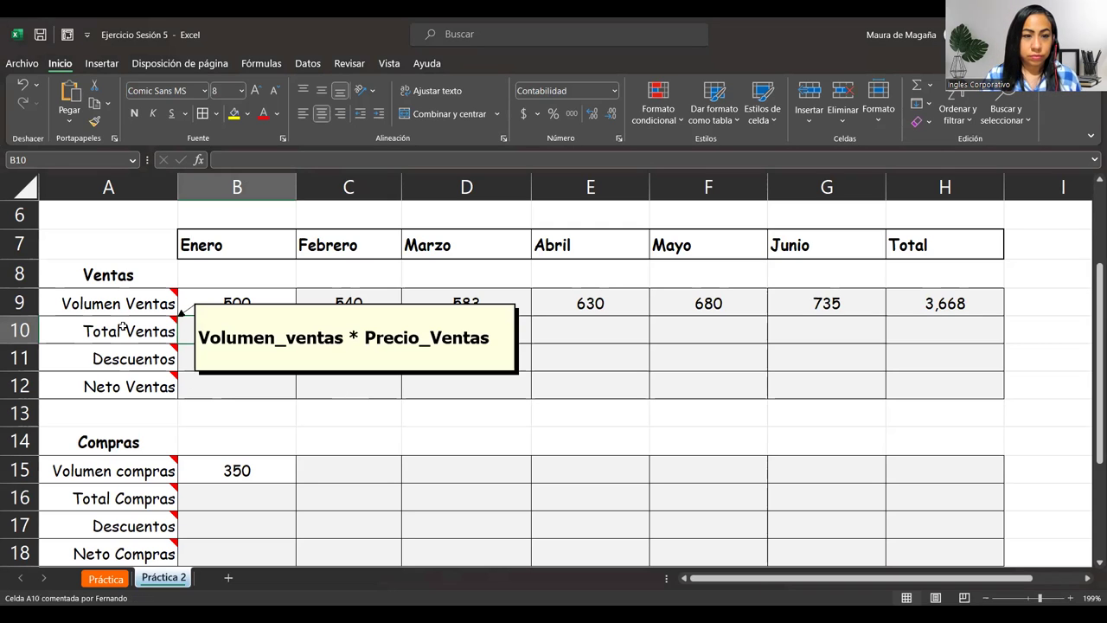
- Enter =B9*$B$4 in B10 for Enero's Total Ventas with an absolute price reference
drag(1091, 313, 1091, 278)
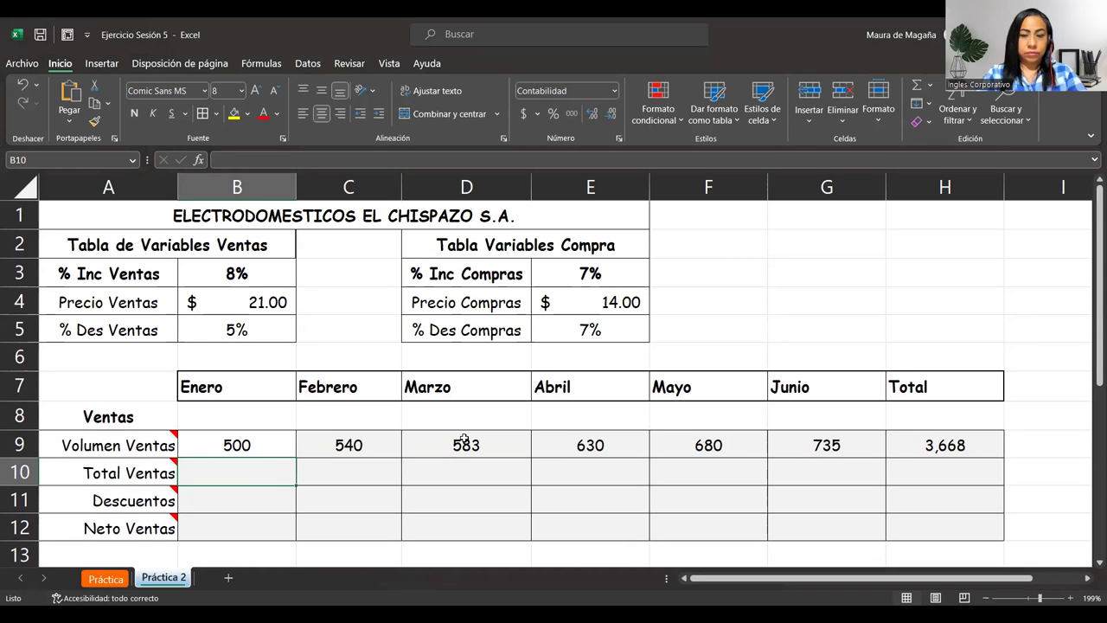
text(=)
click(278, 445)
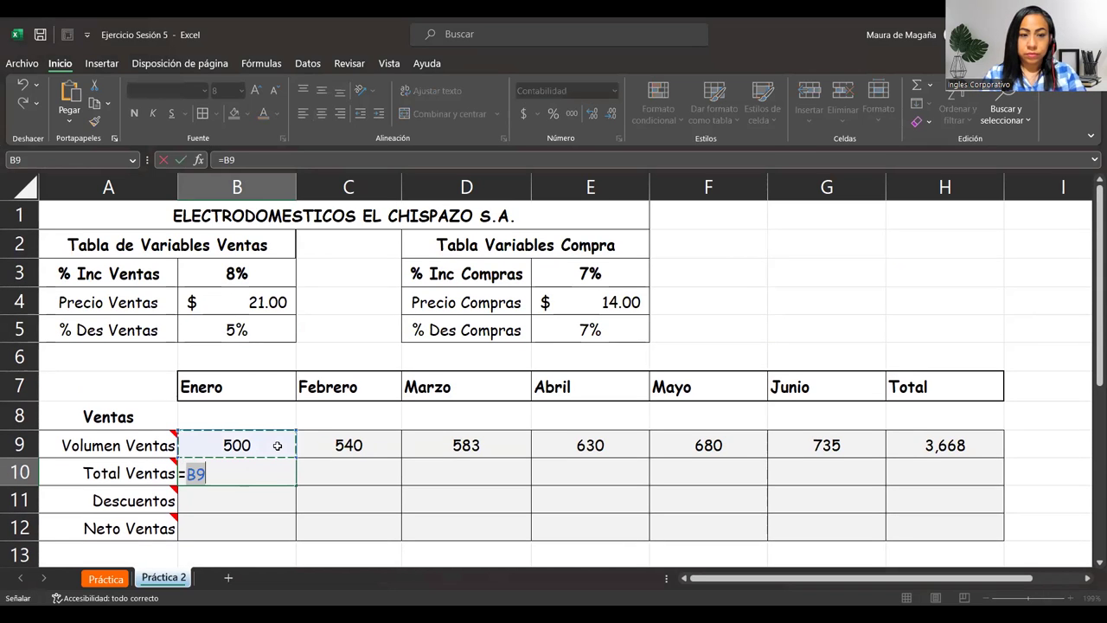
text(*)
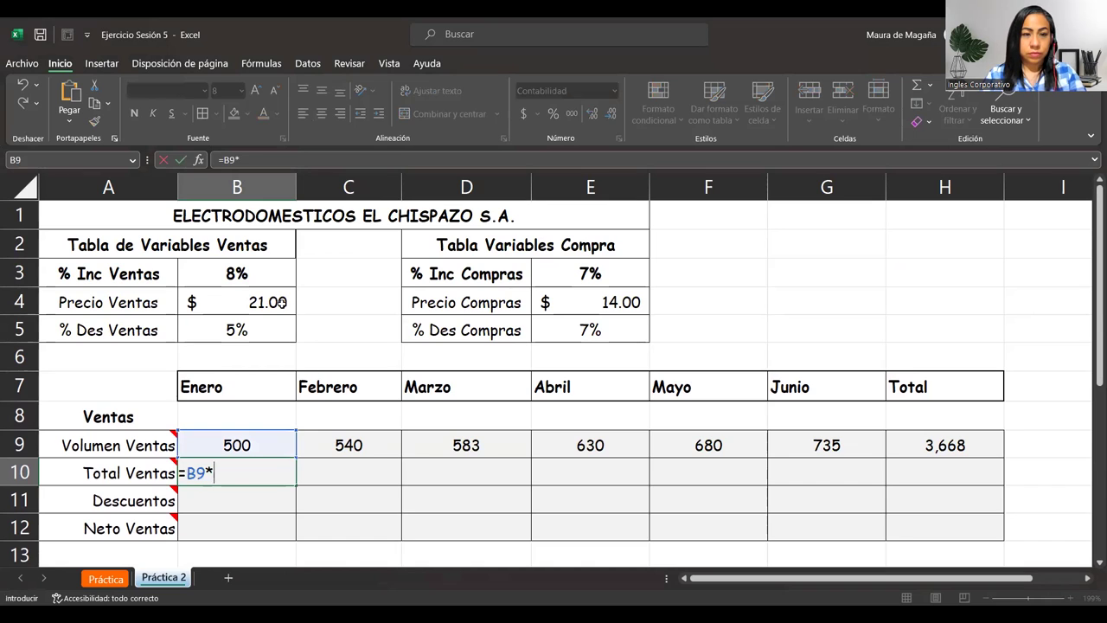
click(278, 301)
key(F4)
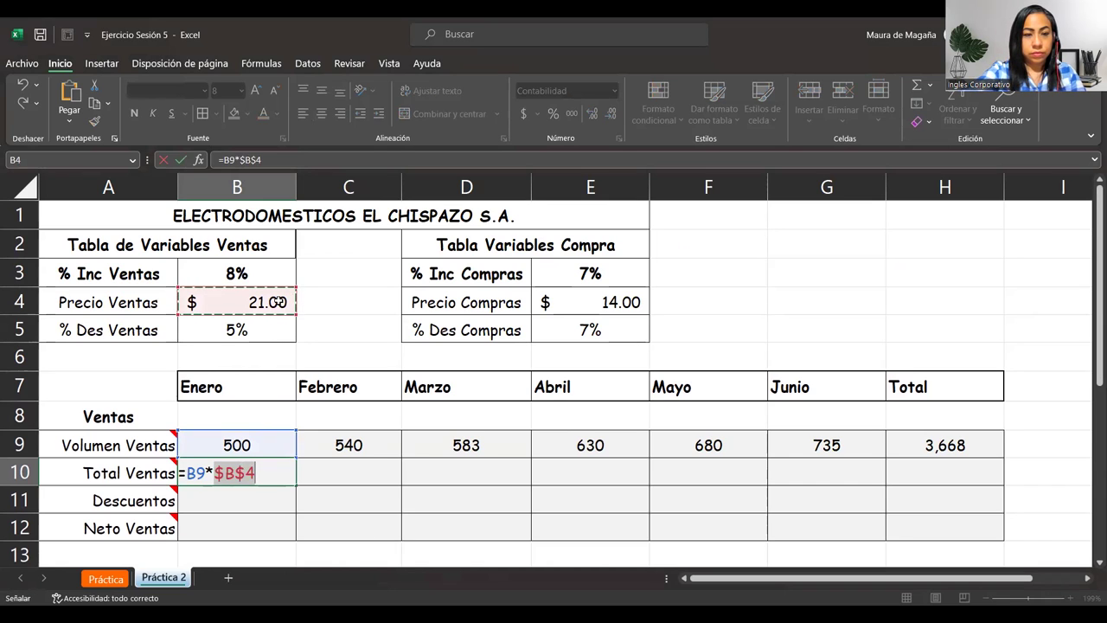
key(Return)
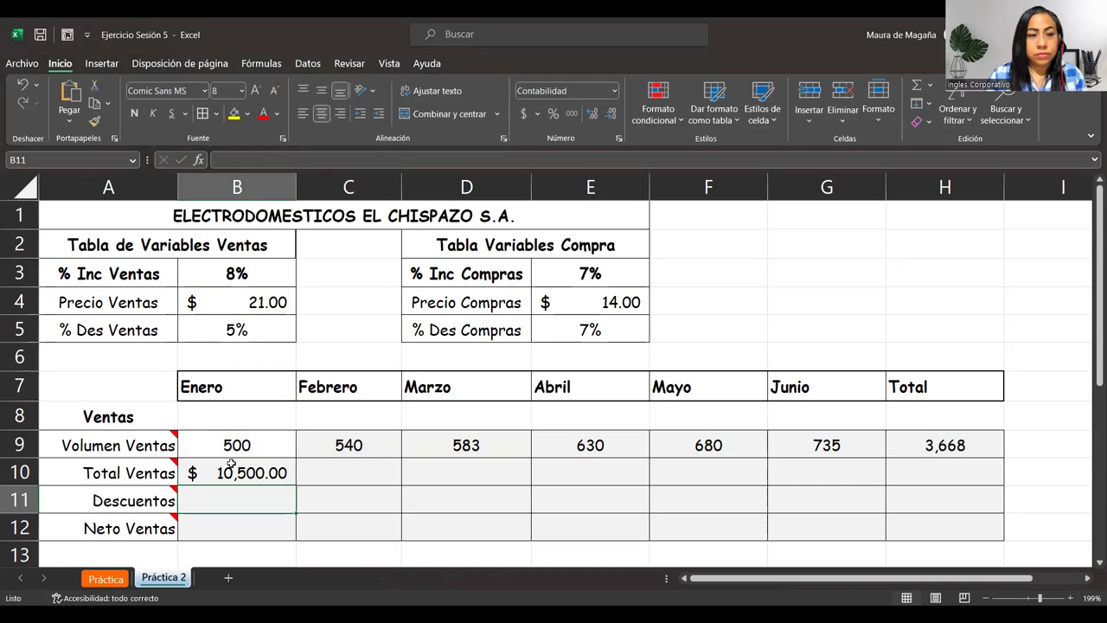
- Copy the Total Ventas formula across to Junio and extend the H9 sum down to H12
mouse_move(153, 480)
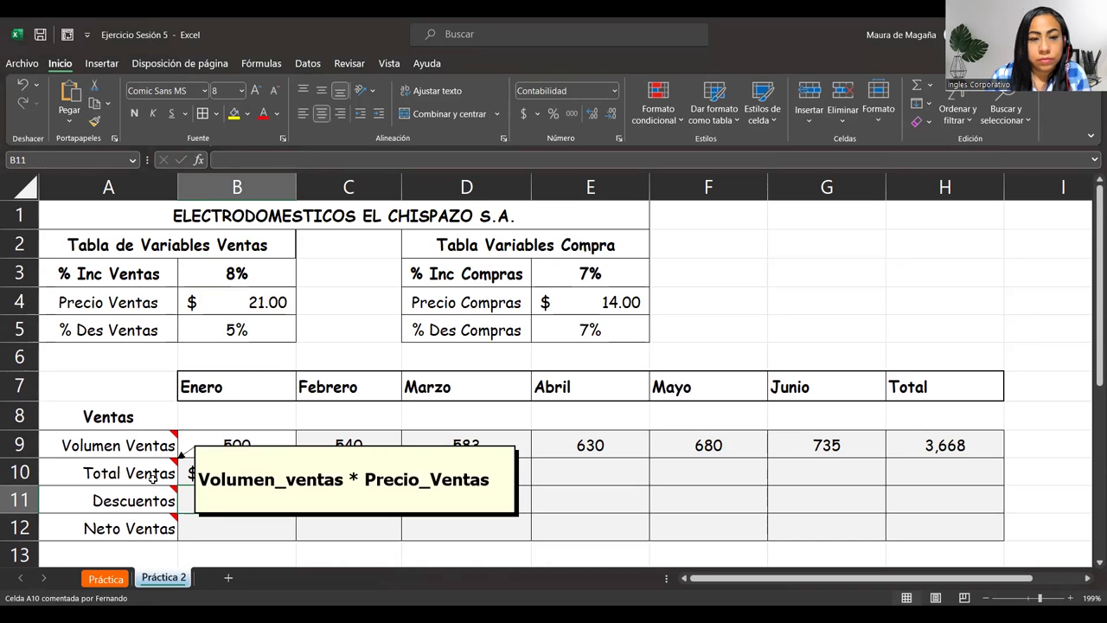
click(239, 471)
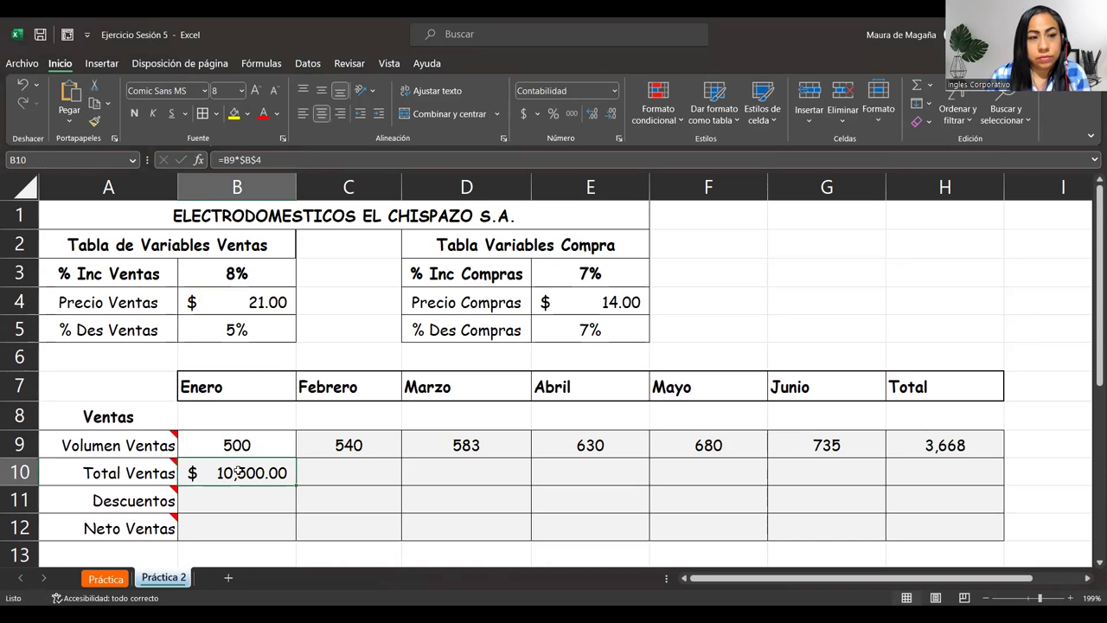
mouse_move(295, 486)
mouse_down()
mouse_move(962, 448)
mouse_move(869, 473)
mouse_up()
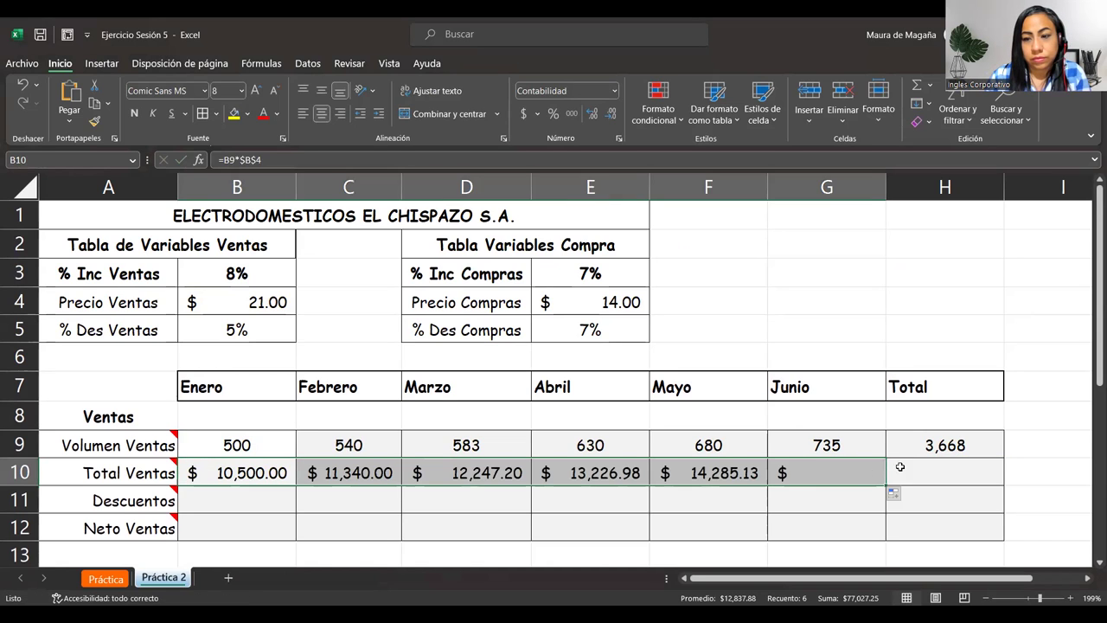
click(979, 451)
drag(1004, 457, 1001, 532)
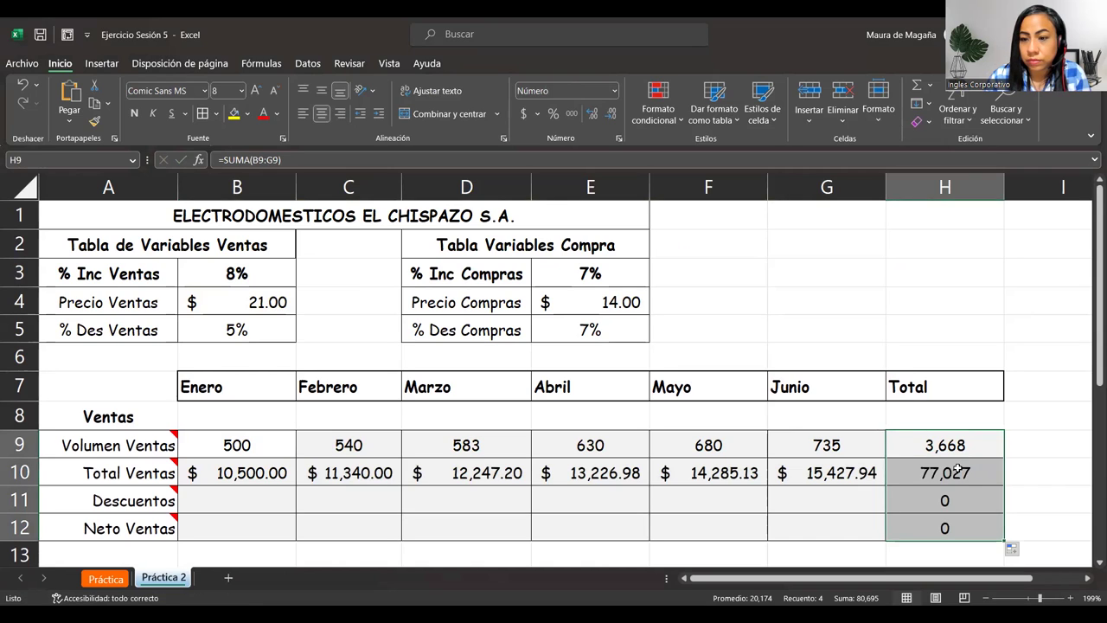
- Re-enter =SUMA(B10:G10) in H10 for the Total Ventas total
click(941, 468)
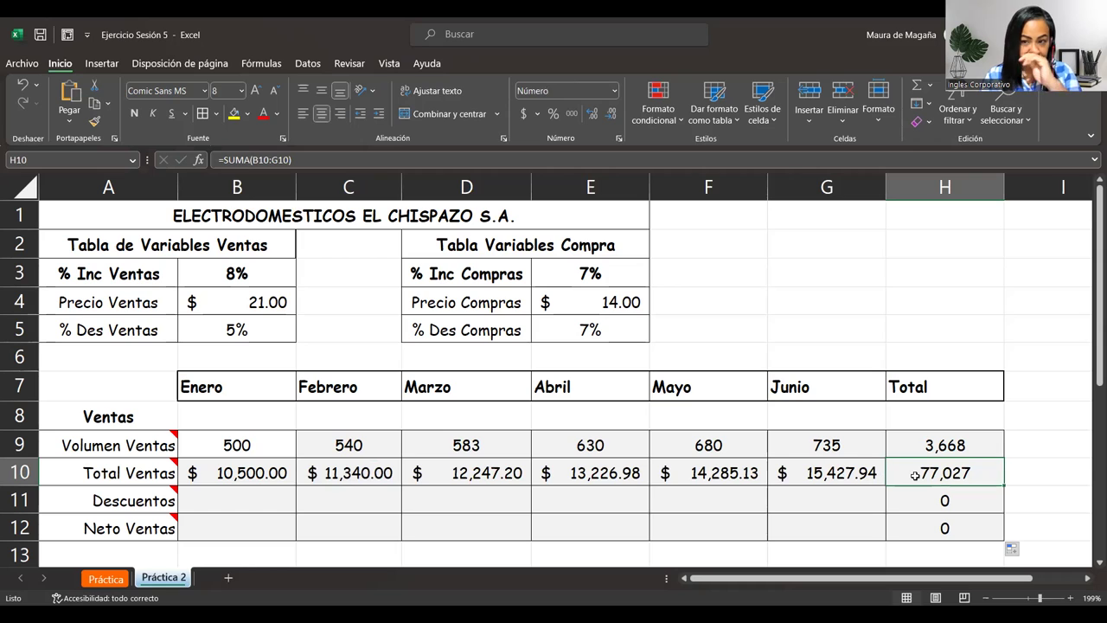
text(=)
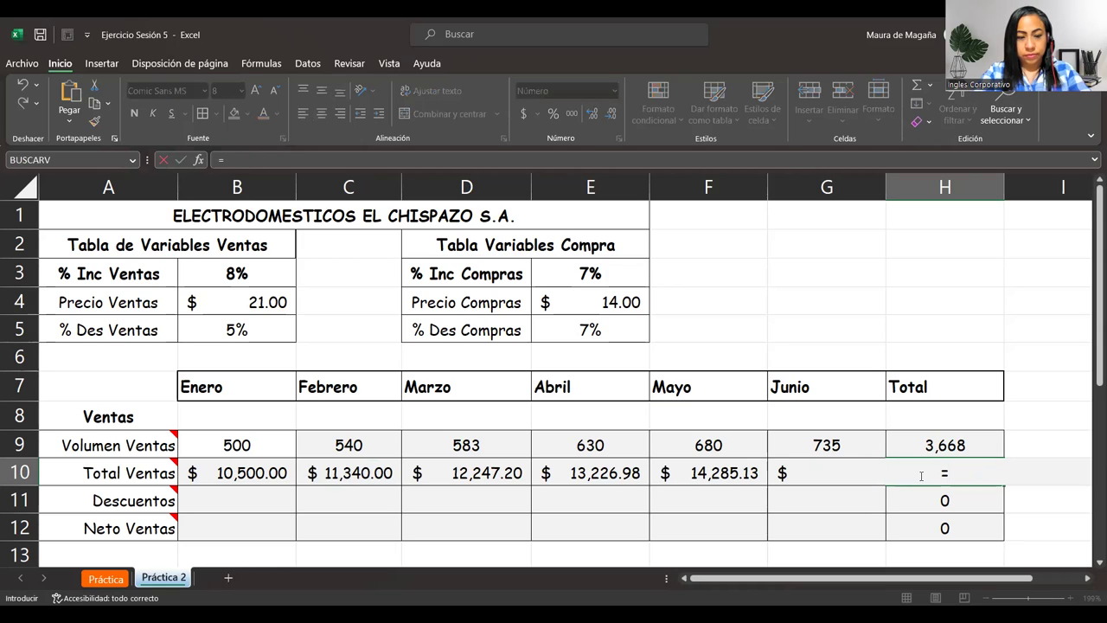
text(sum)
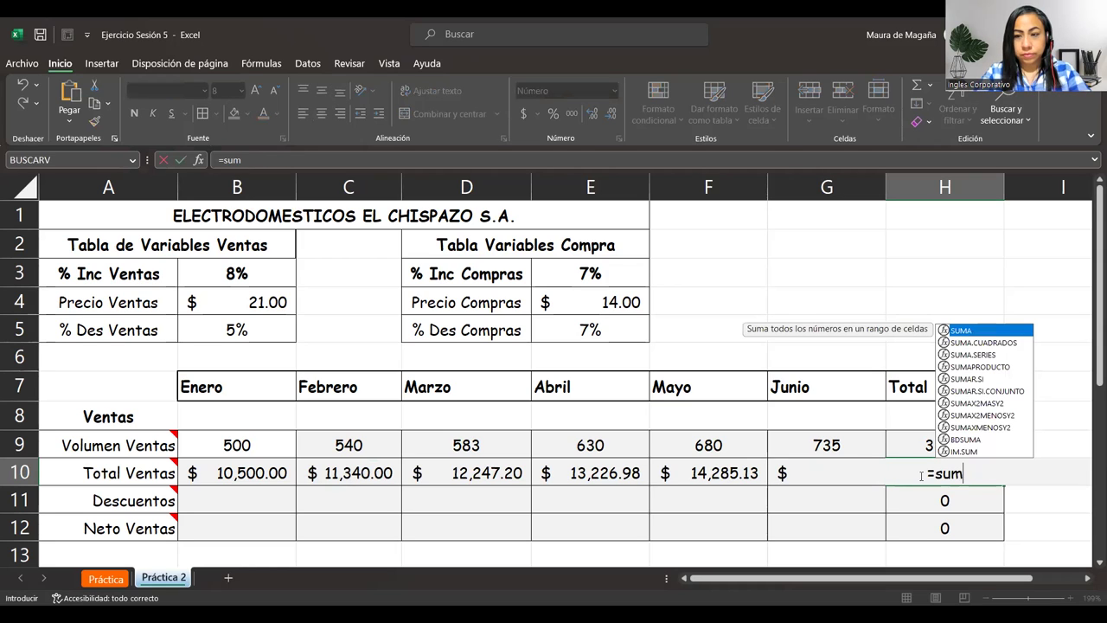
key(Tab)
click(247, 472)
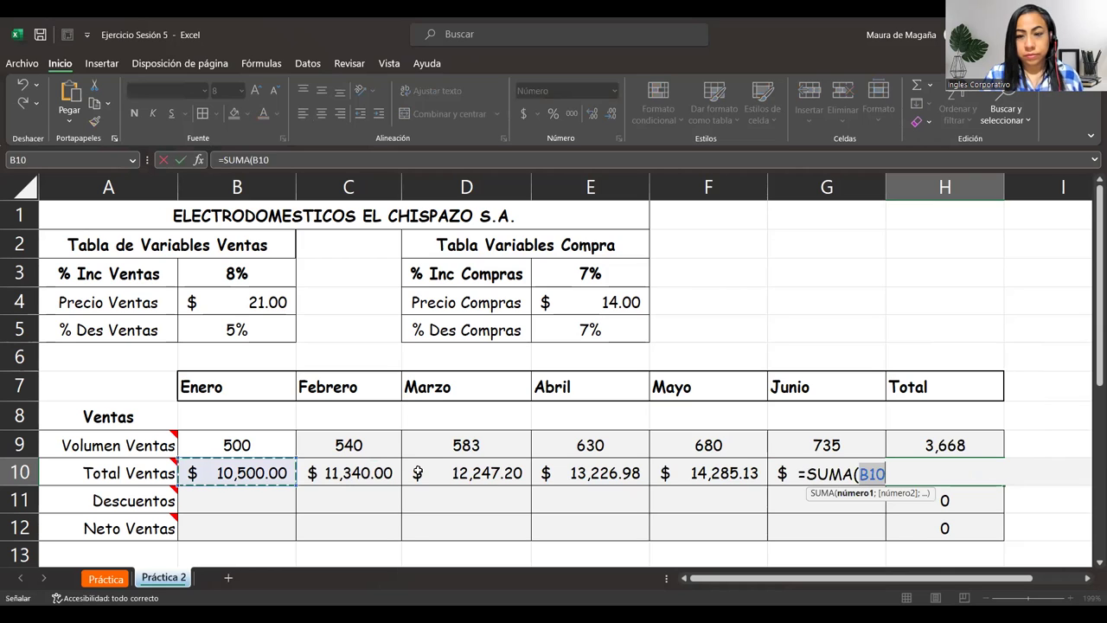
shift+click(802, 472)
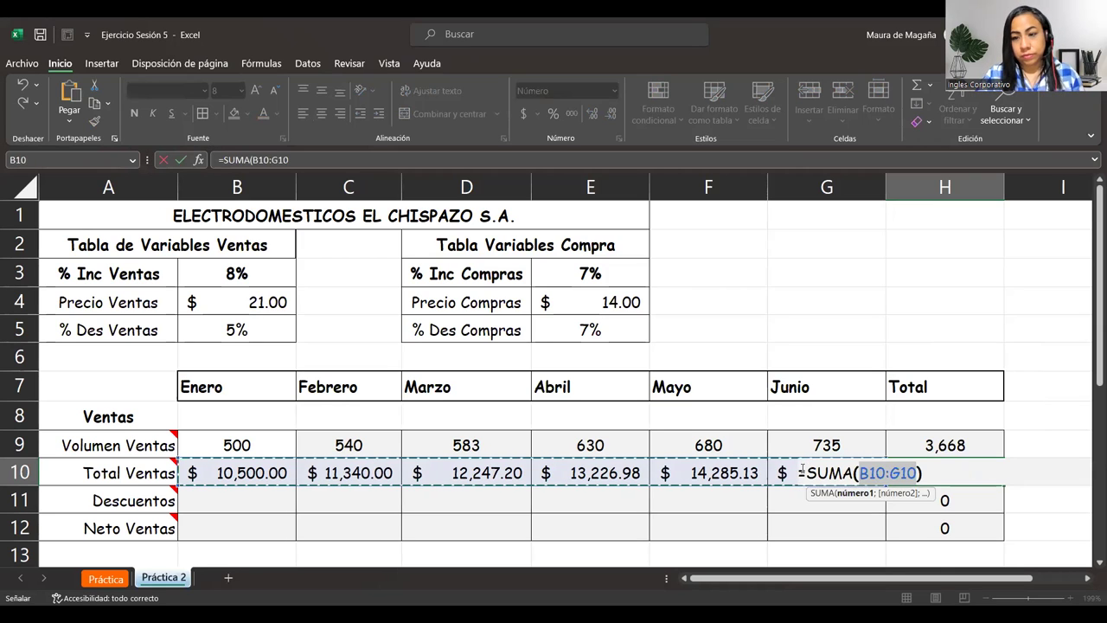
key(Return)
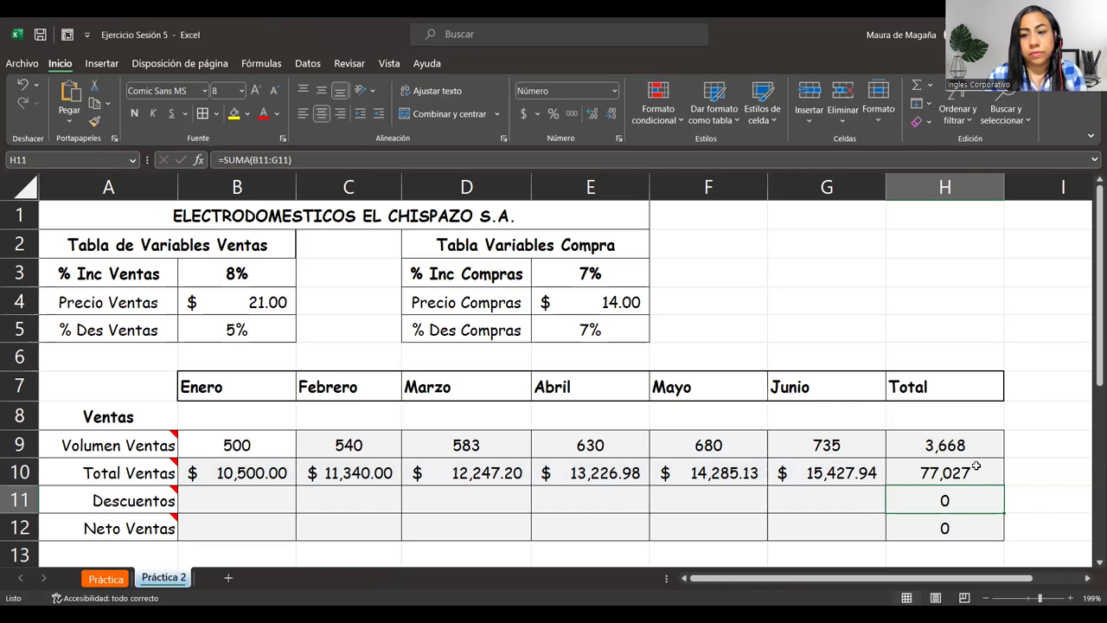
- Give H10:H12 the Contabilidad accounting format, showing $ 77,027.25 for Total Ventas
drag(976, 467, 963, 523)
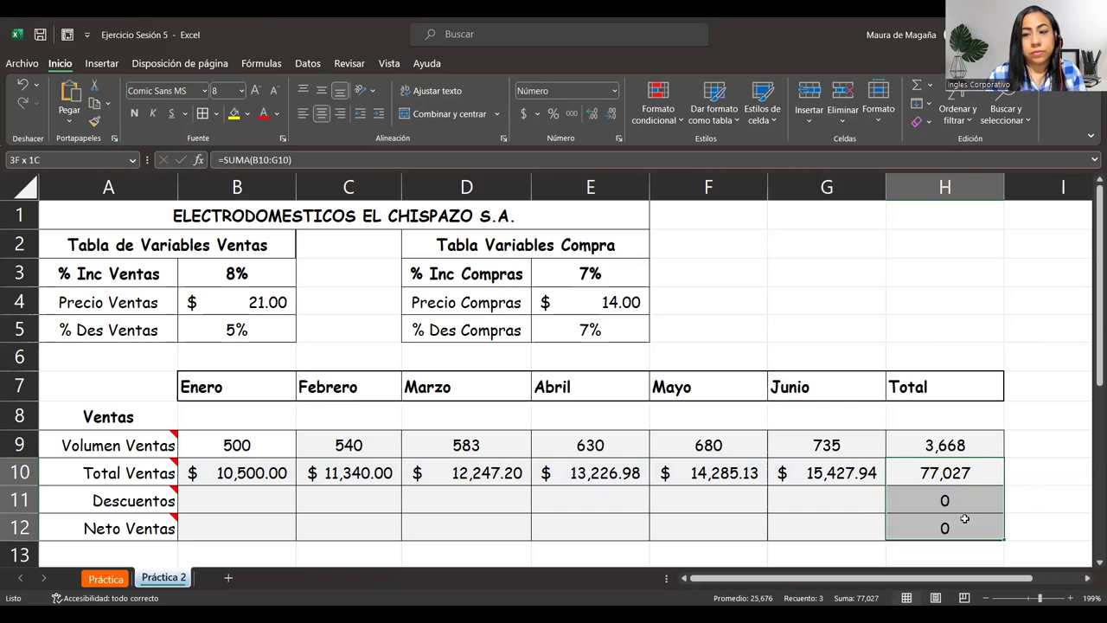
click(615, 91)
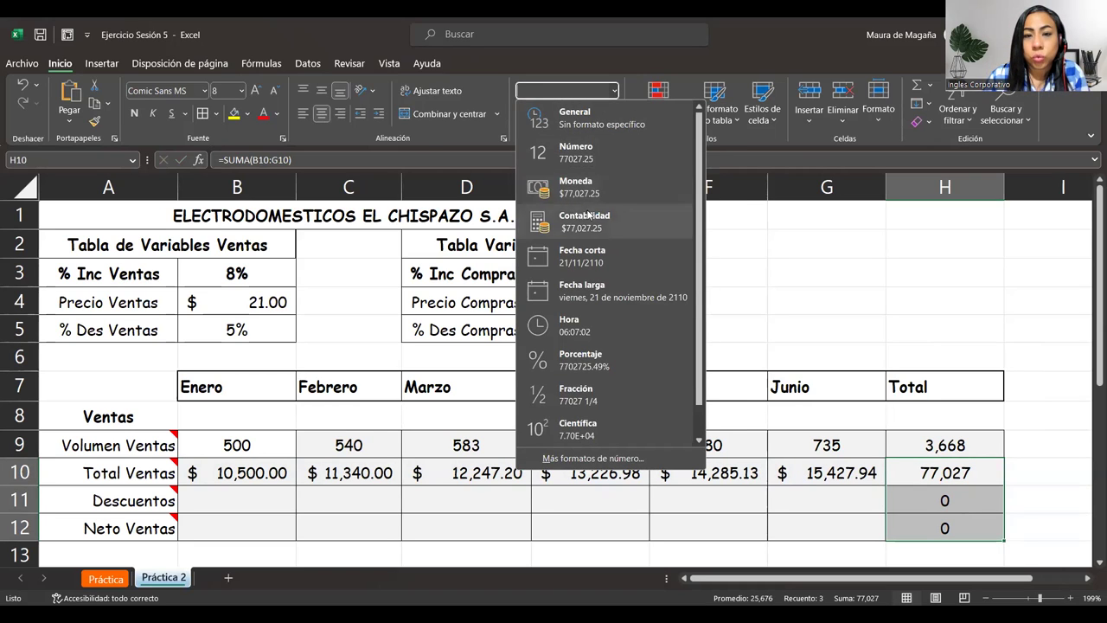
click(587, 215)
click(262, 493)
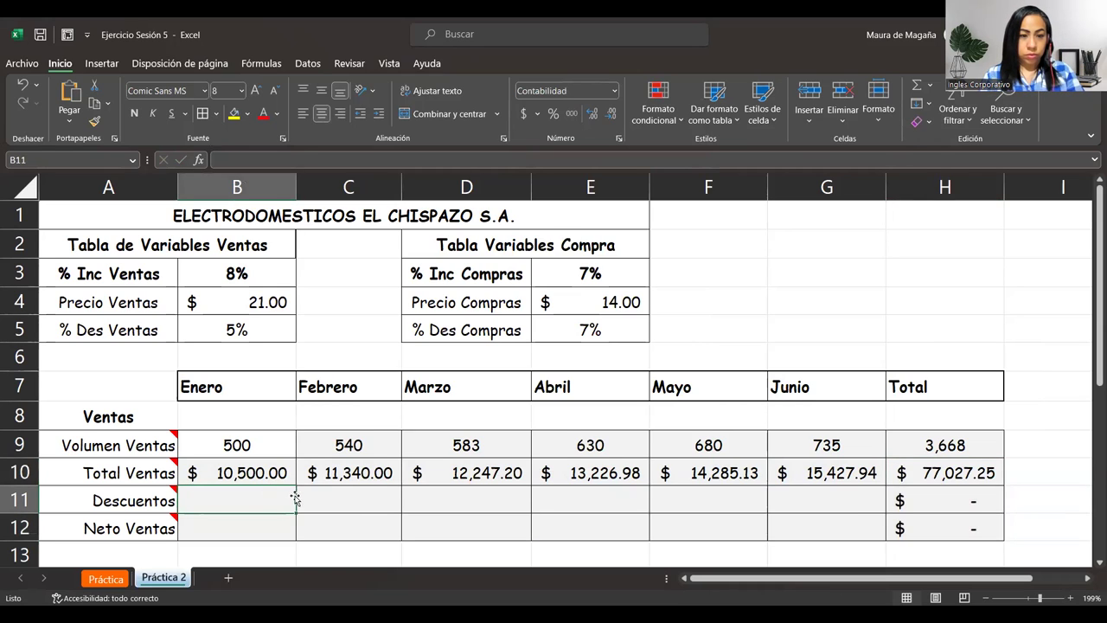
text(=)
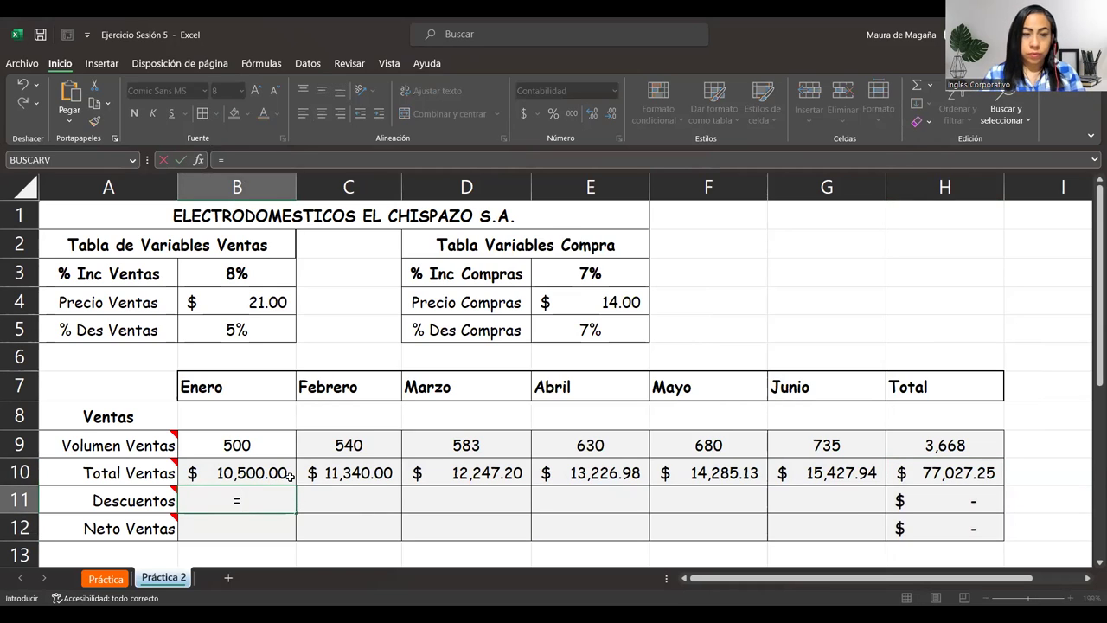
click(291, 475)
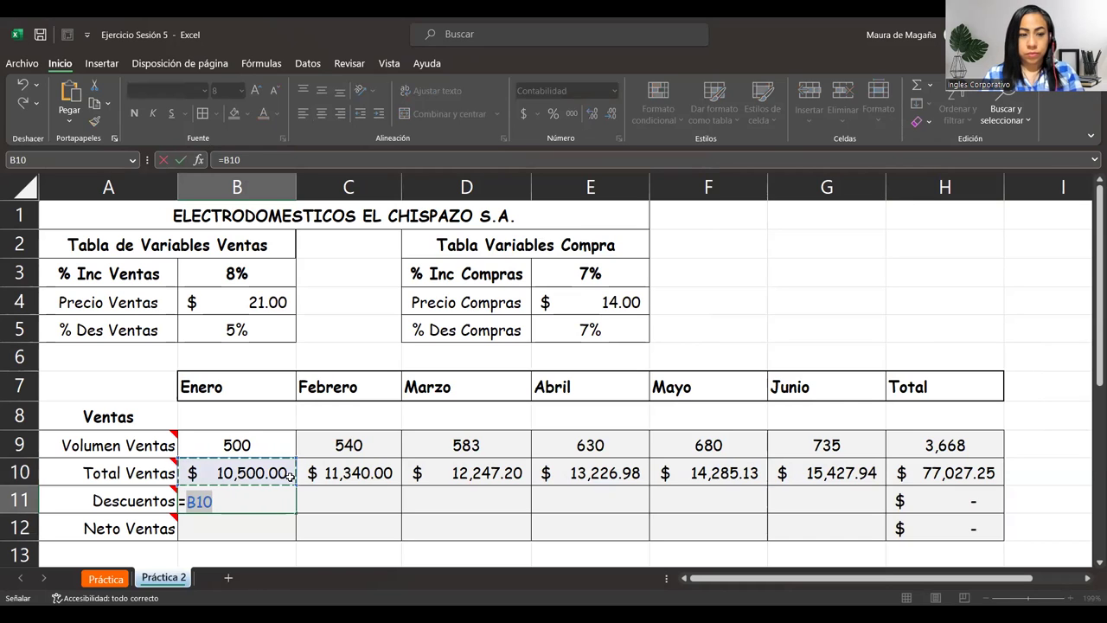
mouse_move(171, 502)
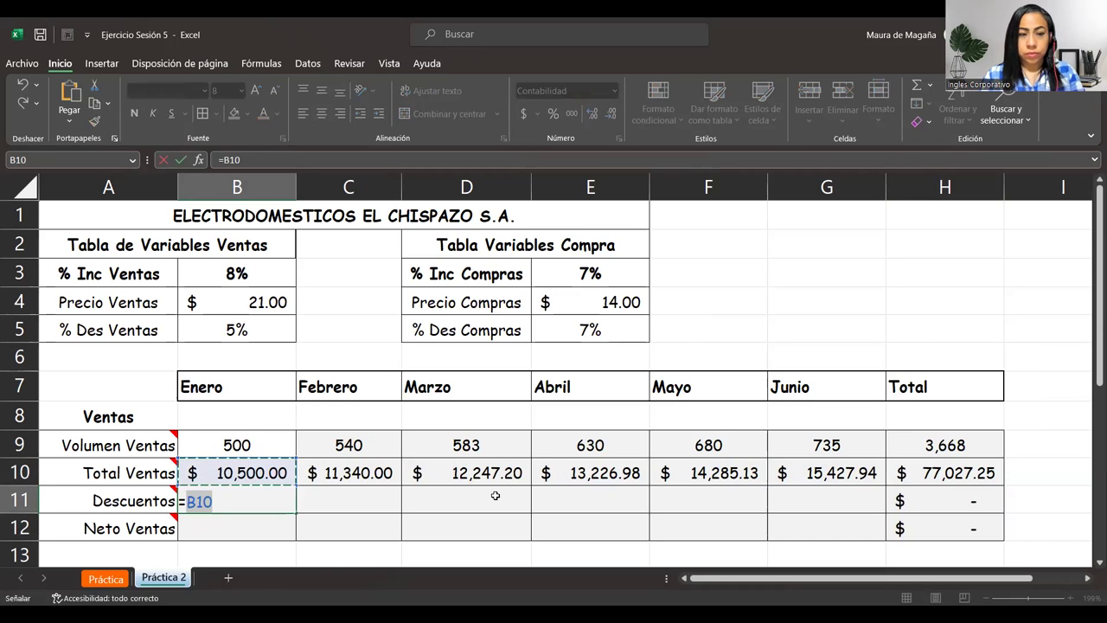
text(*)
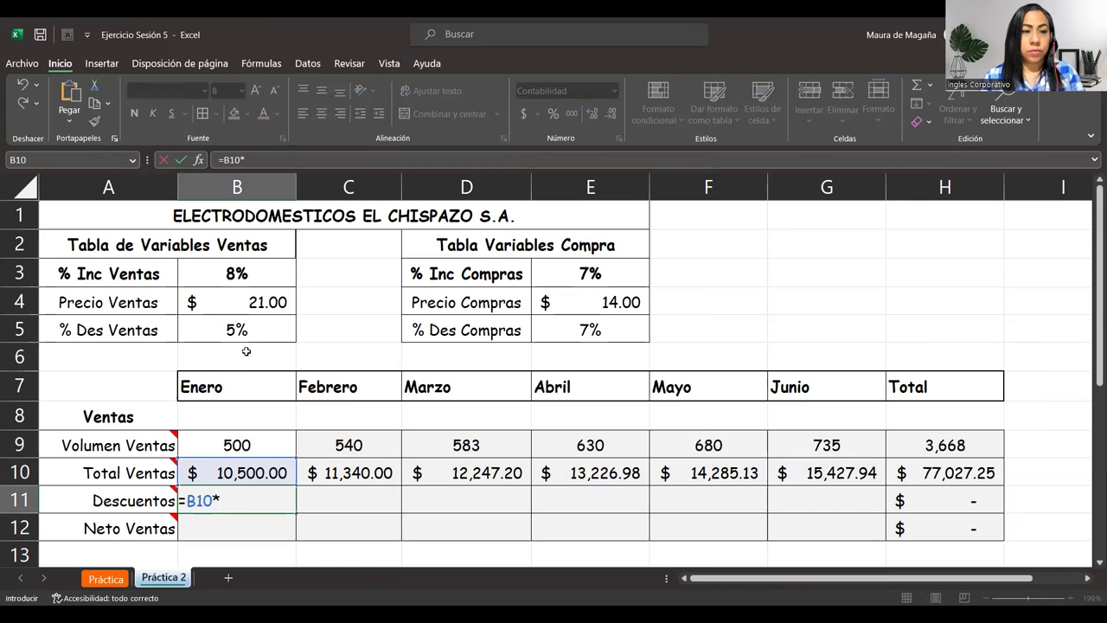
click(260, 329)
key(F4)
key(Return)
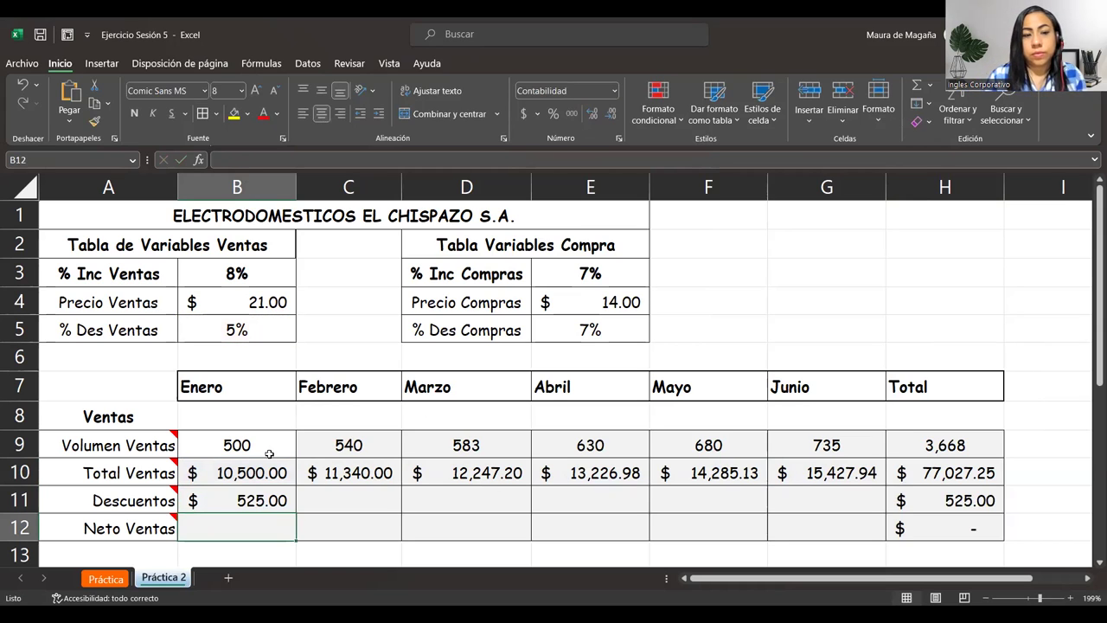
click(272, 503)
drag(296, 511, 836, 504)
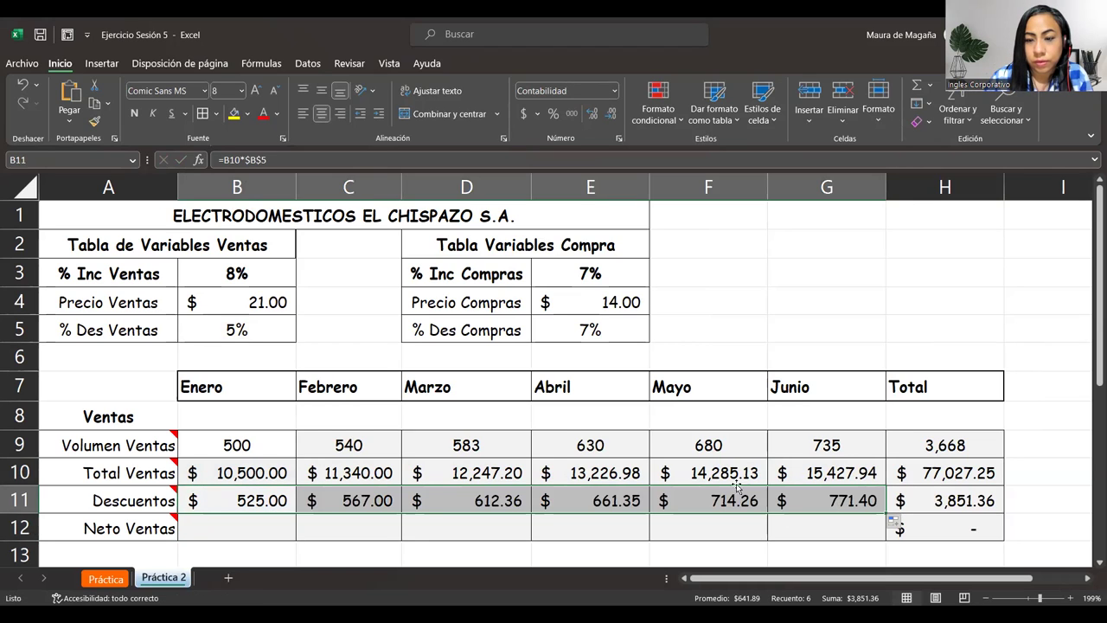
click(349, 504)
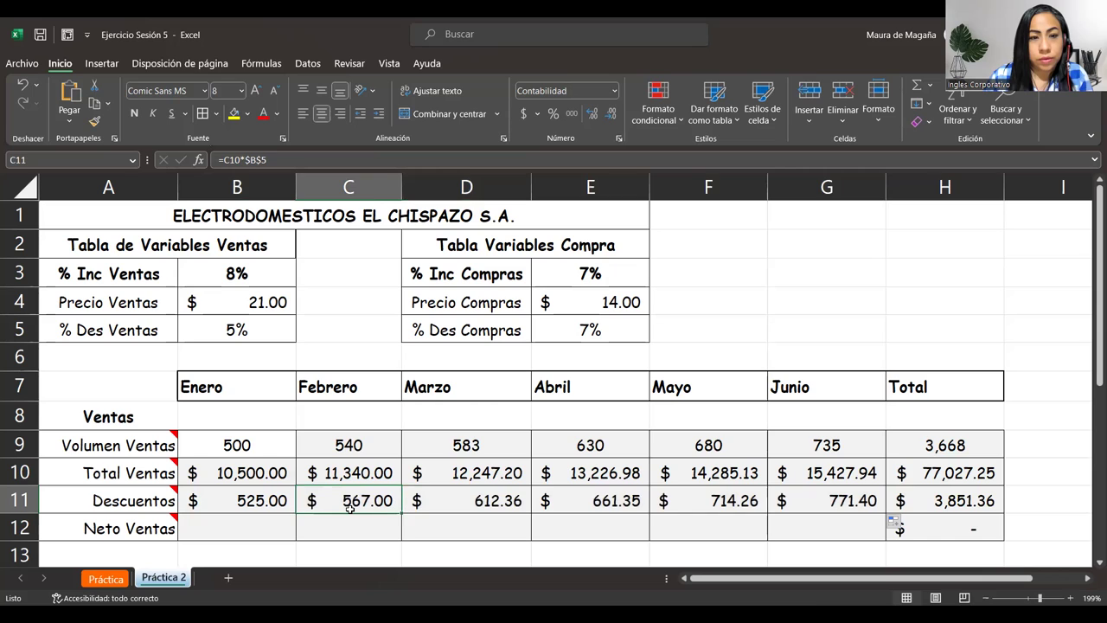
click(423, 506)
click(559, 501)
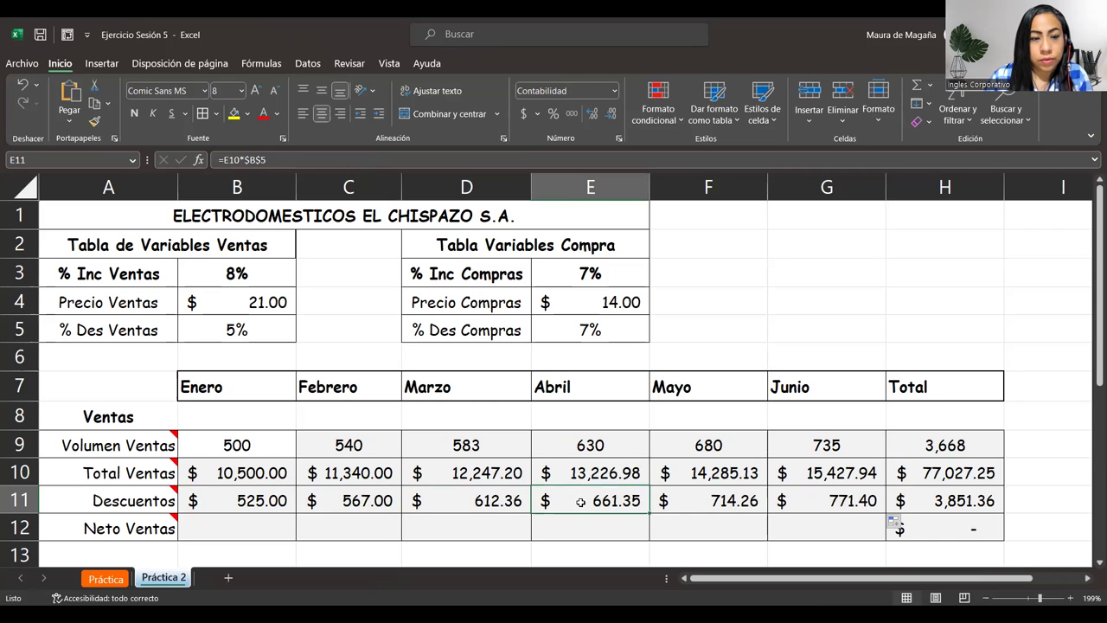
click(234, 535)
mouse_move(121, 525)
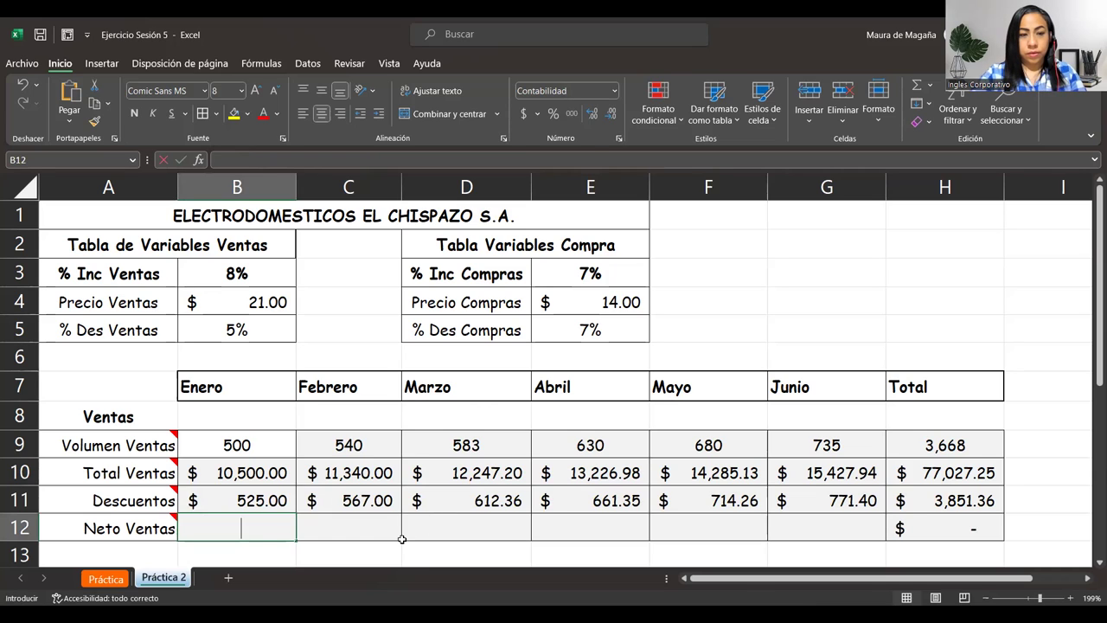
- Fill Neto Ventas Enero–Junio with =B10-B11, from 9,975.00 to 14,656.55, totalling 73,175.89
text(=)
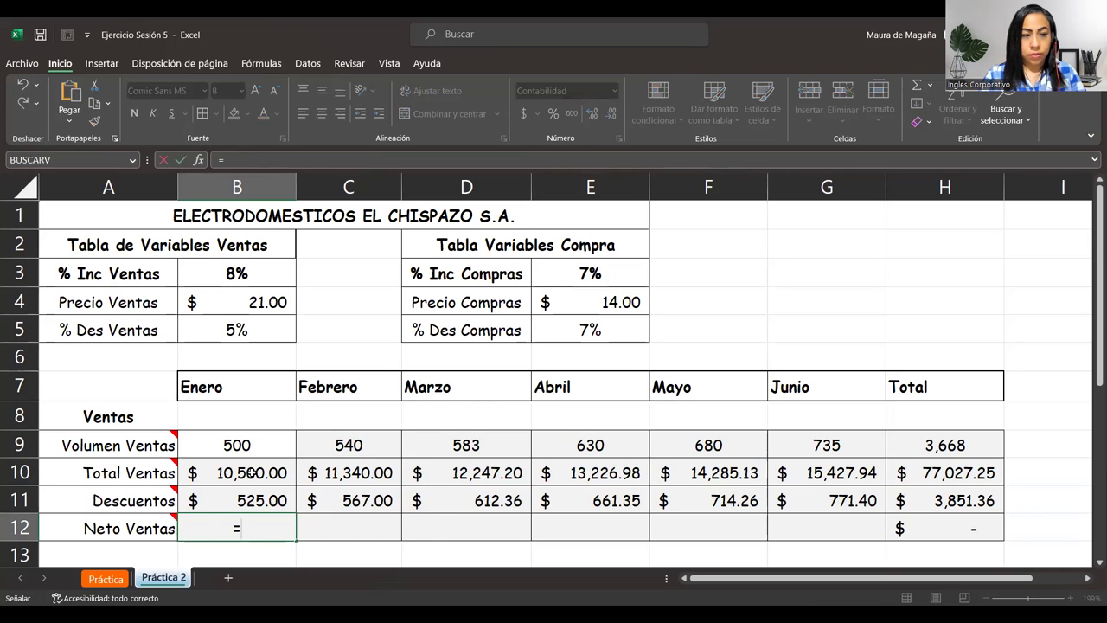
click(250, 473)
text(-)
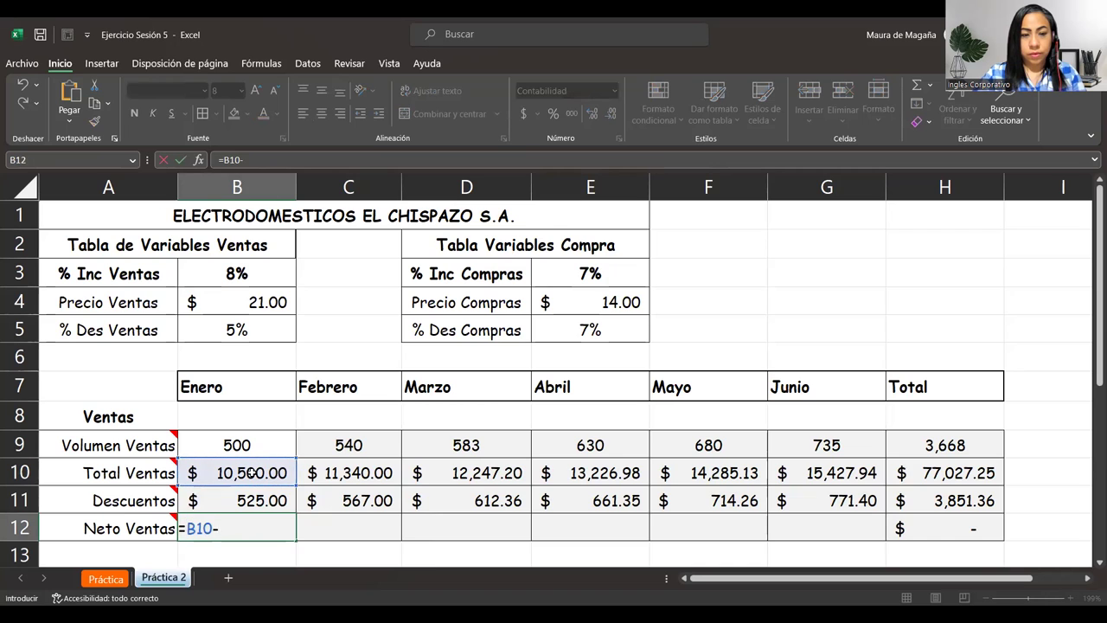
click(251, 492)
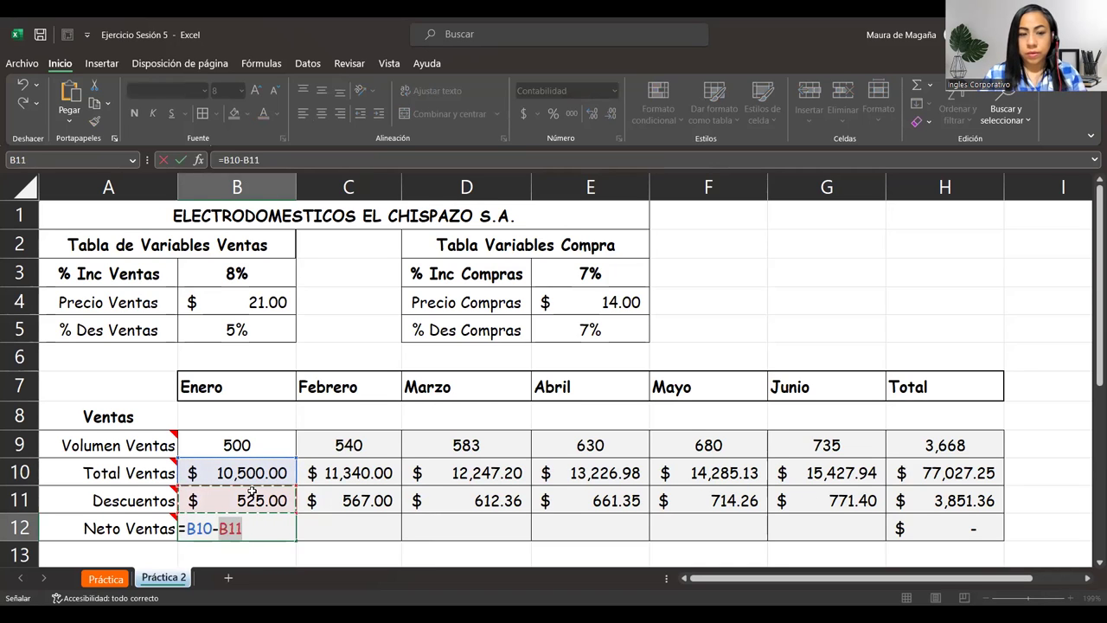
key(Return)
click(264, 495)
drag(295, 510, 823, 495)
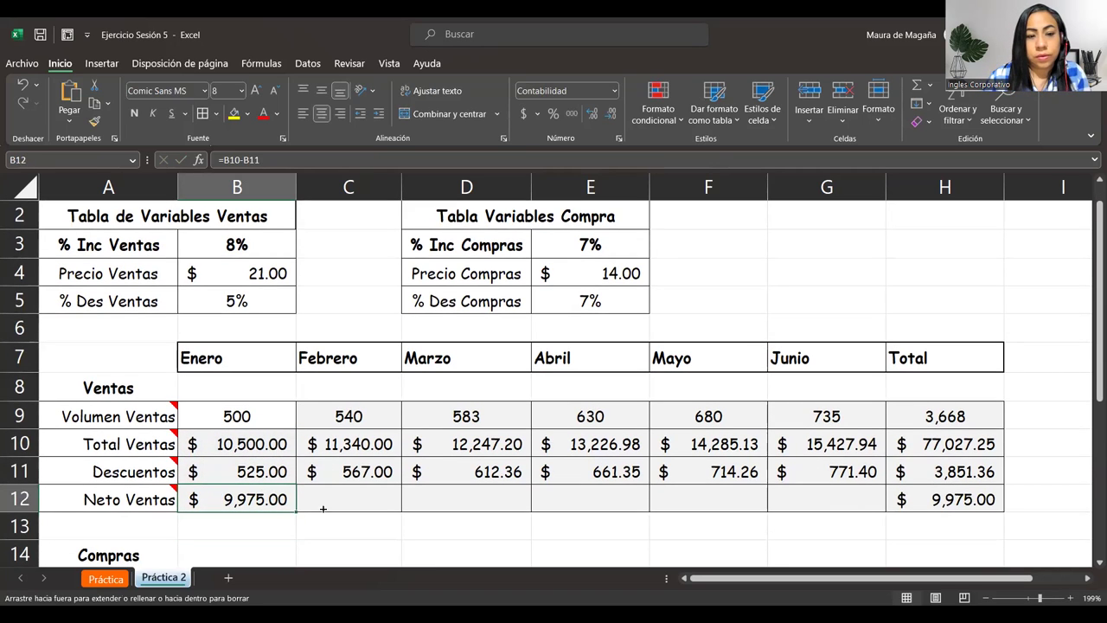
drag(847, 500, 847, 500)
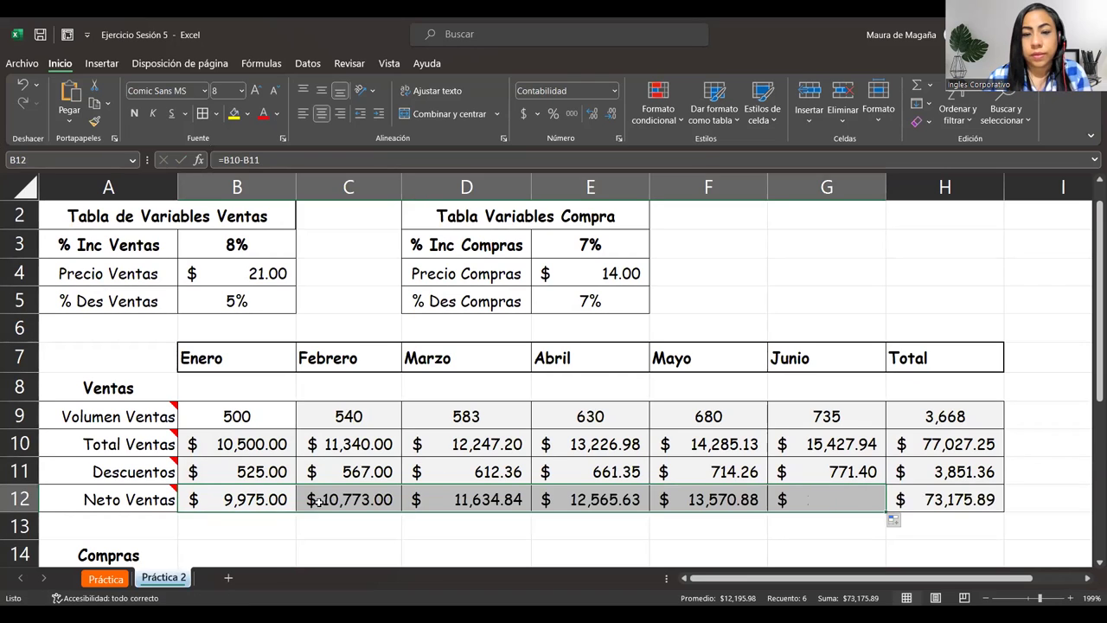
click(241, 502)
mouse_move(139, 502)
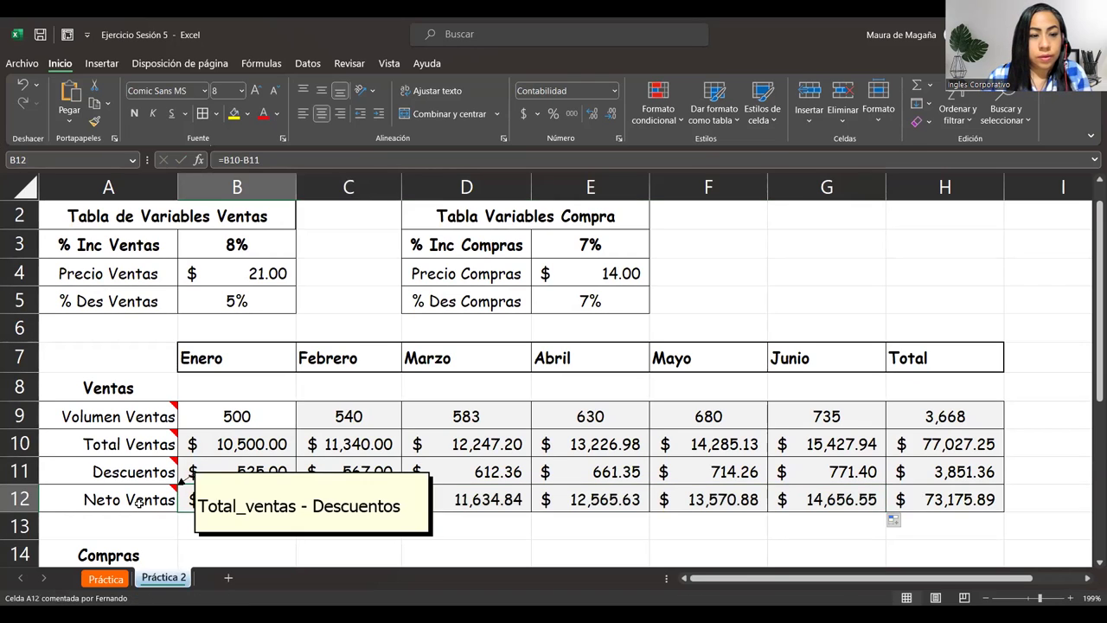
click(483, 522)
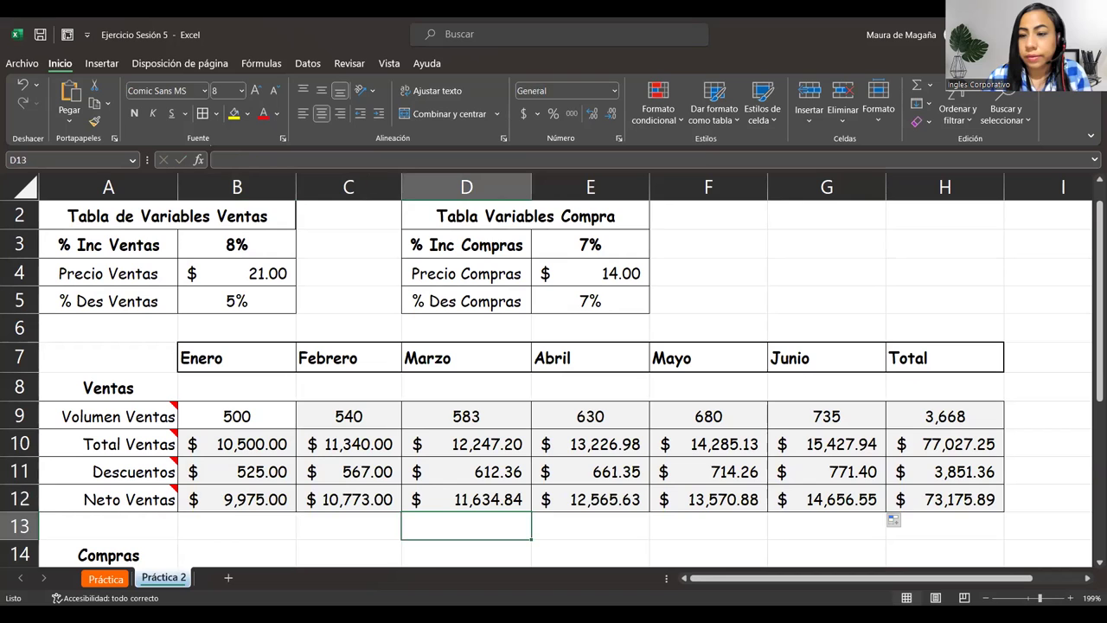
- Select February's Volumen compras cell C15, next to January's 350
scroll(1090, 567, down, 1)
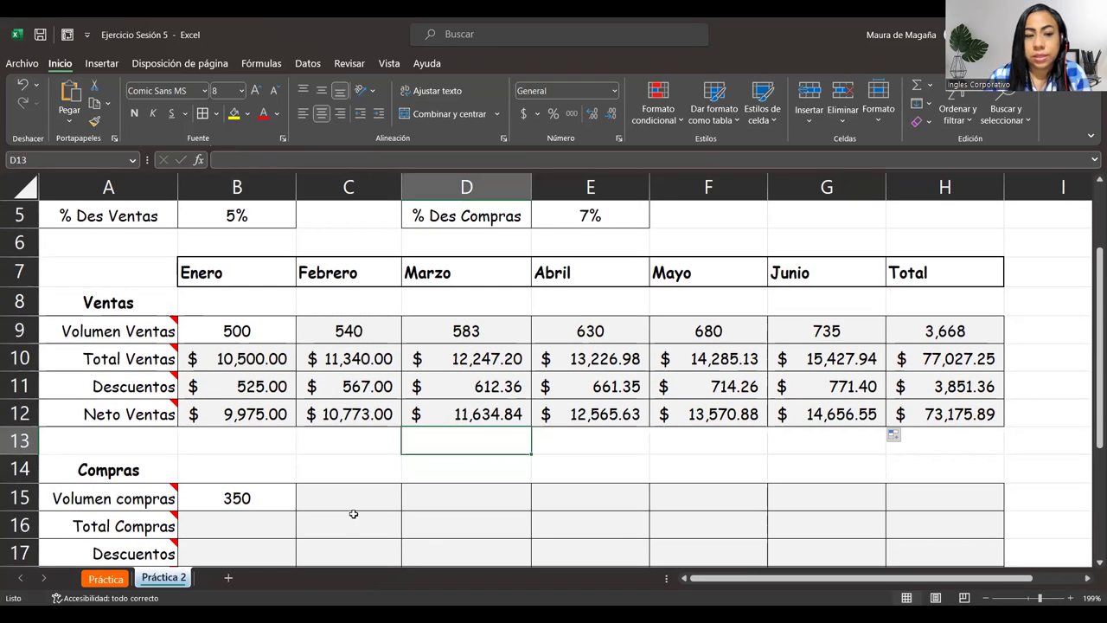
click(289, 503)
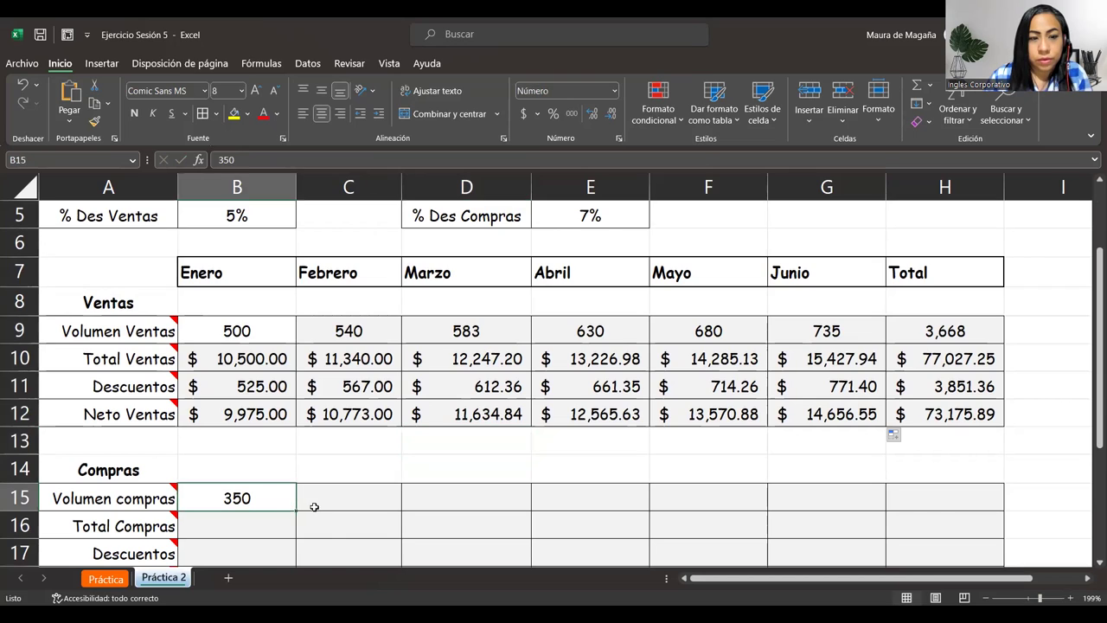
click(322, 507)
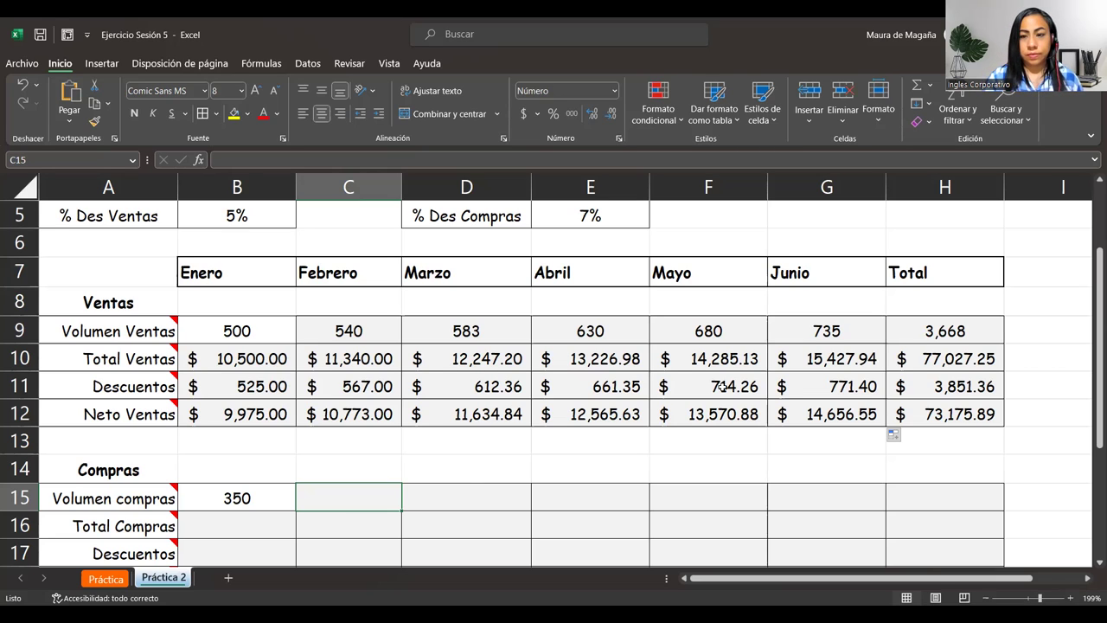
scroll(341, 508, down, 1)
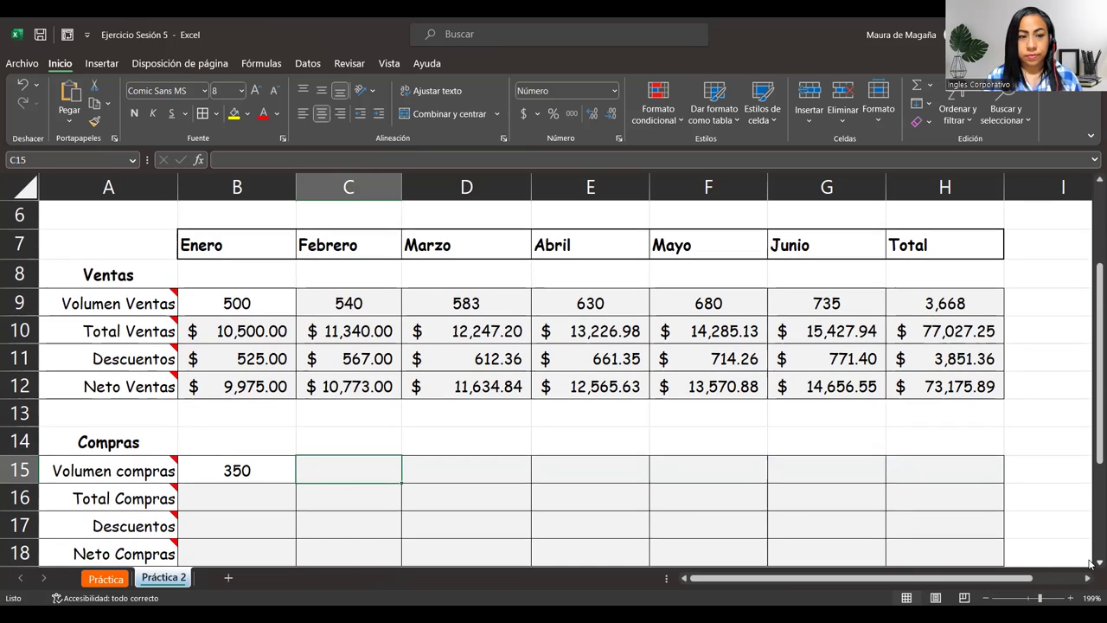
mouse_move(133, 432)
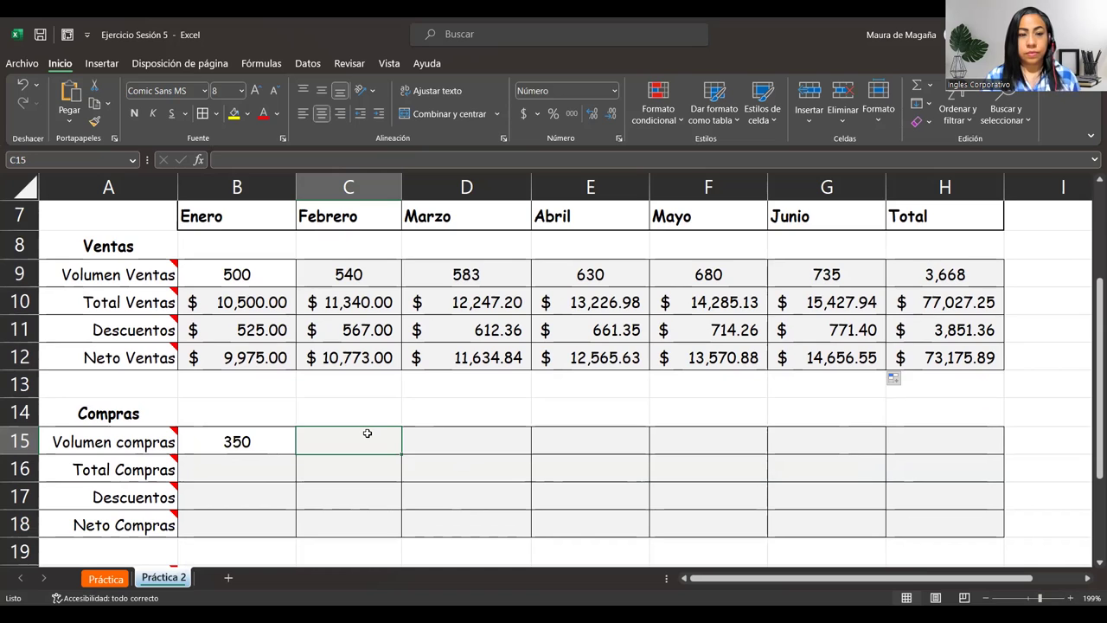
- Enter =B15+(B15*$E$3) in C15 so February's purchase volume becomes 375
text(=)
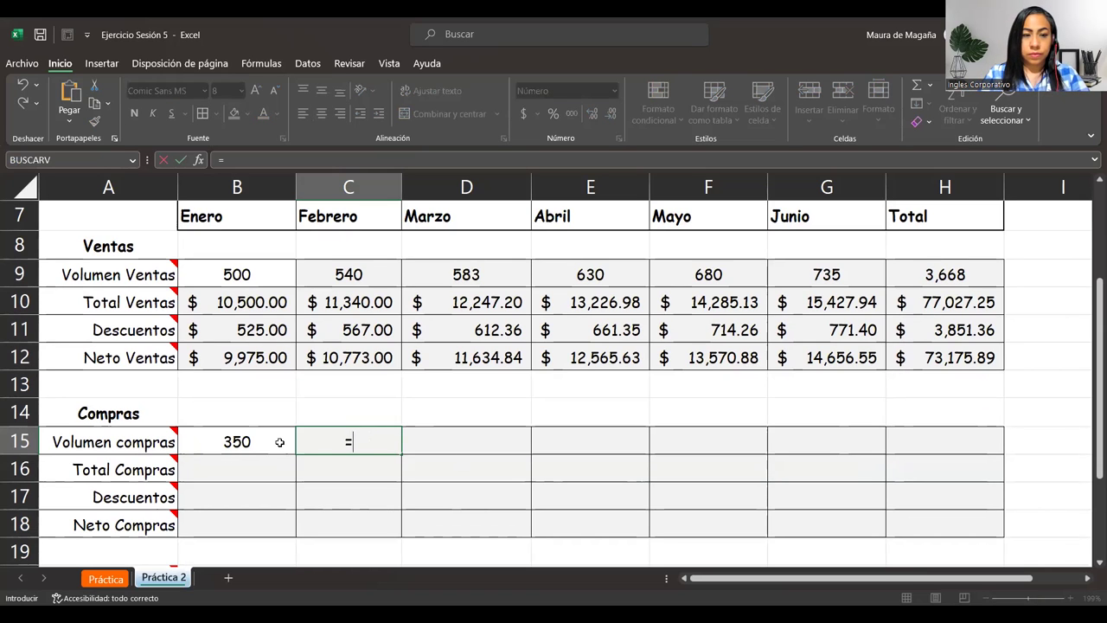
click(279, 442)
text(+()
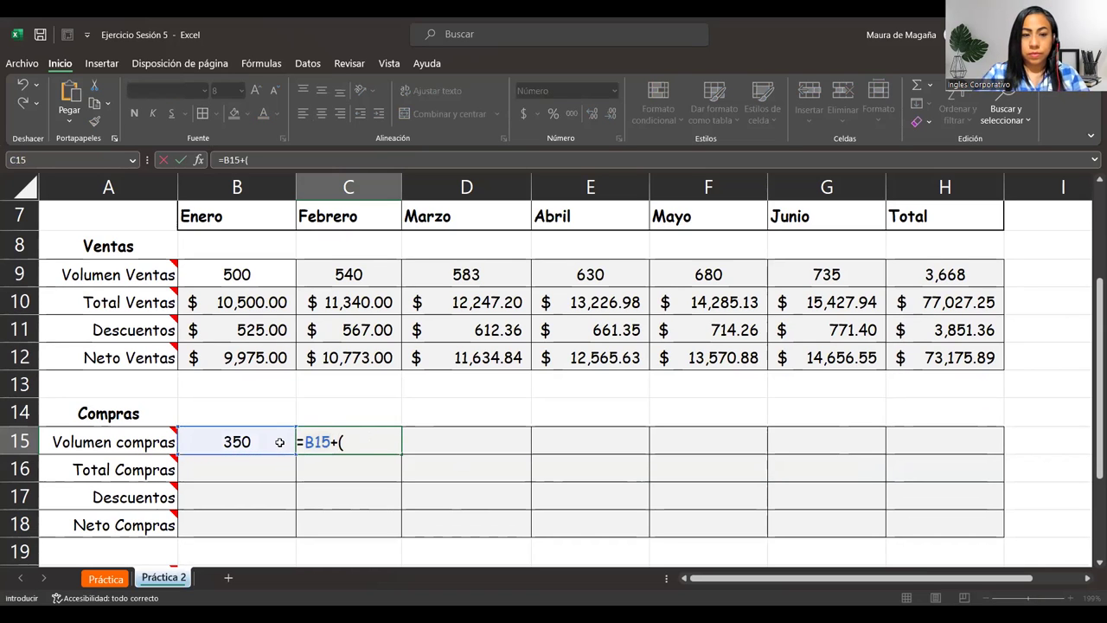
click(280, 442)
text(*)
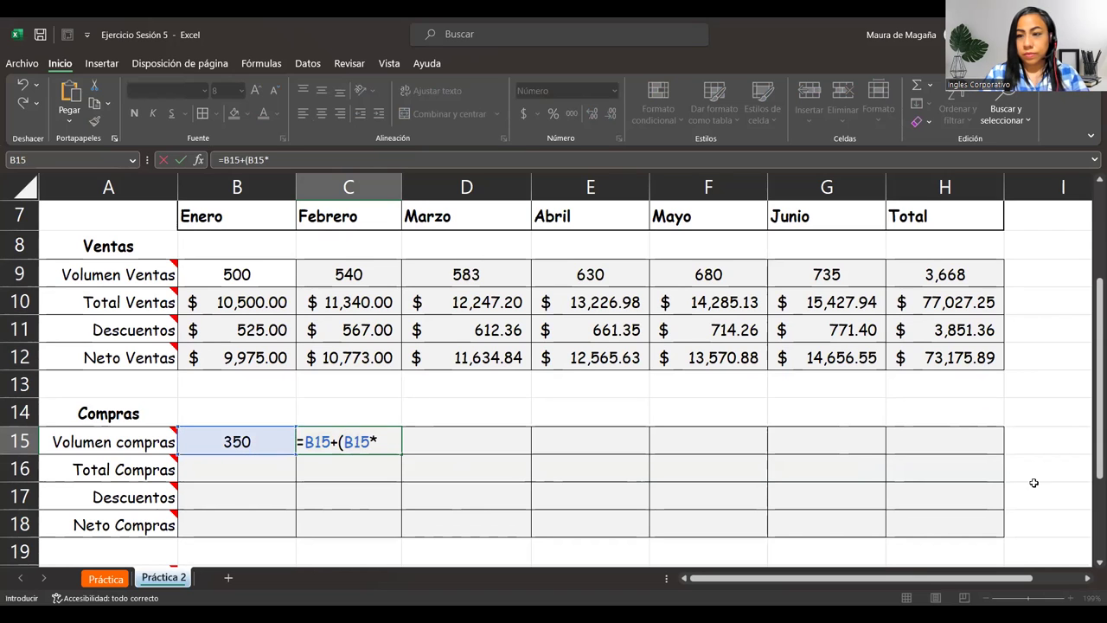
drag(1092, 415, 1091, 329)
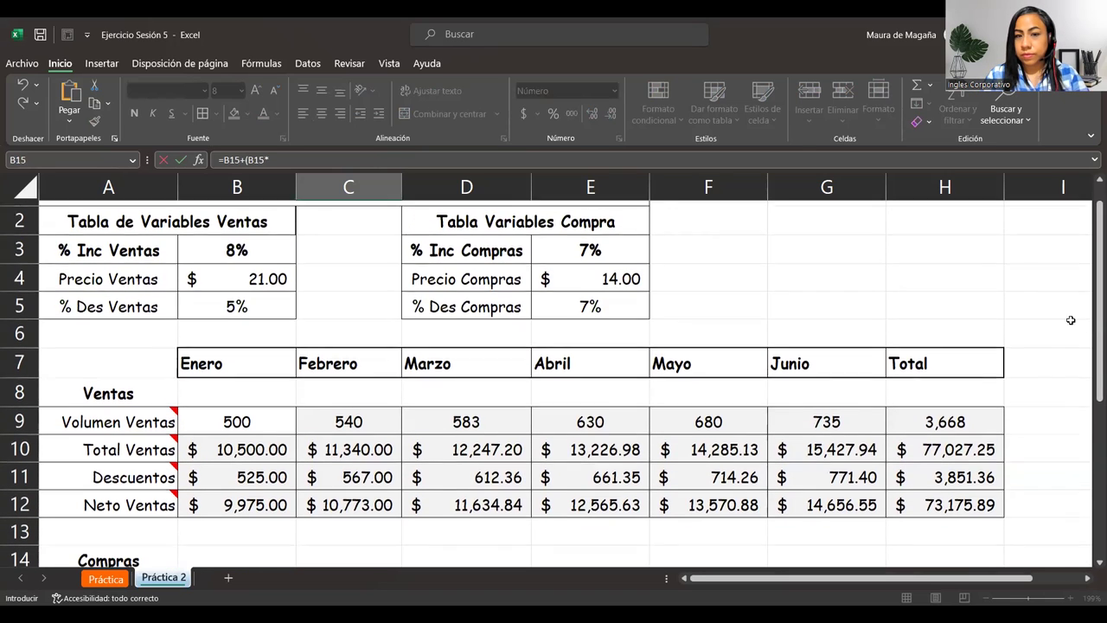
click(619, 251)
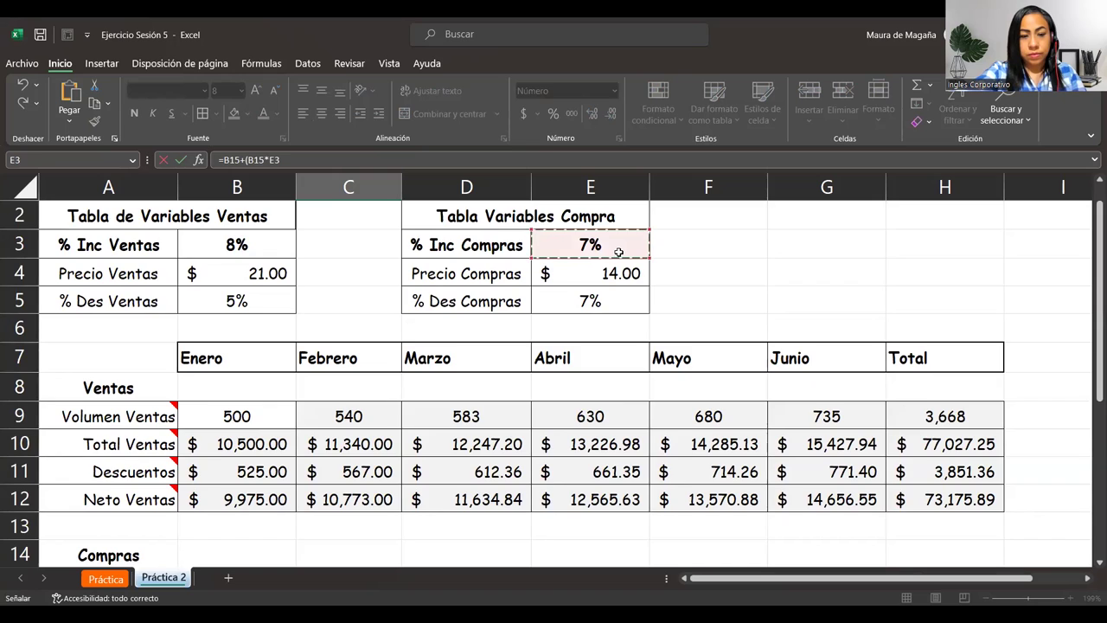
key(F4)
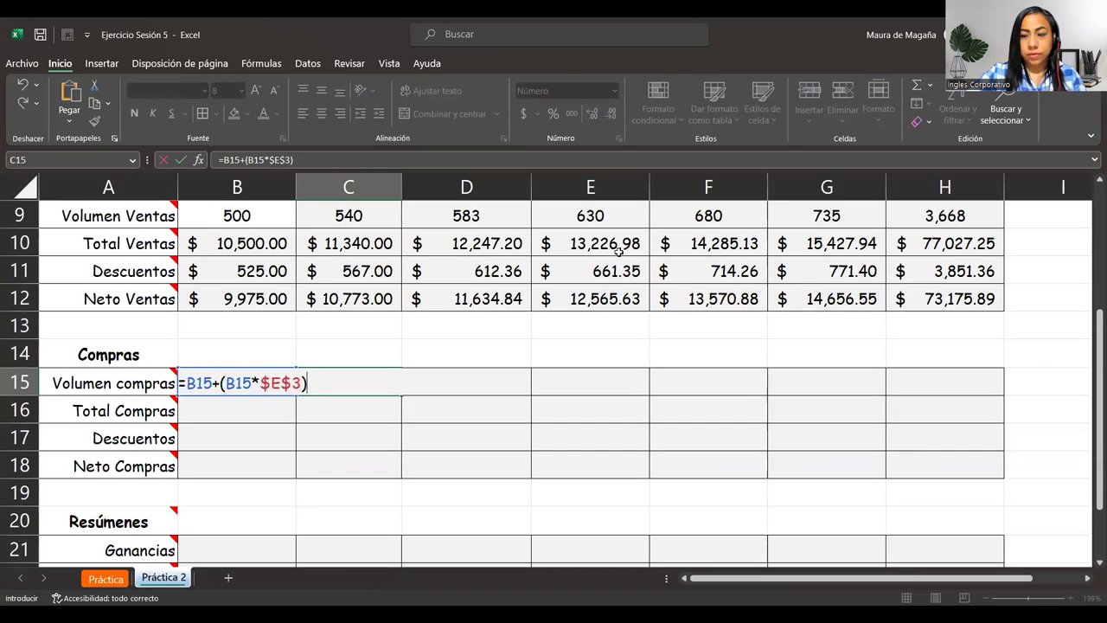
key(Return)
drag(1090, 325, 1090, 251)
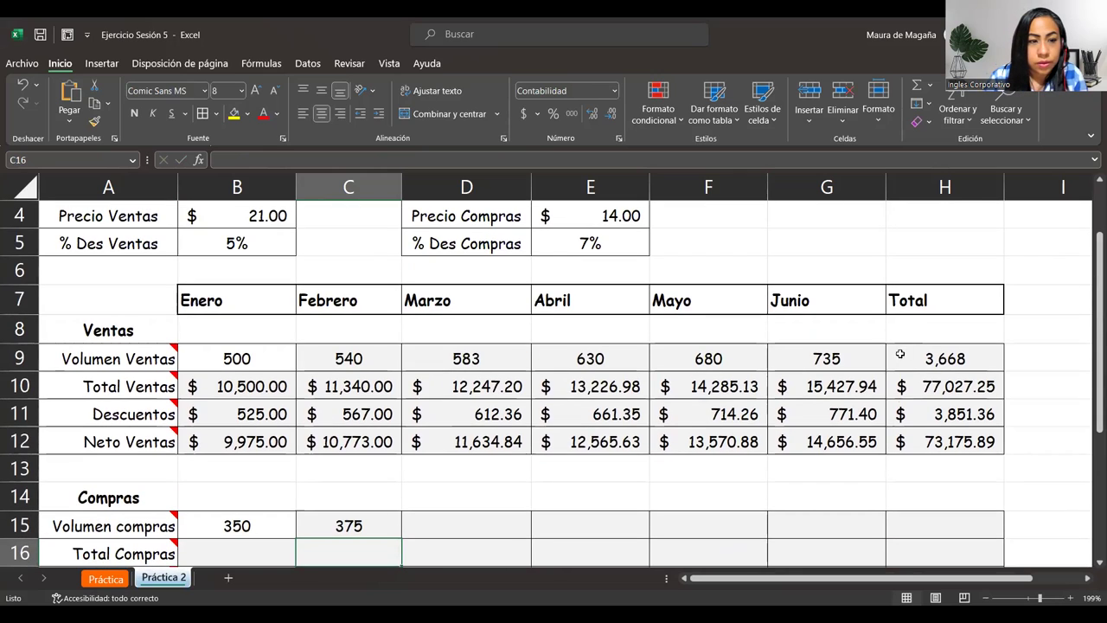
click(961, 442)
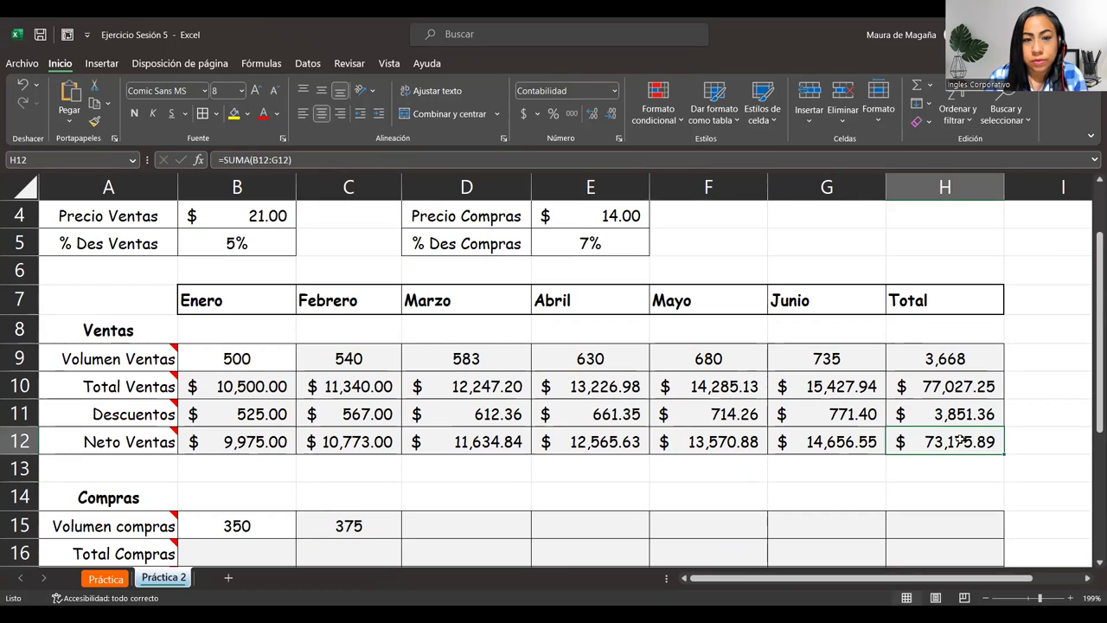
click(269, 435)
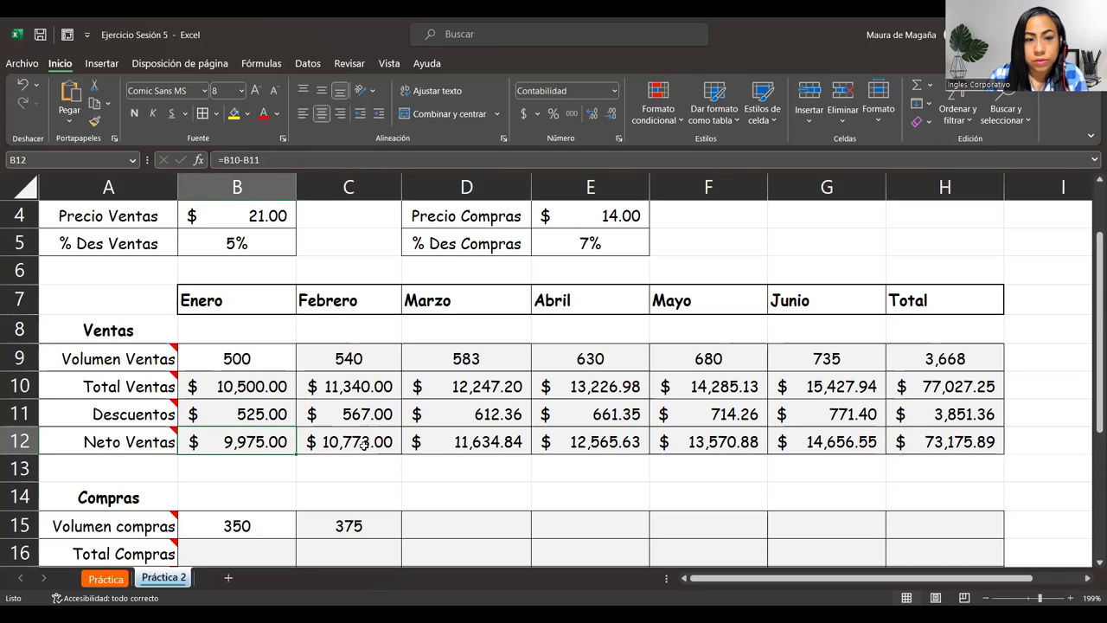
click(364, 444)
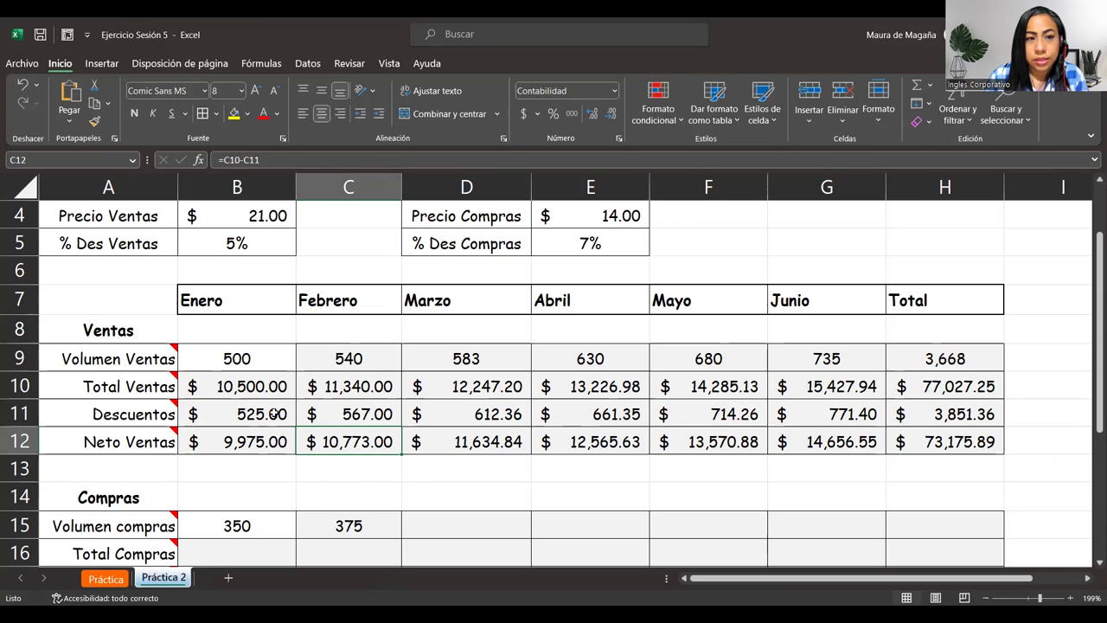
double_click(274, 414)
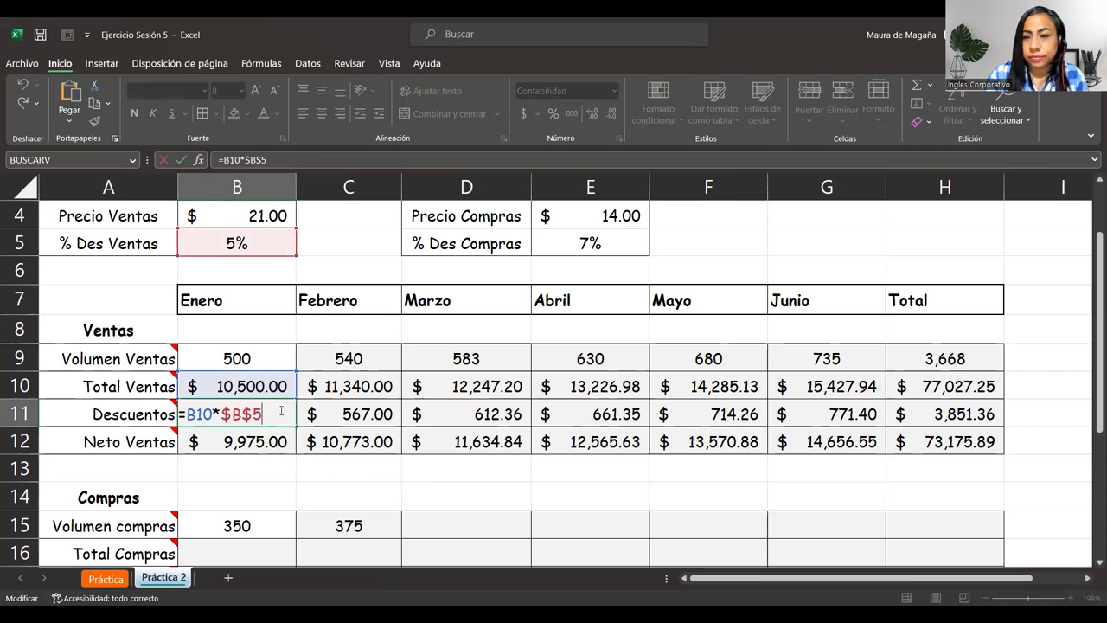
key(Return)
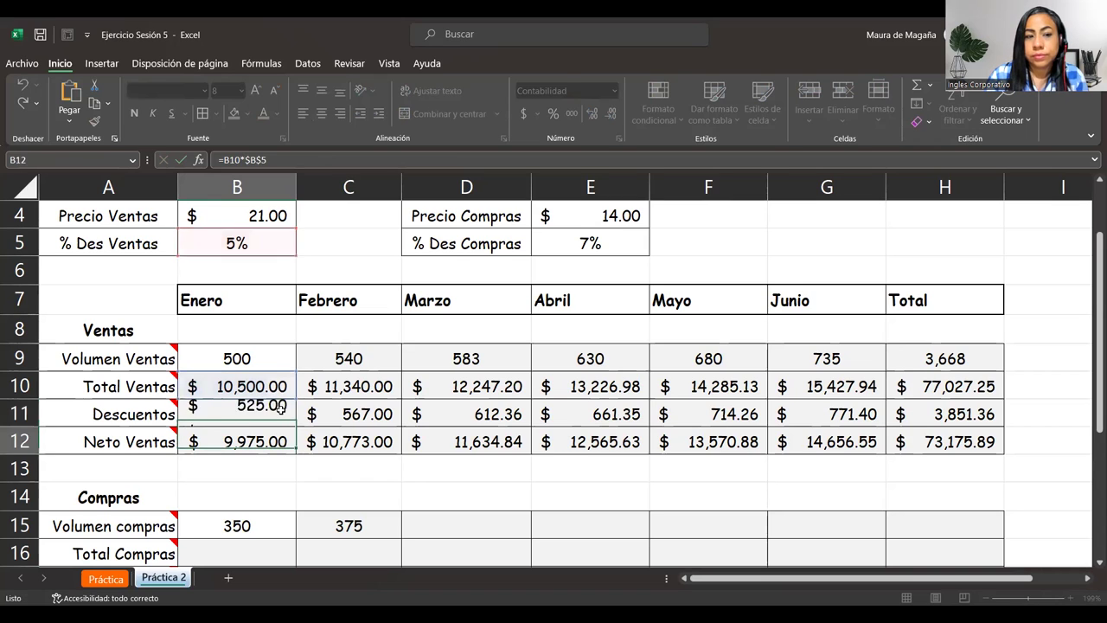
- Copy the 7% growth formula through Junio (401 to 491) and total H15 with =SUMA(B15:G15), giving 2,504
click(349, 523)
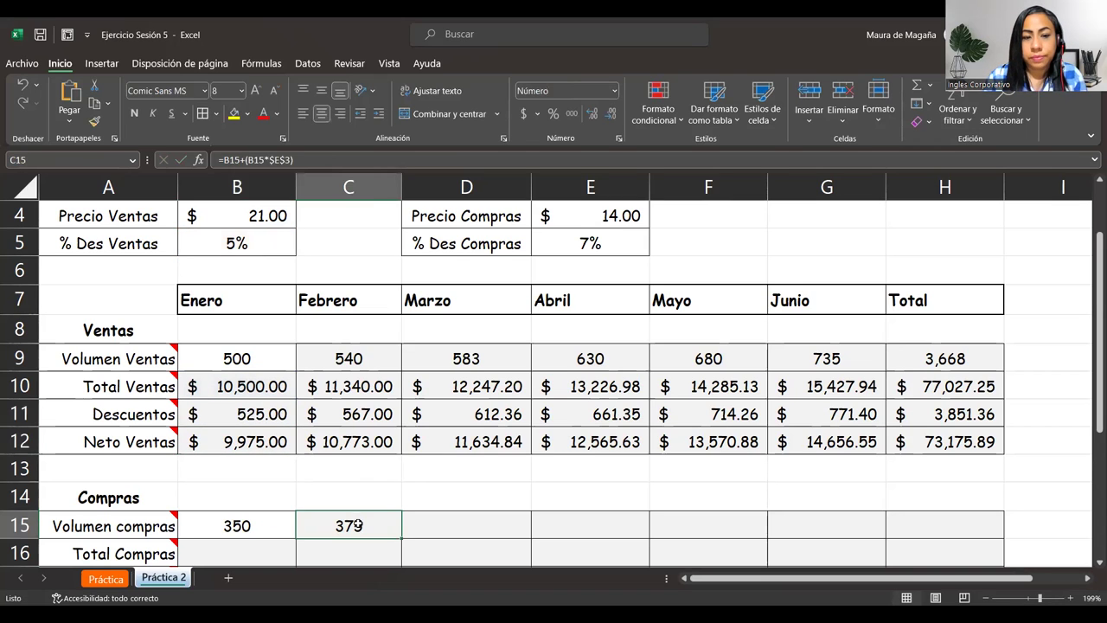
drag(401, 539, 1006, 545)
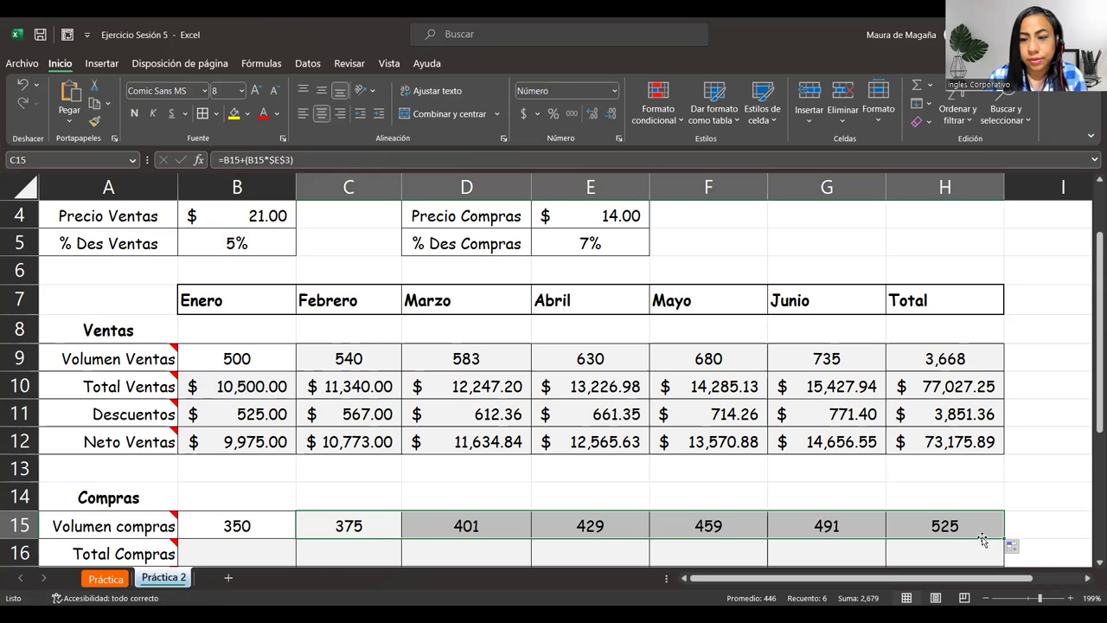
click(990, 526)
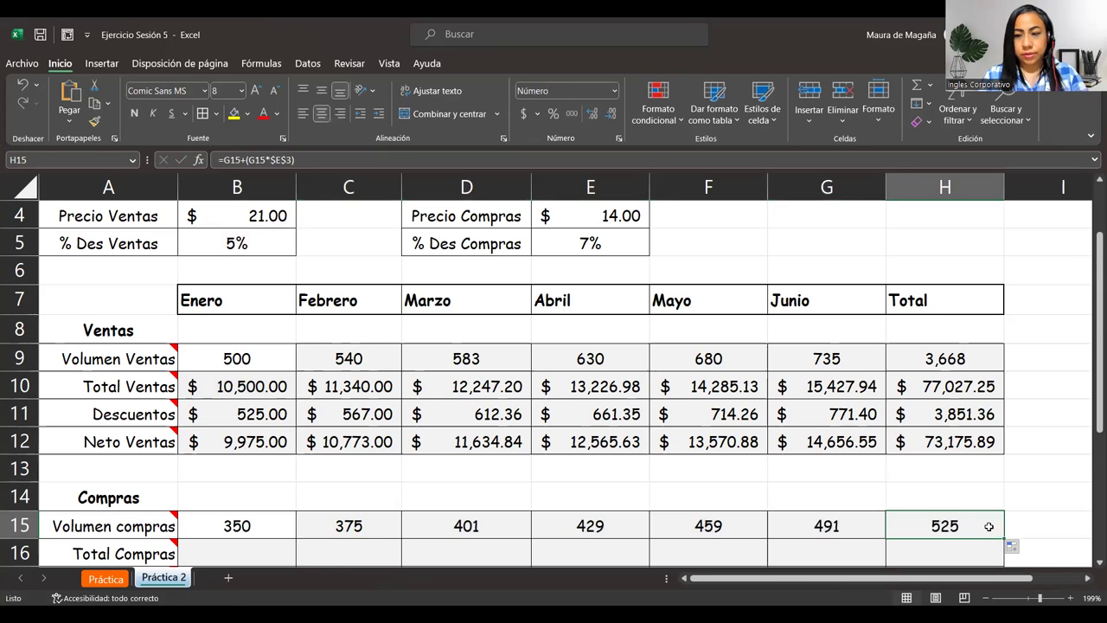
text(=s)
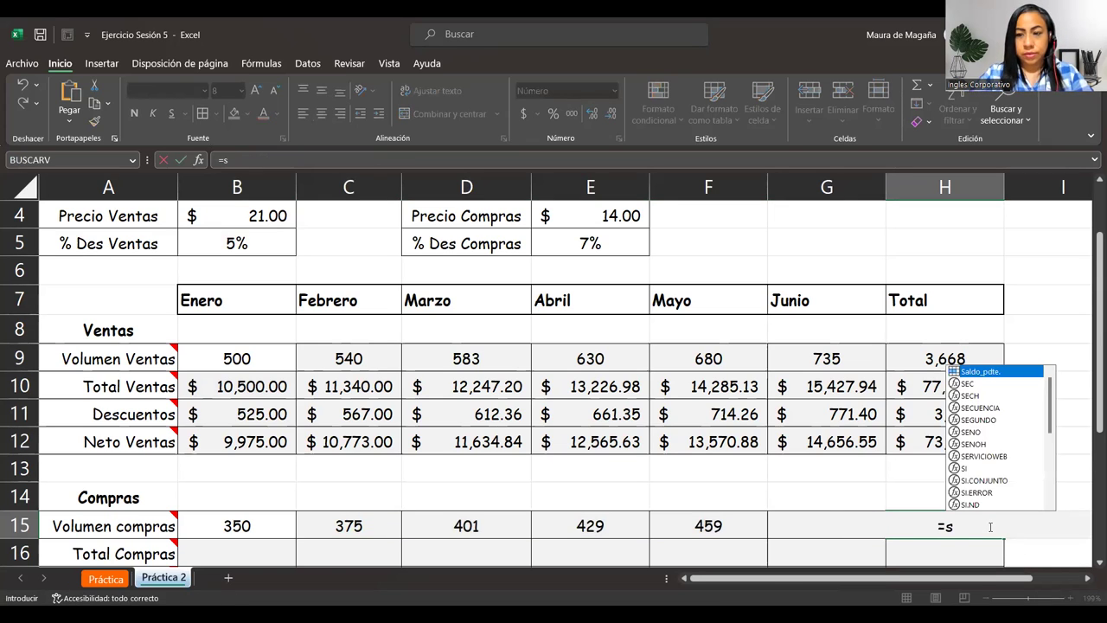
text(uma()
click(260, 526)
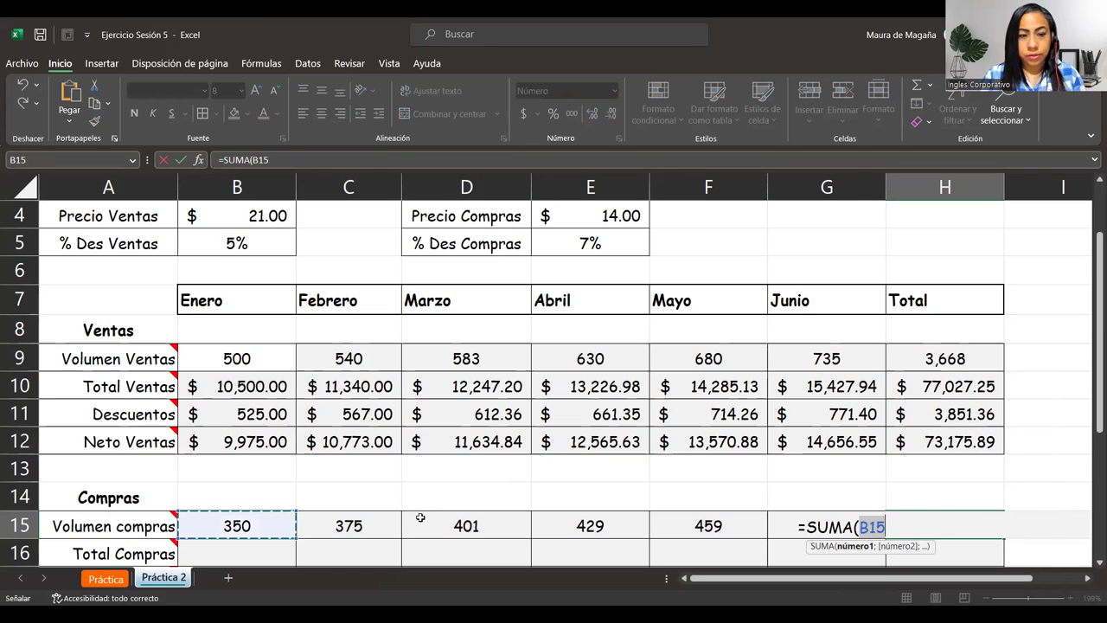
shift+click(862, 529)
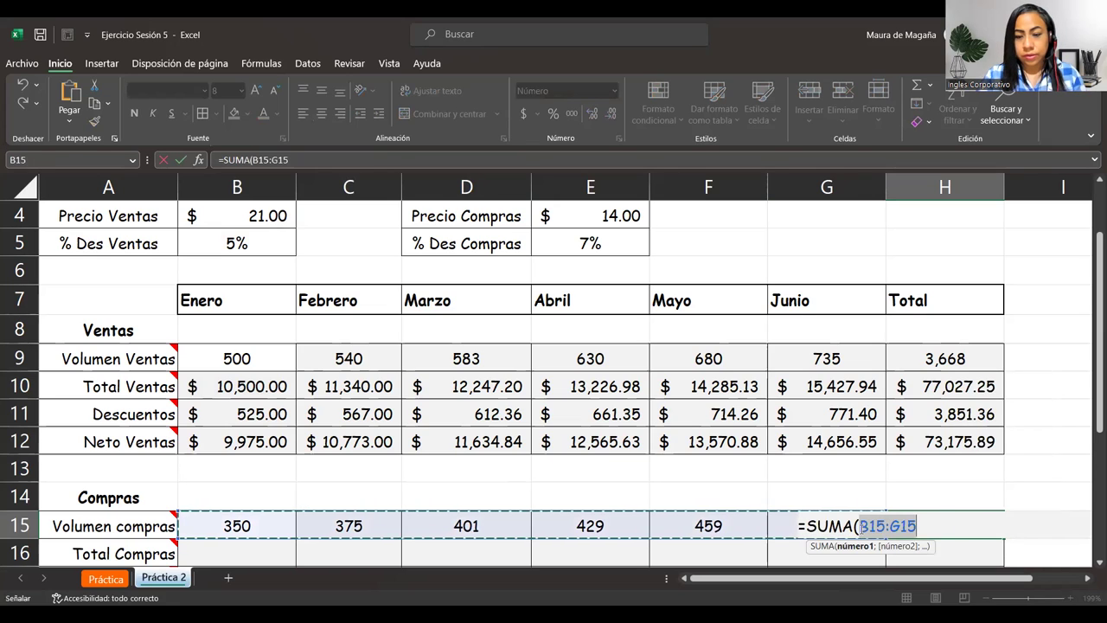
key(Return)
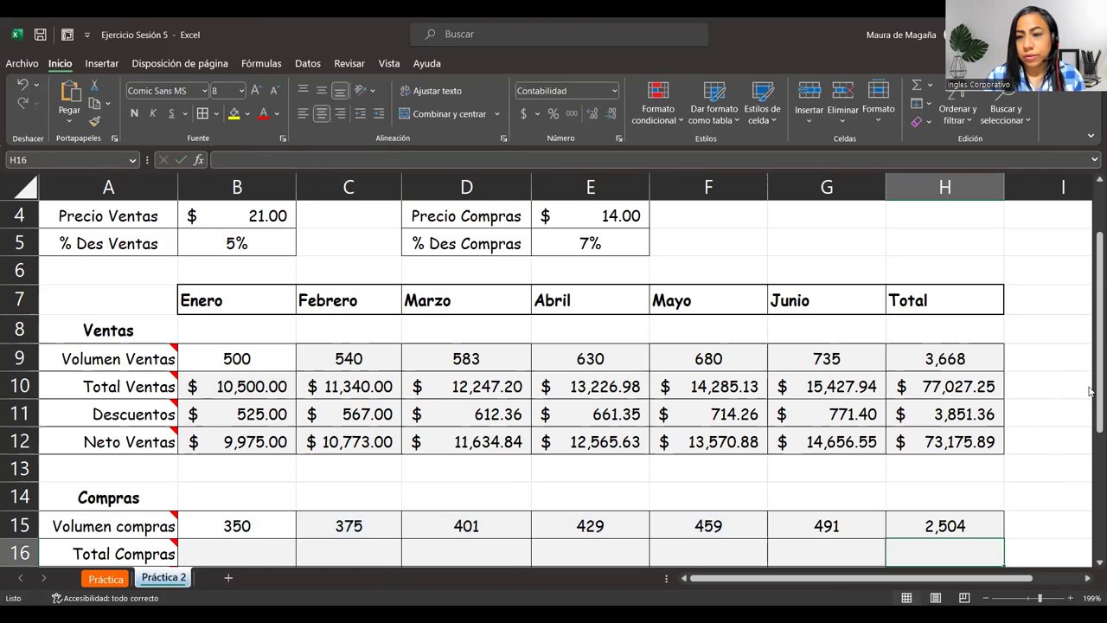
drag(1090, 419, 1091, 456)
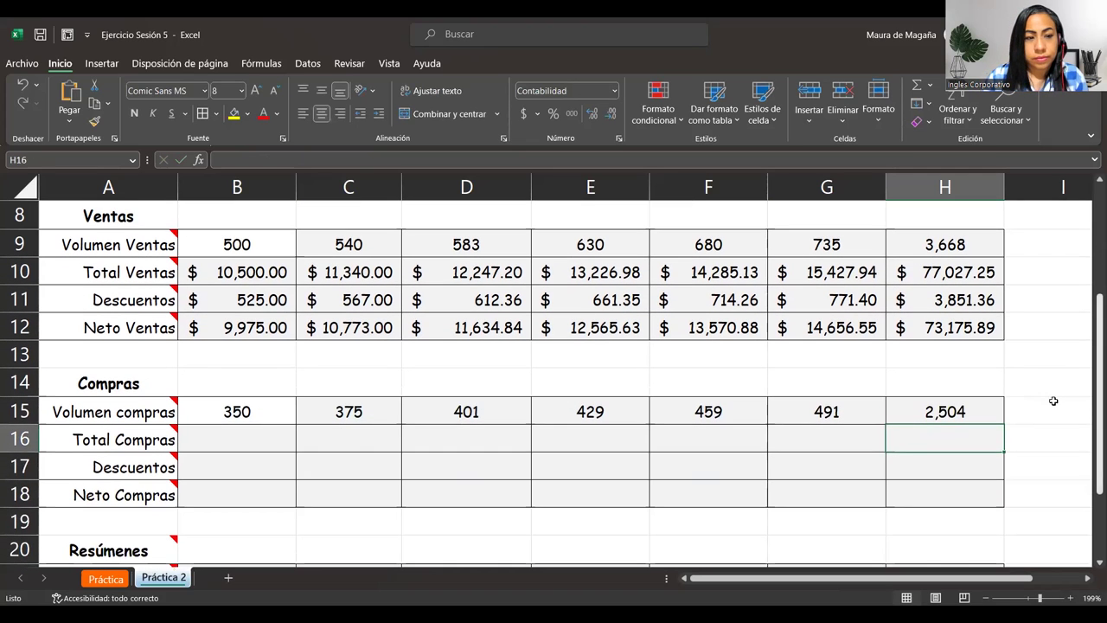
- Enter =B15*$E$4 in B16 so January's Total Compras is $4,900.00
mouse_move(152, 440)
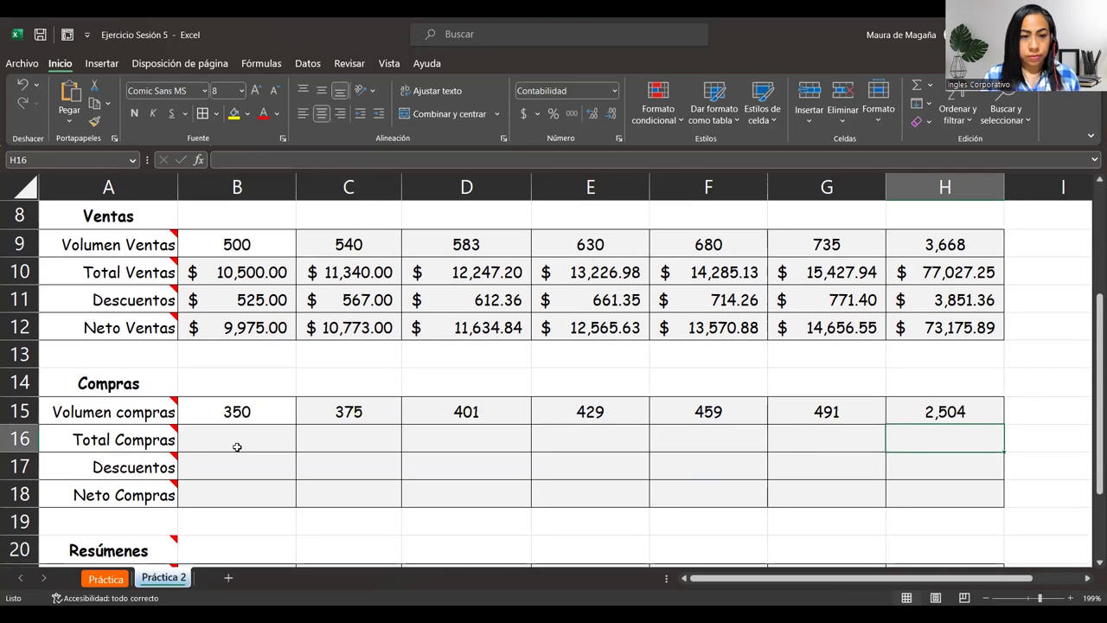
click(229, 441)
text(=)
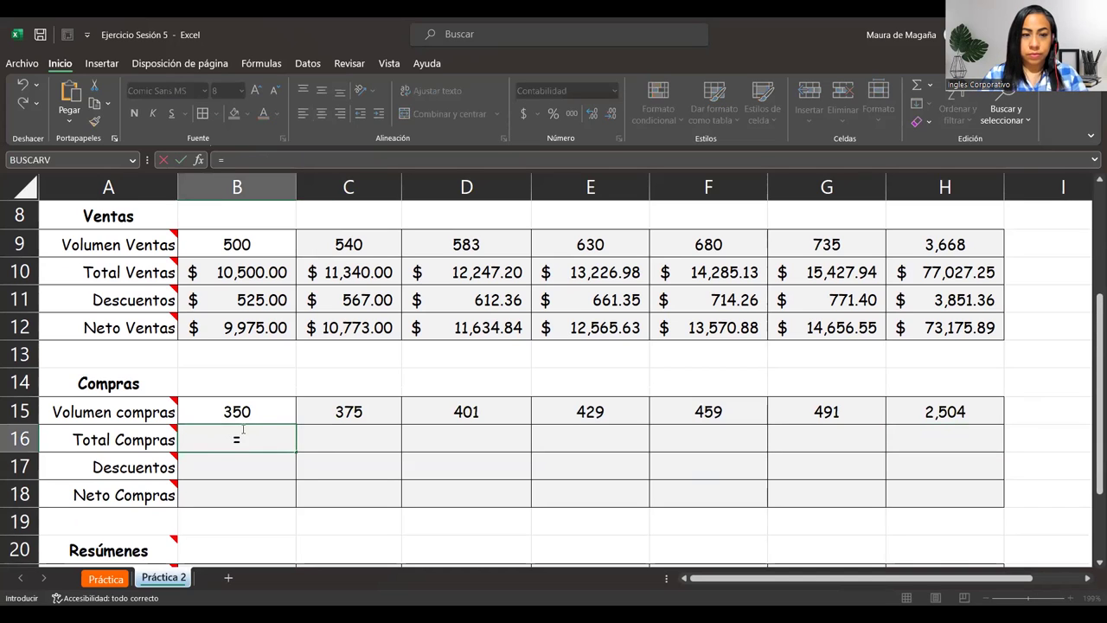
click(249, 414)
text(*)
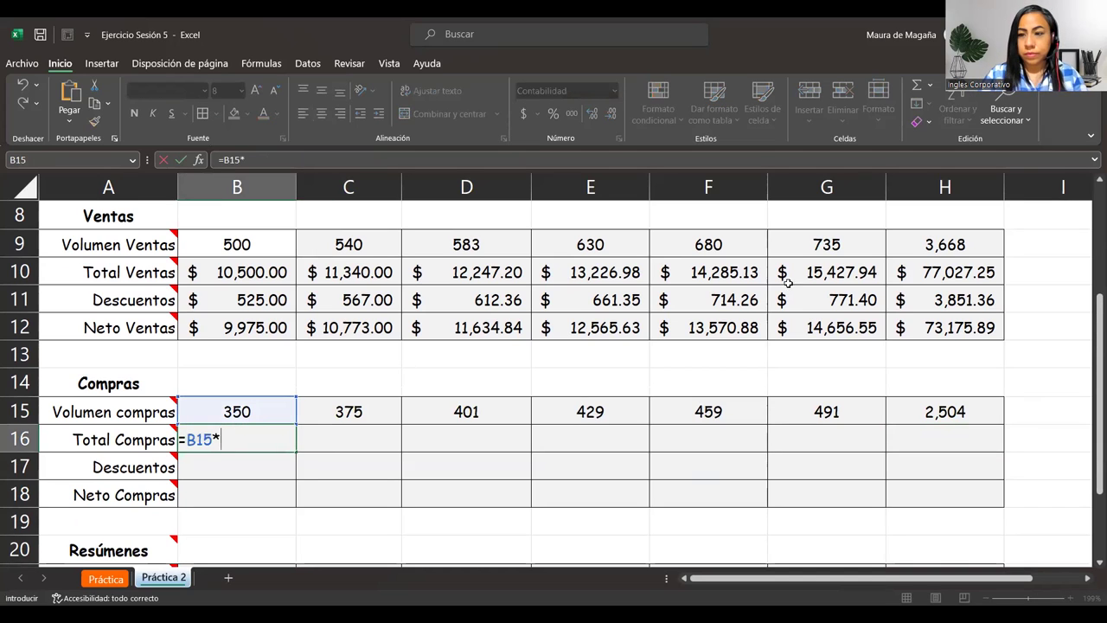
drag(1092, 355, 1092, 268)
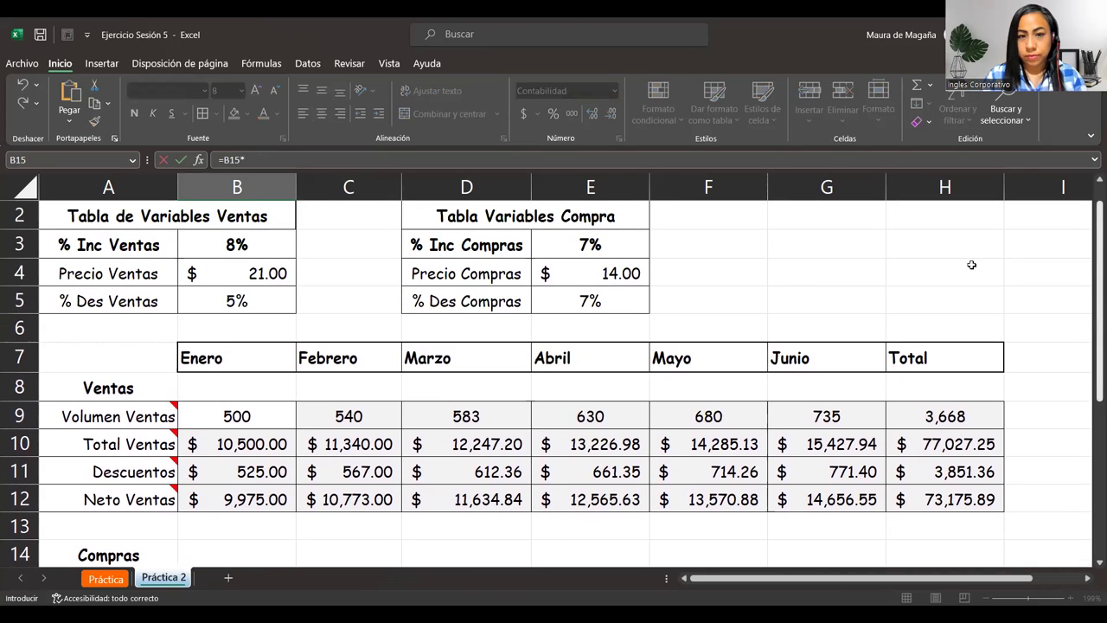
click(592, 273)
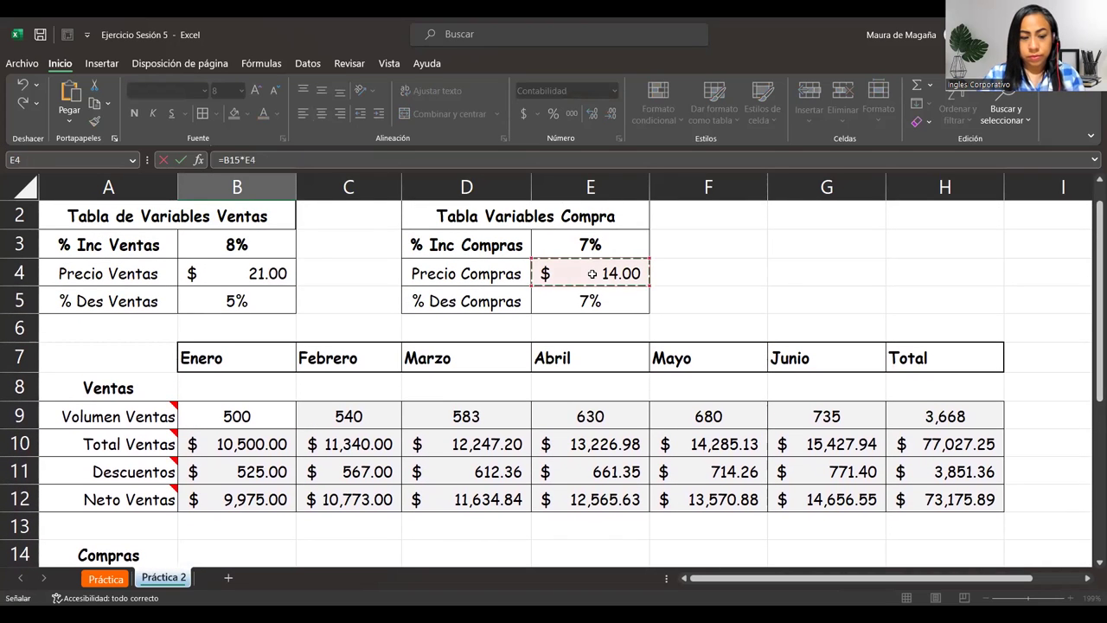
key(F4)
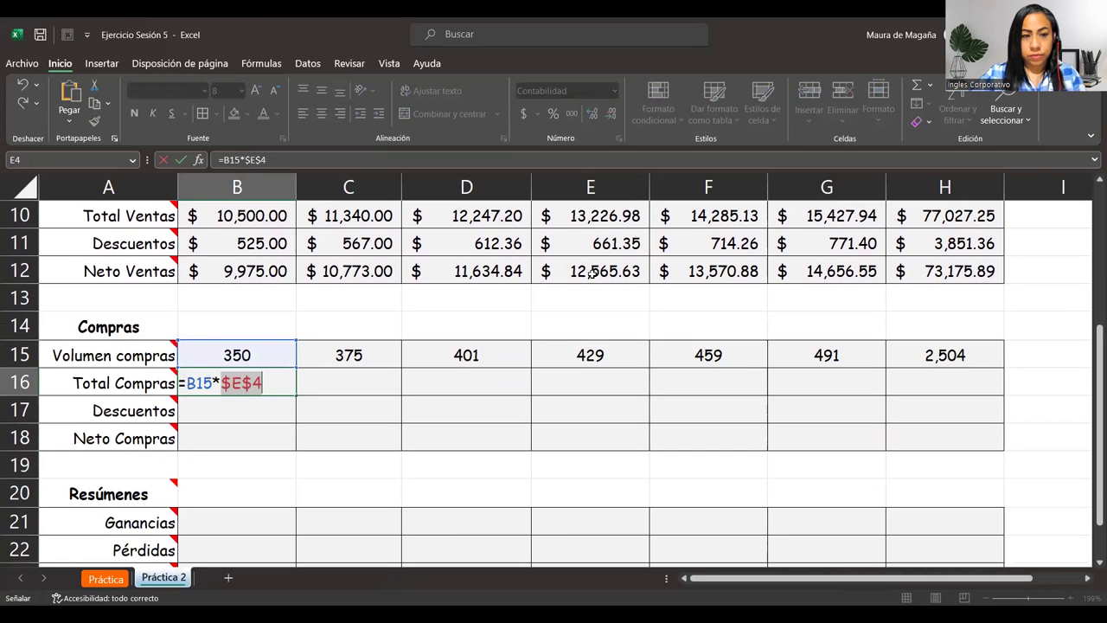
key(Return)
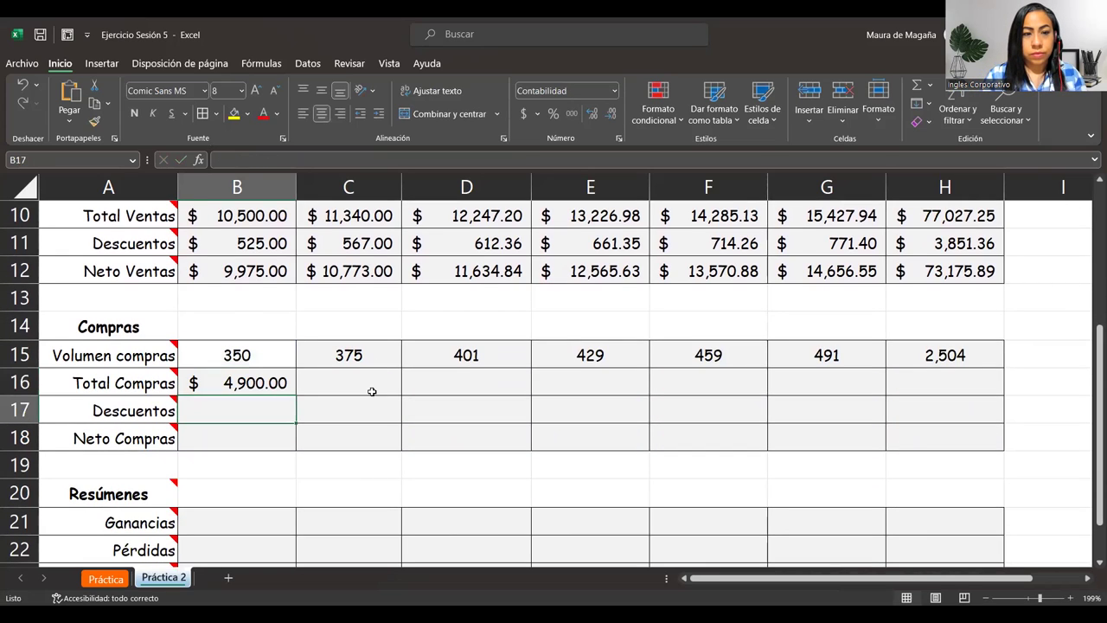
- Copy the Total Compras formula across to Junio, reaching 6,872.50
click(256, 388)
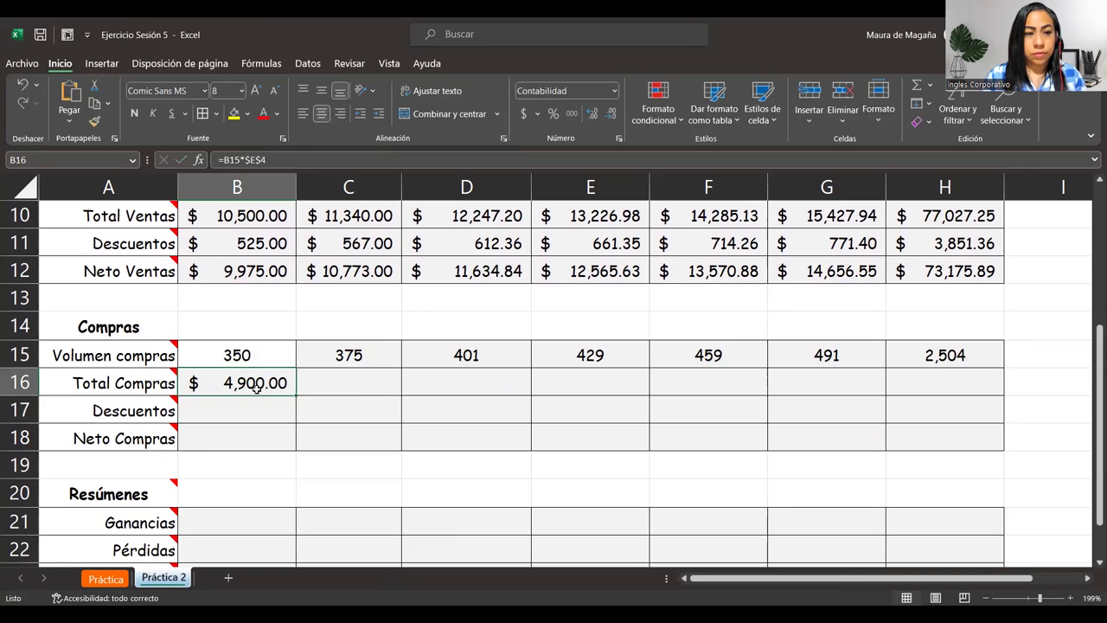
mouse_move(131, 385)
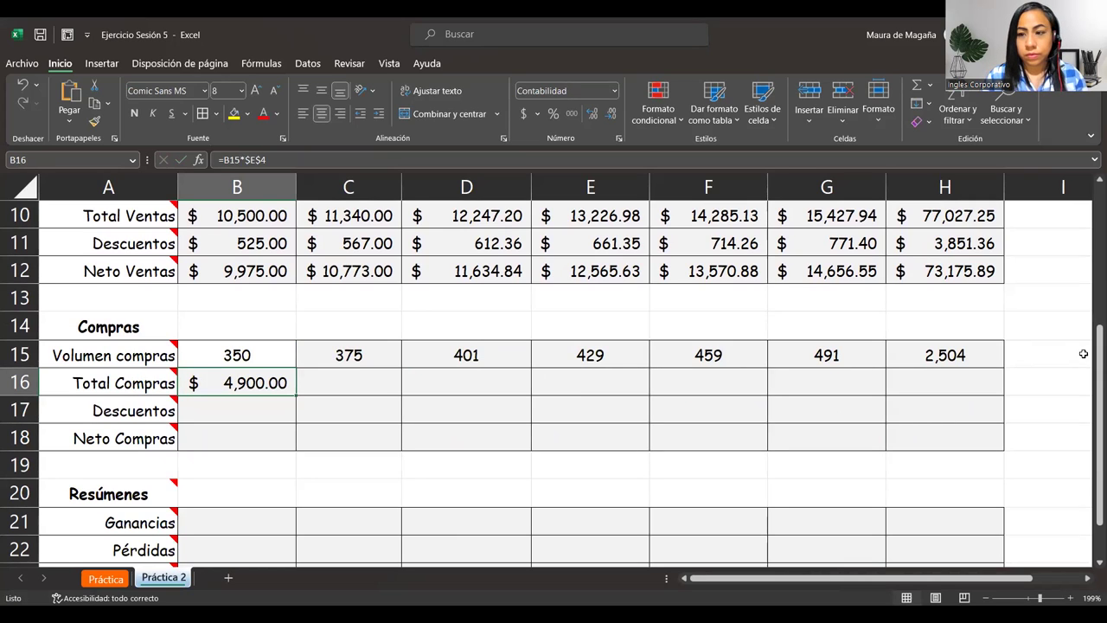
mouse_move(1092, 354)
mouse_down()
mouse_move(1090, 246)
mouse_move(1091, 320)
mouse_up()
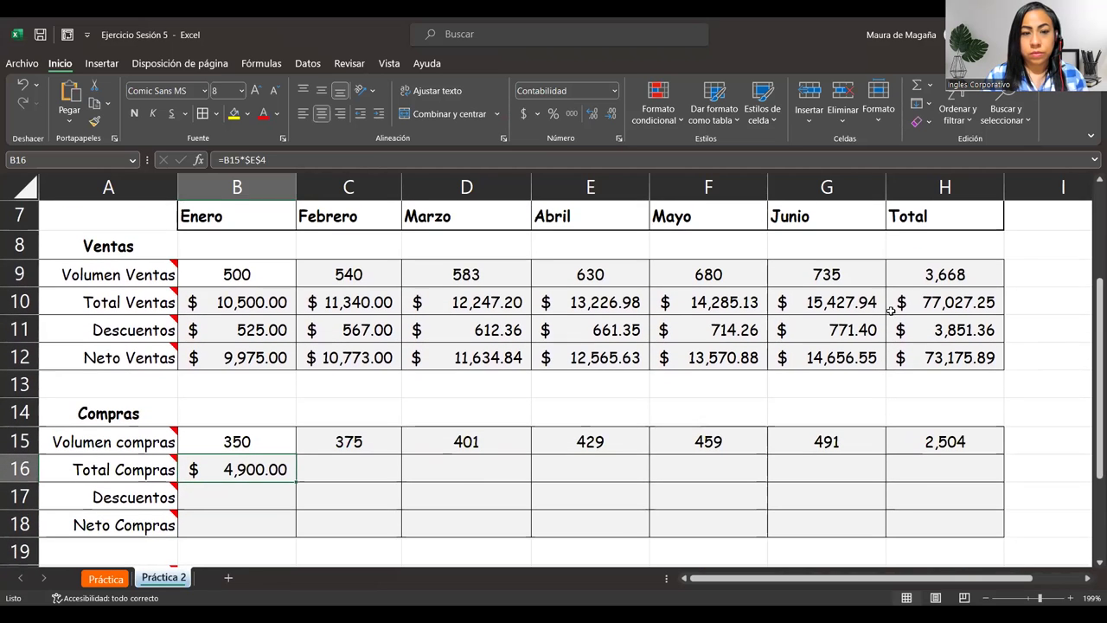
drag(297, 485, 842, 468)
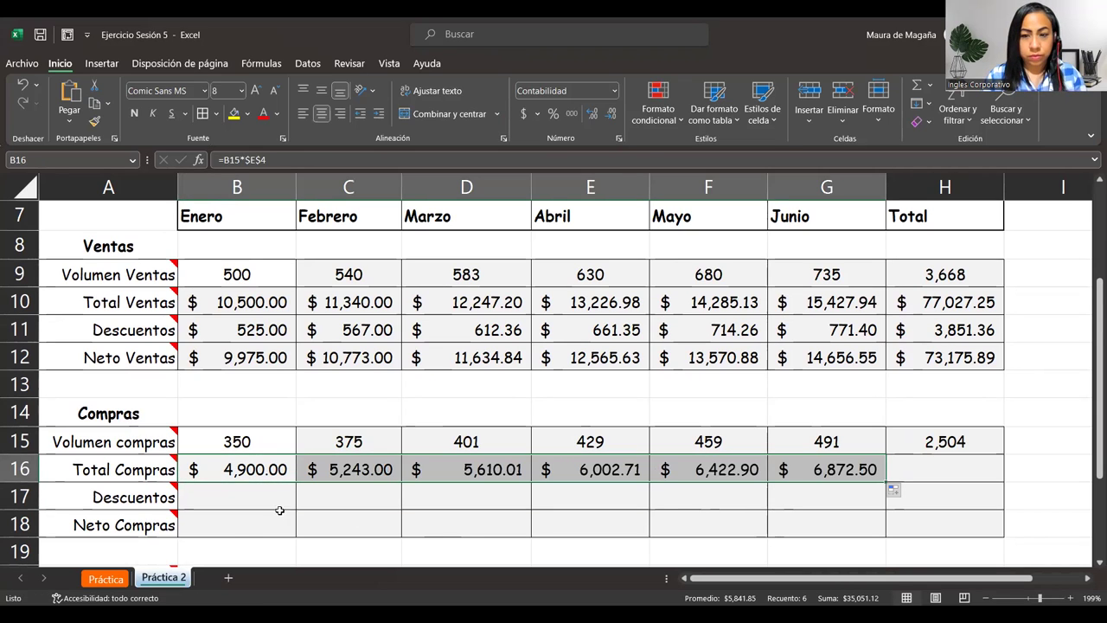
click(222, 496)
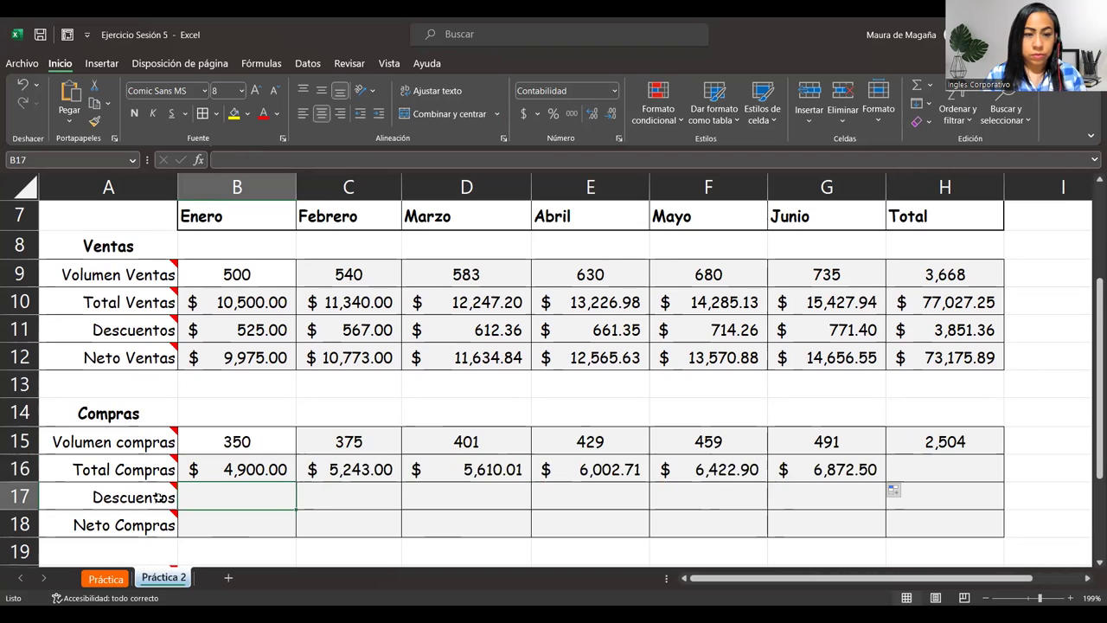
- Fill purchase Descuentos Enero–Junio with =B16*$E$5, from 343.00 to 481.08
text(=)
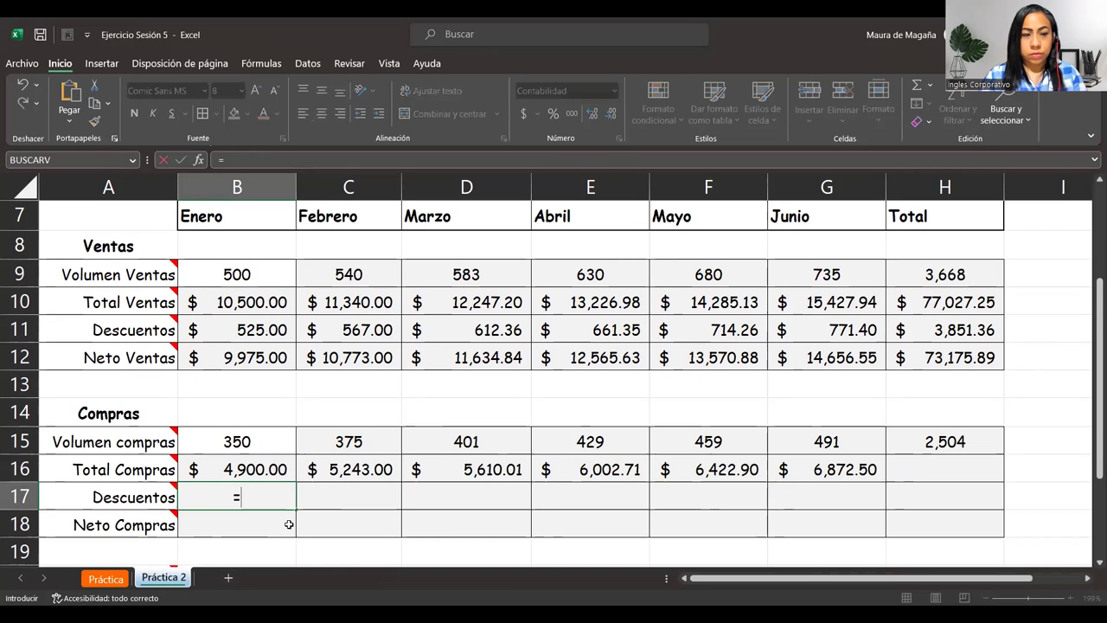
click(277, 470)
text(*)
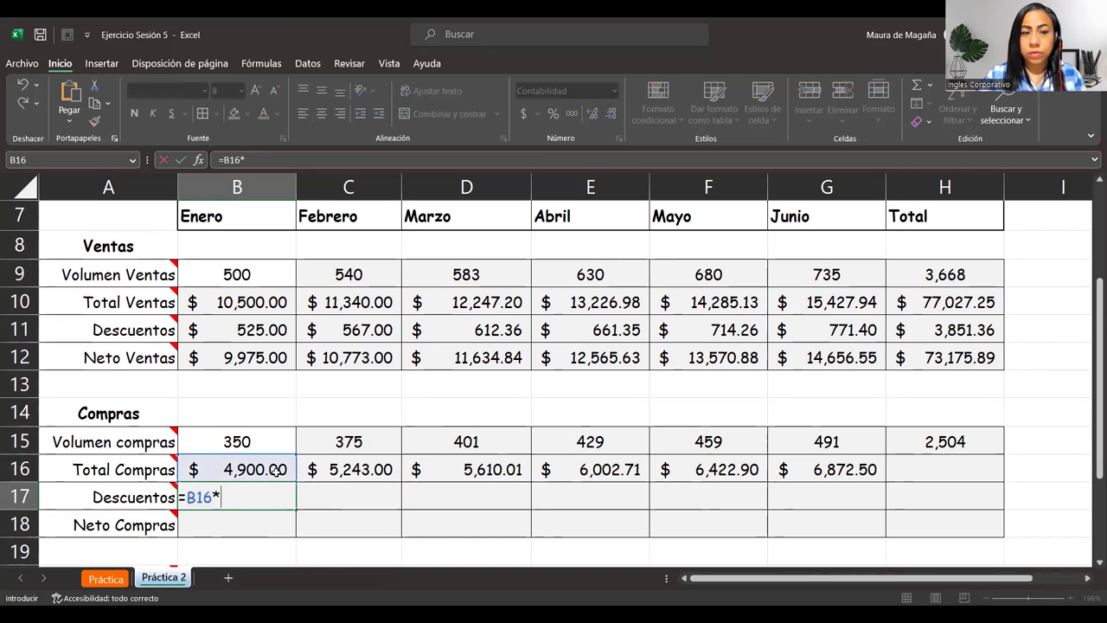
drag(1092, 374, 1094, 284)
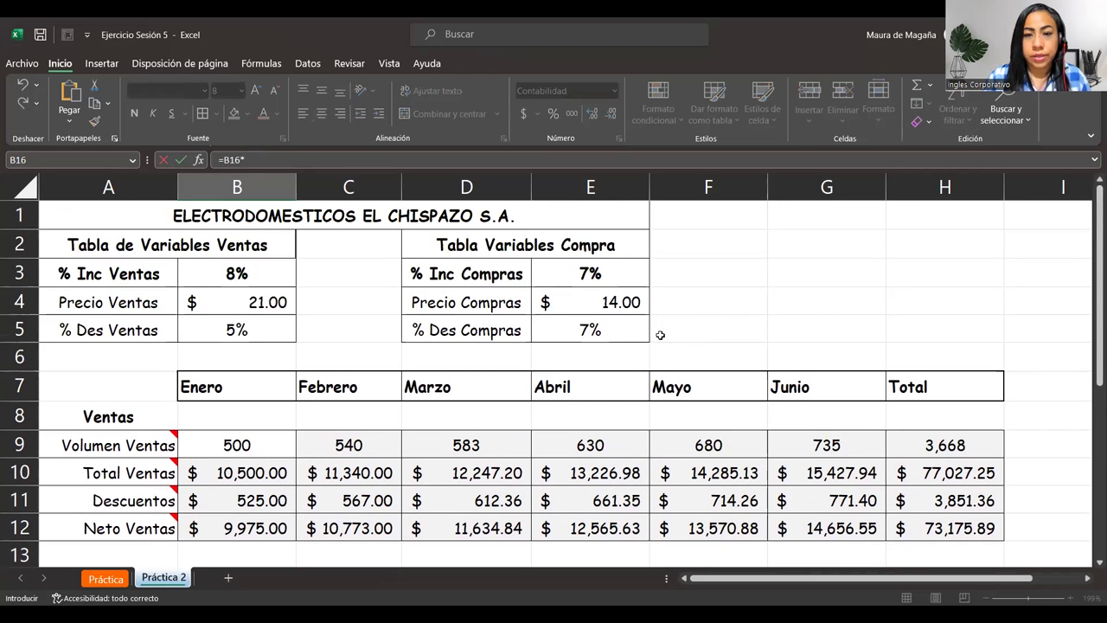
click(616, 330)
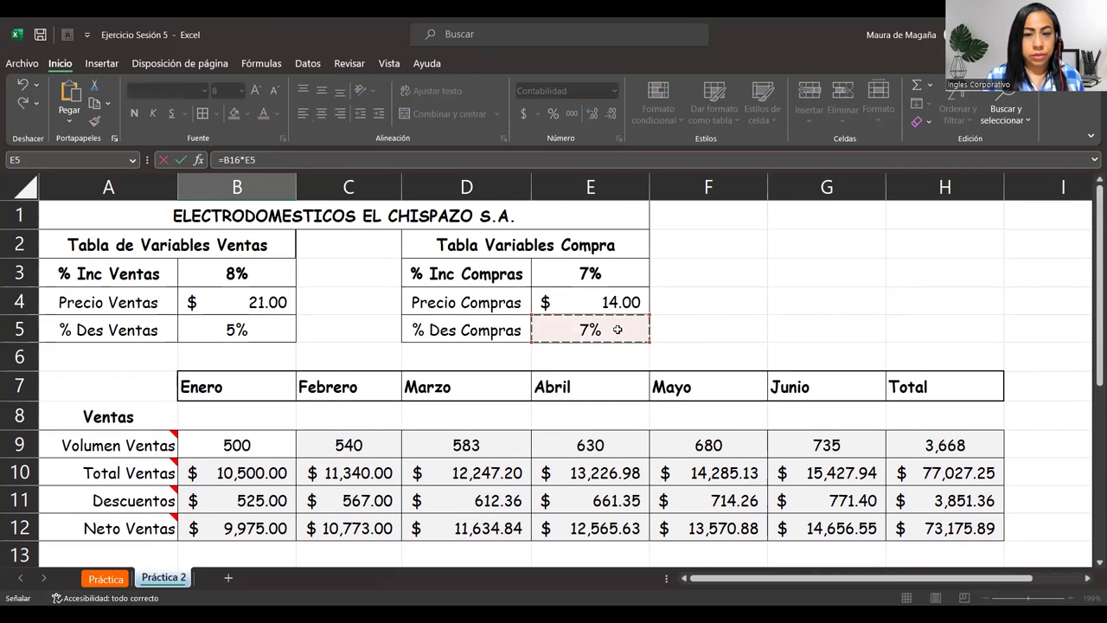
key(F4)
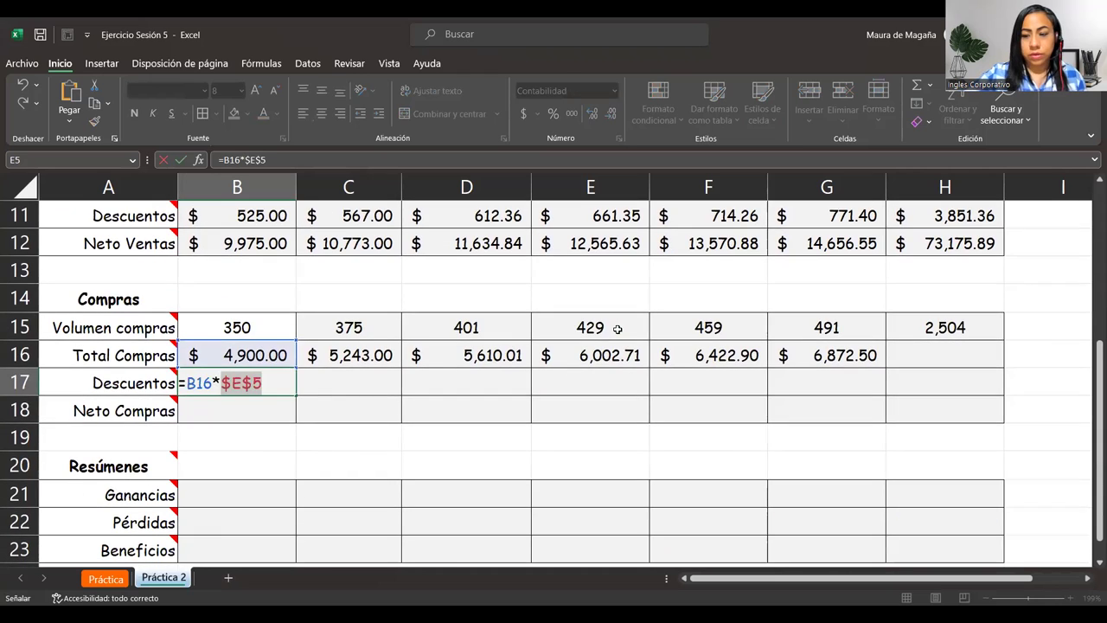
key(Return)
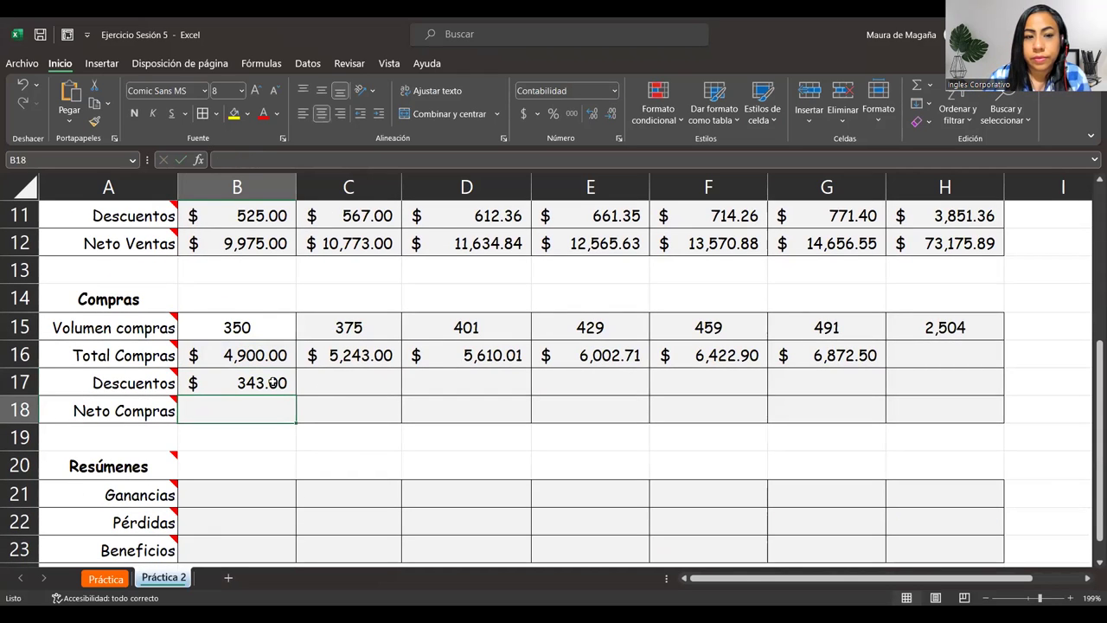
click(274, 380)
drag(314, 394, 884, 396)
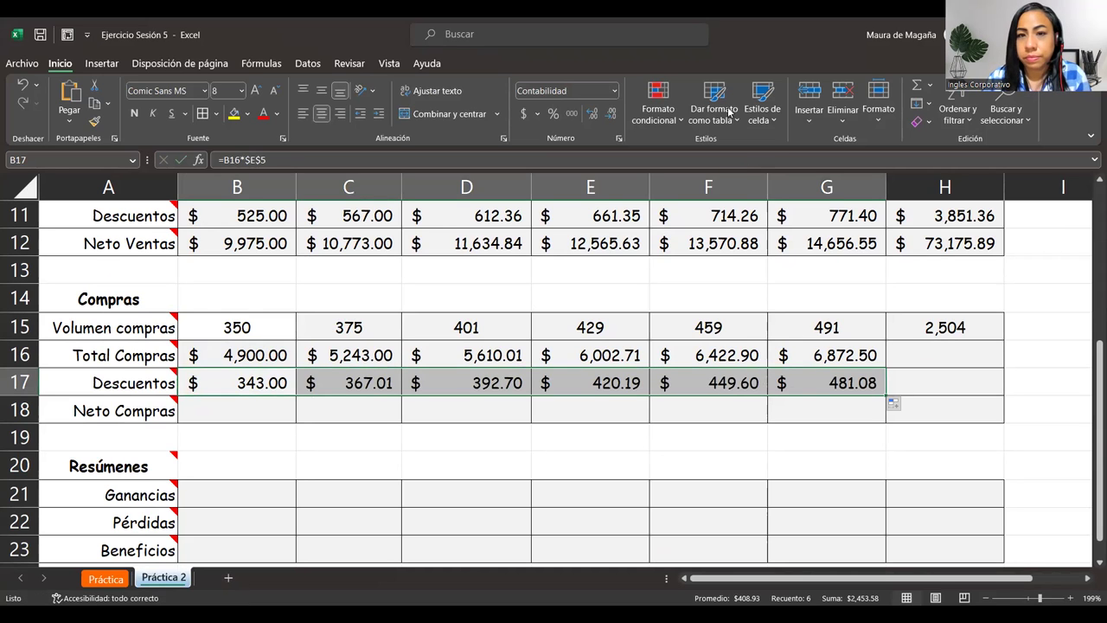
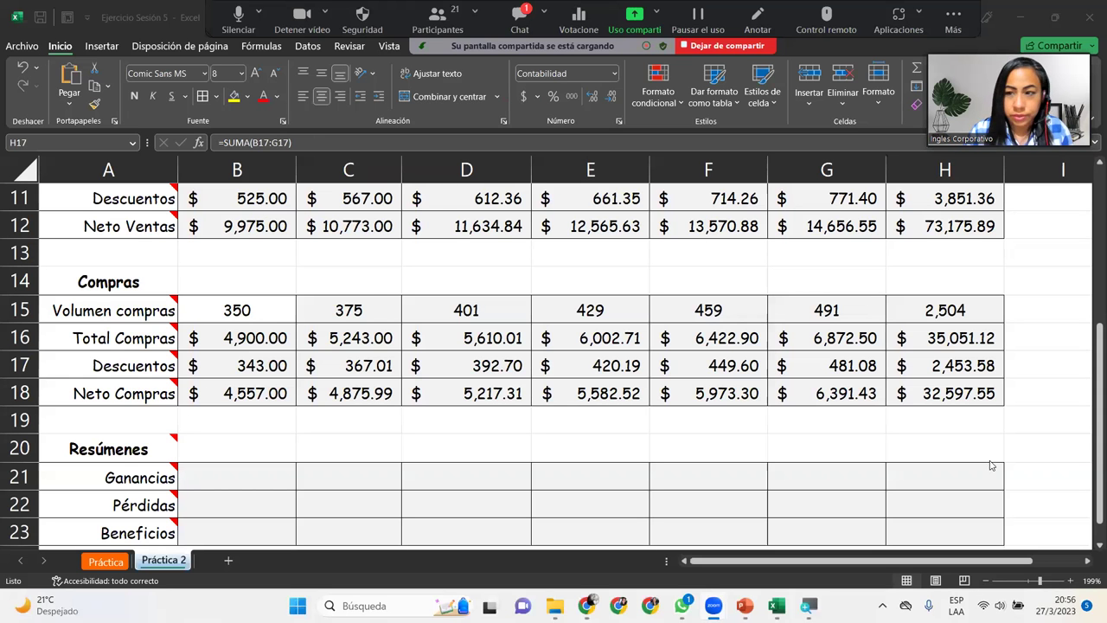
- Check January's Descuentos formula =B10*$B$5, then enter =B10-B11 as Neto Ventas ($9,975.00)
click(1090, 376)
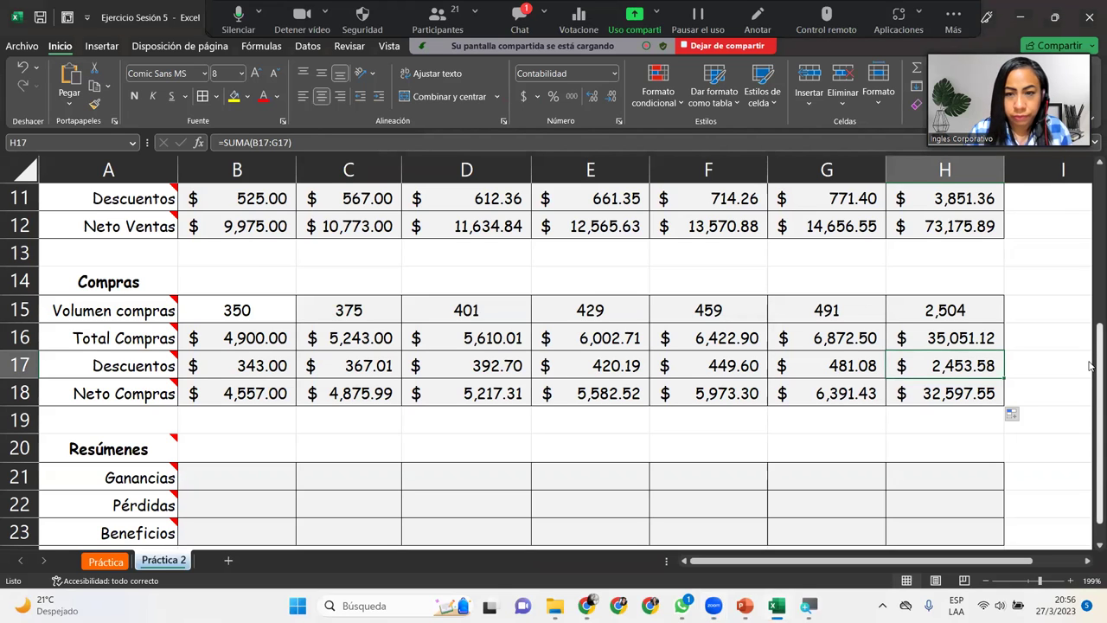
scroll(993, 189, up, 2)
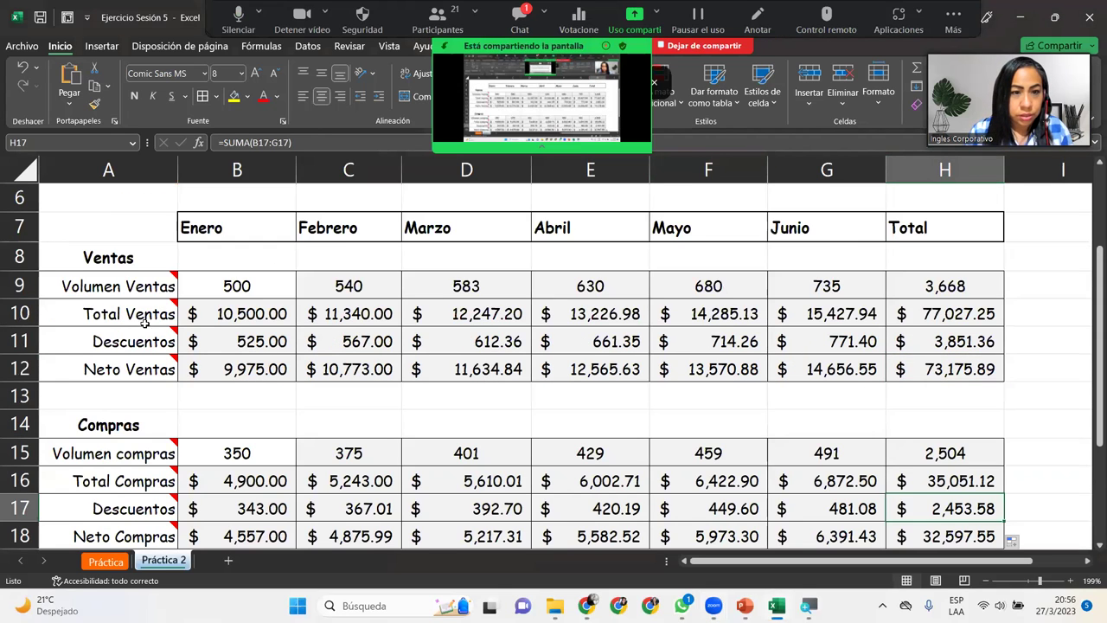
click(224, 347)
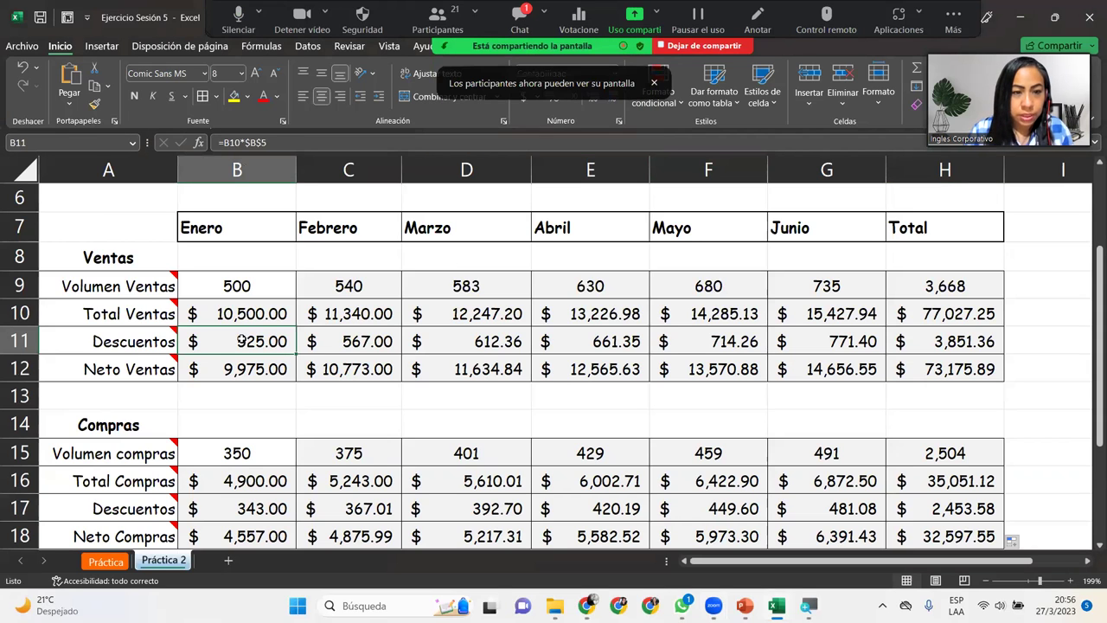
double_click(241, 340)
click(286, 341)
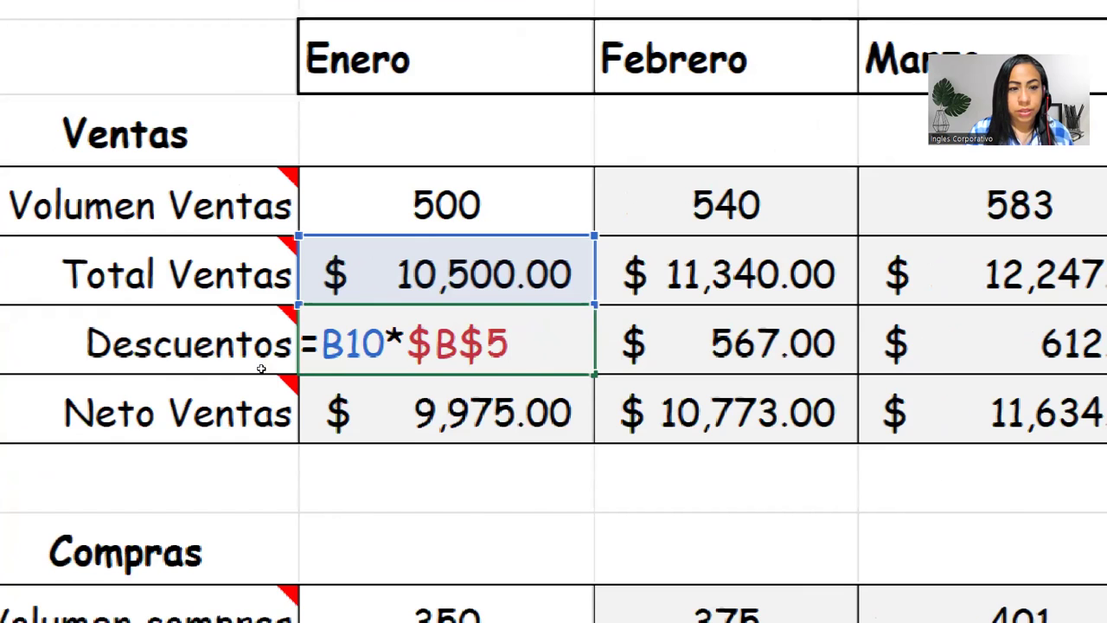
key(Return)
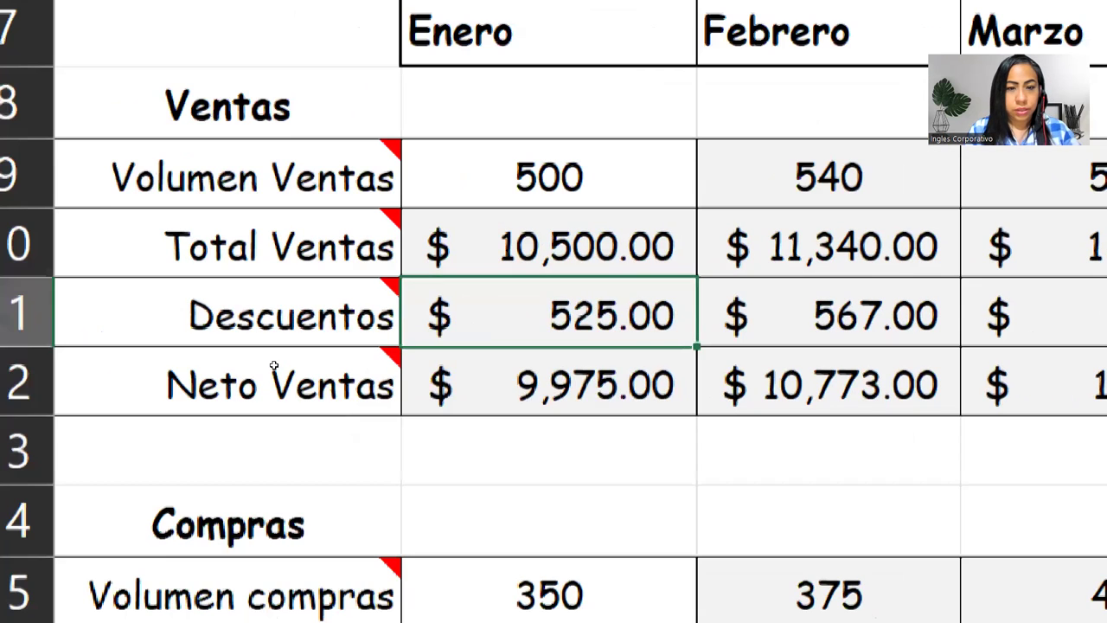
text(=B10-B11)
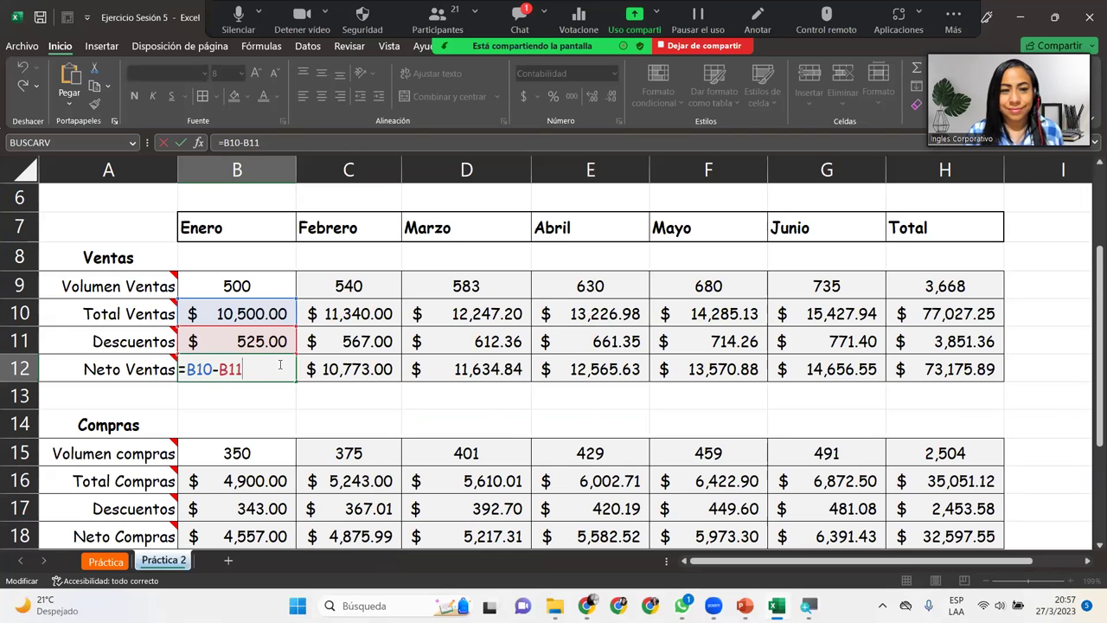
key(Return)
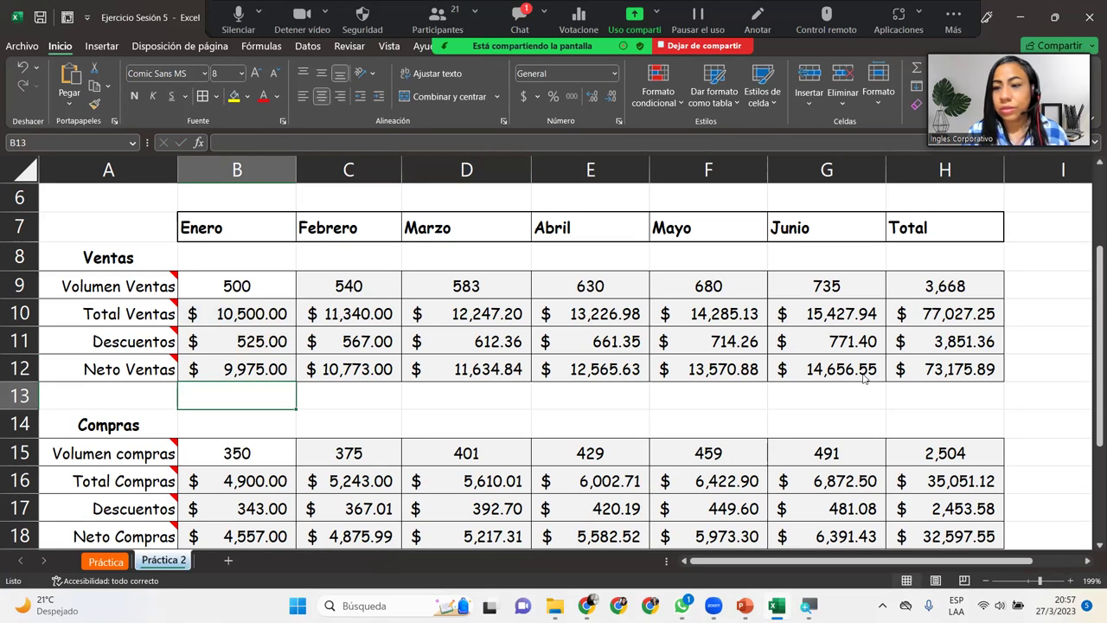
key(alt+h)
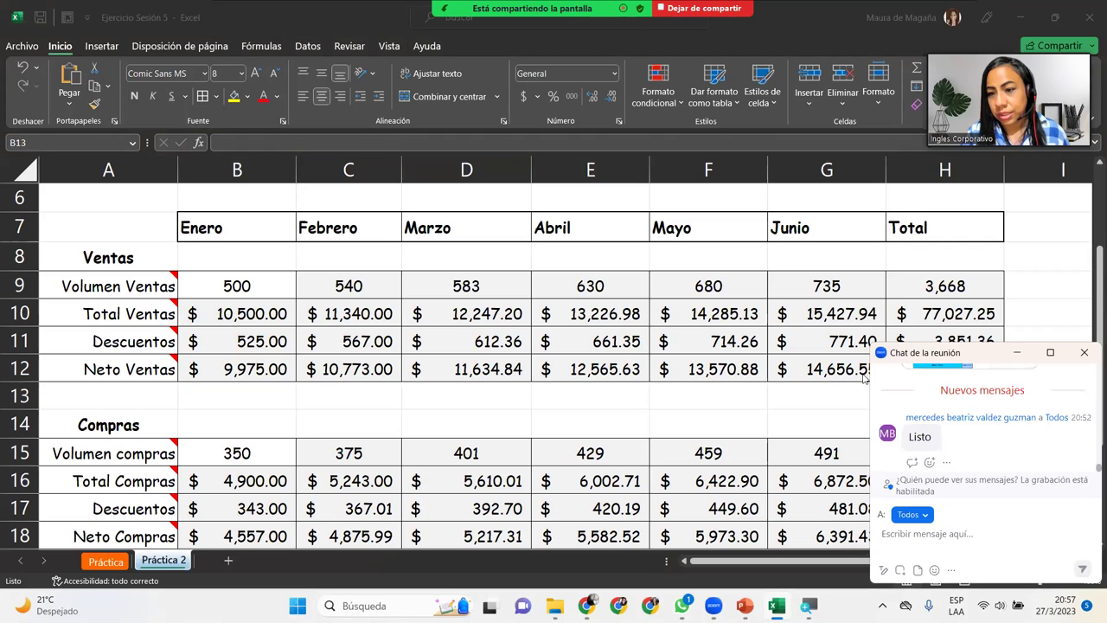
key(alt+Tab)
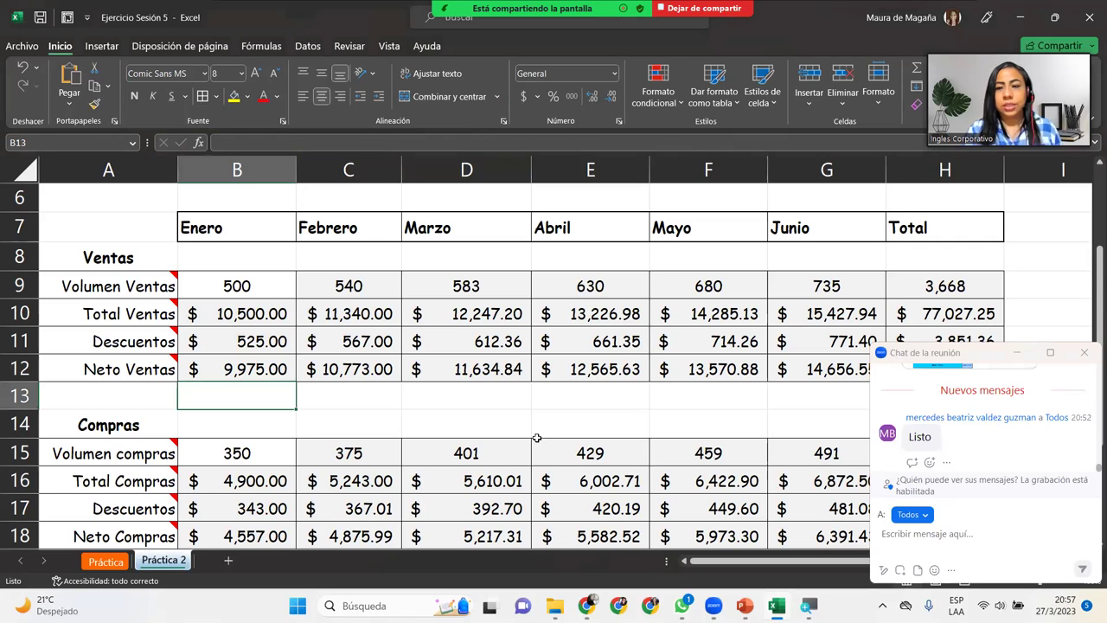
click(1084, 352)
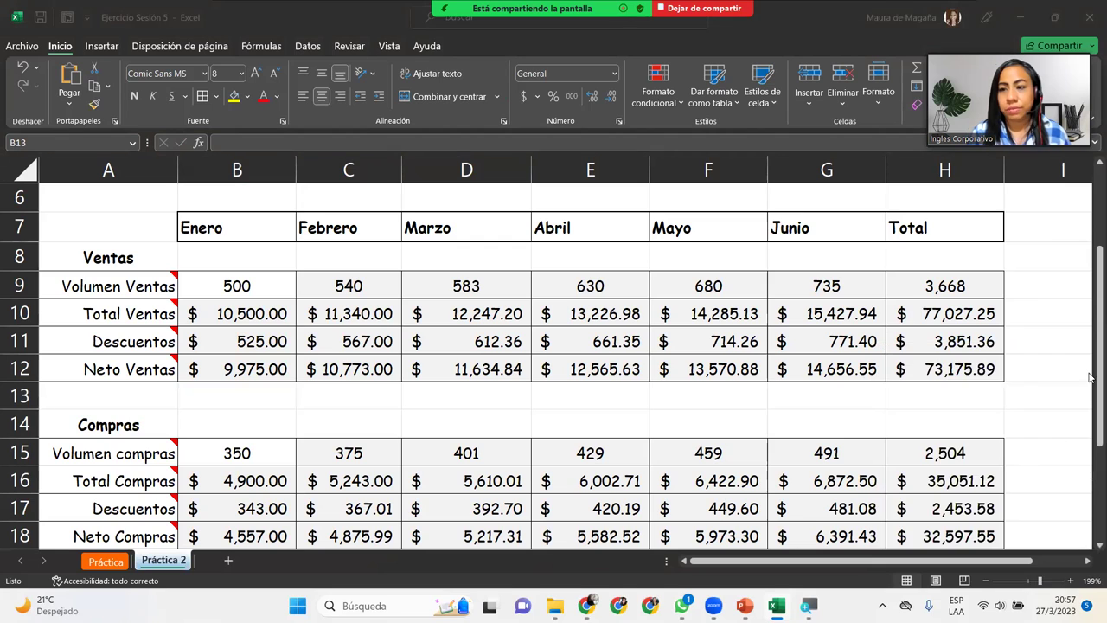
drag(1092, 426, 1091, 500)
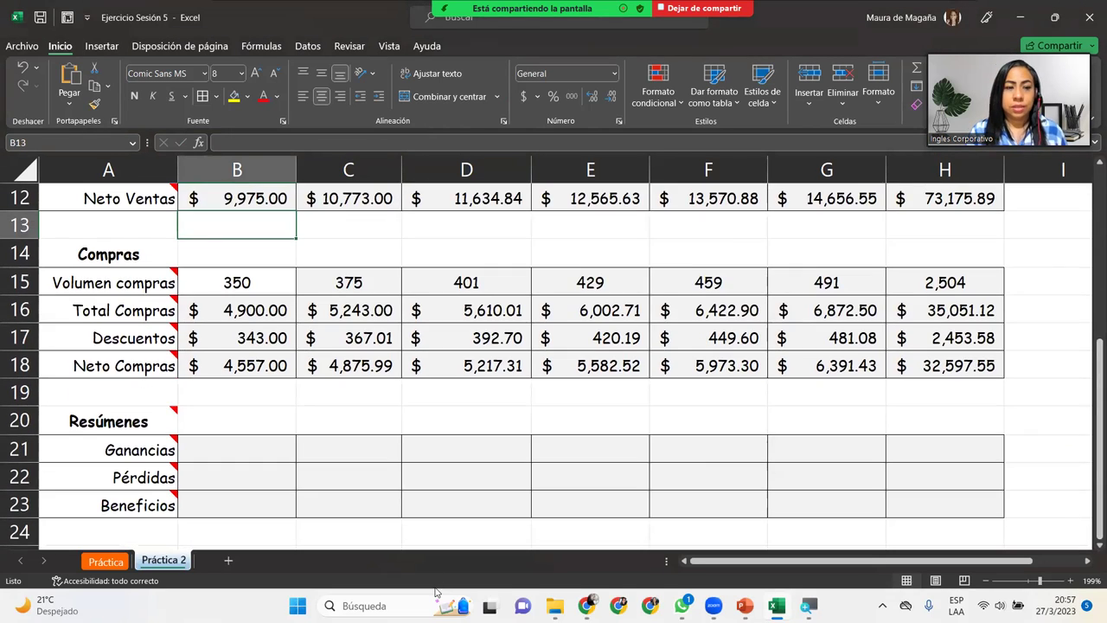
- Set January Ganancias to =B12 and Pérdidas to =B18
click(233, 448)
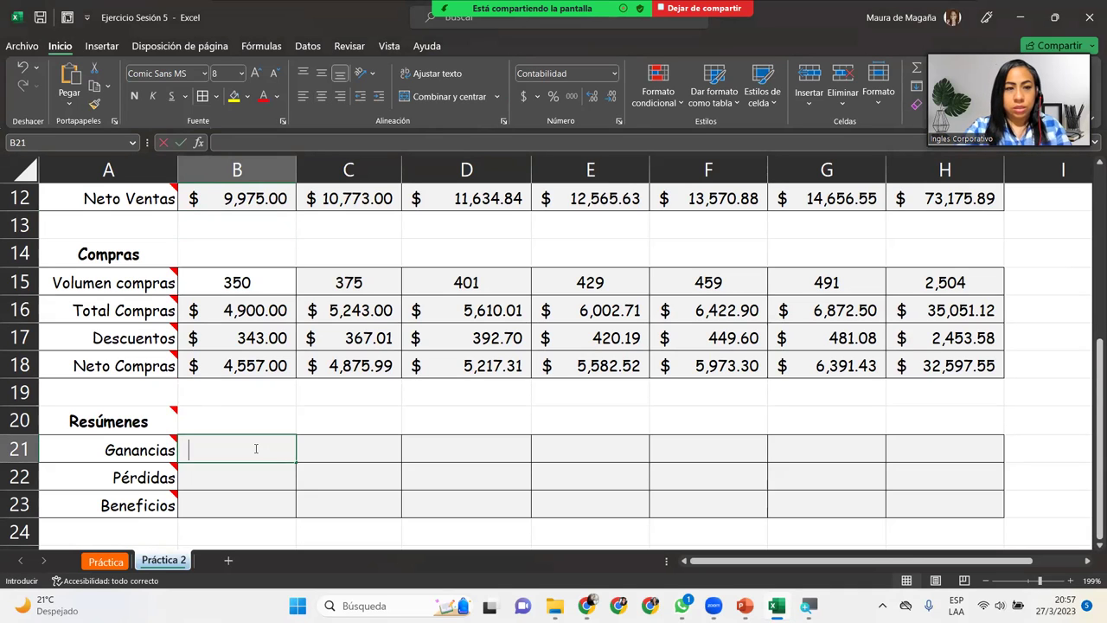
text(=)
click(270, 208)
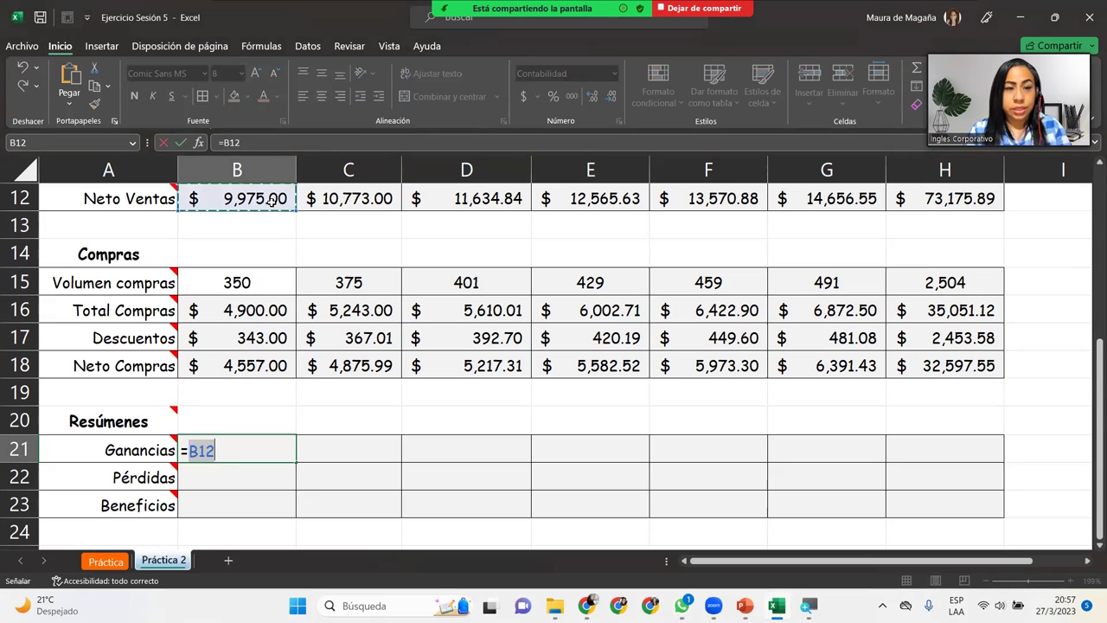
key(Return)
text(=)
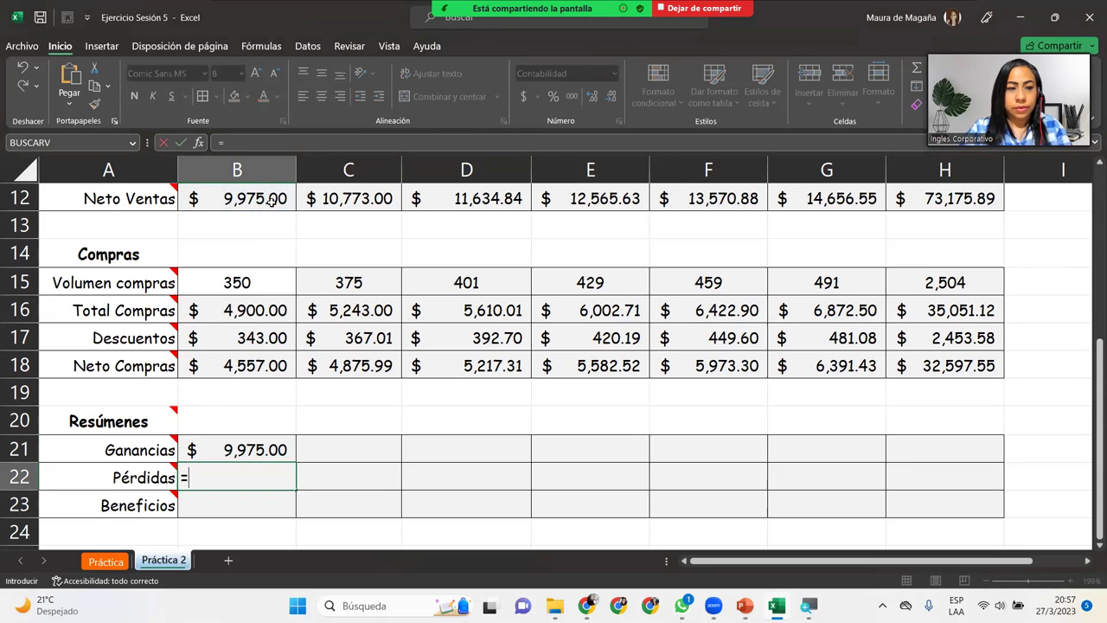
click(236, 363)
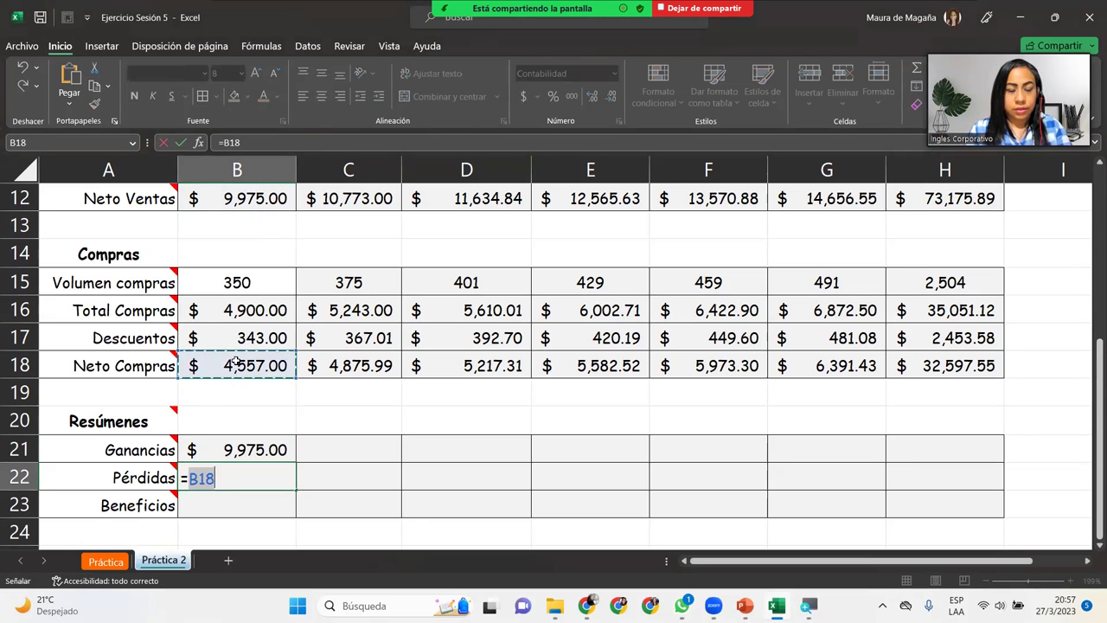
key(Return)
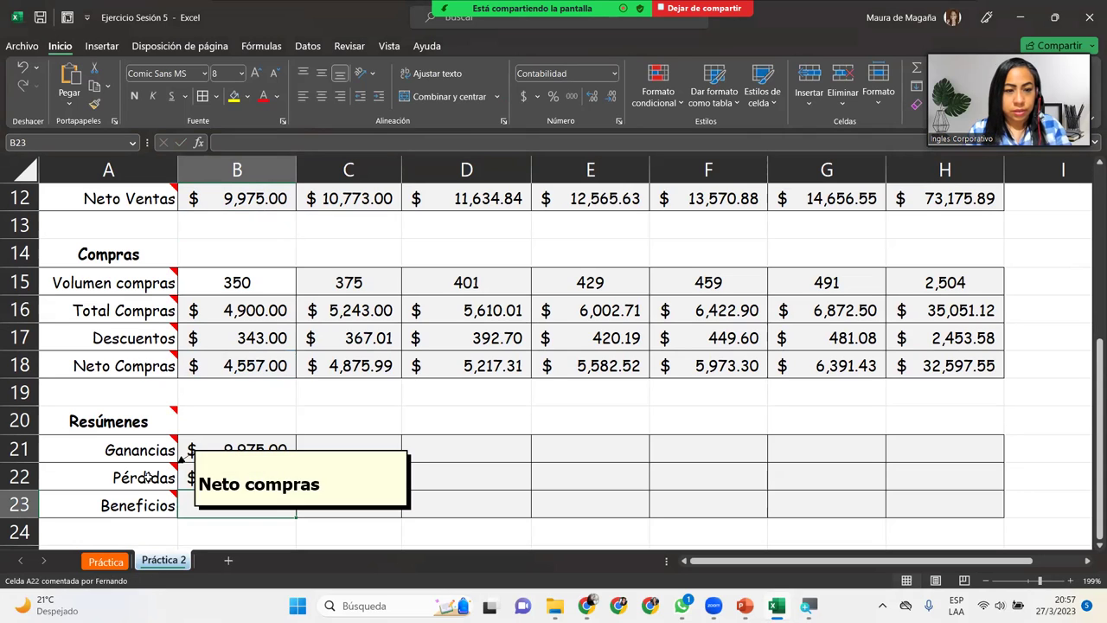
- Enter January Beneficios as =B21-B22 and extend the three summary formulas across to Junio
mouse_move(162, 506)
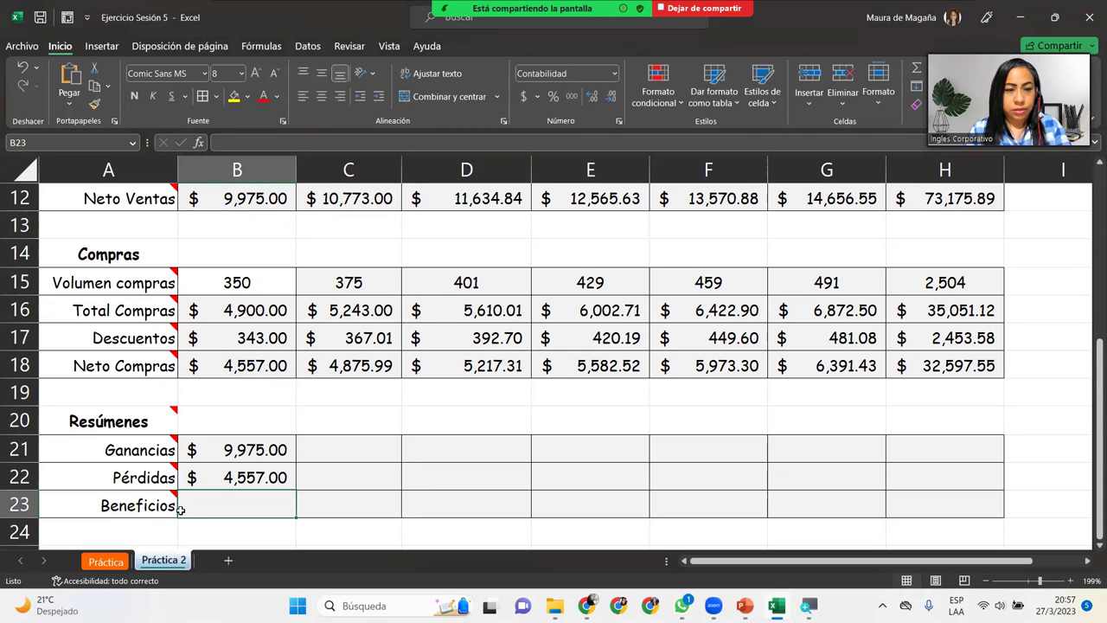
text(=)
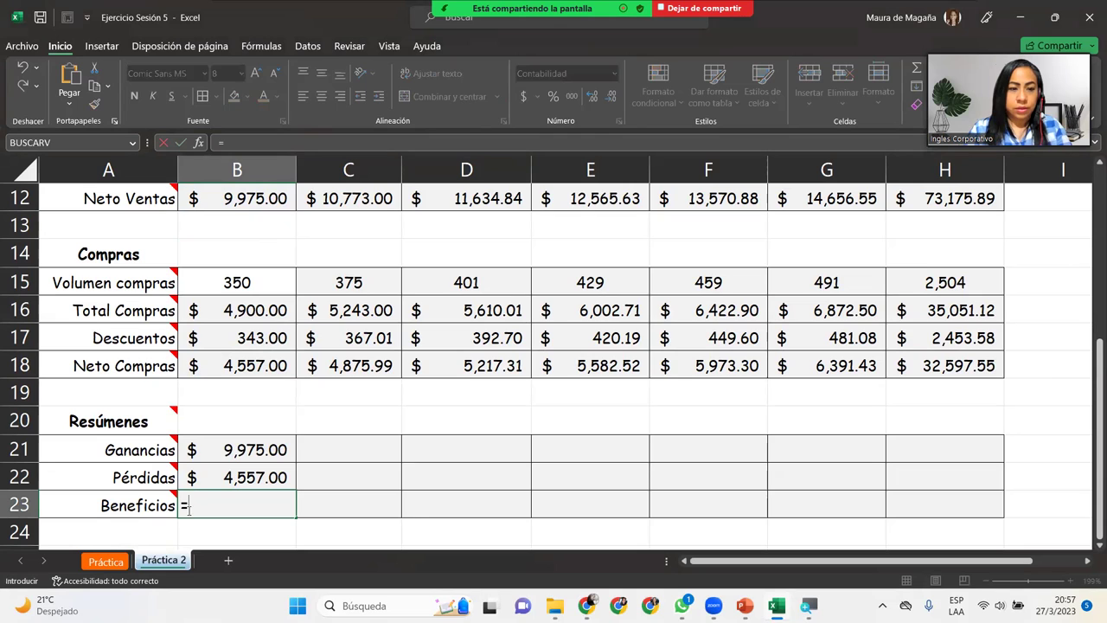
click(235, 455)
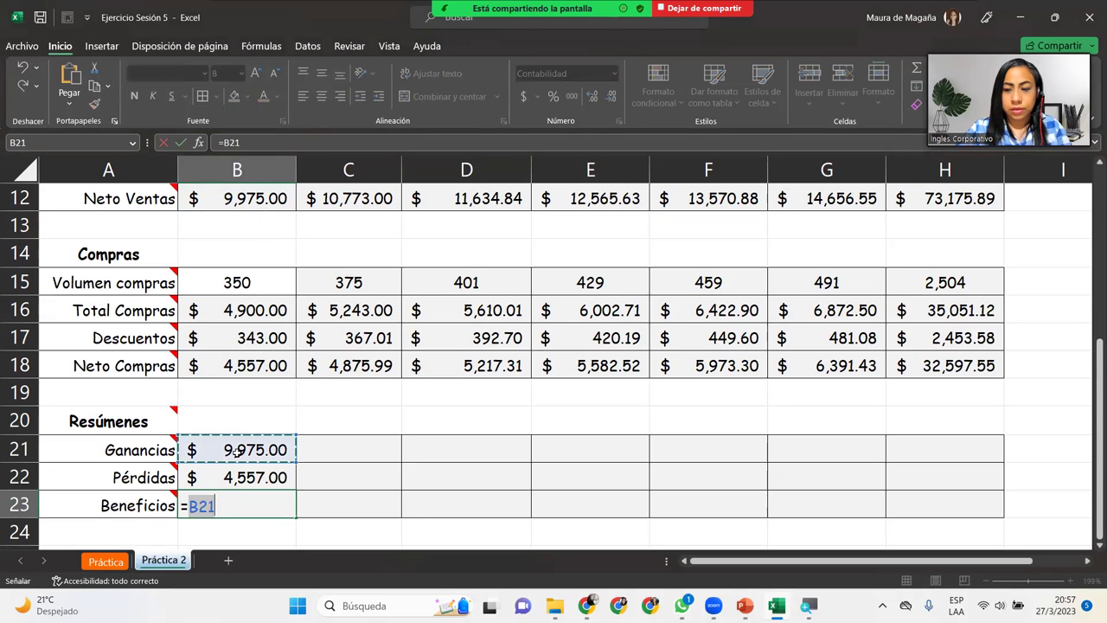
text(-)
click(236, 479)
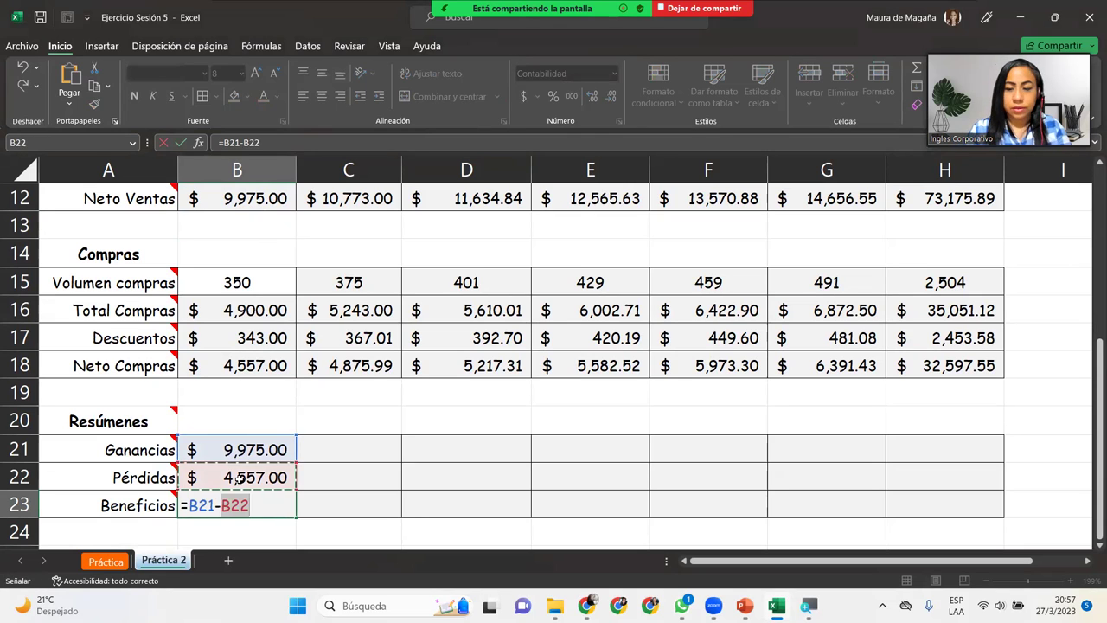
key(Return)
mouse_move(260, 450)
mouse_down()
mouse_move(285, 512)
mouse_move(873, 500)
mouse_up()
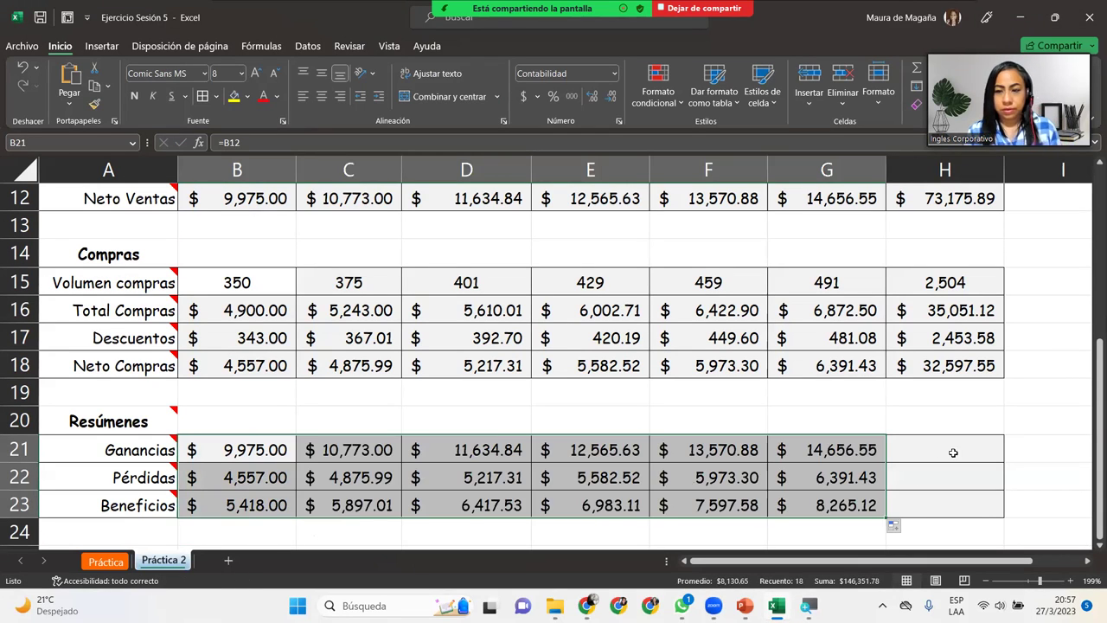
- Total the Ganancias row in H21 with =SUMA(B21:G21)
click(953, 451)
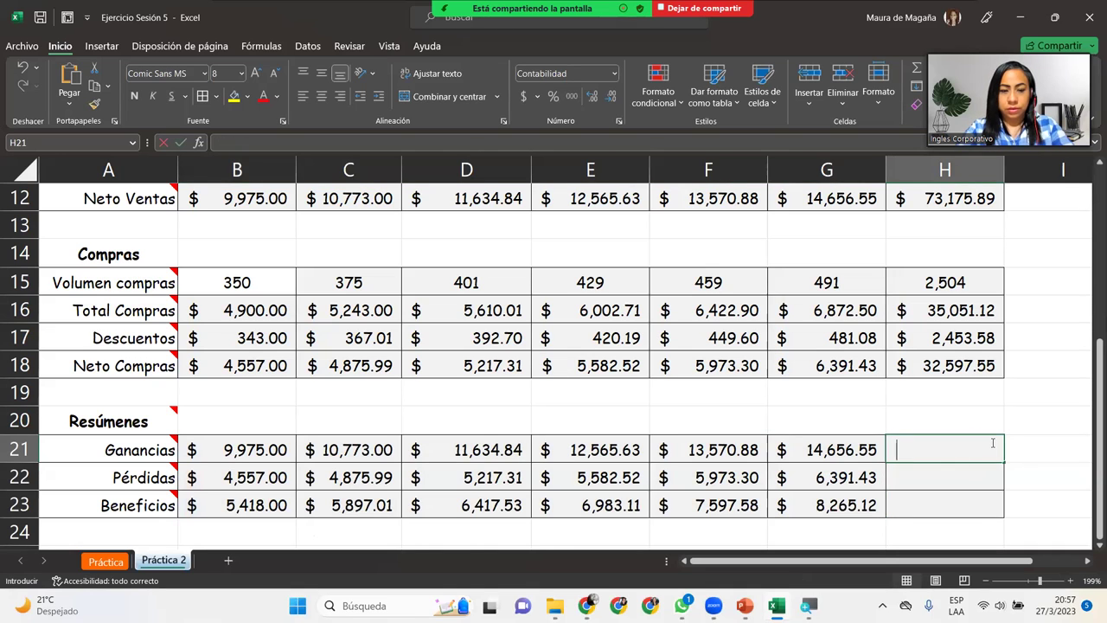
text(=SUMA()
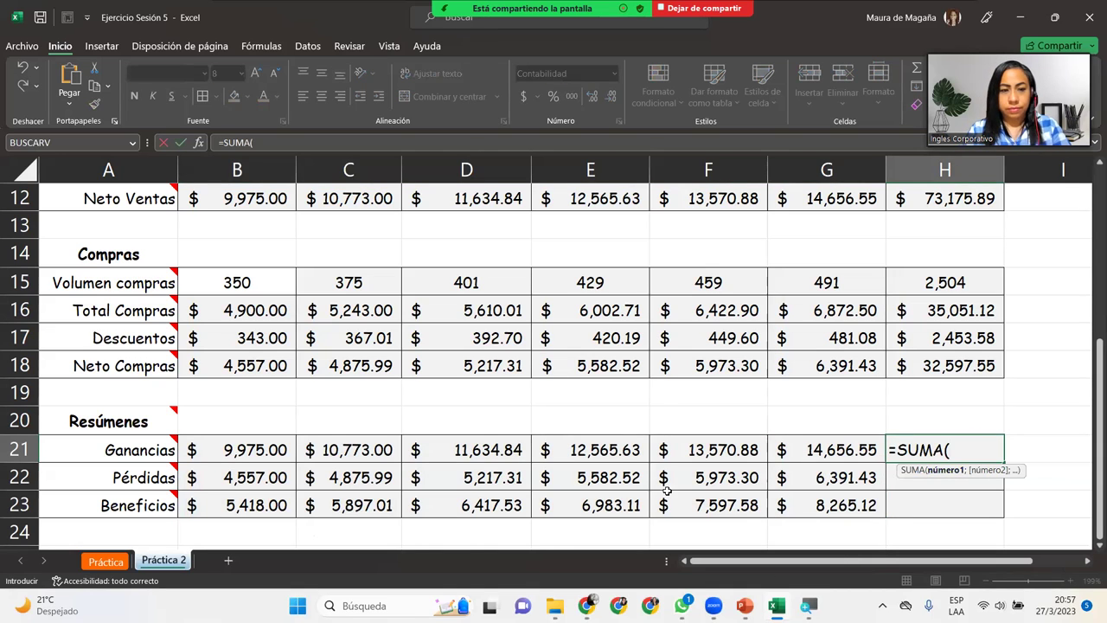
drag(261, 451, 816, 440)
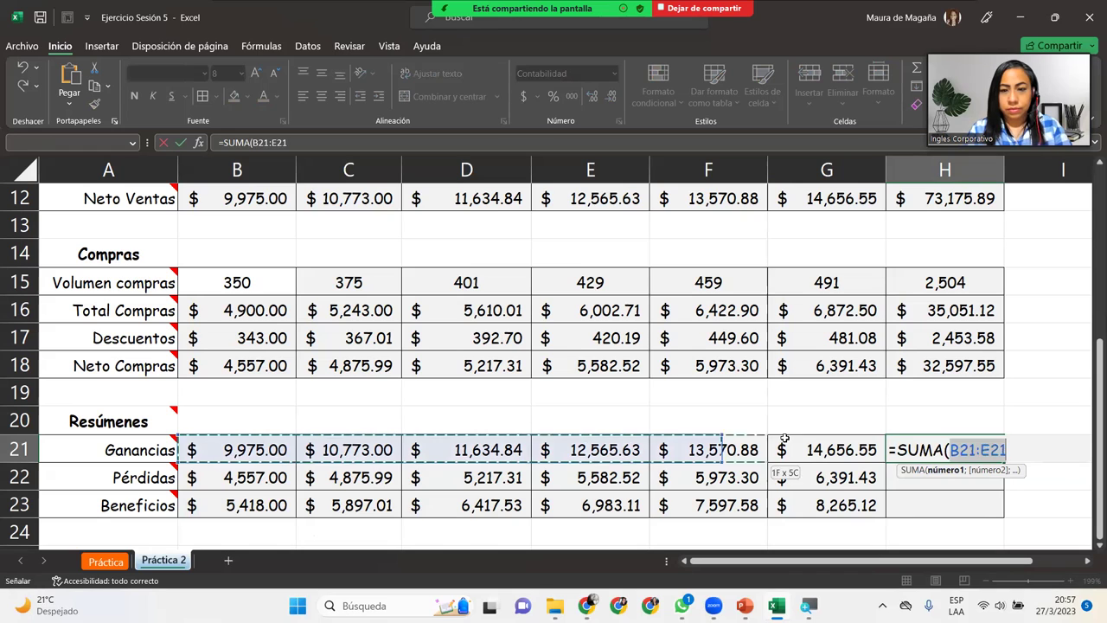
text())
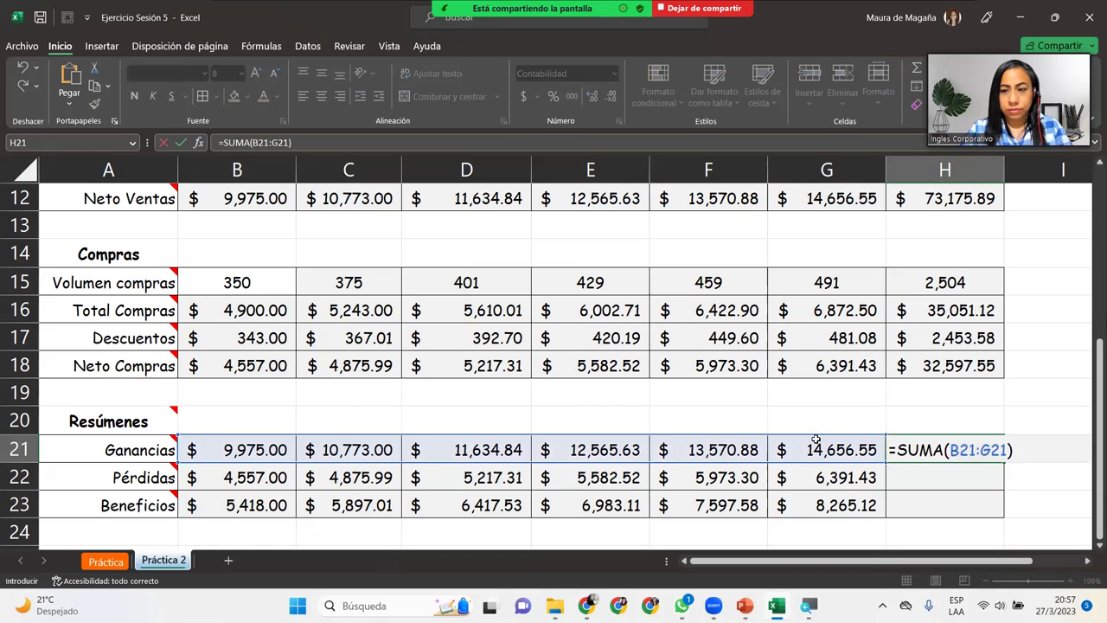
key(Return)
- Fill the H21 total down to H23, giving $32,597.55 Pérdidas and $40,578.35 Beneficios
click(994, 443)
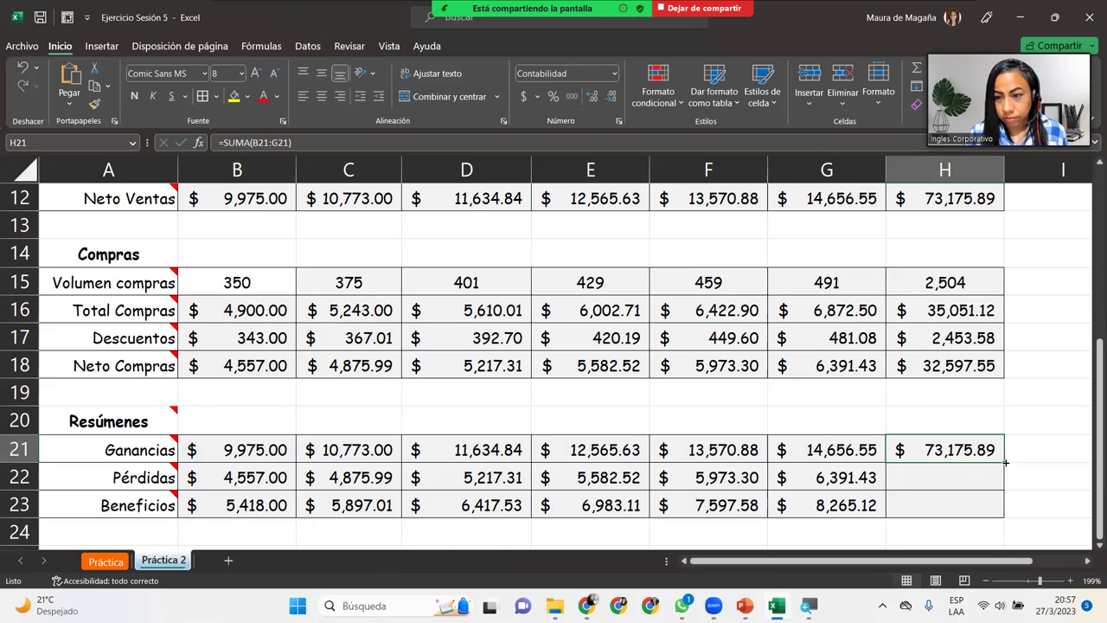
drag(1006, 462, 1003, 516)
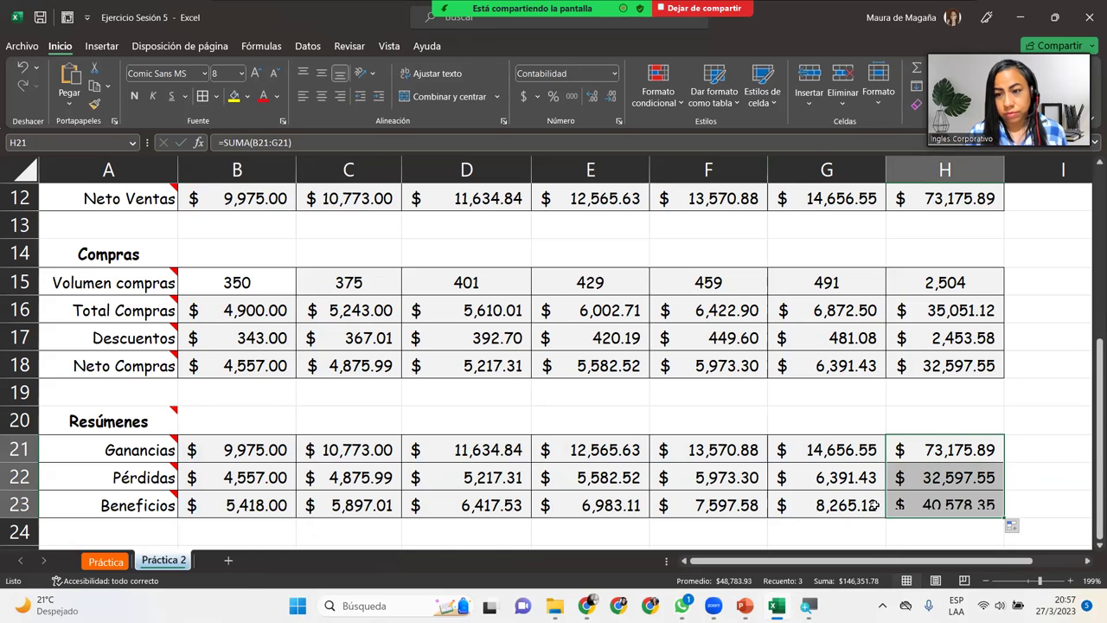
click(790, 456)
click(488, 390)
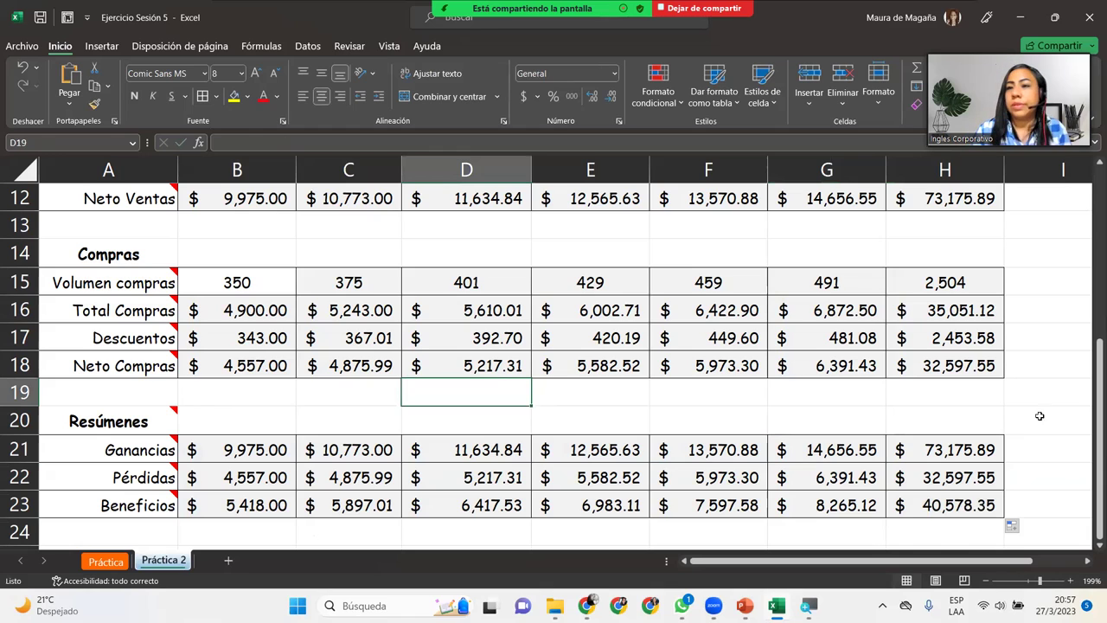
drag(1093, 440, 1092, 458)
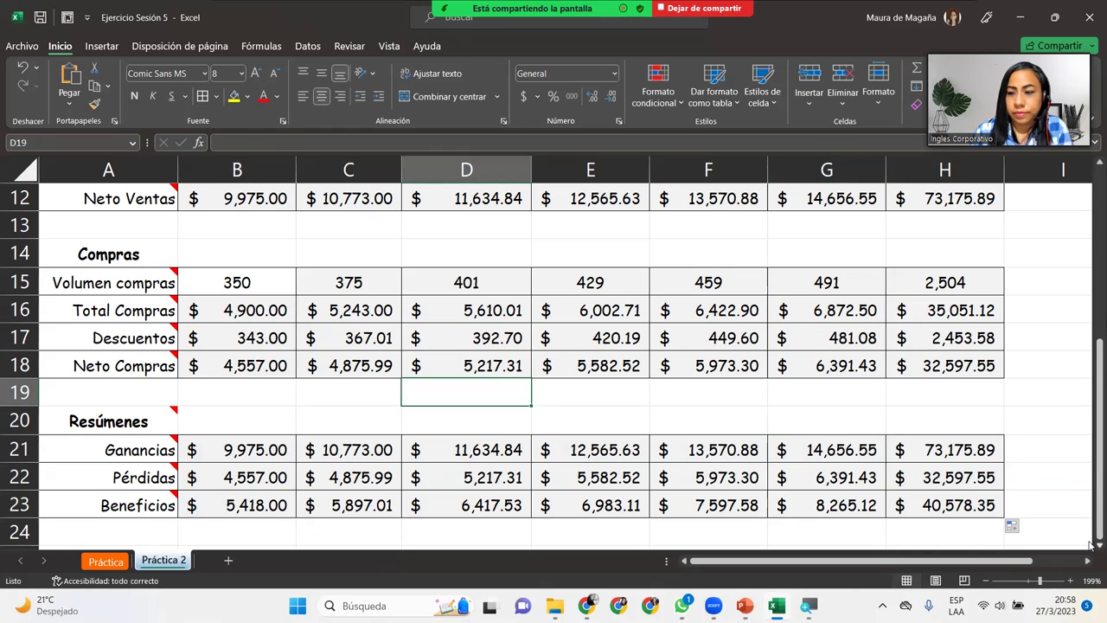
click(1092, 545)
click(1092, 545)
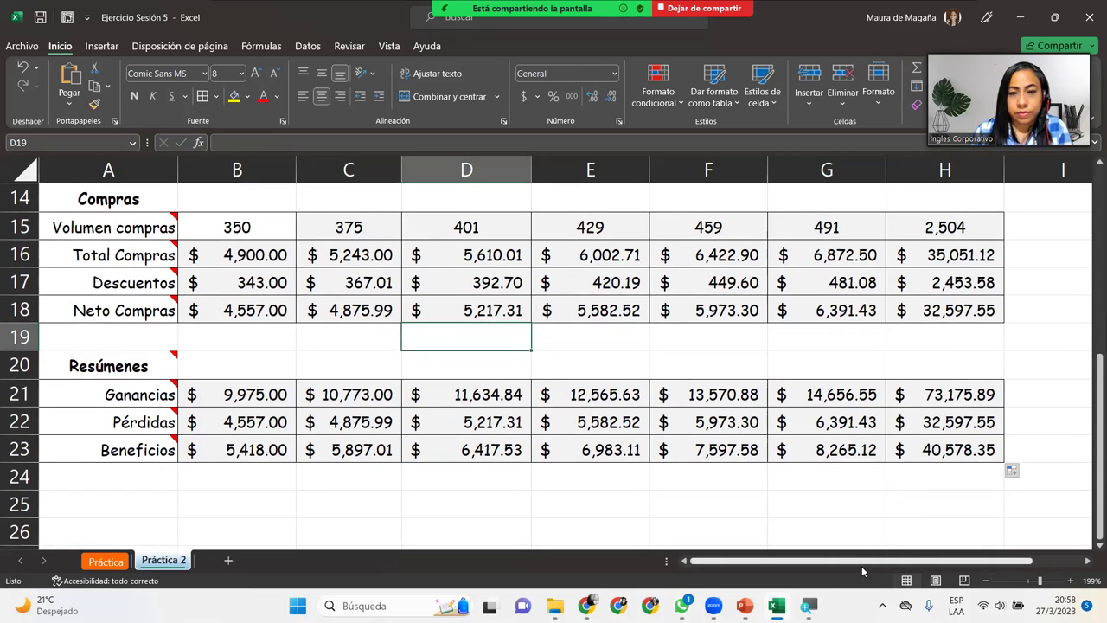
mouse_move(776, 606)
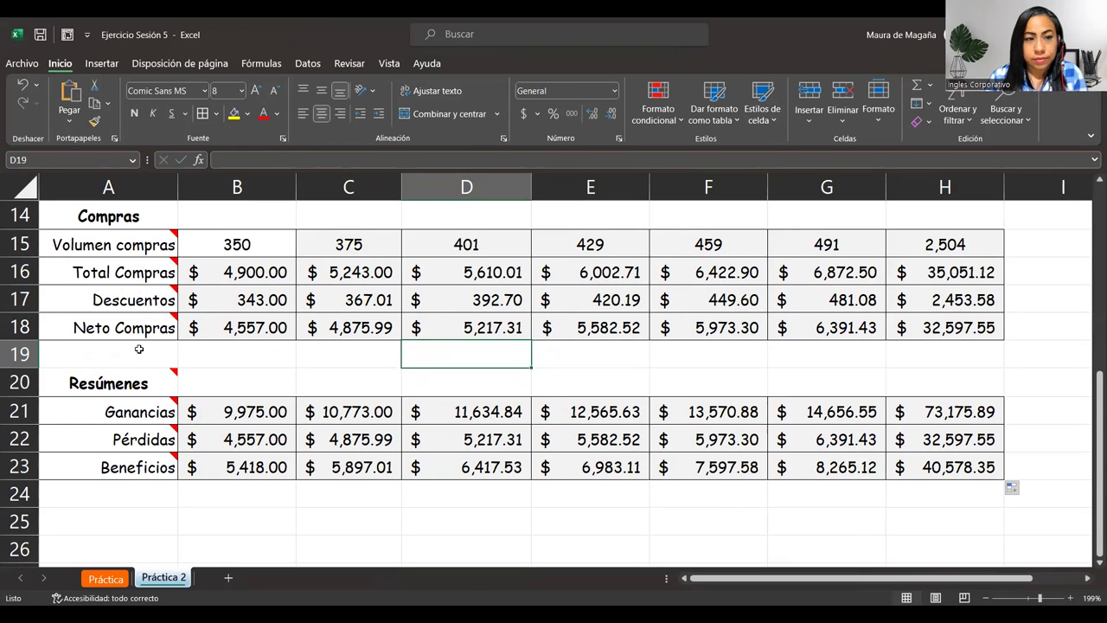
click(138, 348)
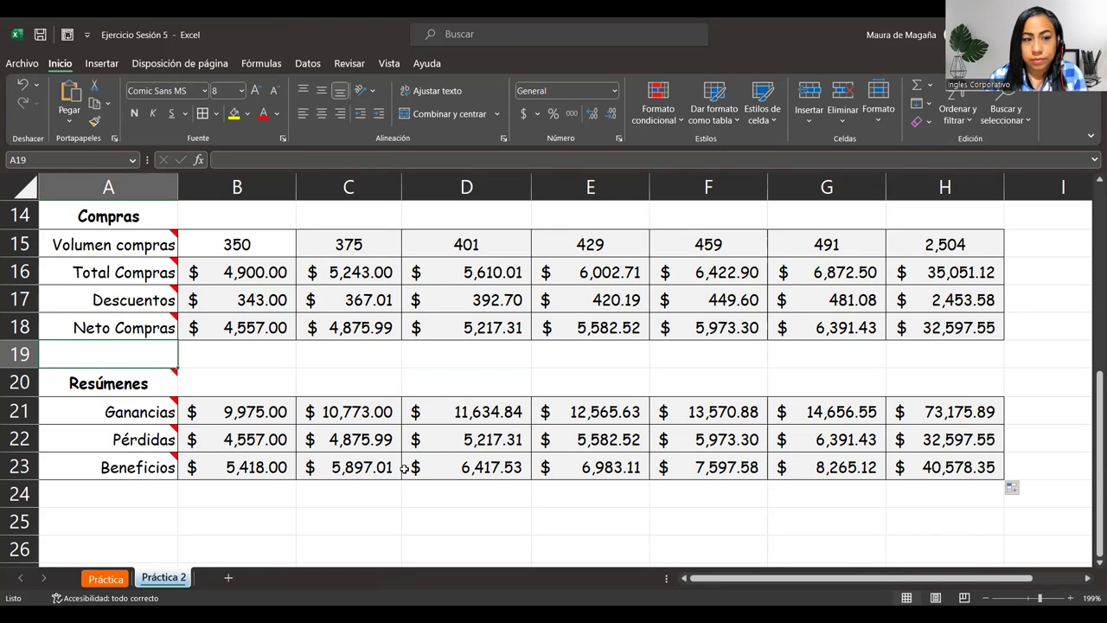
mouse_move(133, 414)
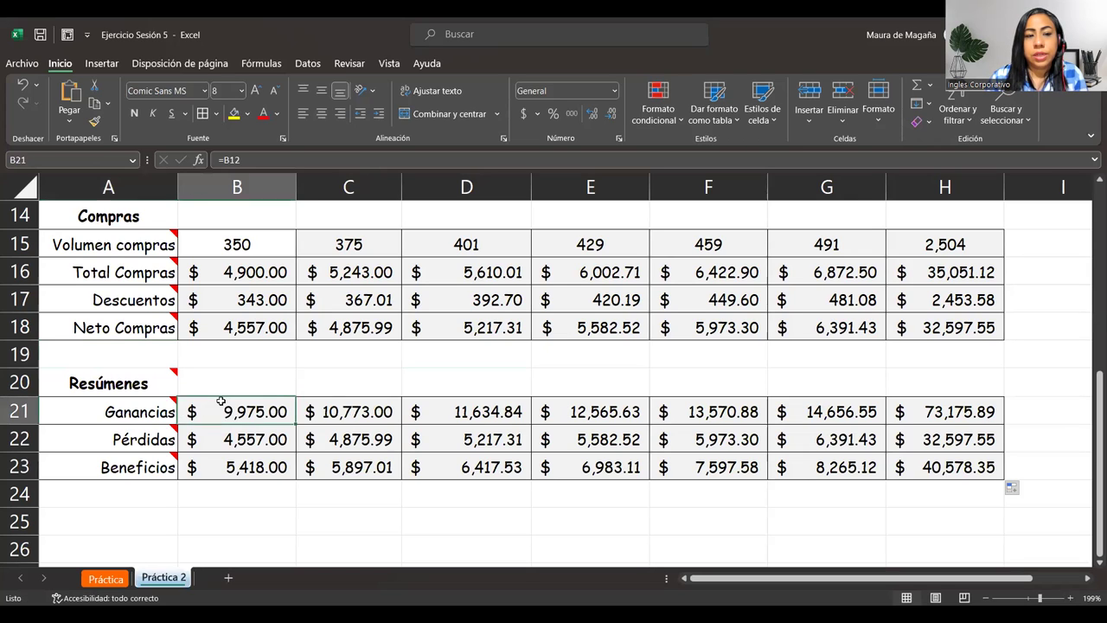
double_click(234, 405)
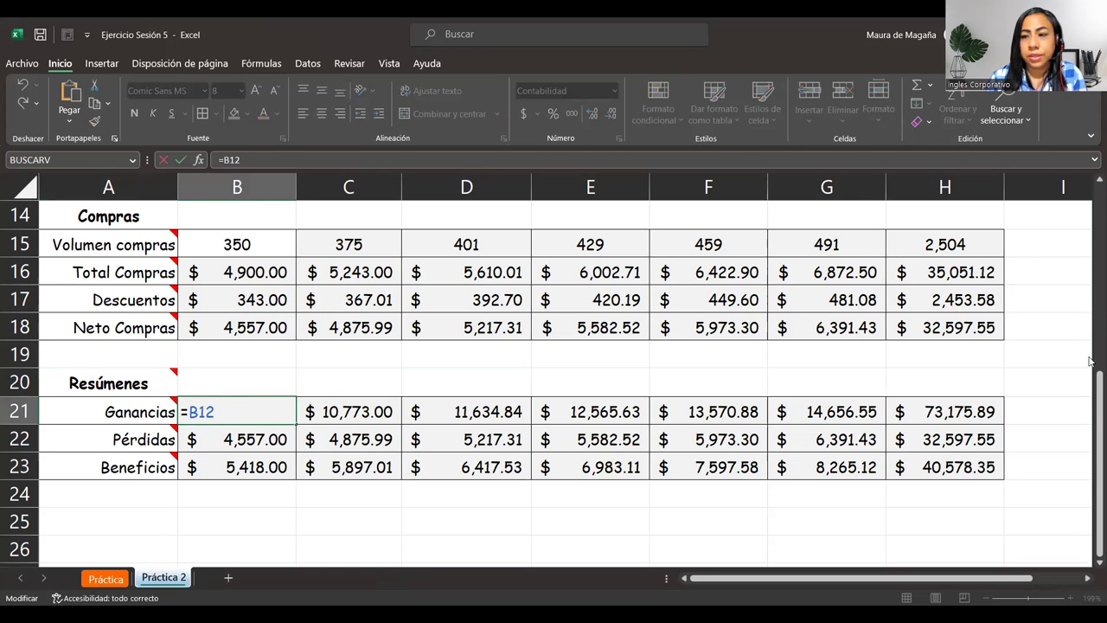
drag(1096, 414, 1091, 370)
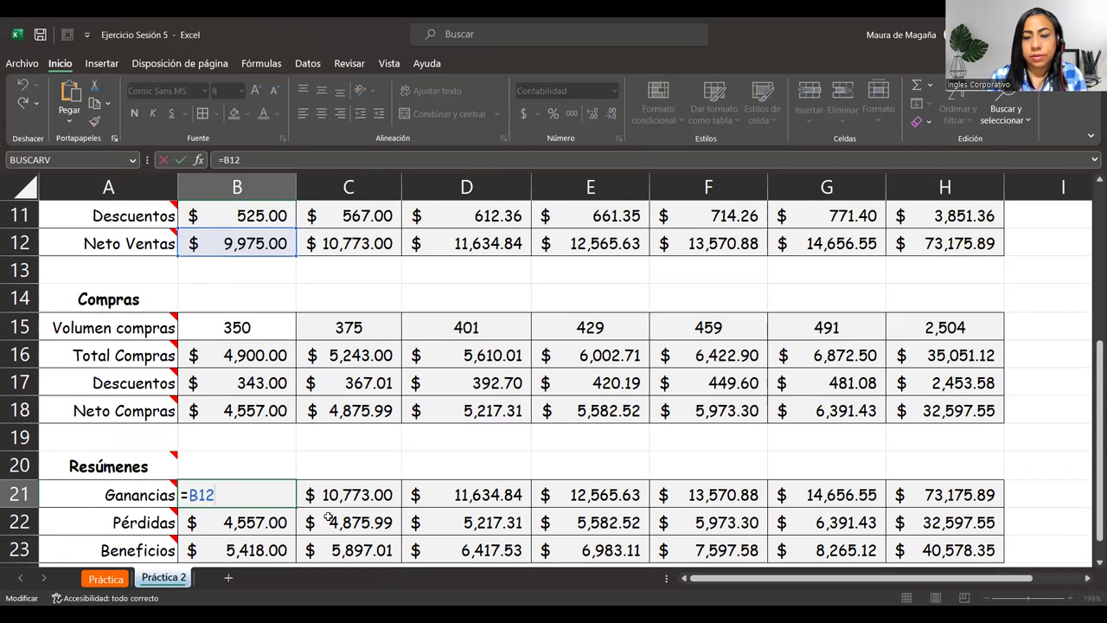
key(Return)
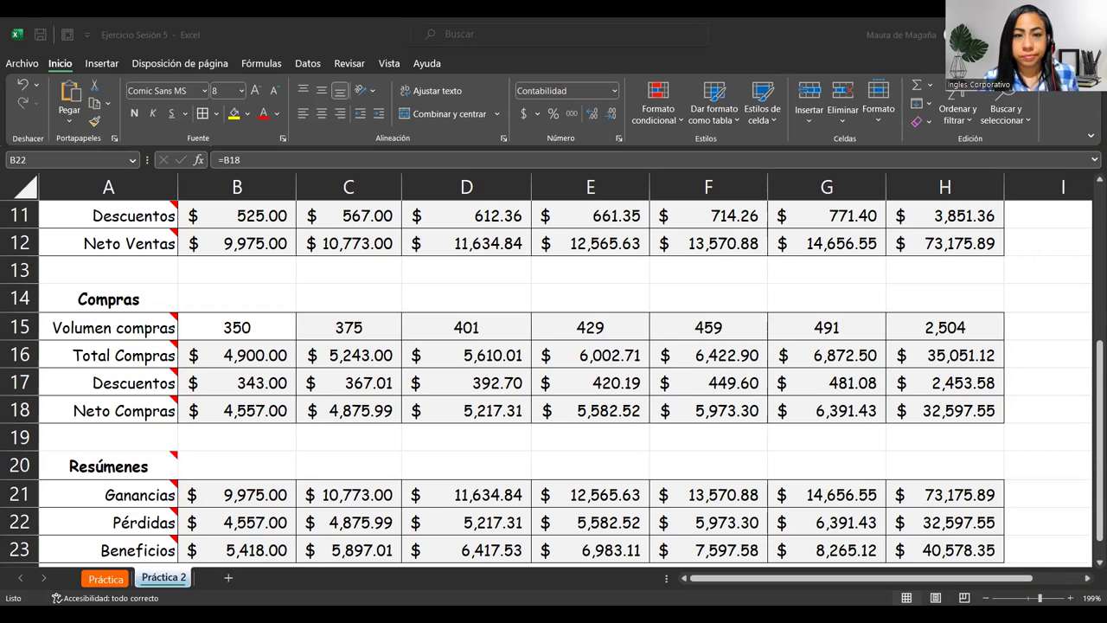
key(alt+Tab)
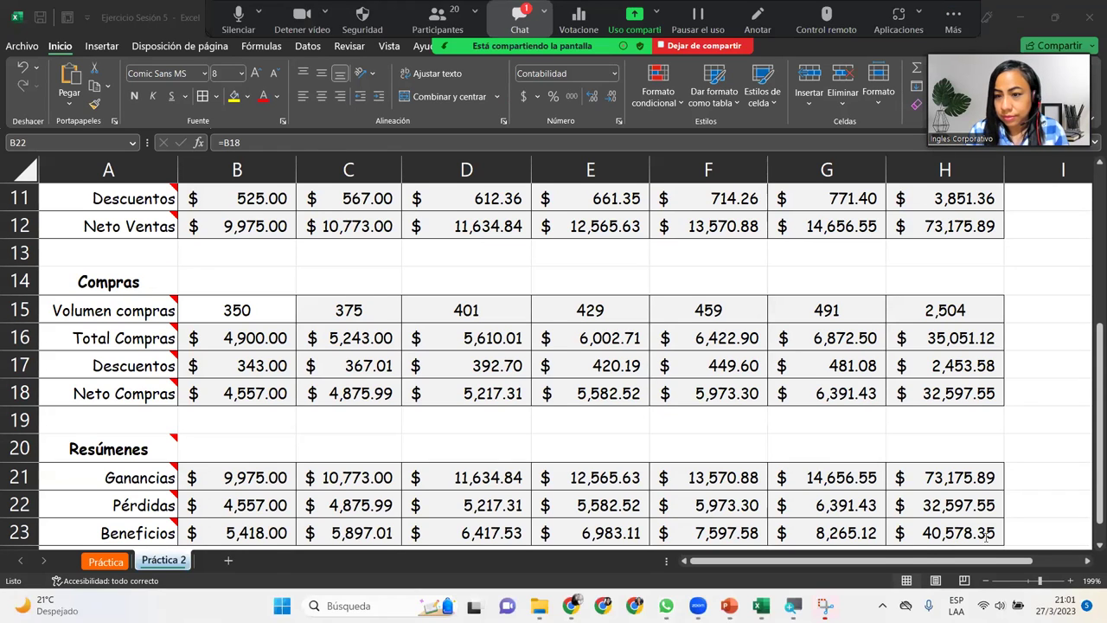
key(alt+h)
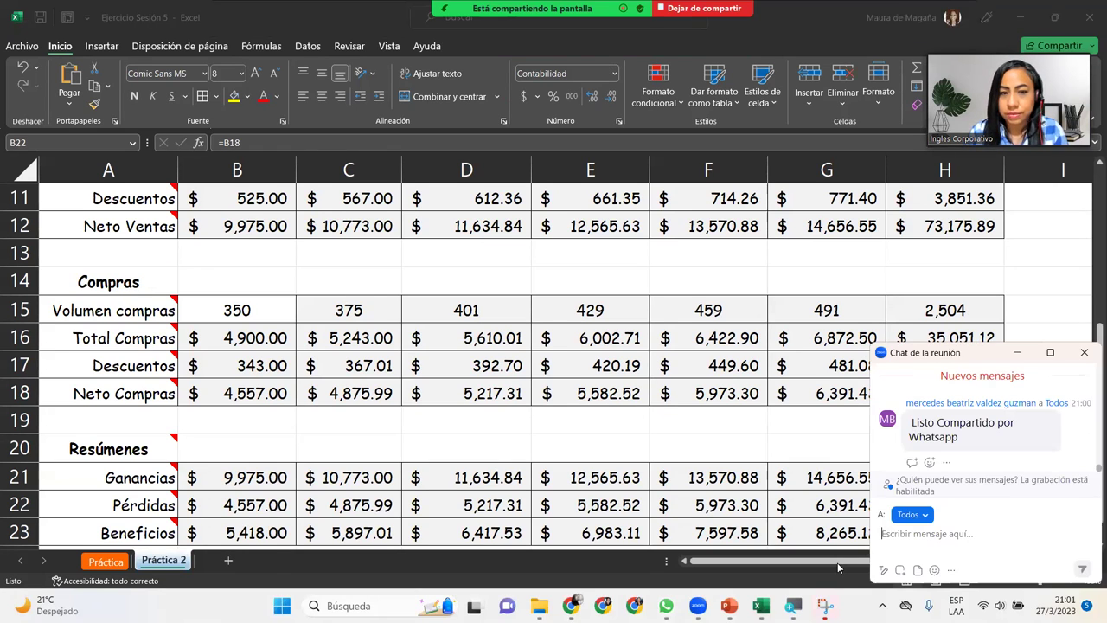
click(272, 426)
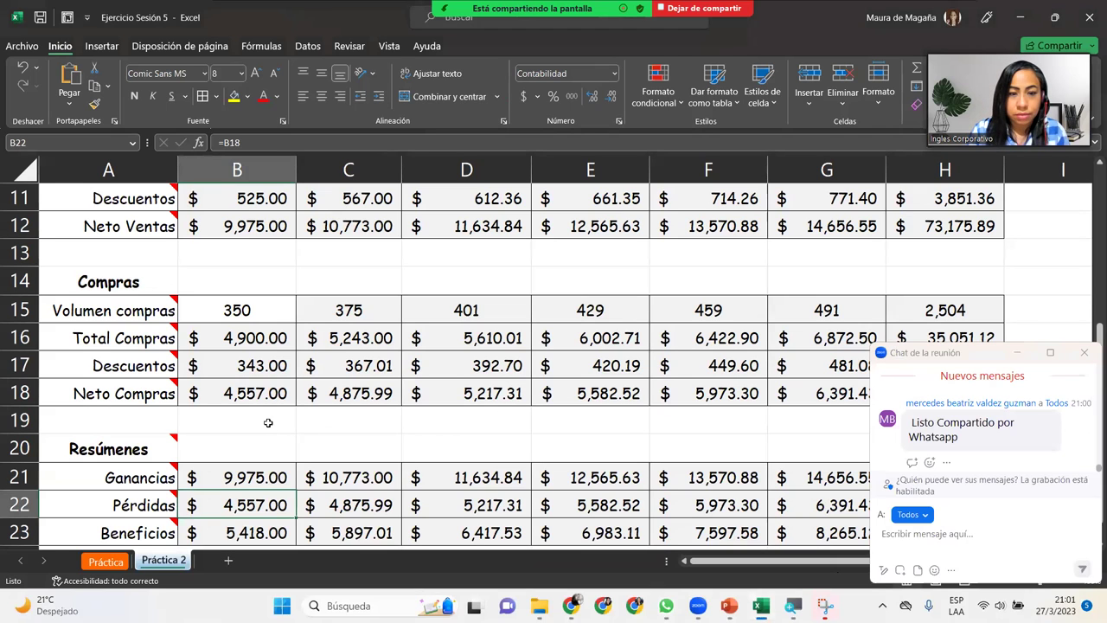
mouse_move(729, 606)
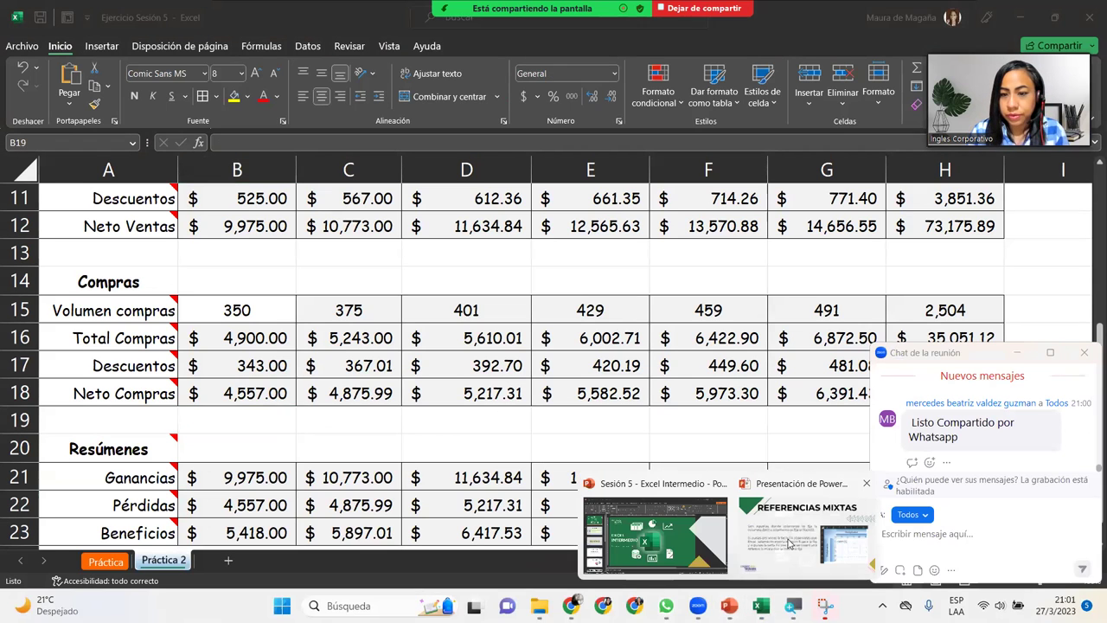
- Show the Cierre y Conclusiones slide, exit the slideshow, minimize PowerPoint and stop screen sharing
click(783, 537)
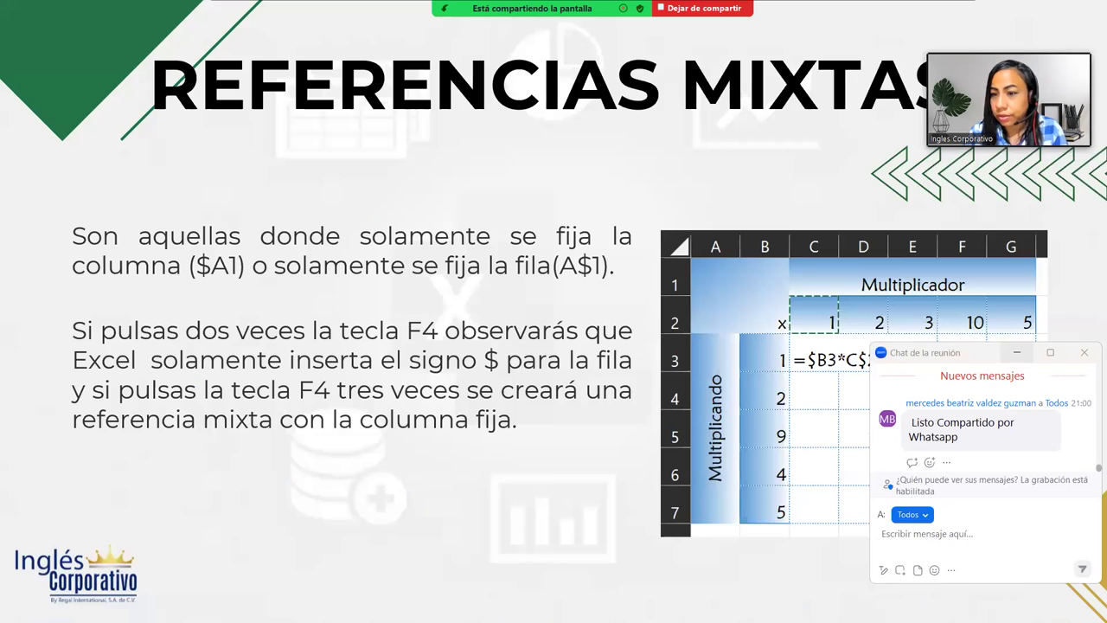
click(1017, 352)
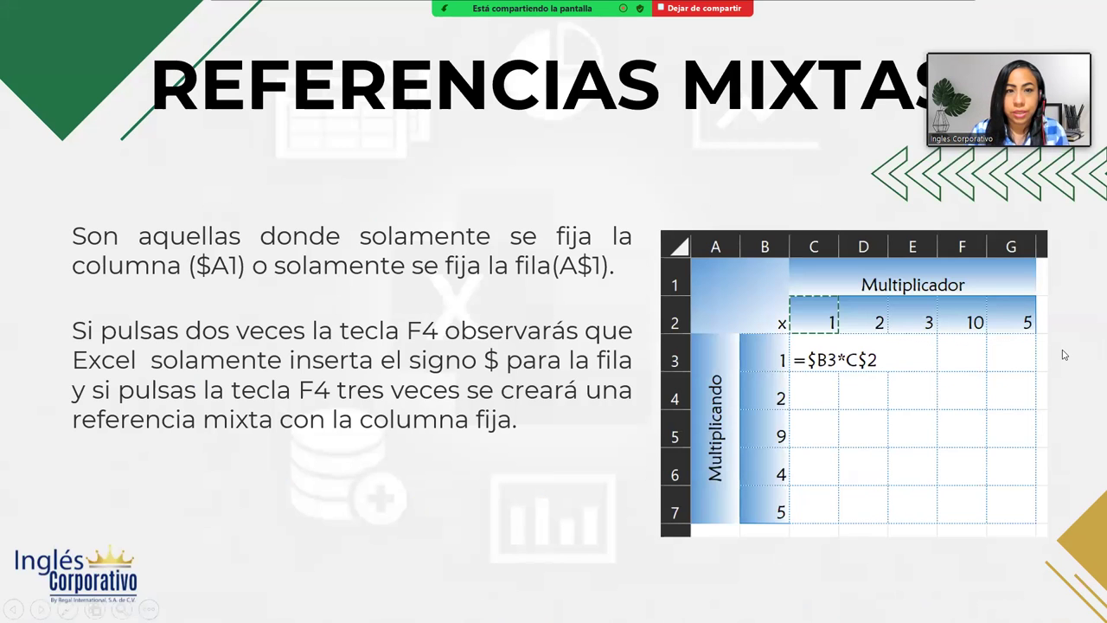
click(1064, 354)
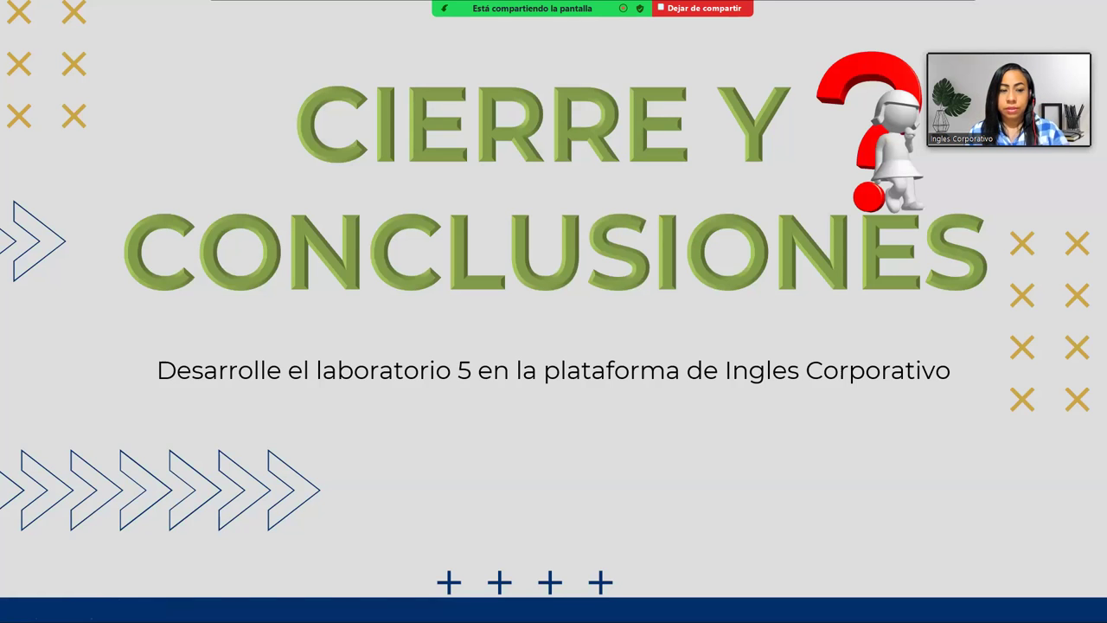
key(Escape)
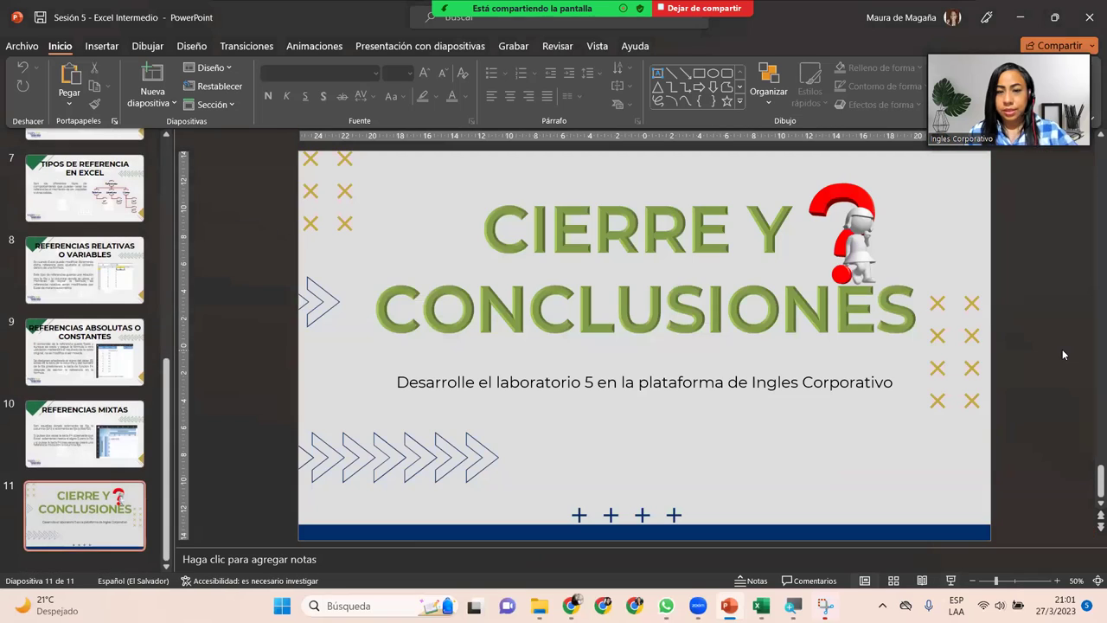
click(1021, 19)
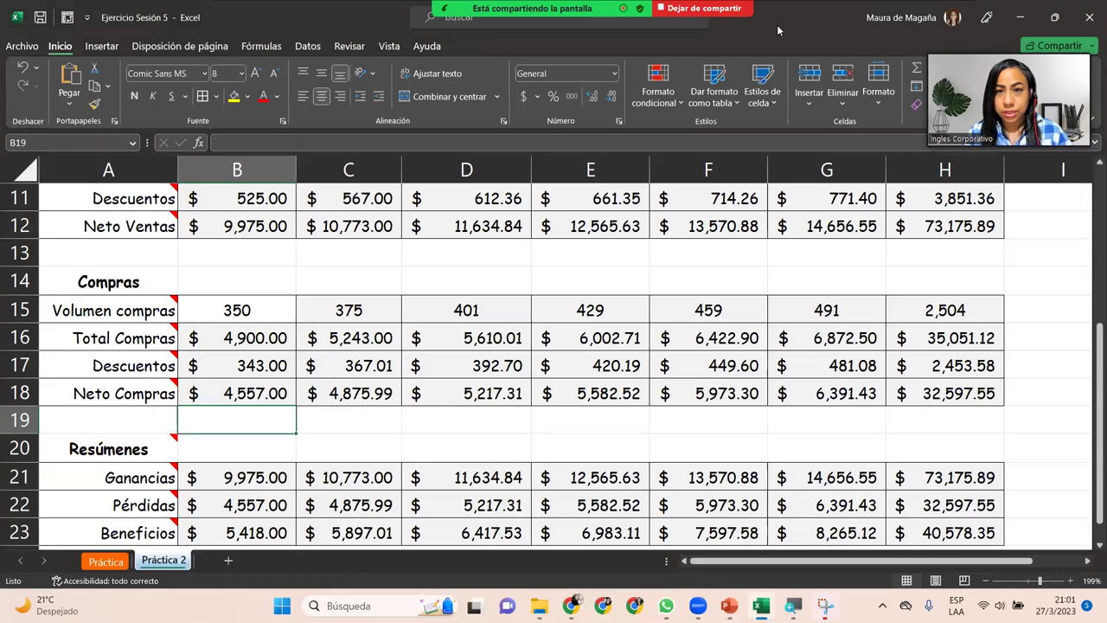
click(704, 7)
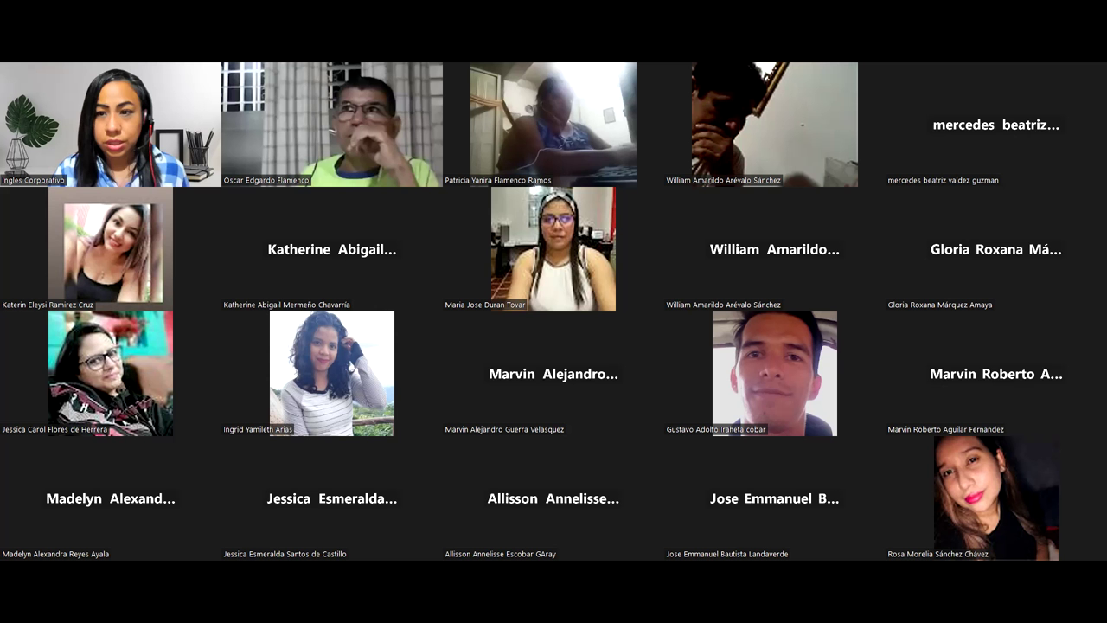